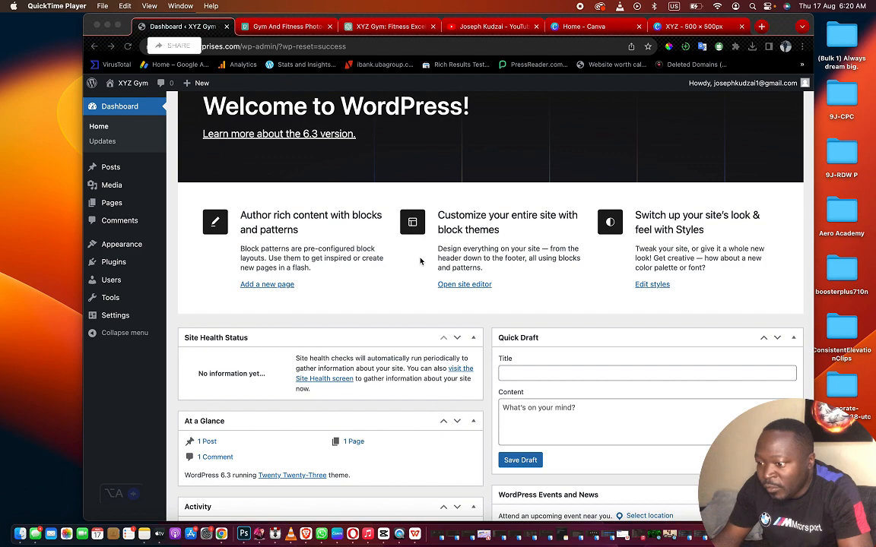
Delete the installed Hello Elementor theme from the site's themes, working in a full-screen browser window
left_click(117, 26)
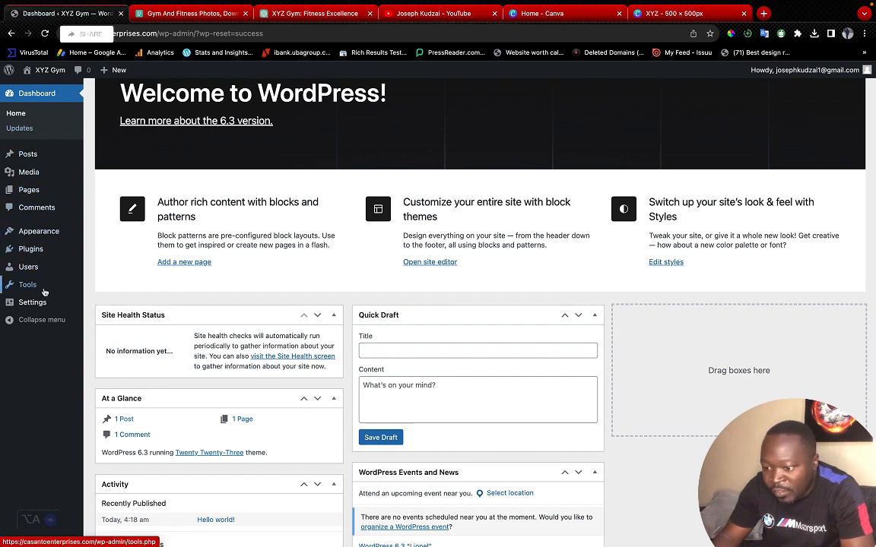
mouse_move(36, 155)
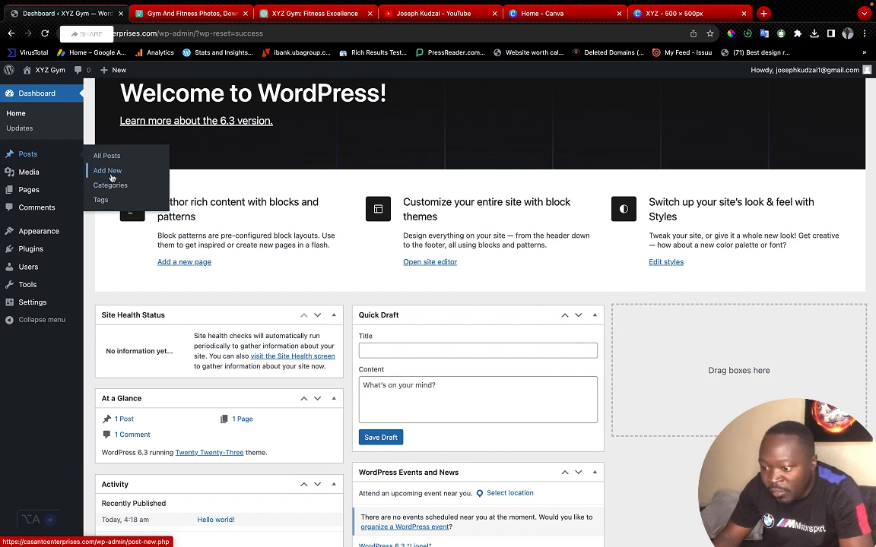
mouse_move(33, 171)
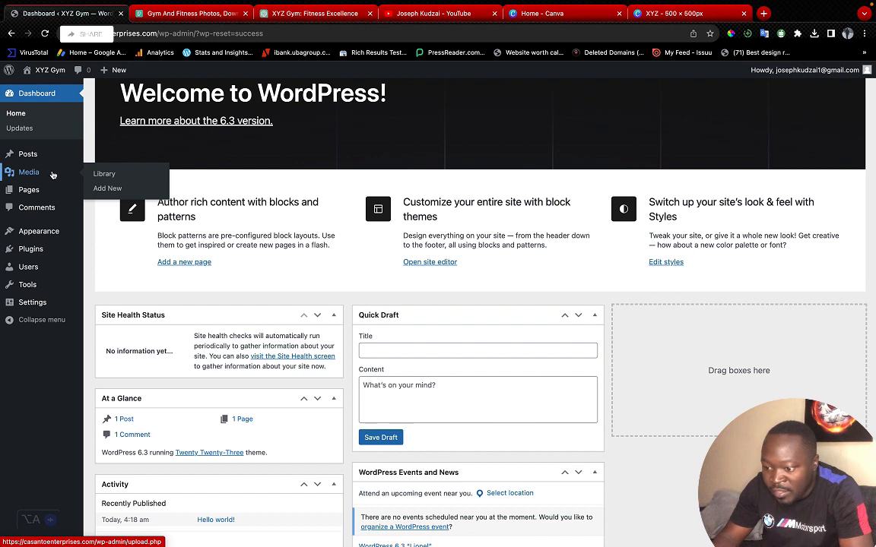
mouse_move(43, 238)
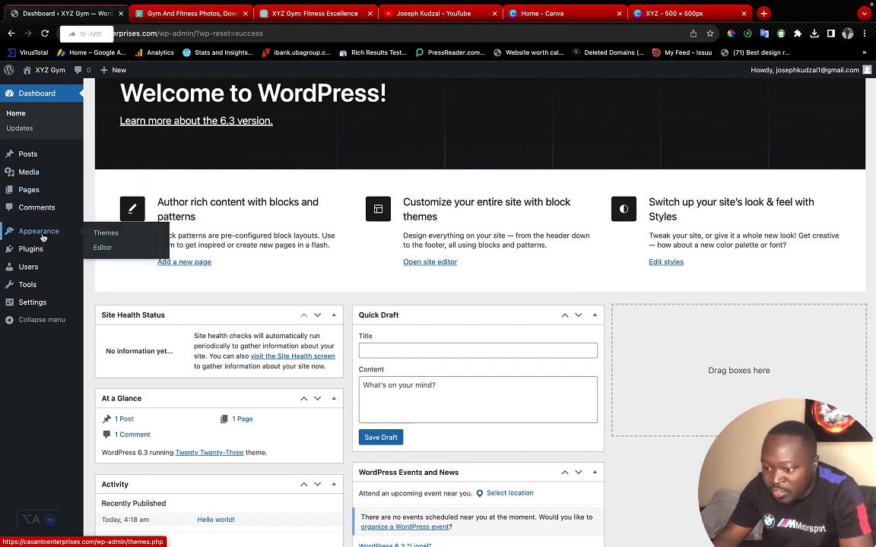
mouse_move(33, 272)
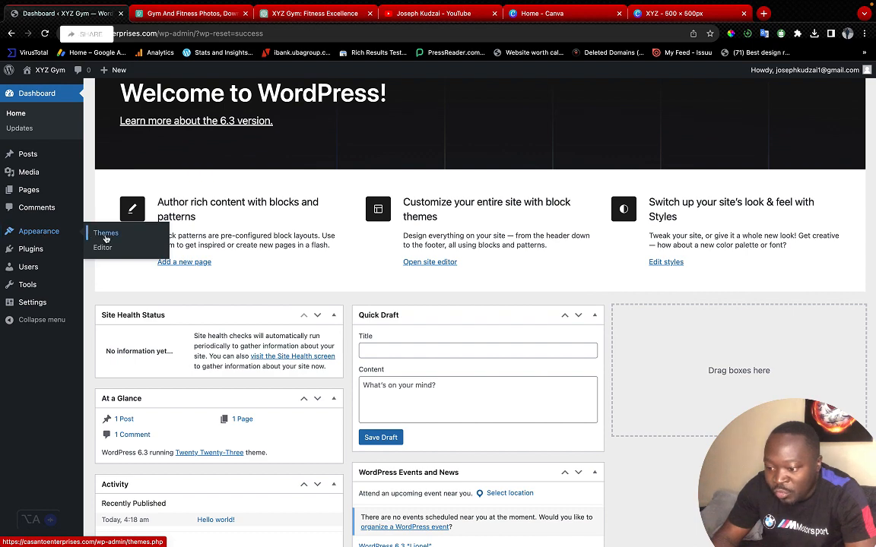
left_click(105, 235)
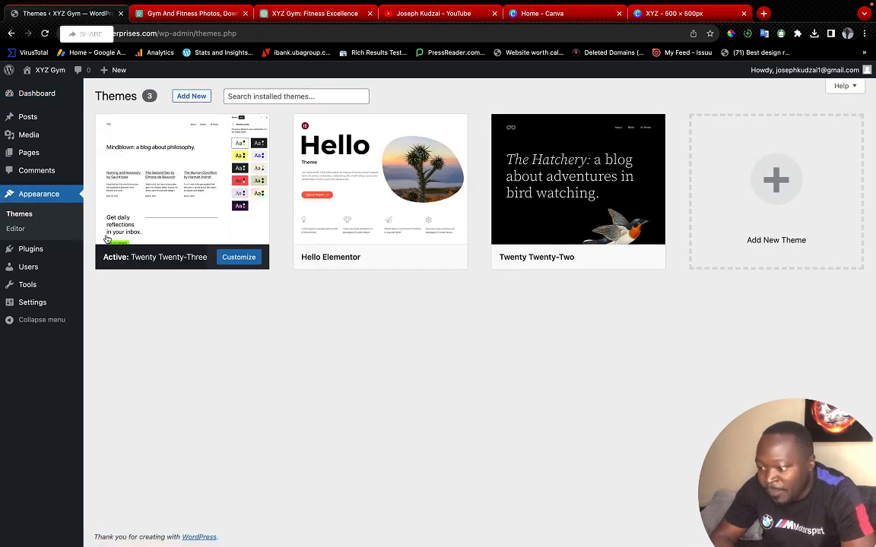
mouse_move(421, 207)
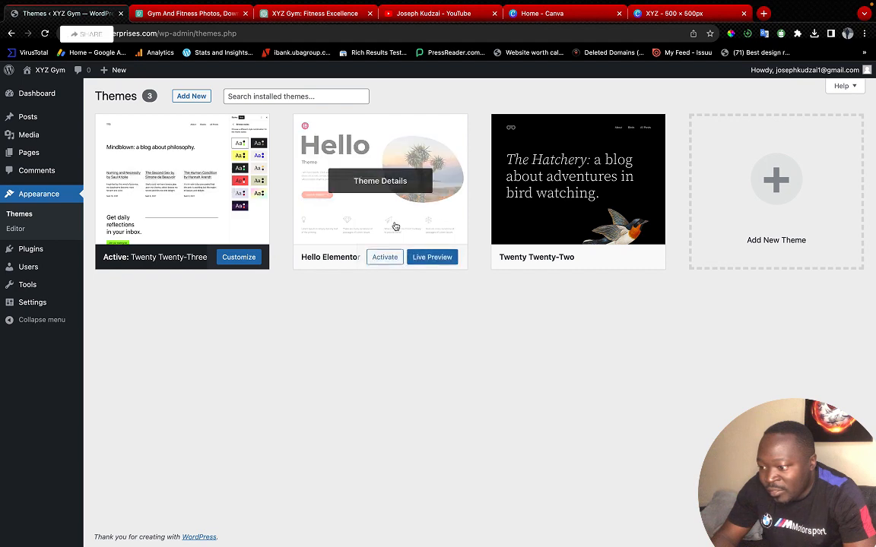
left_click(391, 182)
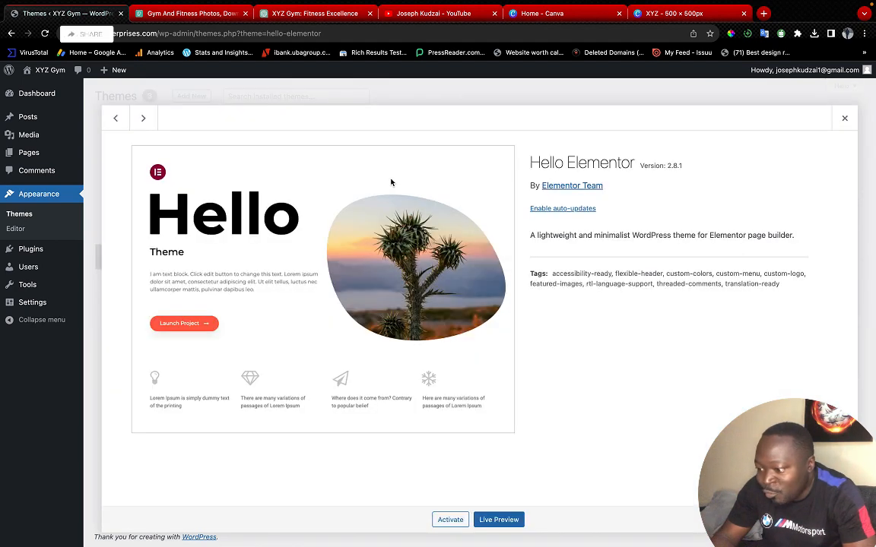
left_click(832, 520)
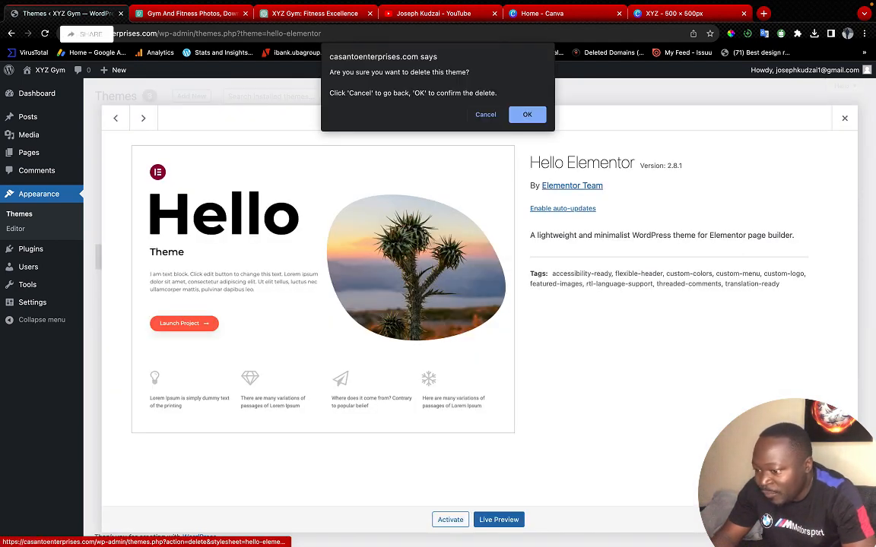
left_click(531, 114)
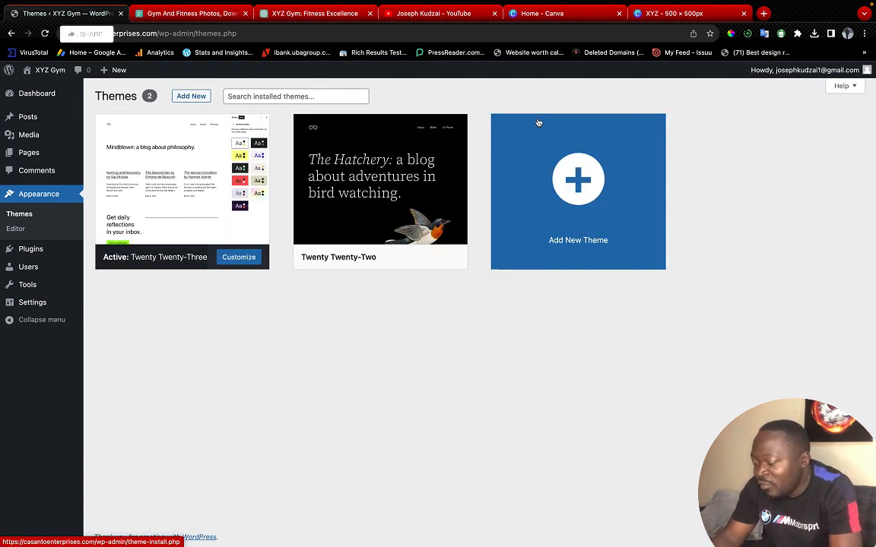
Install the Hello Elementor theme from the popular themes and activate it
left_click(578, 189)
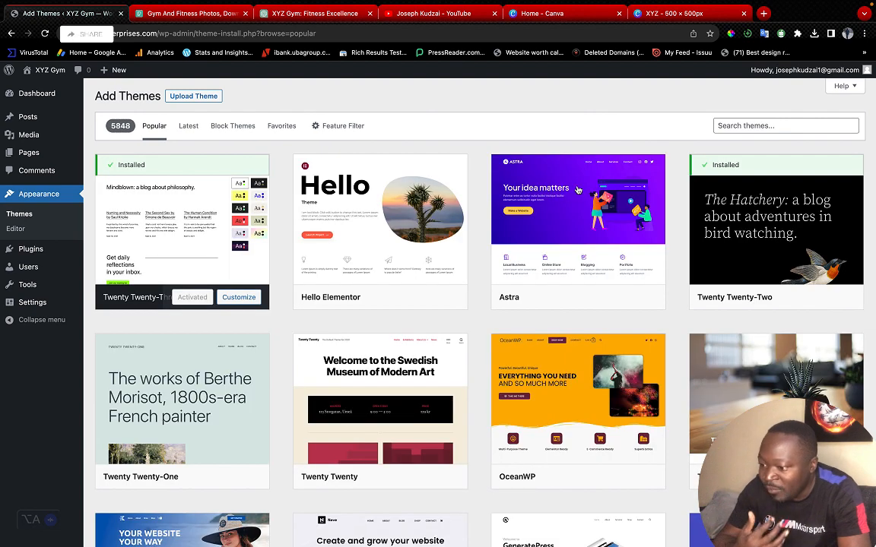
mouse_move(377, 176)
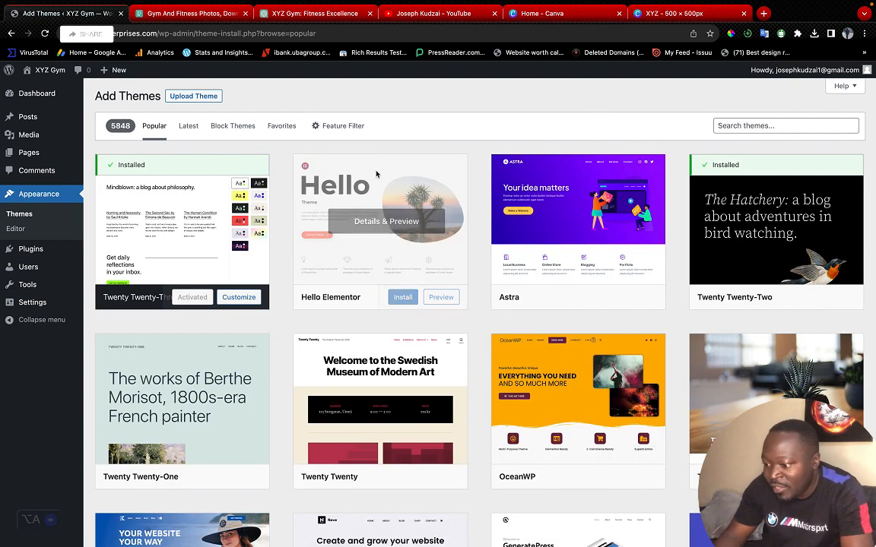
left_click(396, 300)
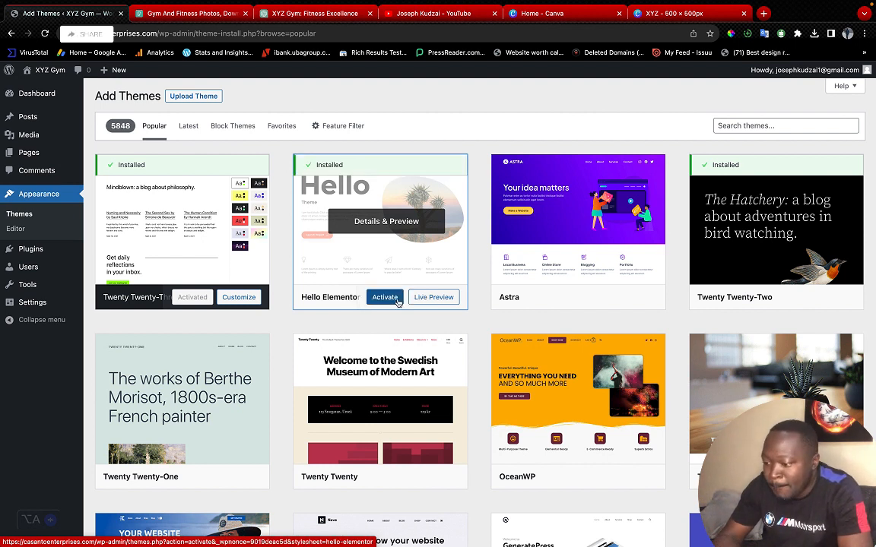
left_click(384, 297)
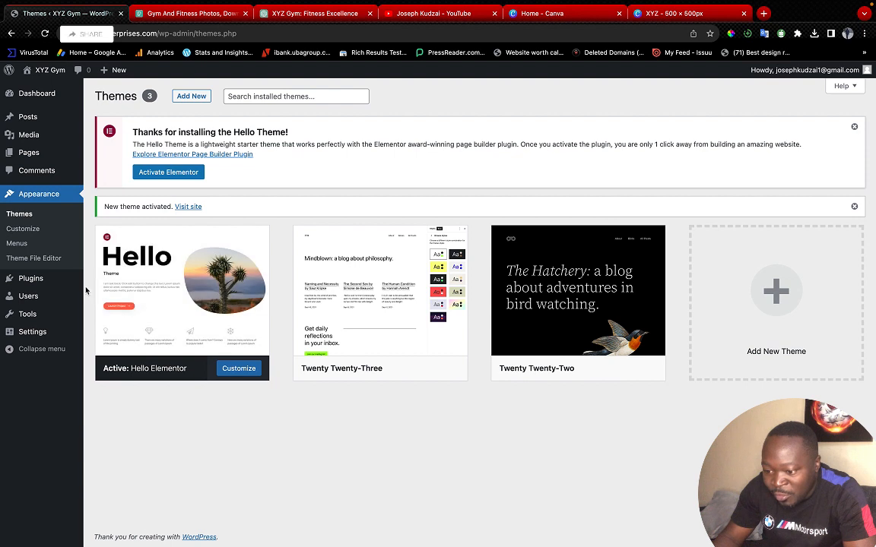
Delete the Elementor, Envato Elements and Under Construction plugins in one bulk action
mouse_move(35, 284)
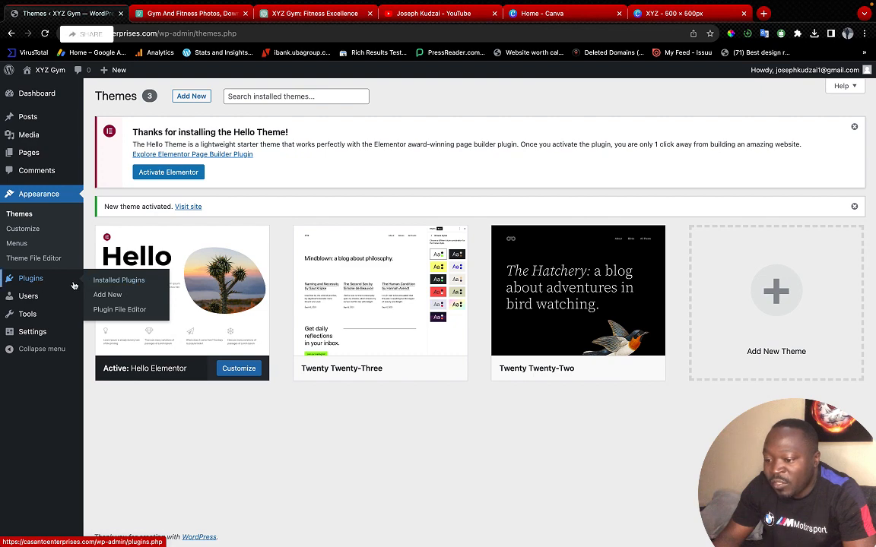
left_click(108, 286)
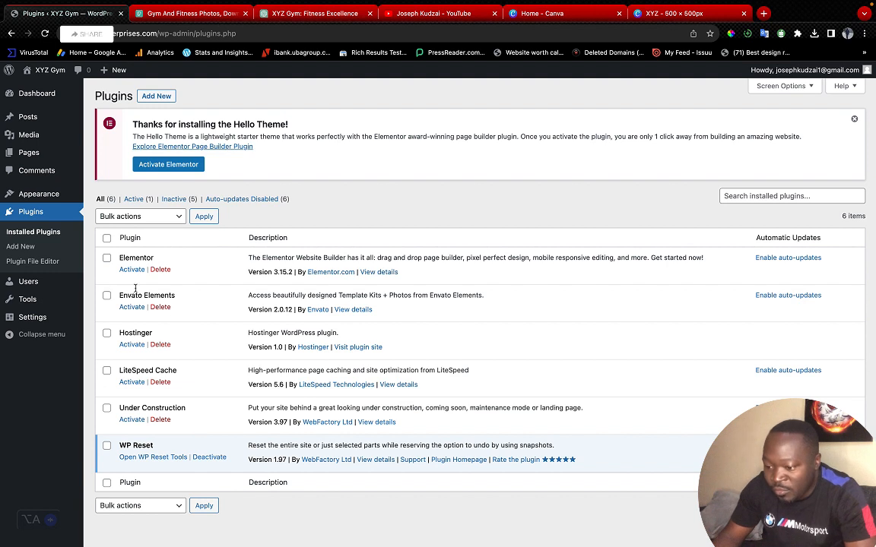
left_click(107, 258)
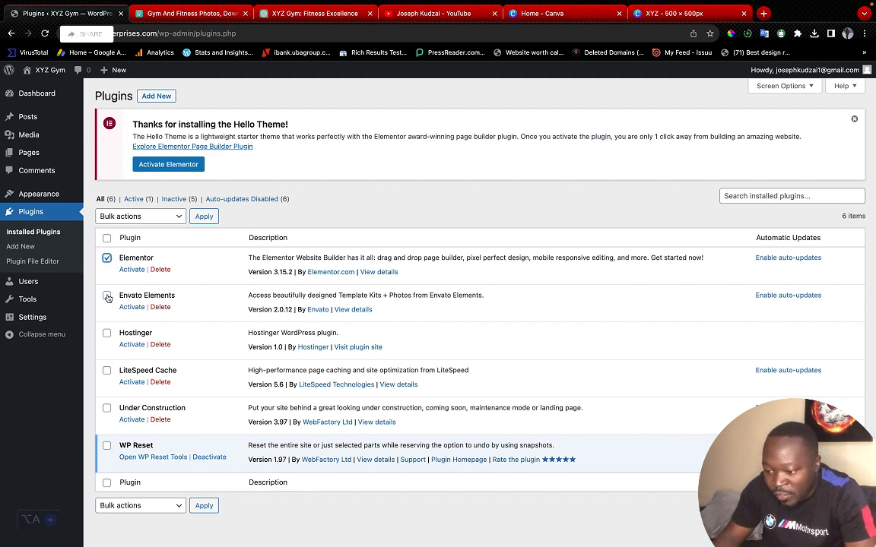
left_click(107, 296)
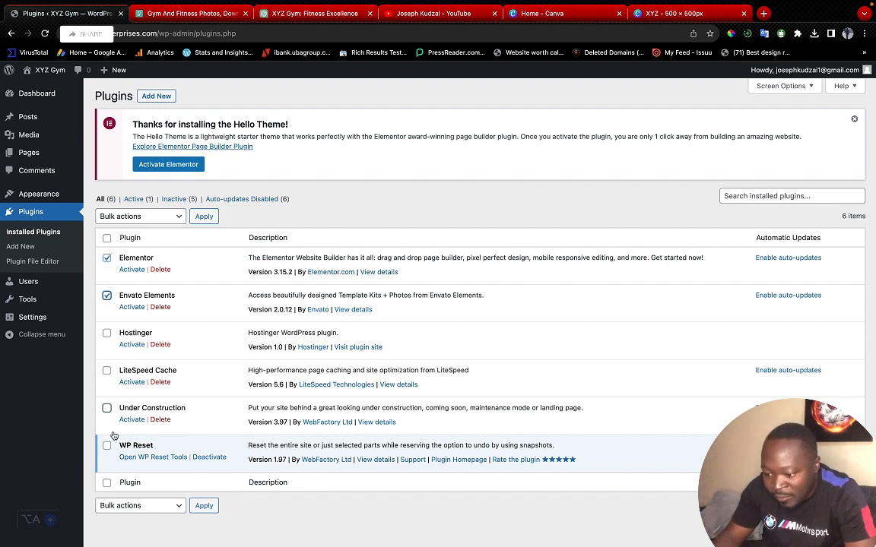
left_click(107, 409)
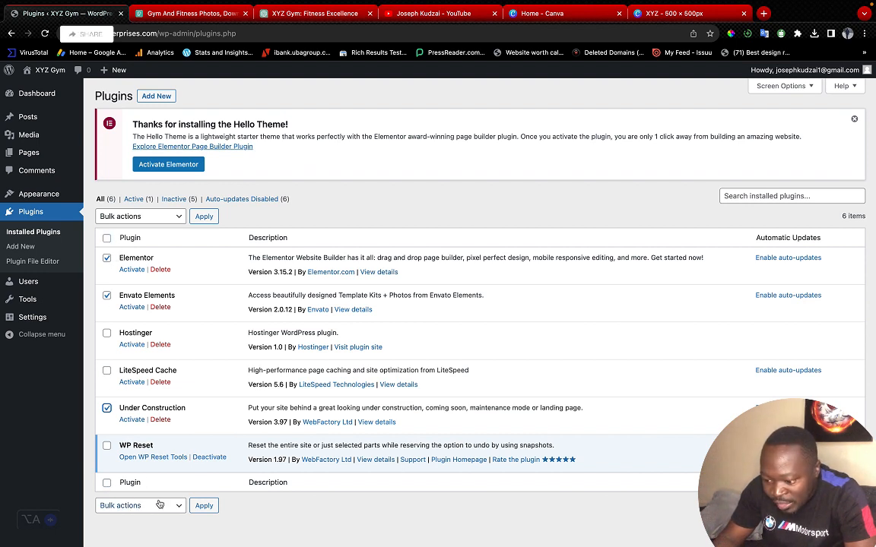
left_click(180, 511)
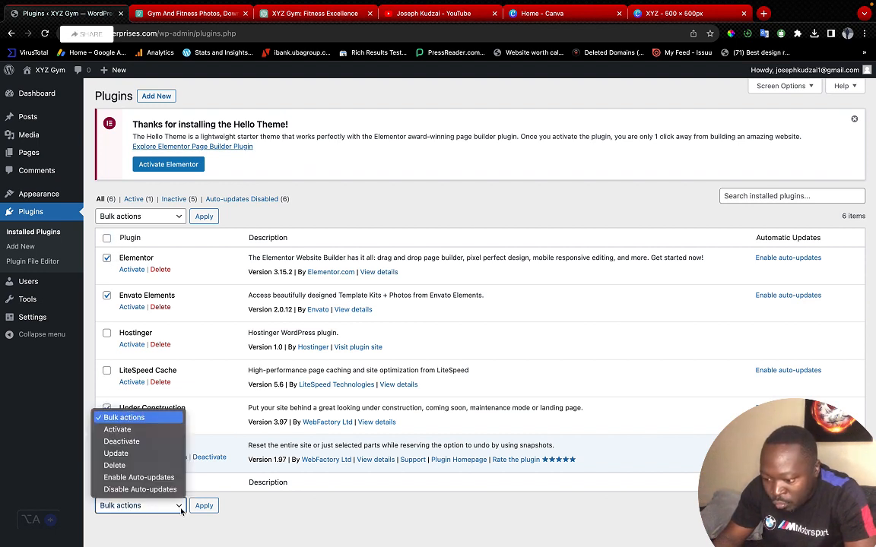
left_click(126, 465)
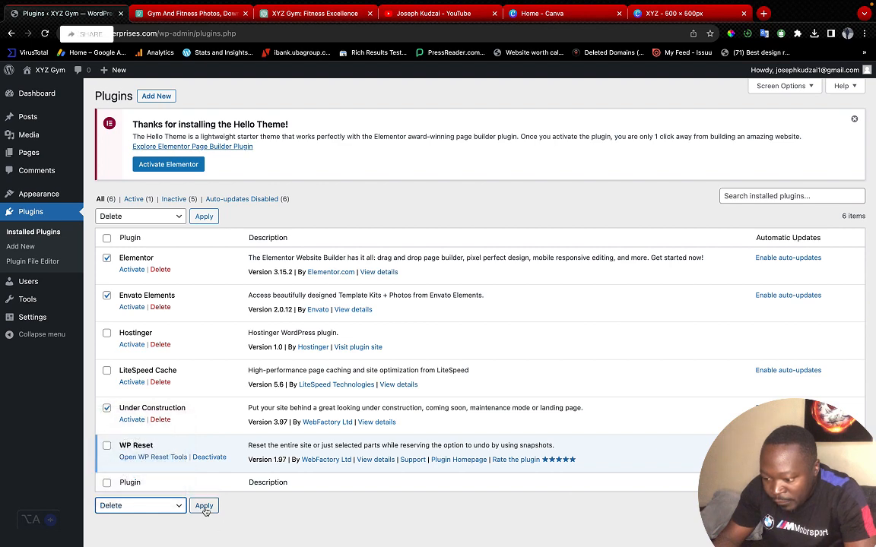
left_click(203, 507)
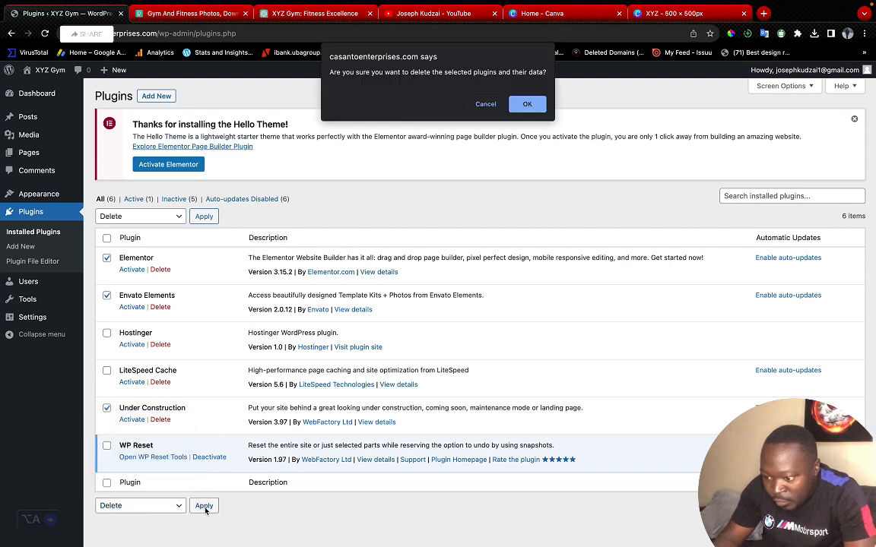
left_click(526, 103)
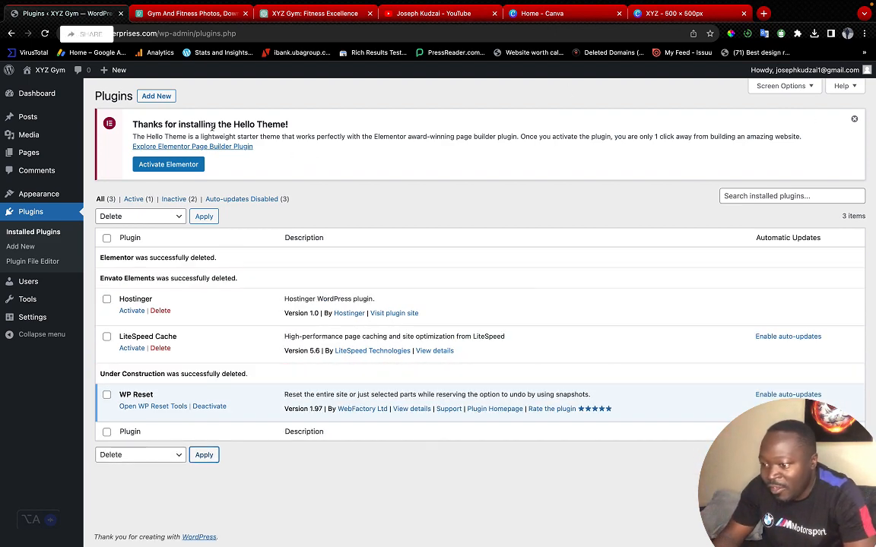
Find the Elementor Website Builder plugin in the plugin directory, install and activate it, and close its account setup wizard
left_click(156, 97)
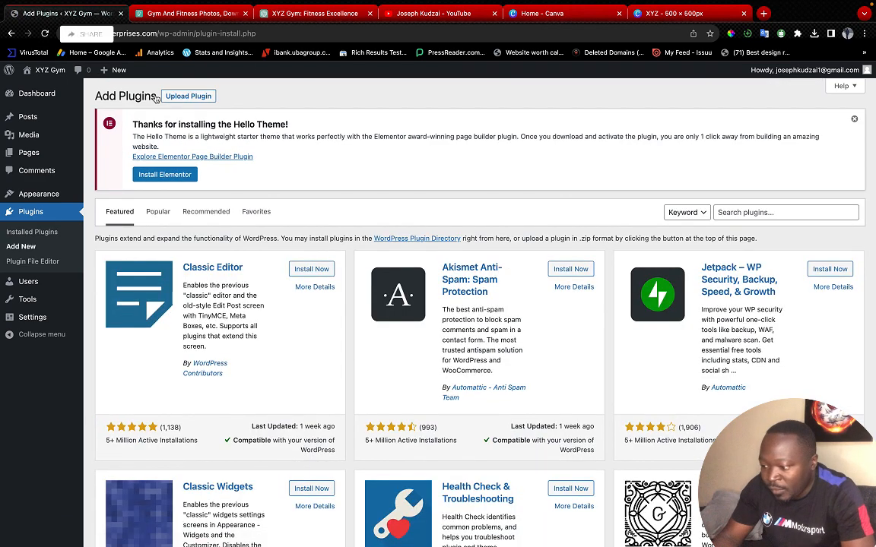
left_click(738, 212)
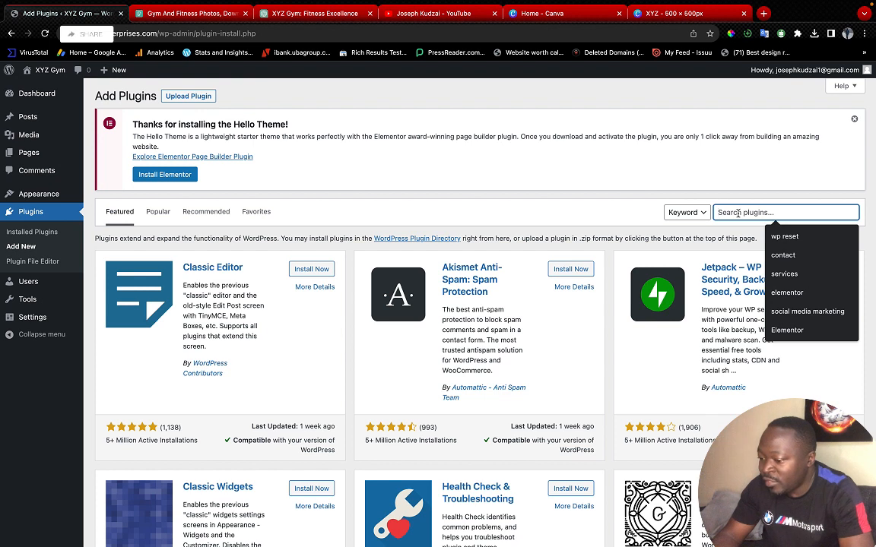
type("Elemem")
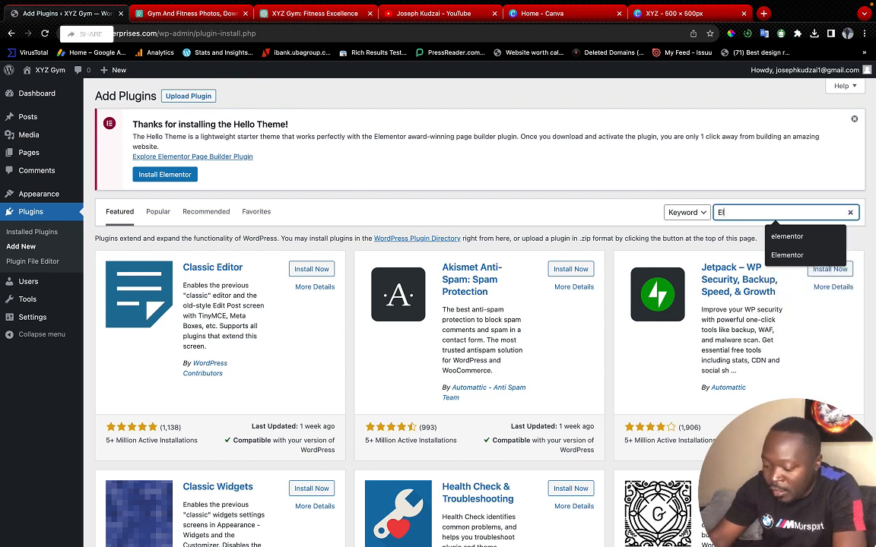
type("ntor")
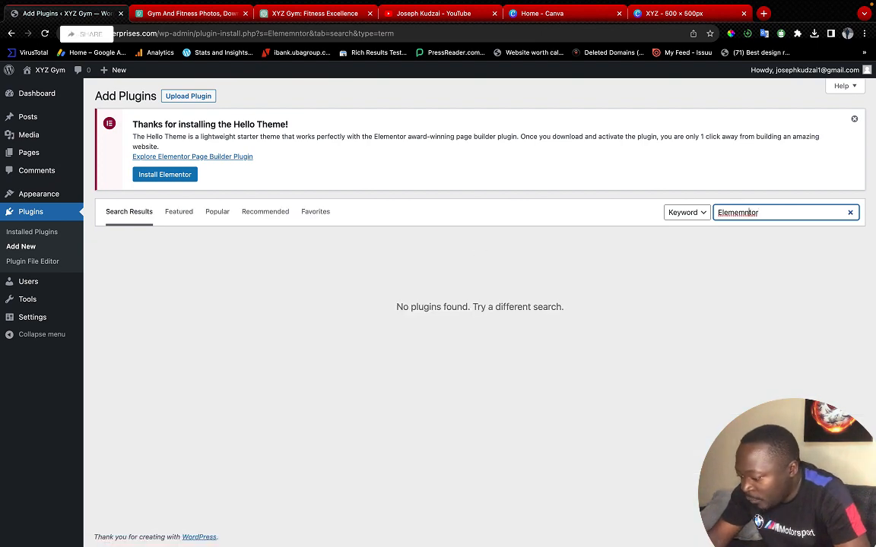
key("BackSpace")
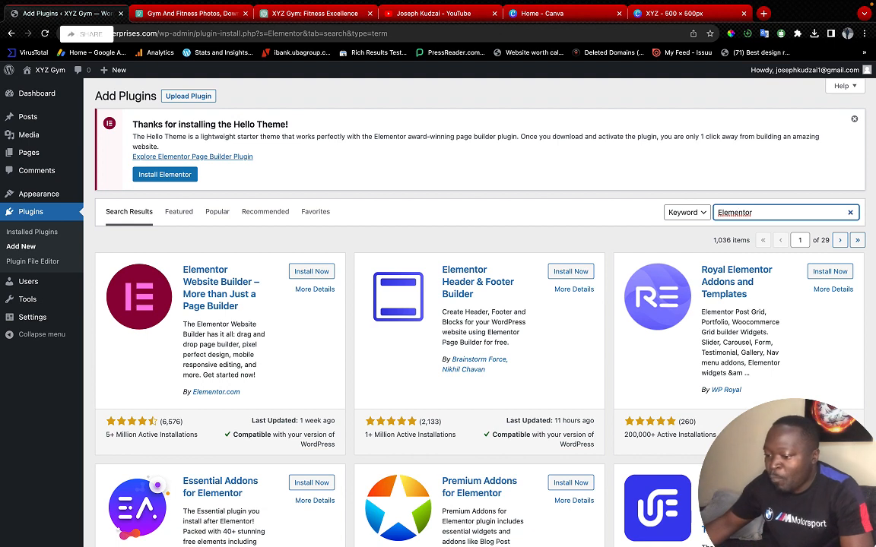
left_click(314, 276)
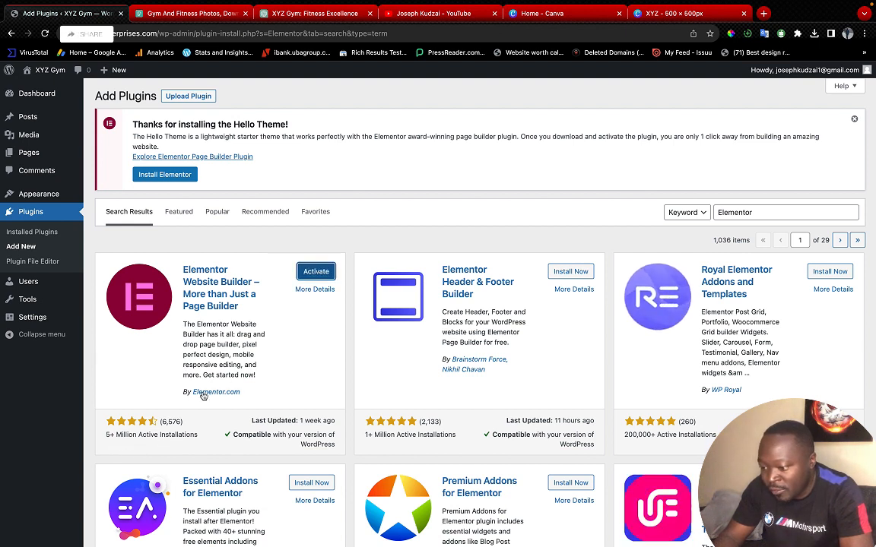
left_click(309, 274)
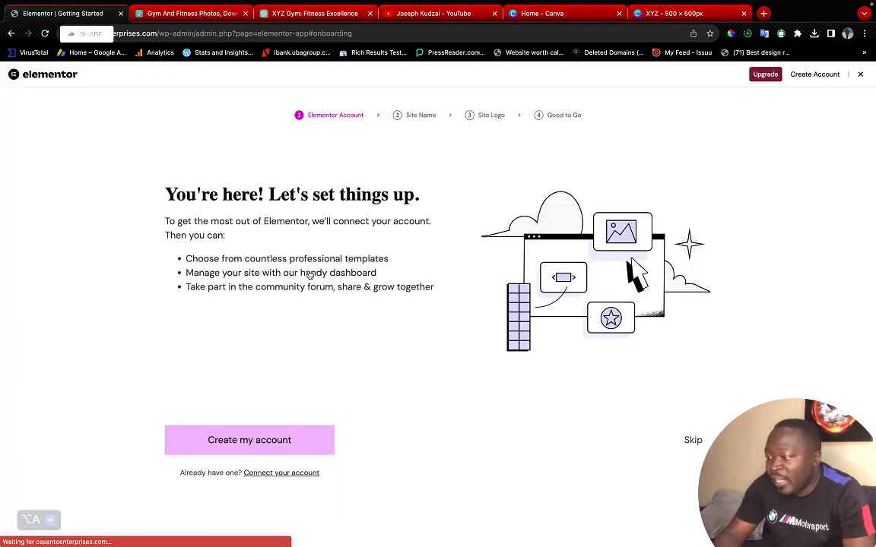
left_click(862, 76)
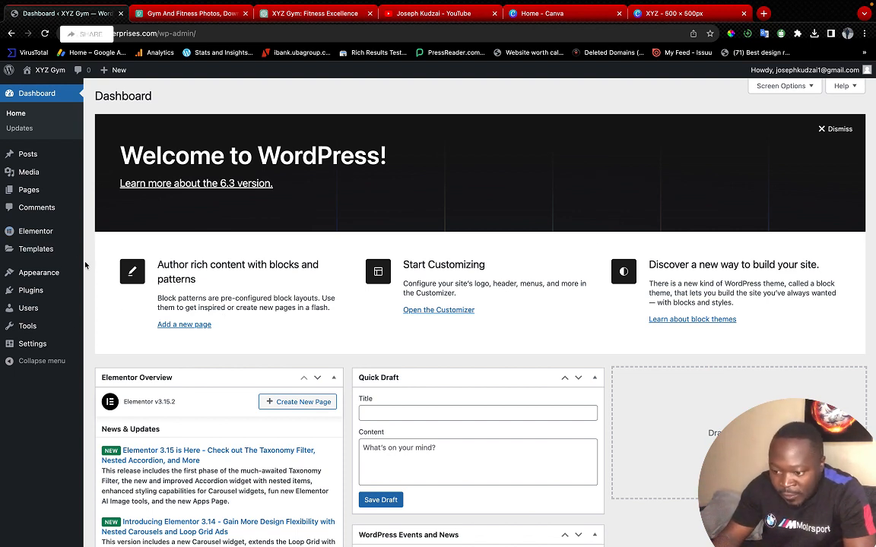
Return the browser window with the site dashboard to full screen
mouse_move(53, 308)
mouse_move(53, 274)
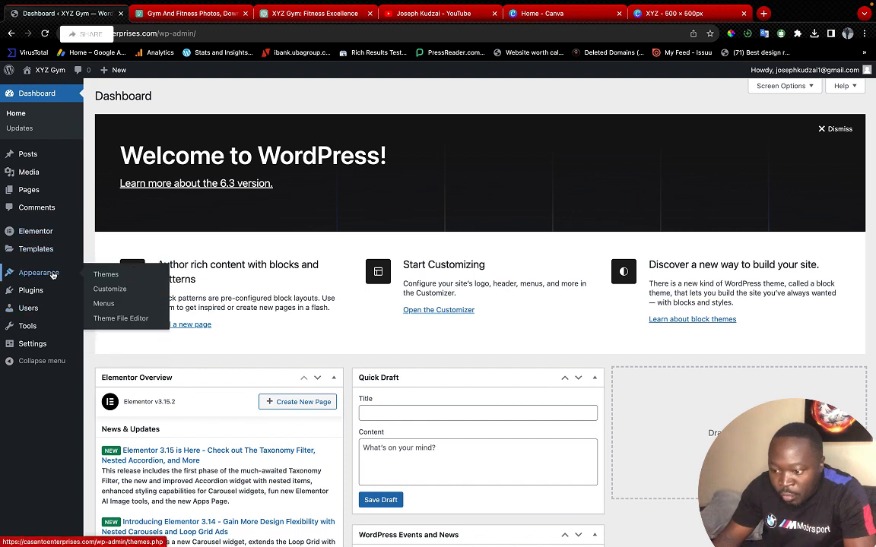
mouse_move(37, 292)
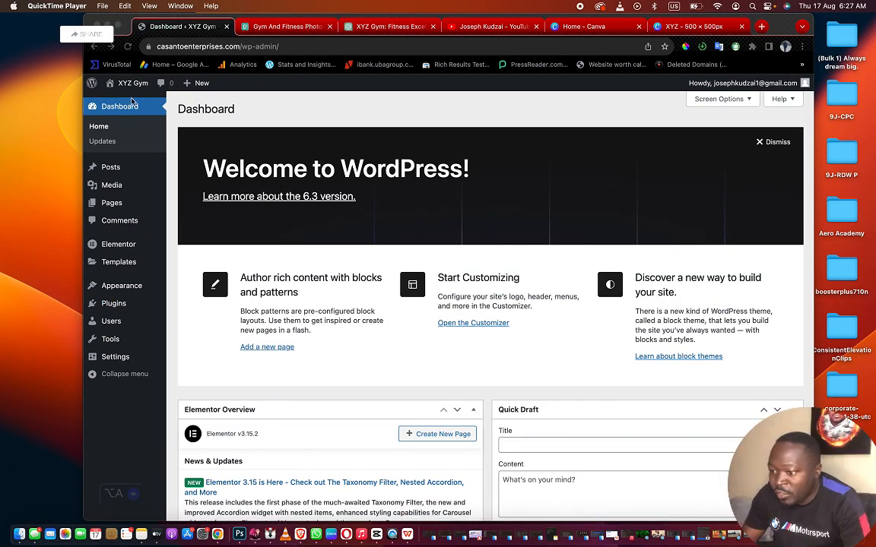
left_click(118, 28)
left_click(118, 29)
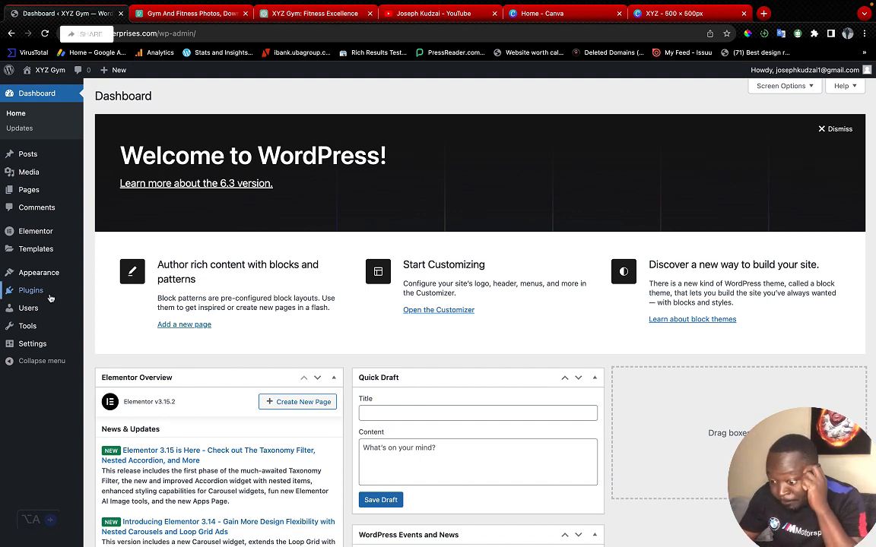
Search the plugin directory for "envato elements", then install and activate the Envato Elements – Photos & Elementor Templates plugin
mouse_move(34, 297)
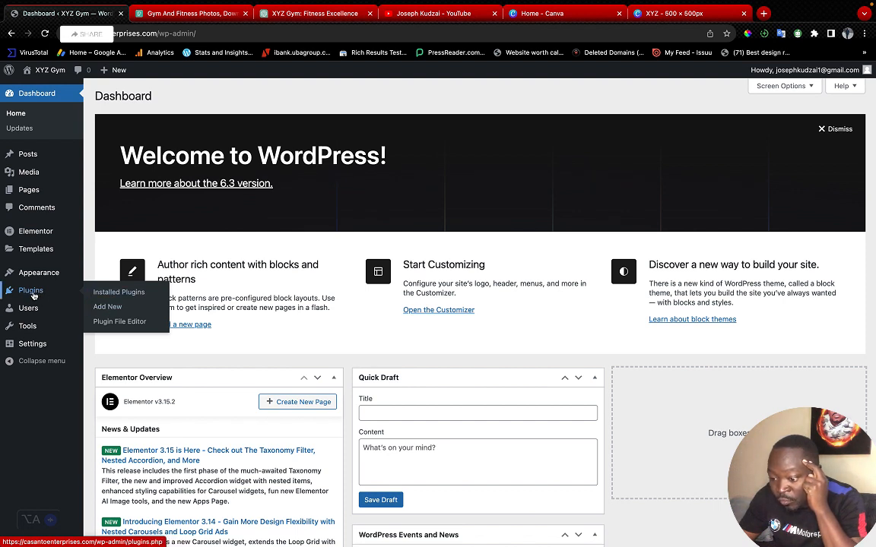
left_click(108, 308)
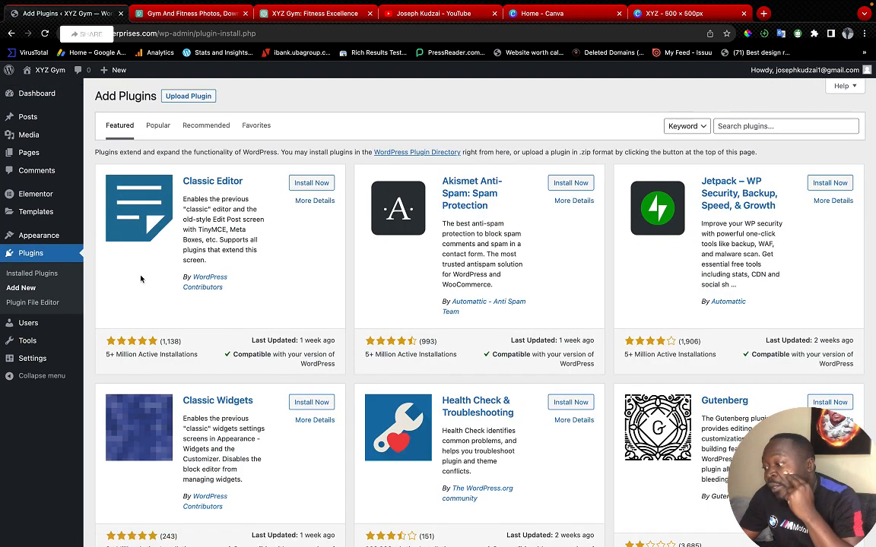
mouse_move(761, 121)
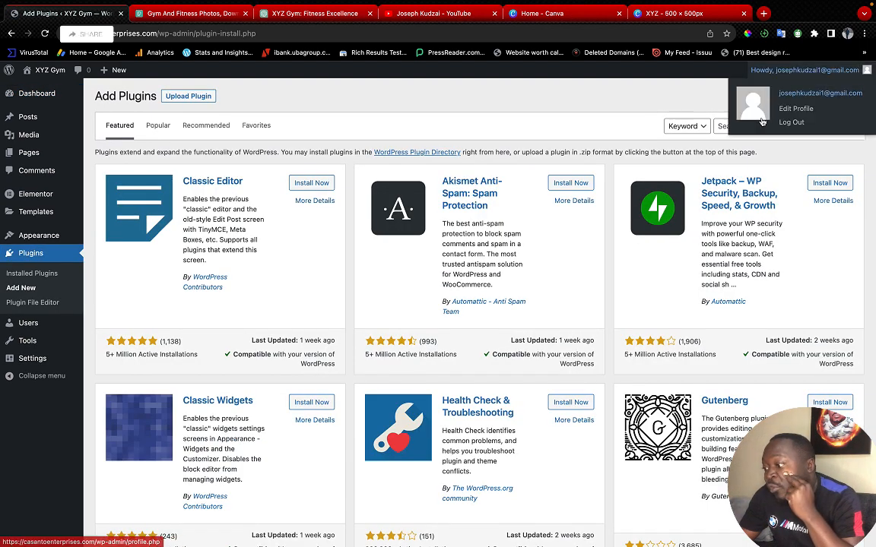
left_click(730, 127)
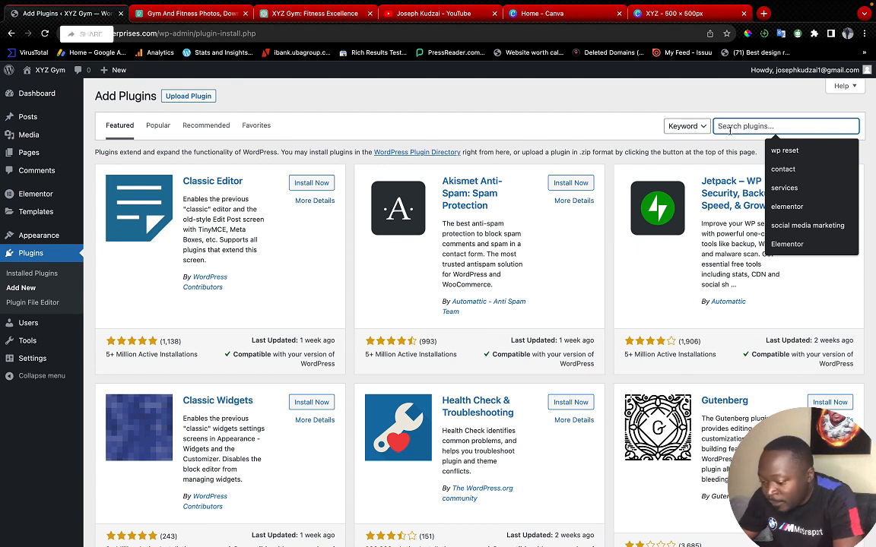
type("envat")
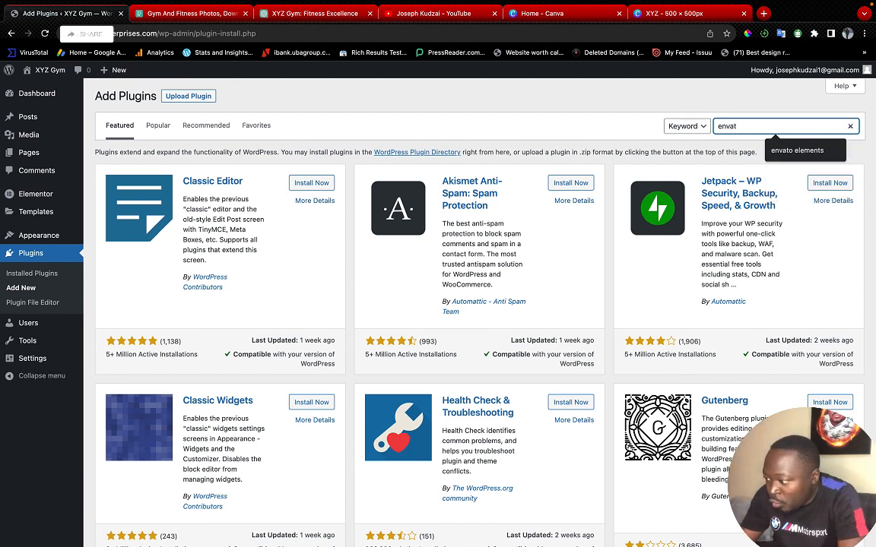
type("o ele")
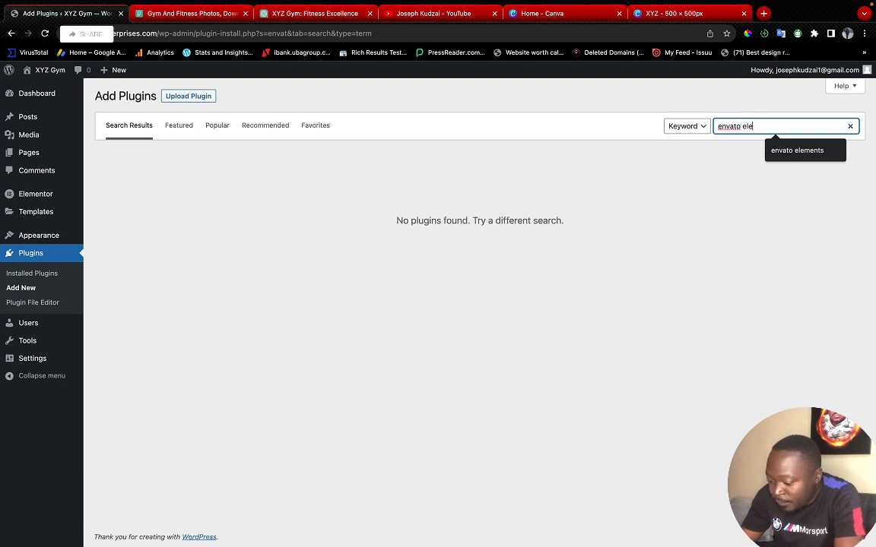
type("ments")
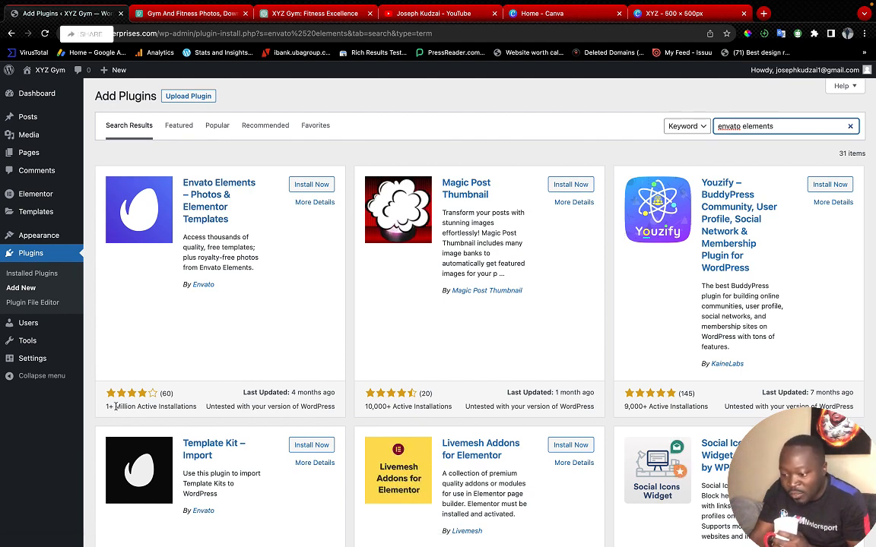
left_click(304, 186)
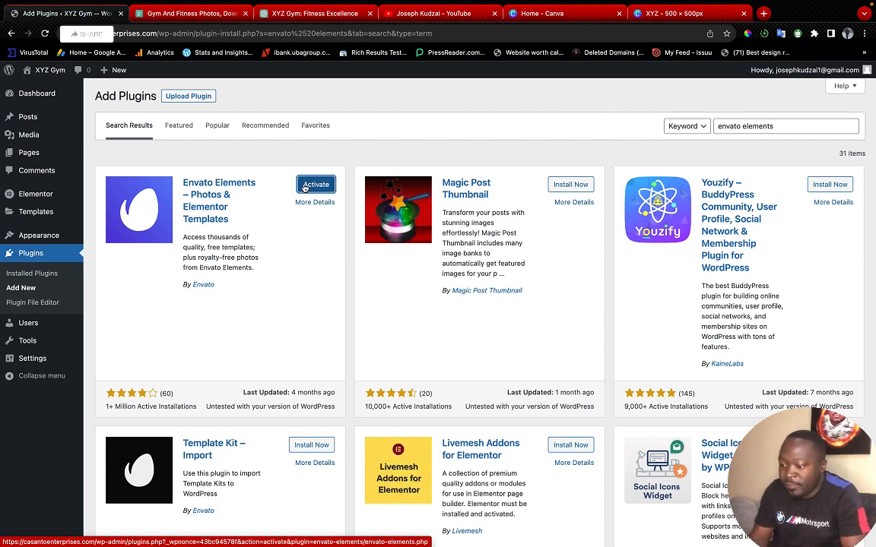
left_click(305, 187)
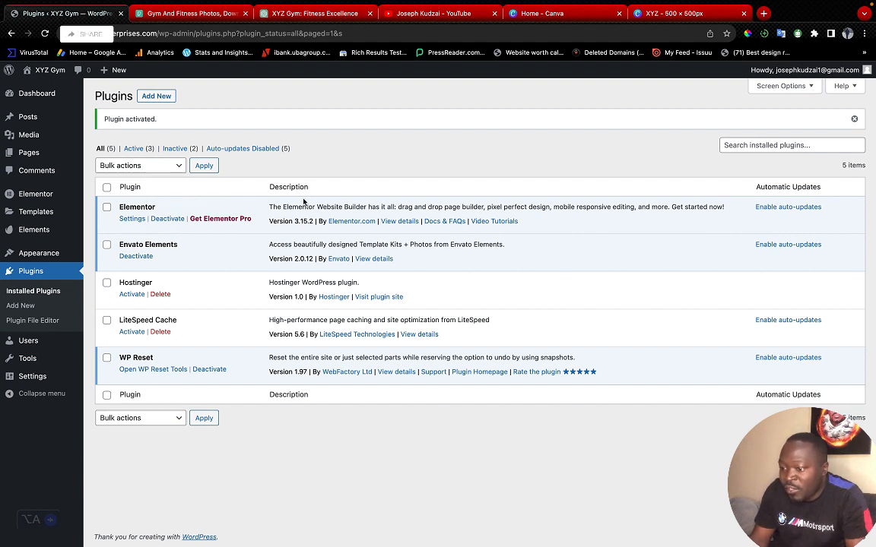
Search the plugin directory for "under construction", then install and activate the Under Construction plugin by WebFactory Ltd
left_click(157, 97)
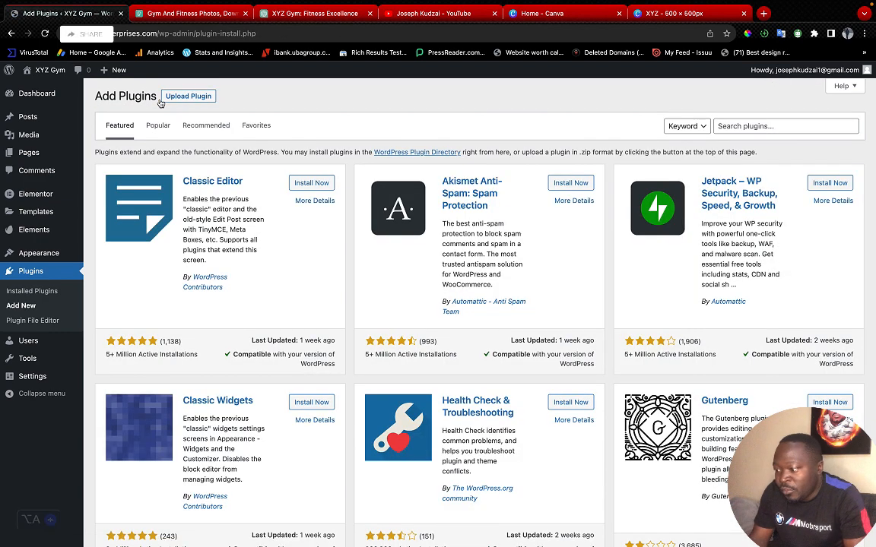
left_click(747, 127)
type("under cdonstruction")
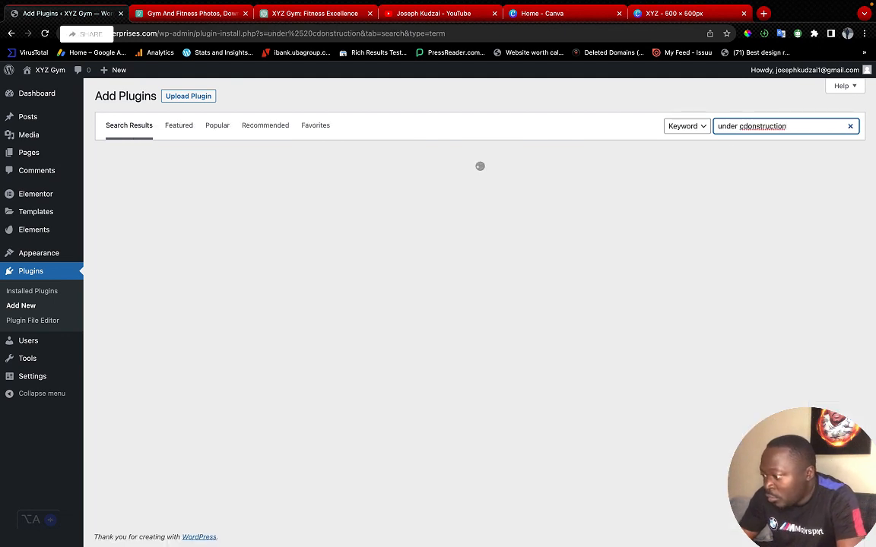
left_click(747, 128)
key("BackSpace")
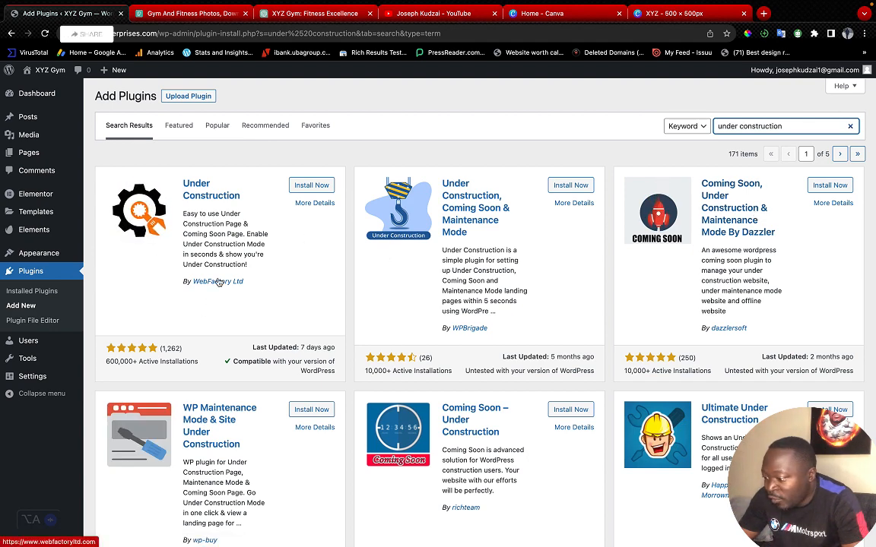
left_click(309, 189)
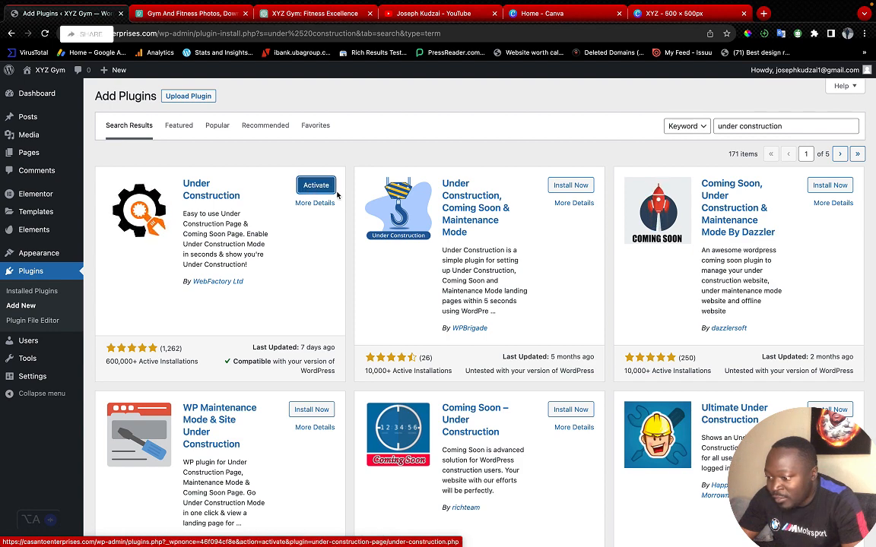
left_click(316, 187)
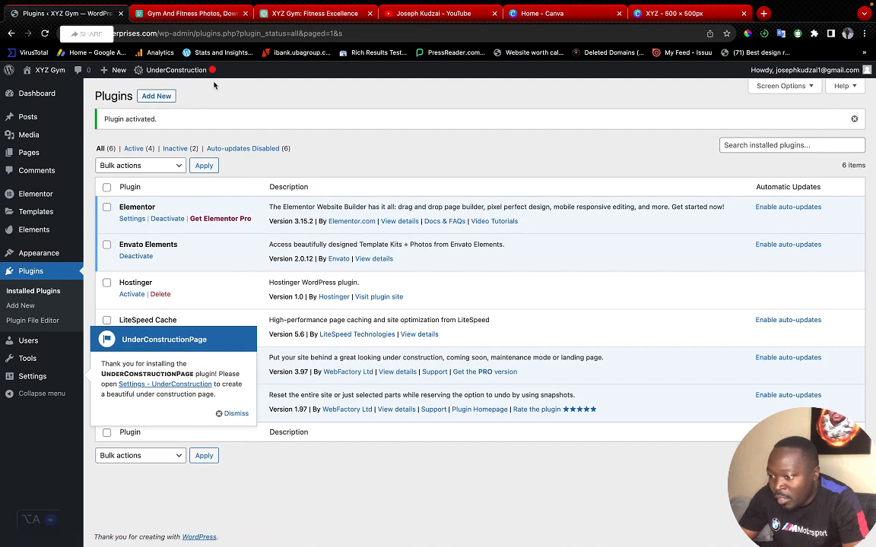
Turn on Under Construction Mode for the site and dismiss the UnderConstructionPage welcome notice
mouse_move(196, 70)
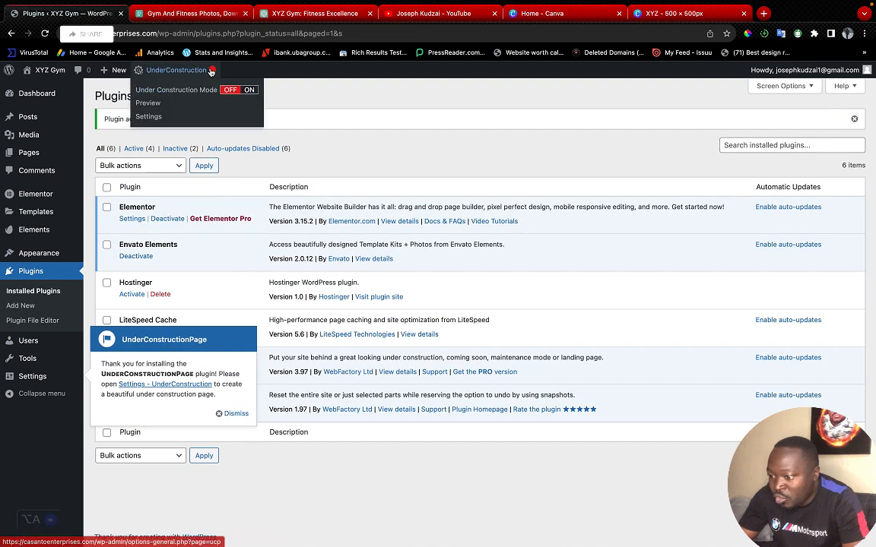
left_click(249, 91)
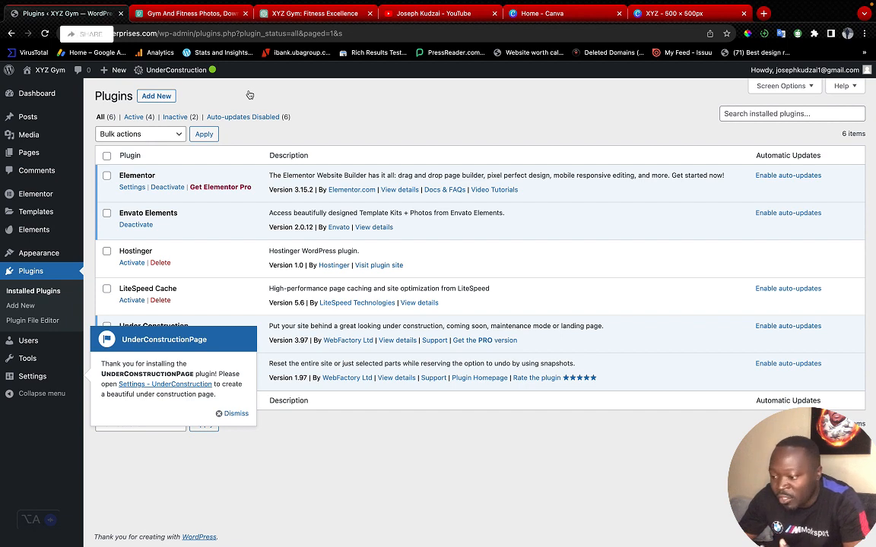
left_click(233, 414)
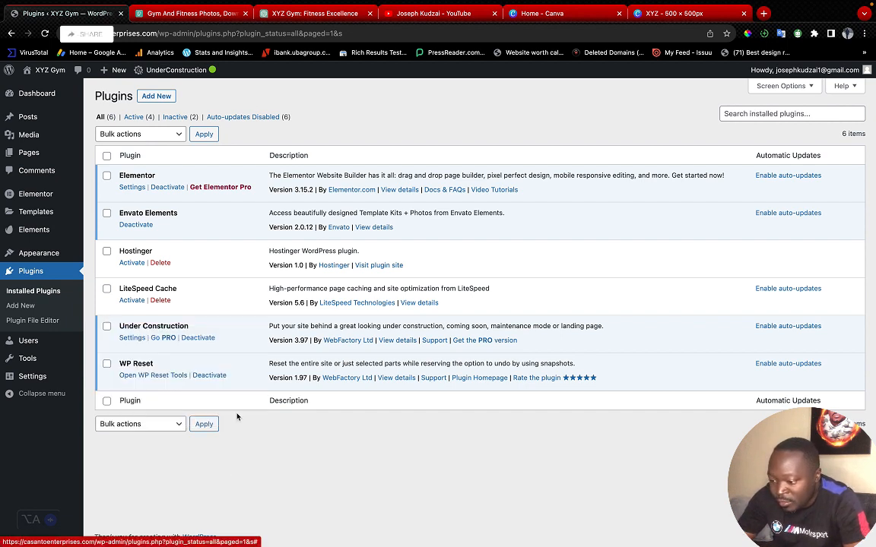
Activate the installed LiteSpeed Cache and Hostinger plugins
left_click(132, 300)
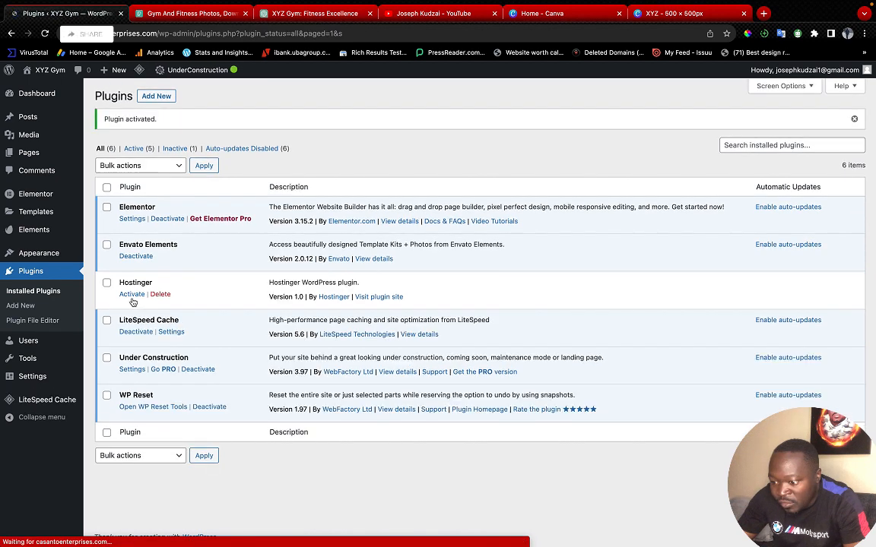
left_click(132, 294)
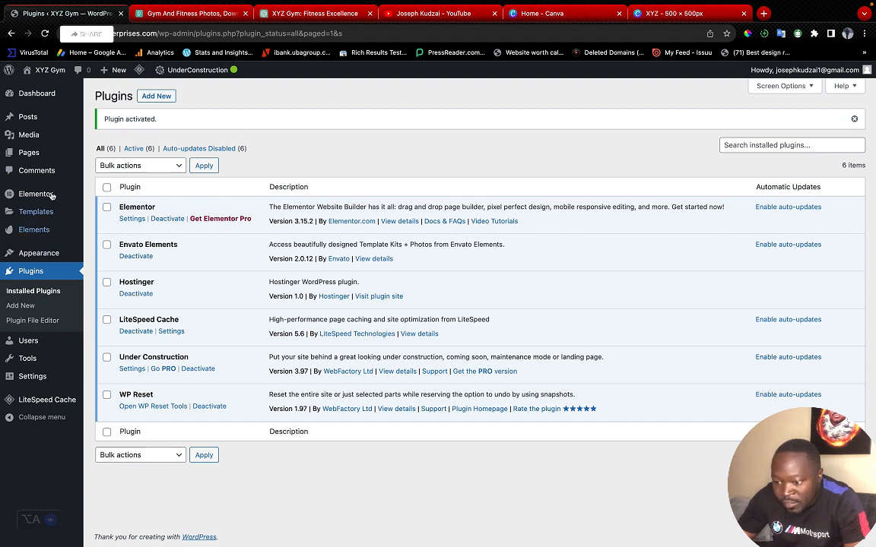
Disable the default colors and default fonts in Elementor's general settings and save the changes
mouse_move(45, 236)
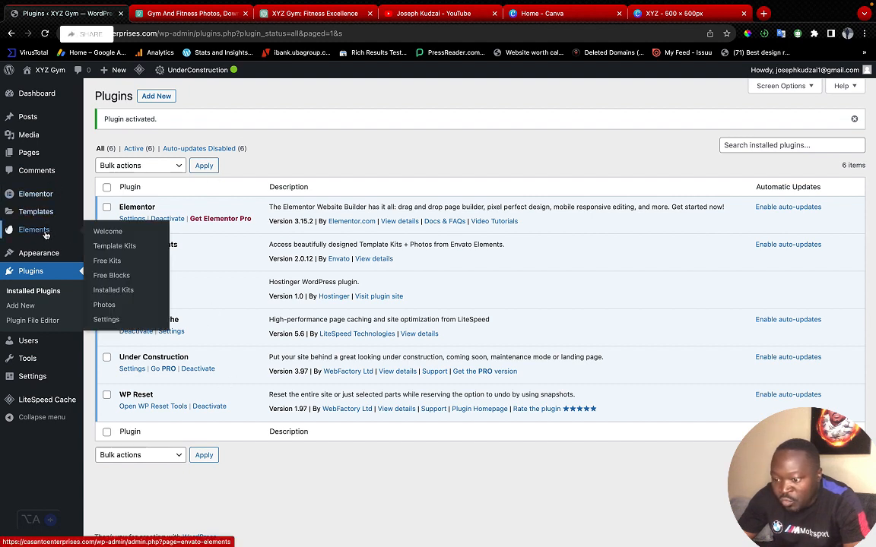
mouse_move(49, 199)
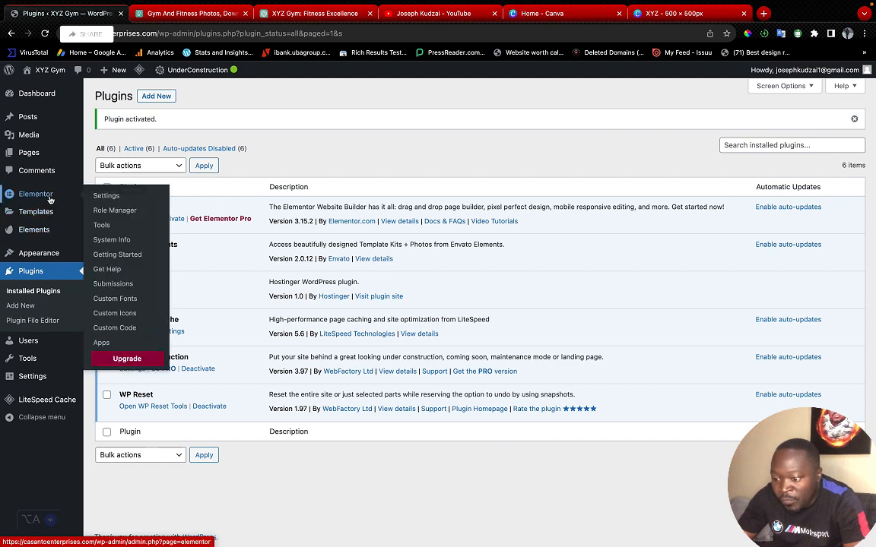
left_click(110, 197)
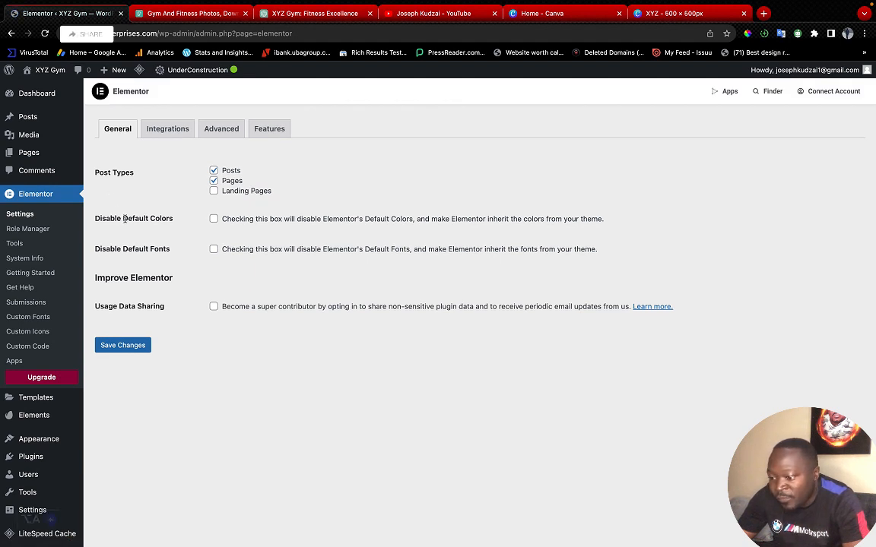
left_click(213, 219)
left_click(214, 249)
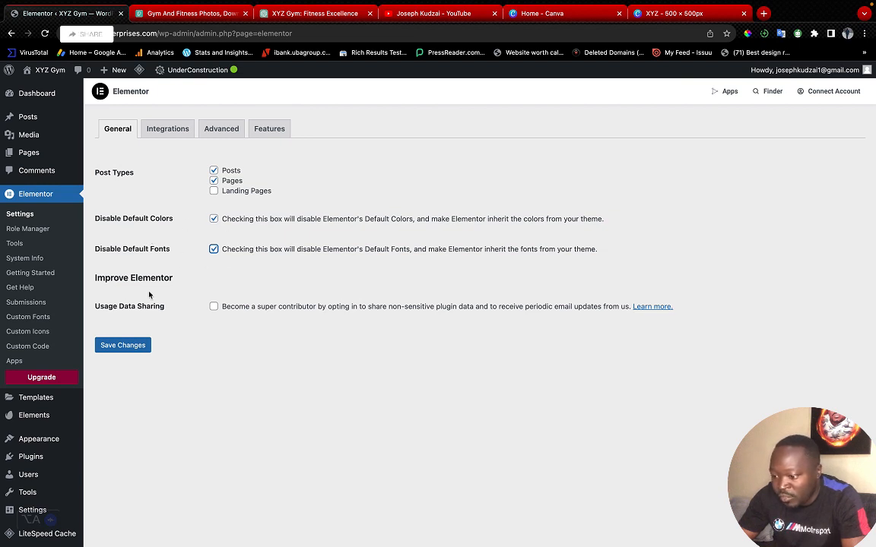
left_click(131, 349)
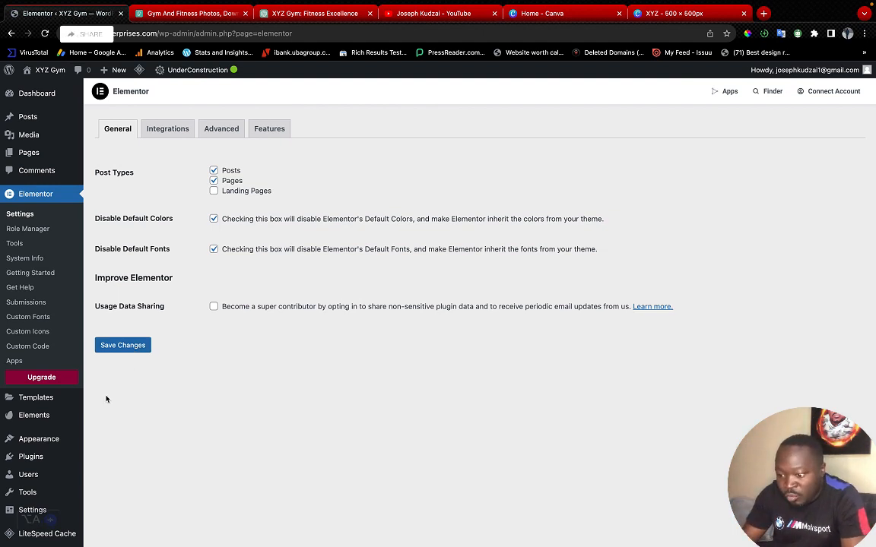
Open the free template kits of Envato Elements and browse the first page of the collection
mouse_move(32, 418)
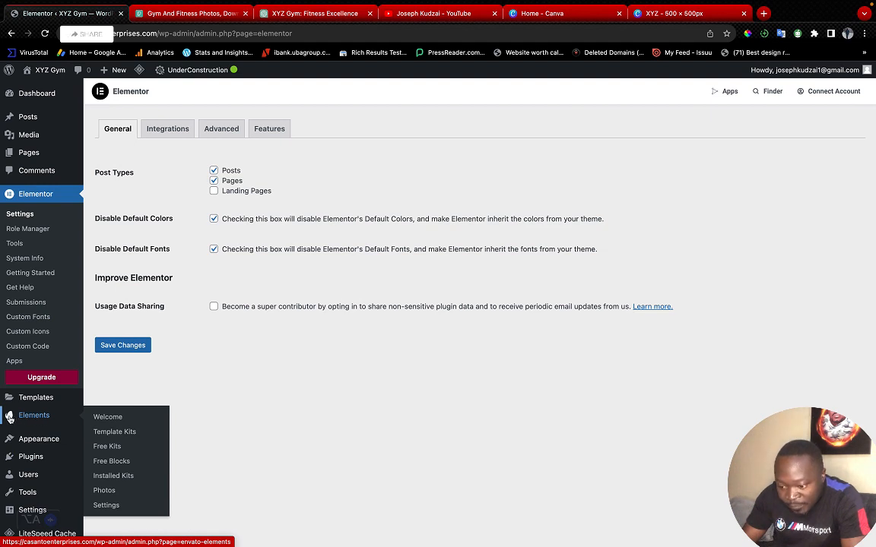
left_click(118, 448)
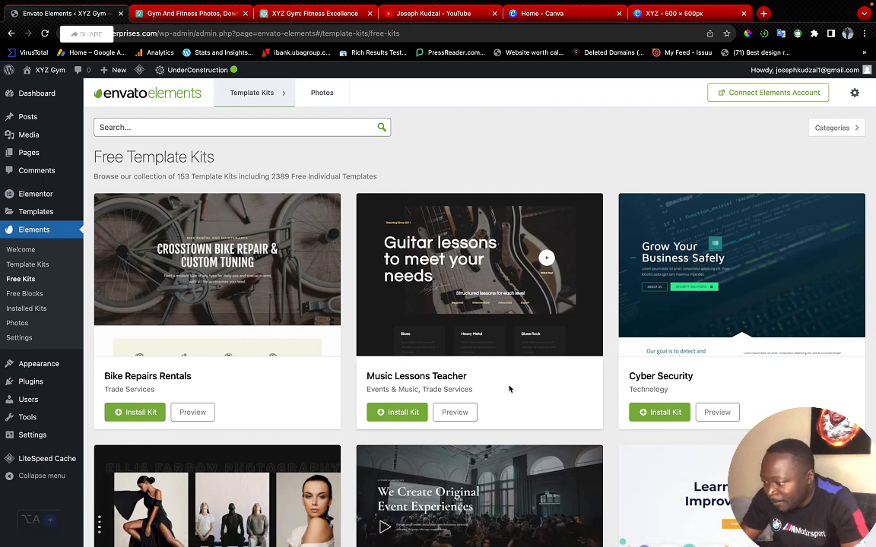
scroll(508, 387, "down", 4)
scroll(509, 389, "down", 5)
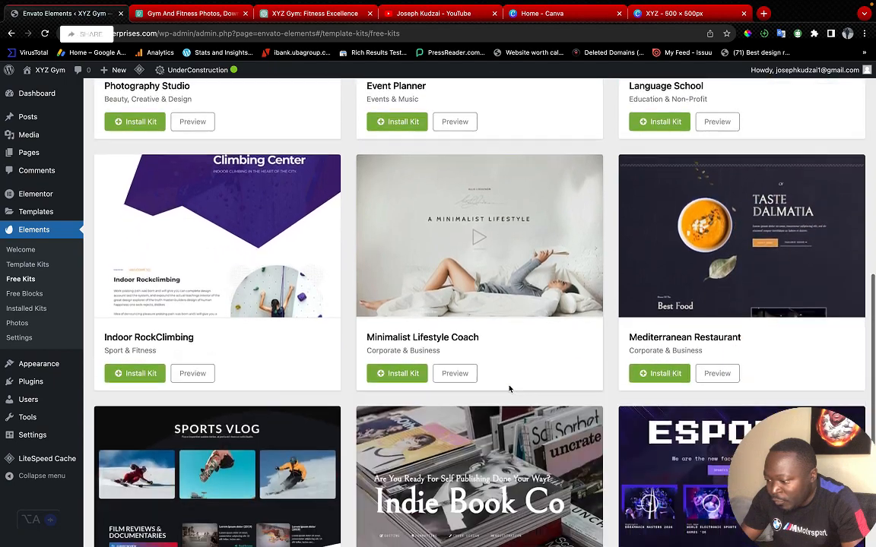
scroll(509, 388, "up", 6)
scroll(509, 388, "up", 3)
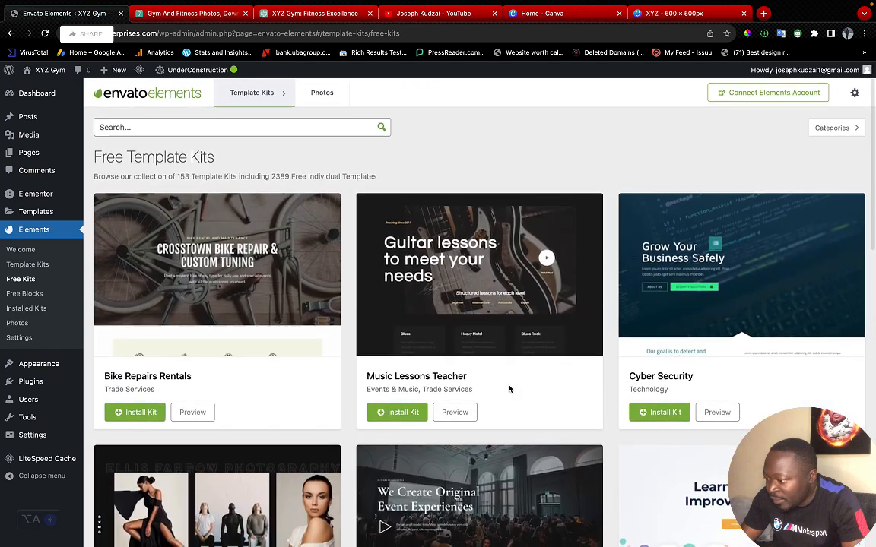
scroll(509, 388, "down", 8)
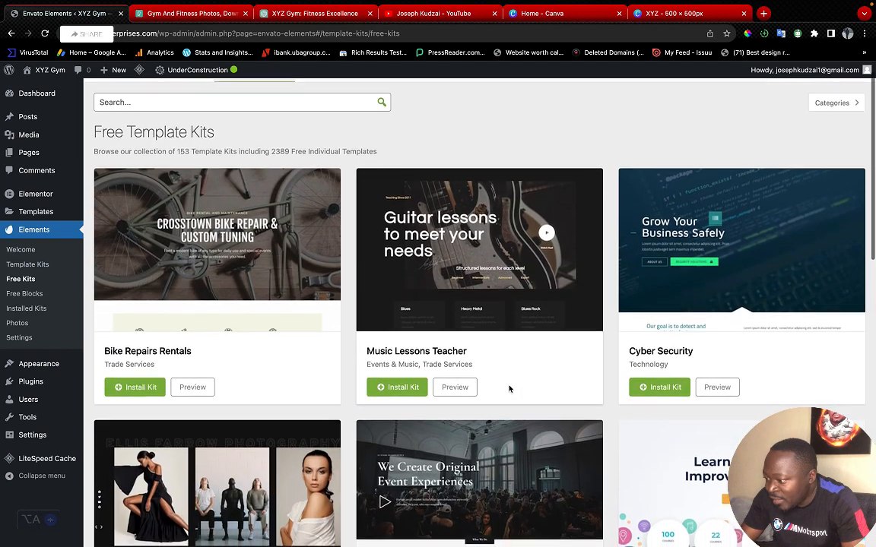
scroll(510, 388, "down", 2)
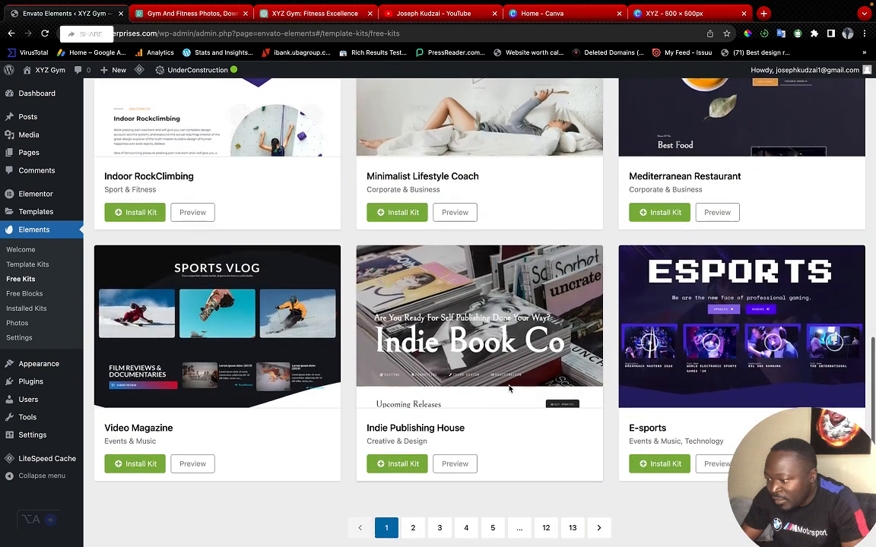
scroll(509, 389, "up", 10)
left_click(204, 129)
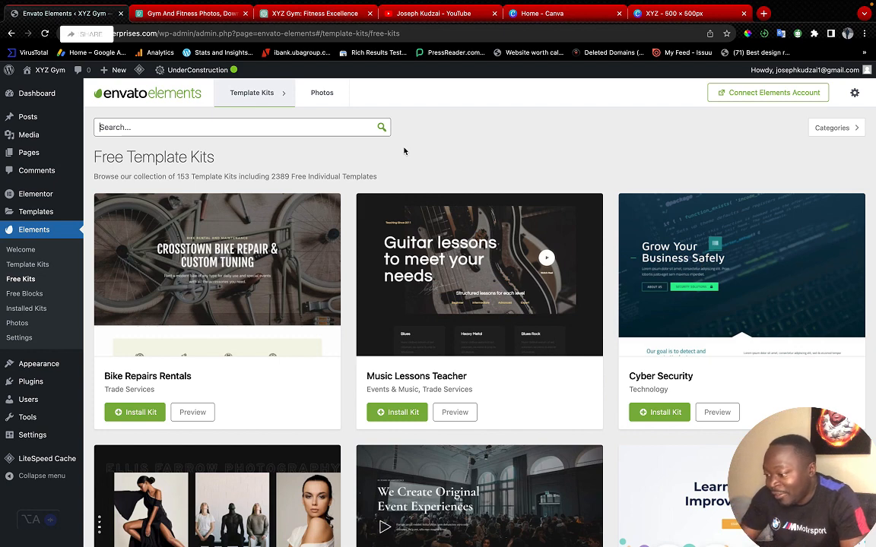
left_click(663, 412)
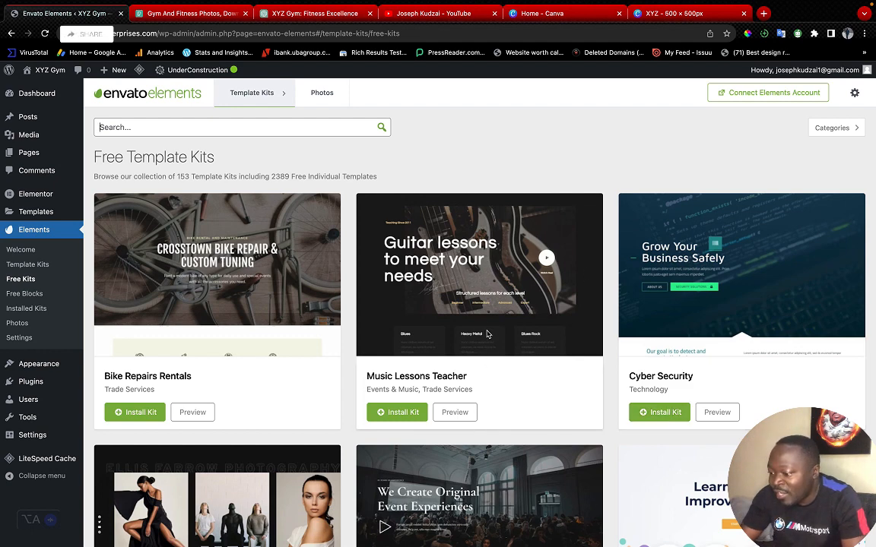
Preview the page designs of the free Cyber Security template kit and install that kit
left_click(717, 414)
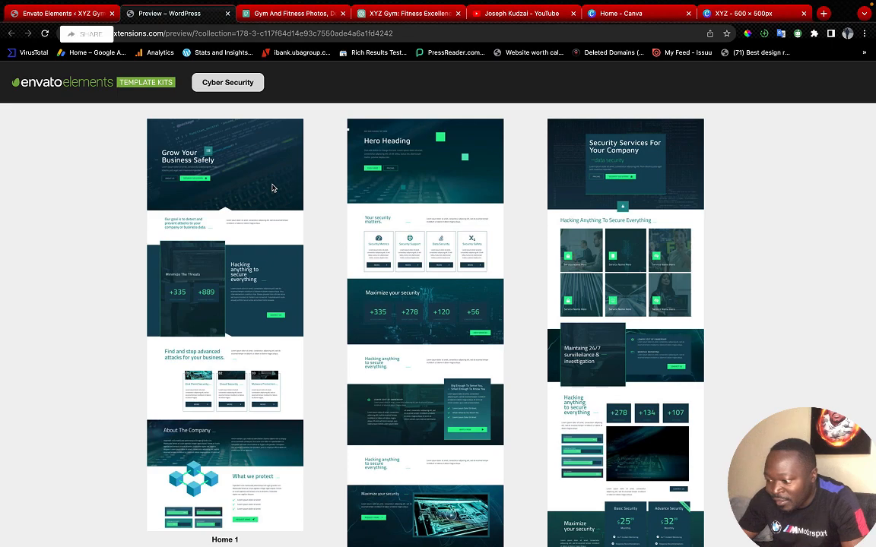
scroll(273, 188, "down", 7)
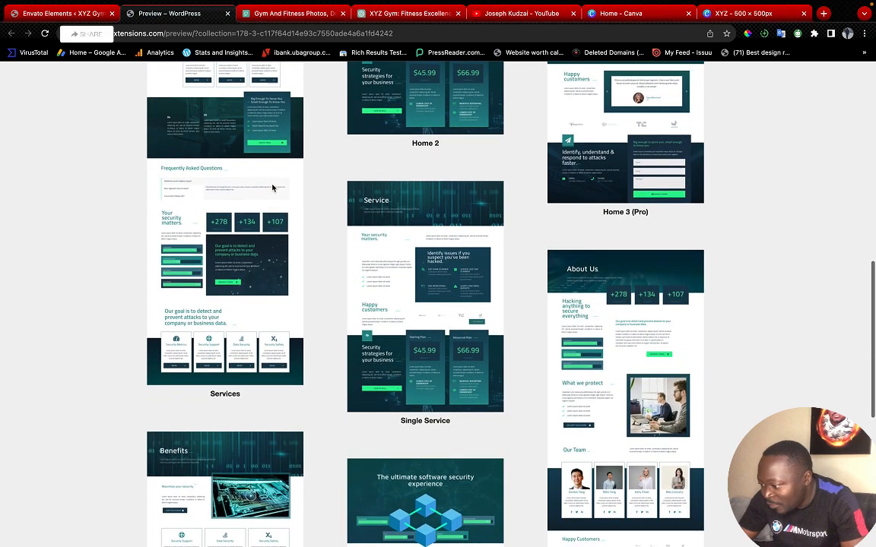
scroll(273, 188, "up", 10)
left_click(12, 9)
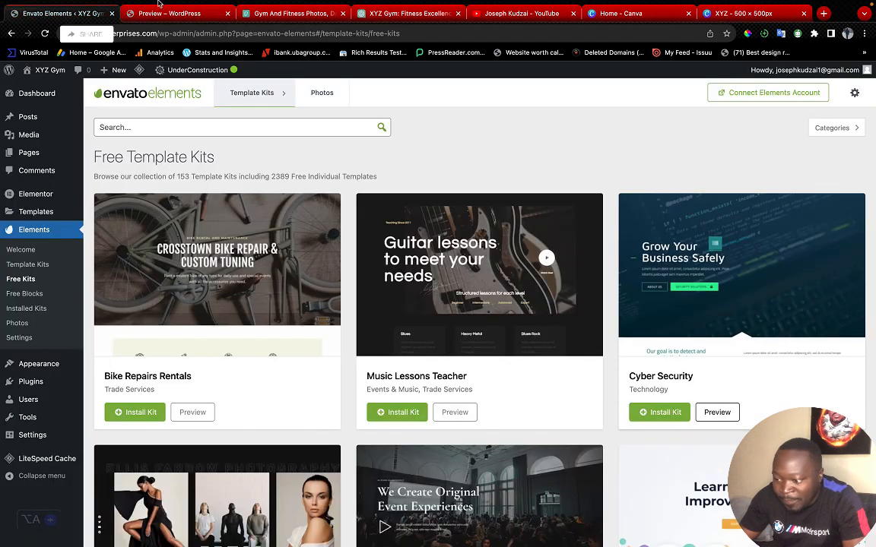
left_click(660, 414)
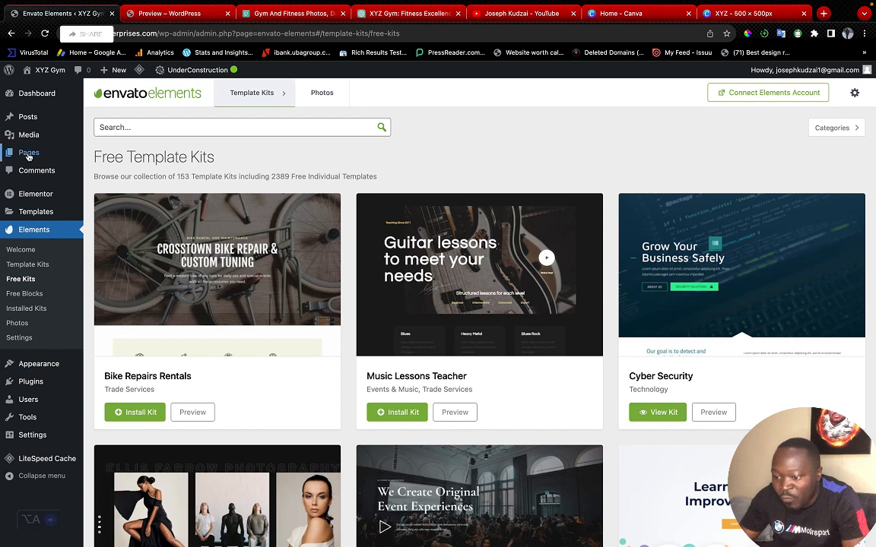
Create a new page titled Home and open it for editing with Elementor
mouse_move(28, 155)
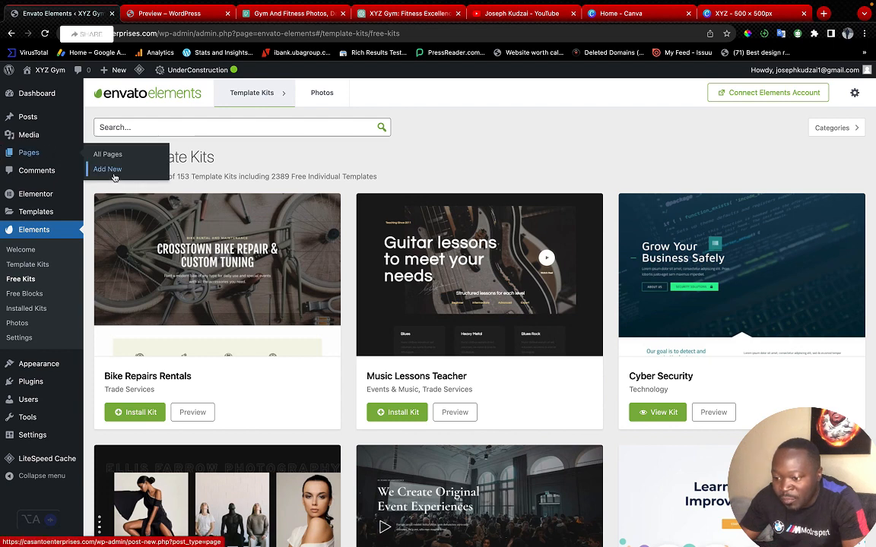
mouse_move(115, 73)
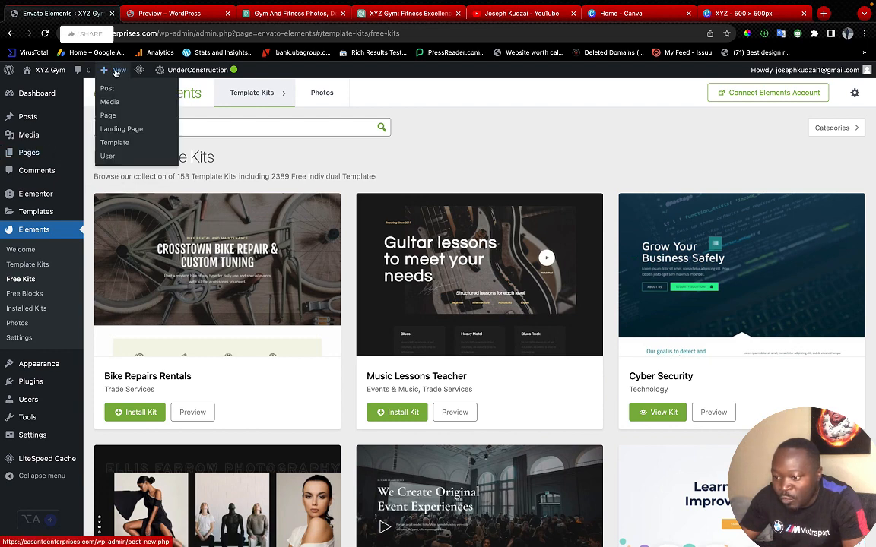
left_click(105, 118)
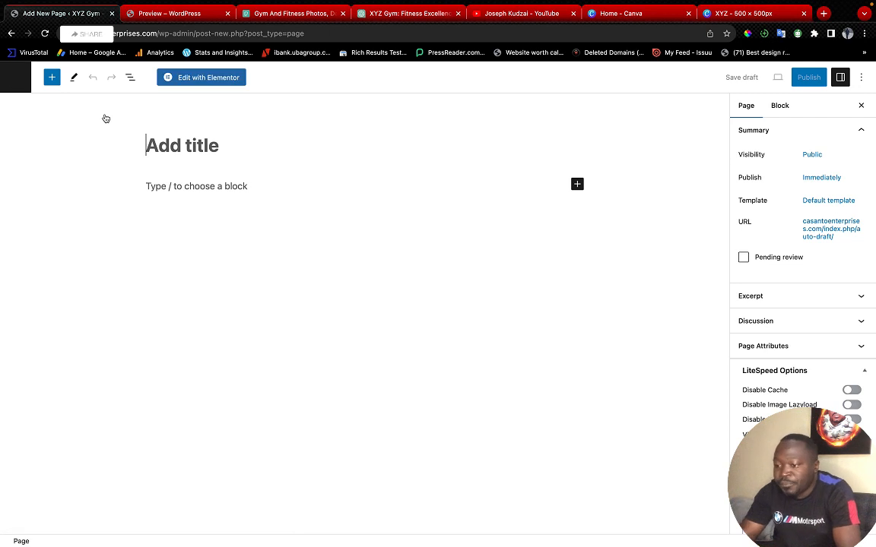
type("H")
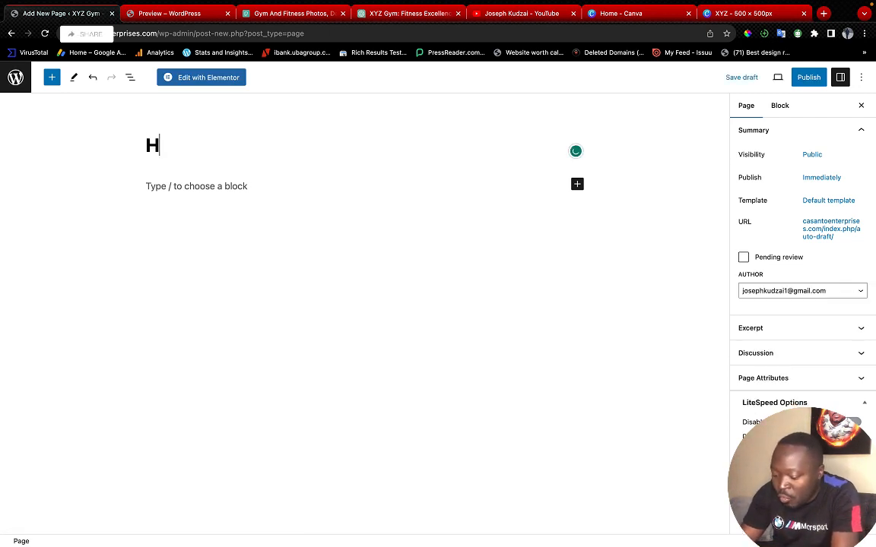
type("ome")
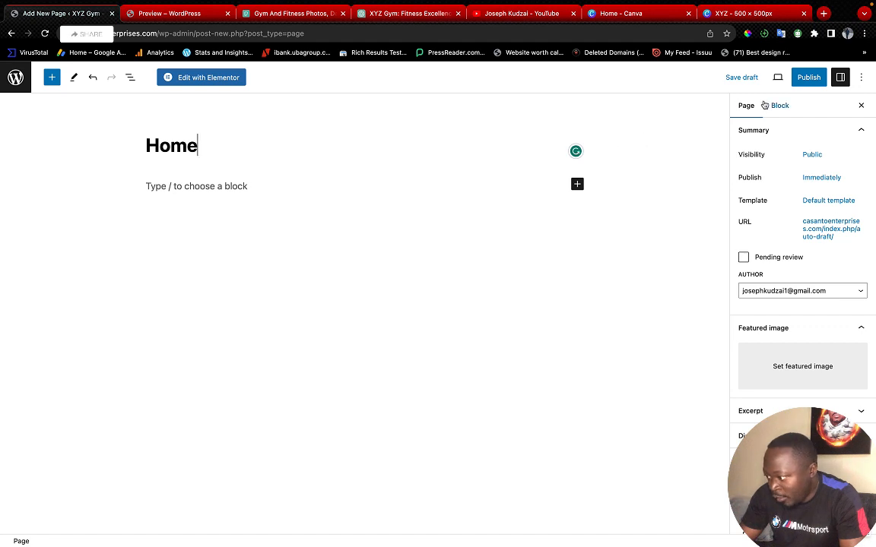
left_click(211, 77)
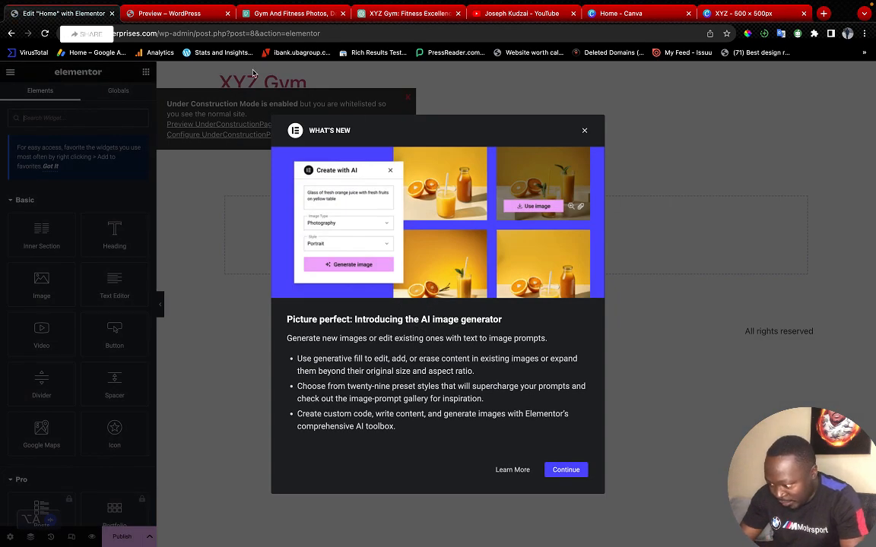
Dismiss the What's New announcements and the Under Construction notice, and hide the Home page's title
left_click(584, 131)
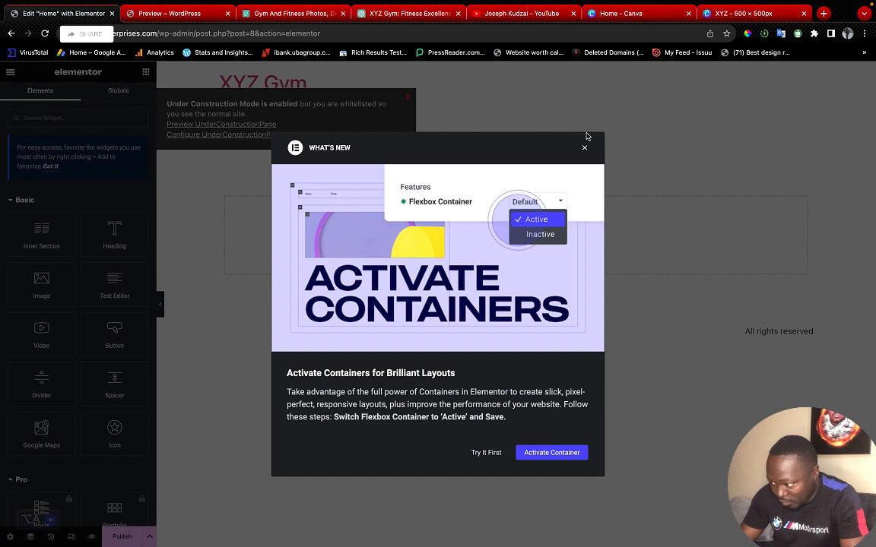
left_click(584, 147)
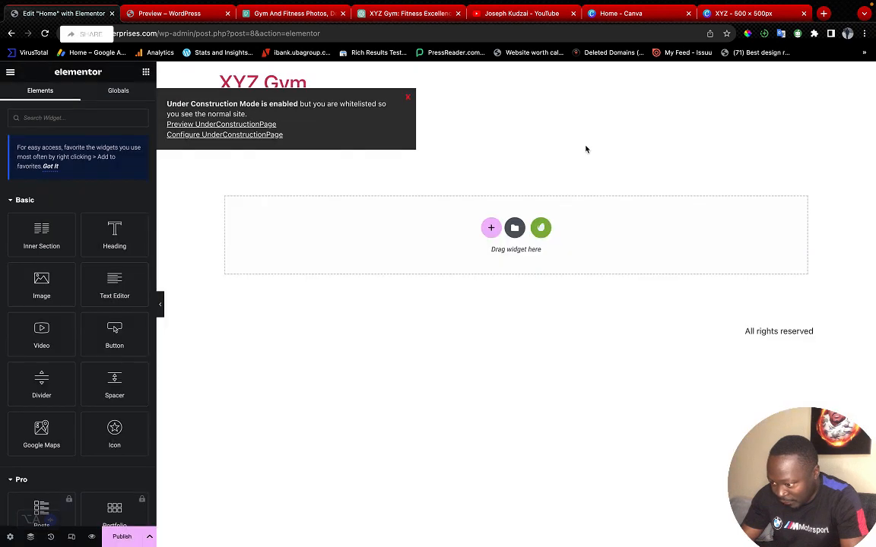
left_click(408, 98)
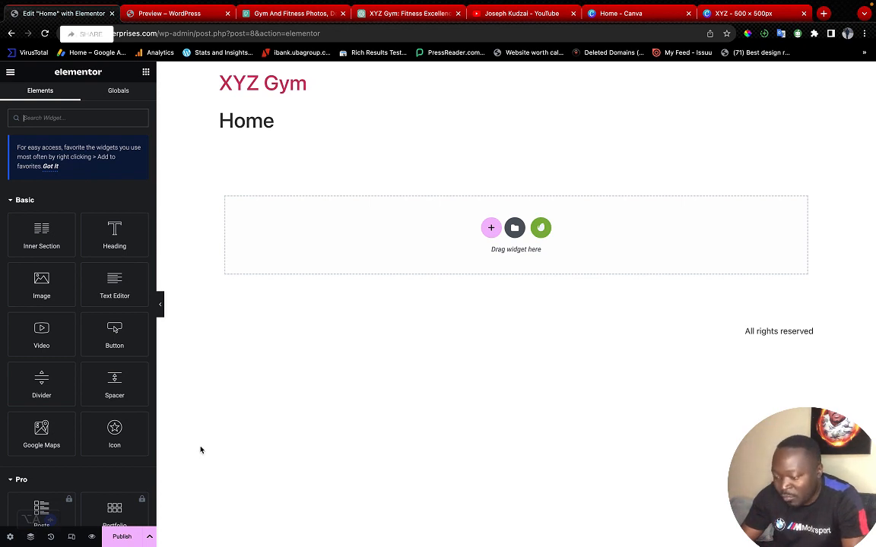
left_click(10, 536)
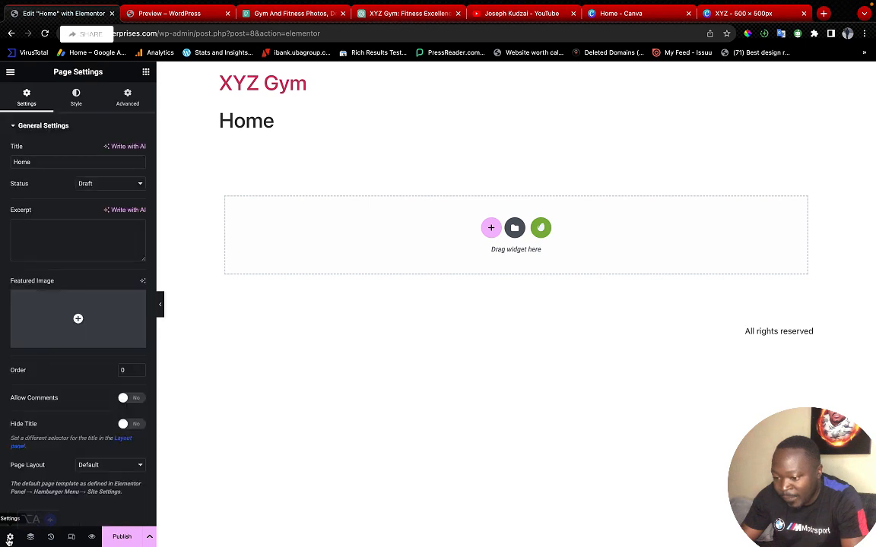
left_click(129, 423)
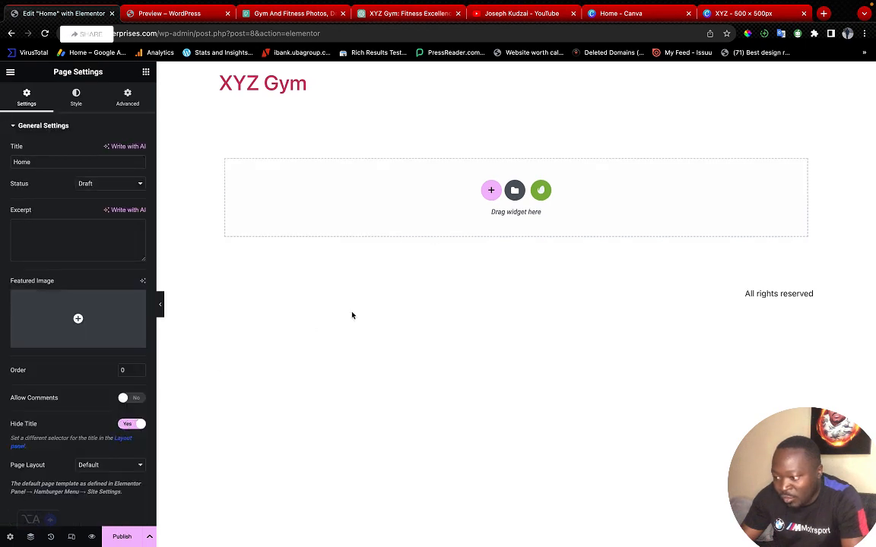
Insert the Home 1 template from the installed Cyber Security kit without installing the missing requirements, and look over the inserted page
left_click(543, 192)
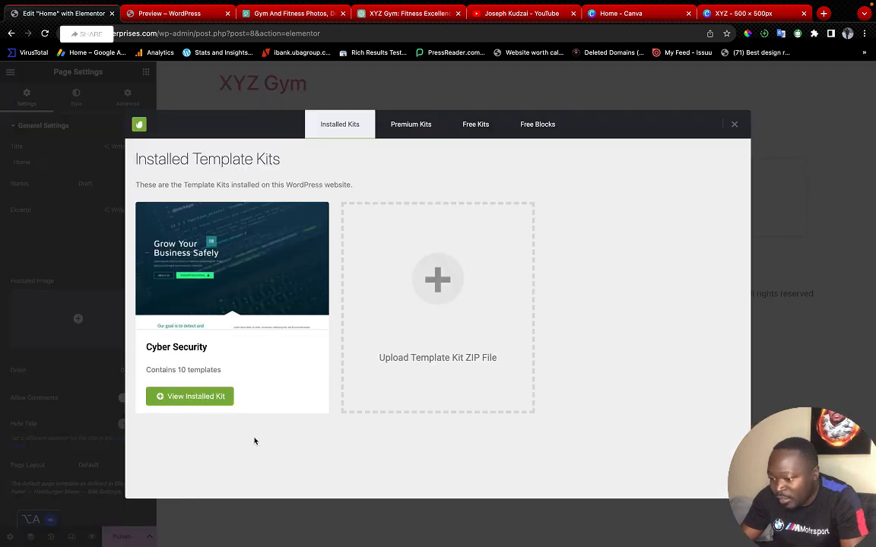
mouse_move(249, 384)
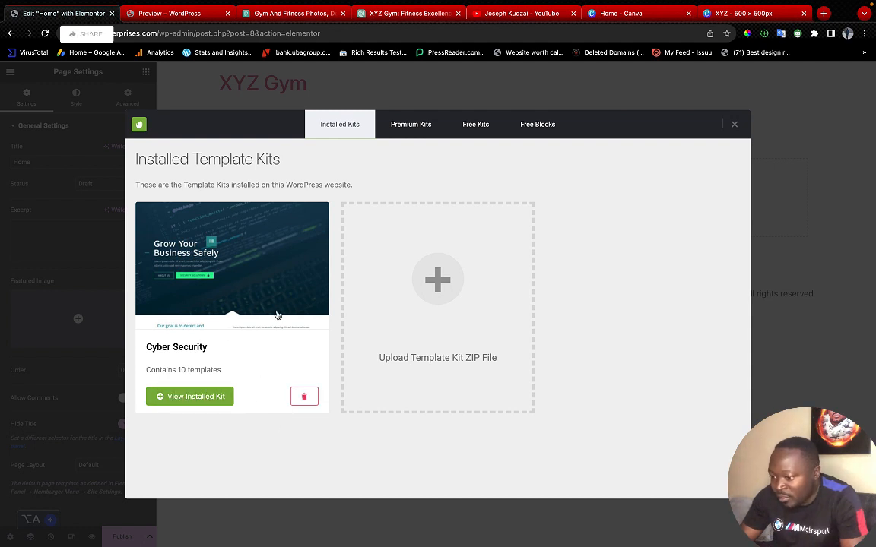
left_click(196, 397)
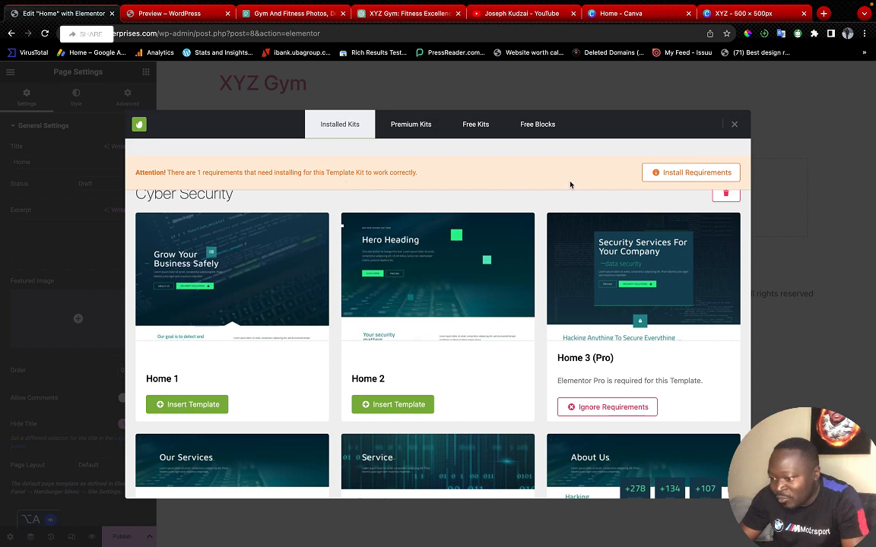
left_click(689, 174)
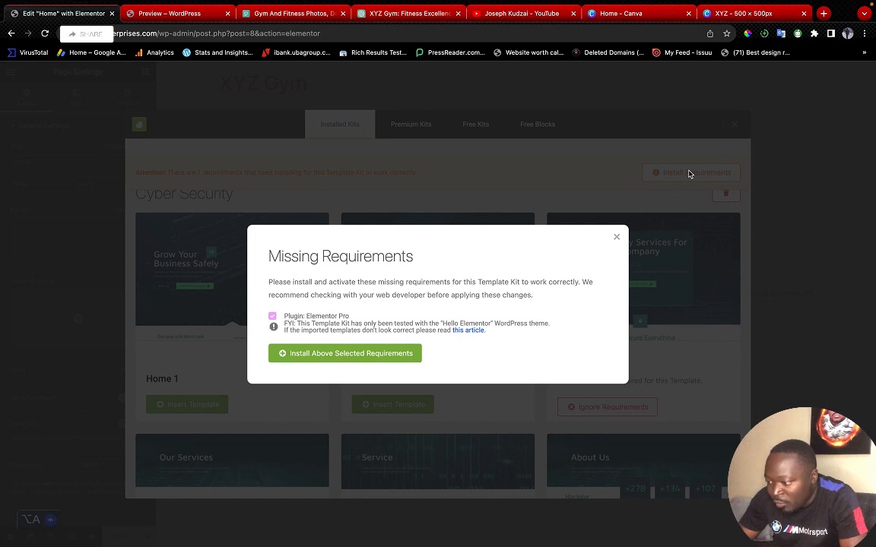
left_click(617, 239)
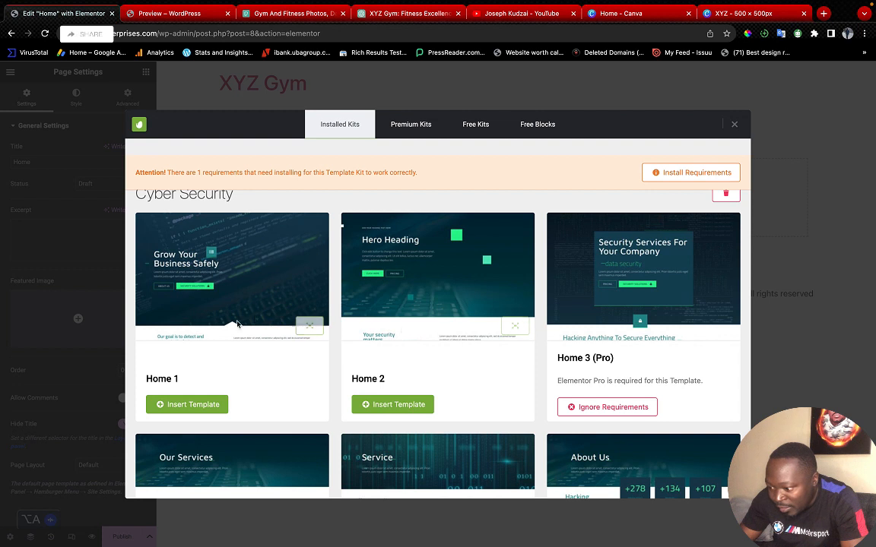
left_click(183, 406)
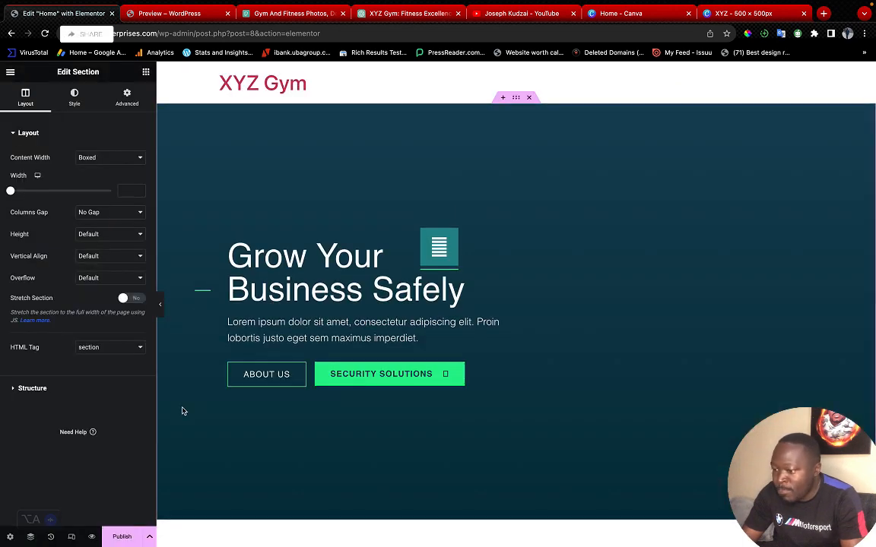
scroll(592, 409, "down", 15)
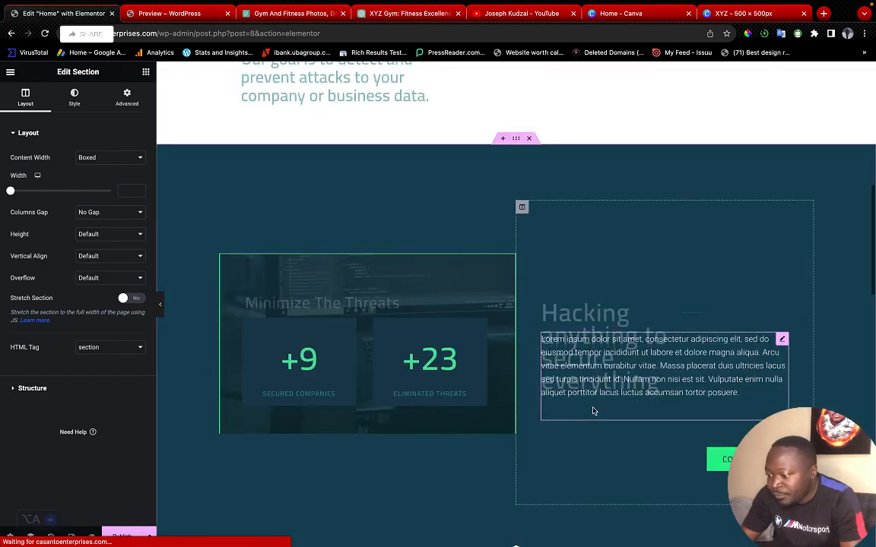
scroll(592, 411, "down", 5)
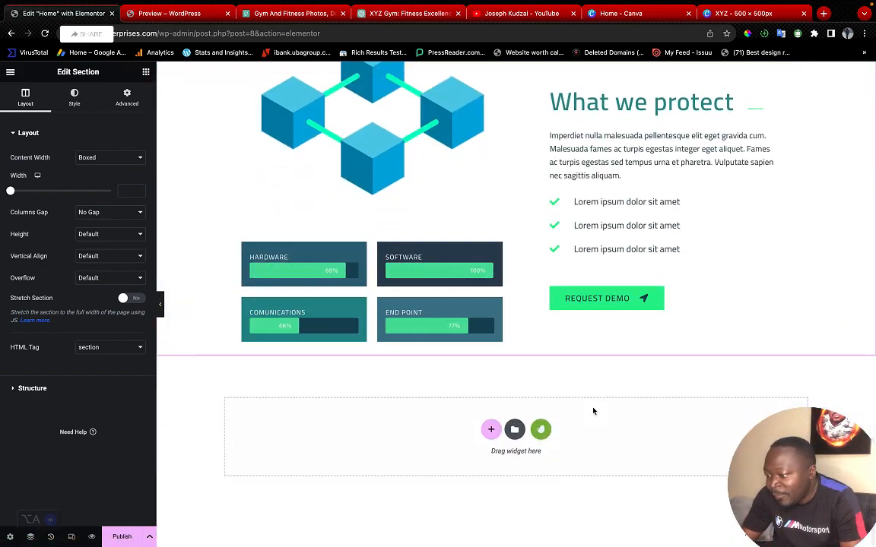
scroll(593, 410, "up", 10)
scroll(593, 411, "up", 10)
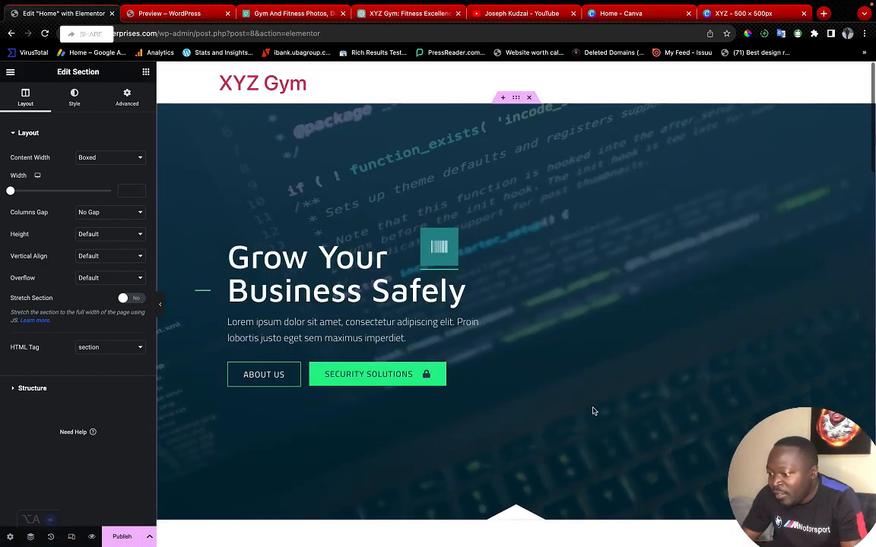
scroll(593, 411, "down", 2)
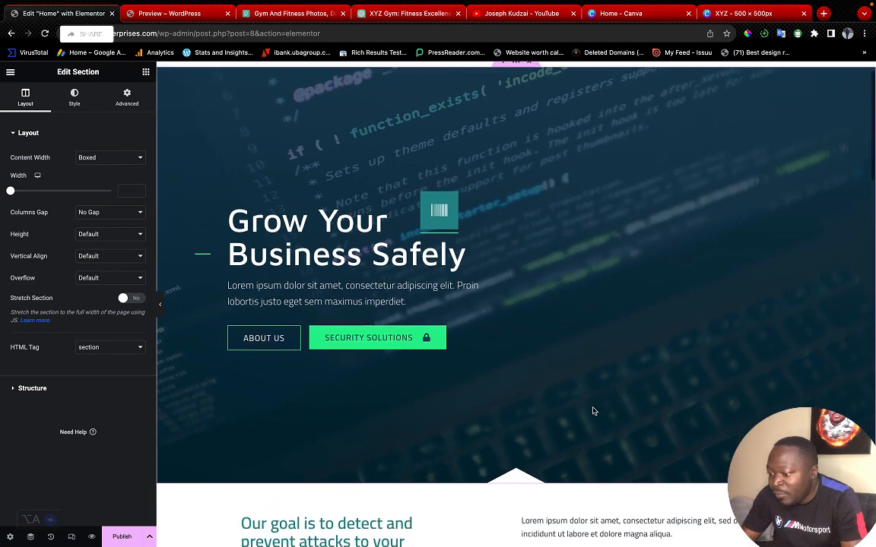
scroll(594, 411, "up", 2)
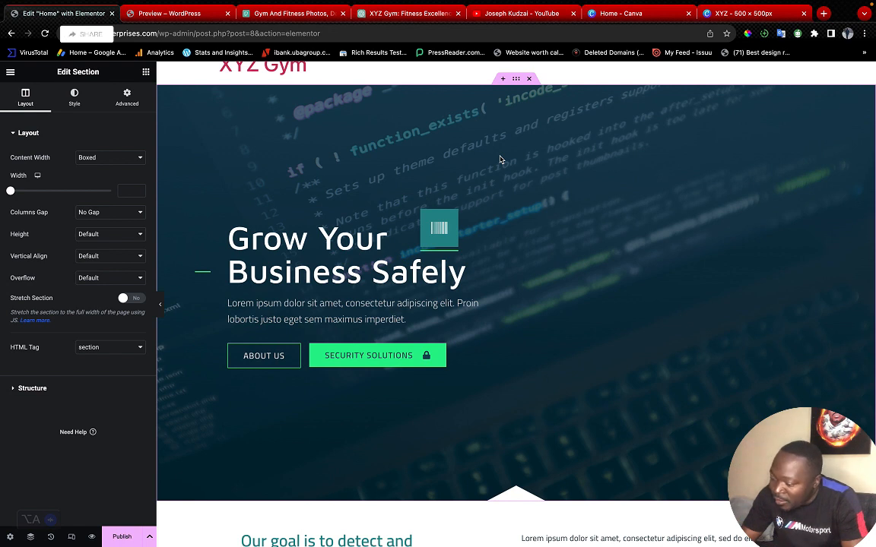
Replace the "Grow Your Business Safely" section's background image by uploading the Pexels gym photo ending in 1480520.jpg from Downloads
left_click(515, 79)
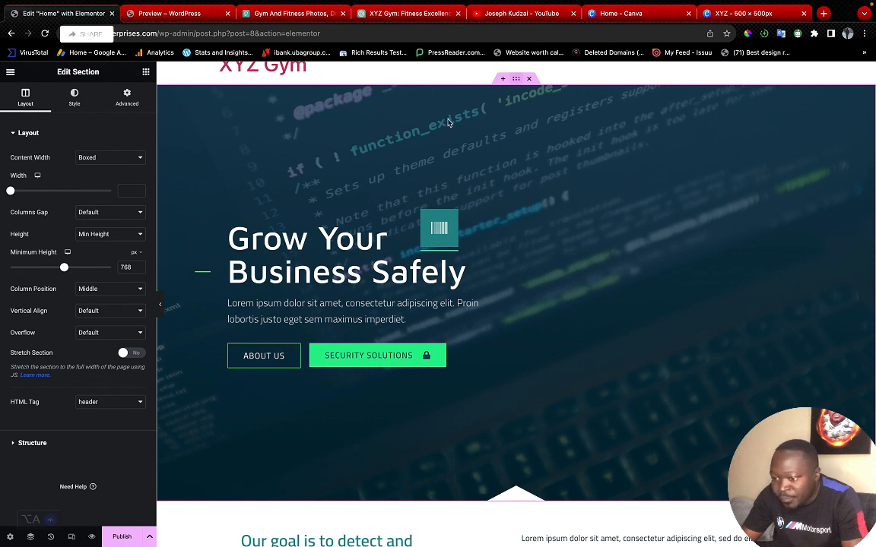
left_click(75, 101)
mouse_move(75, 280)
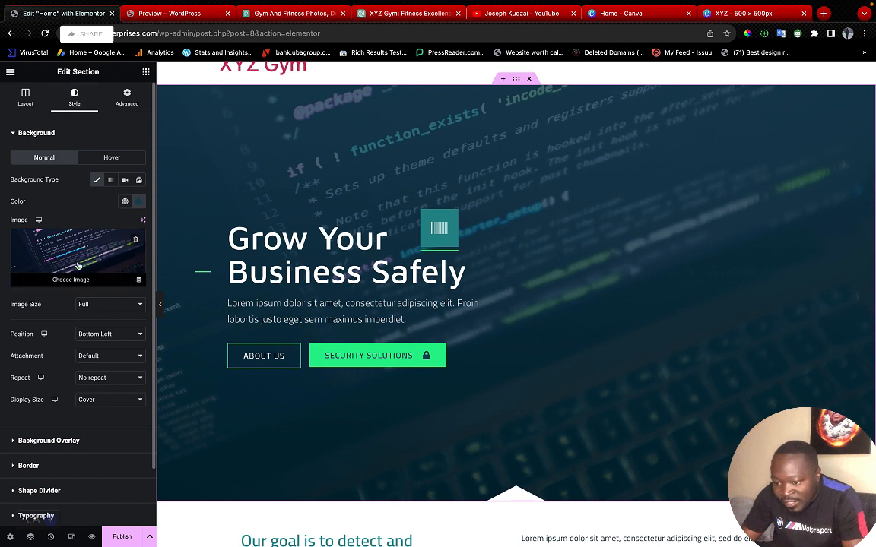
left_click(76, 279)
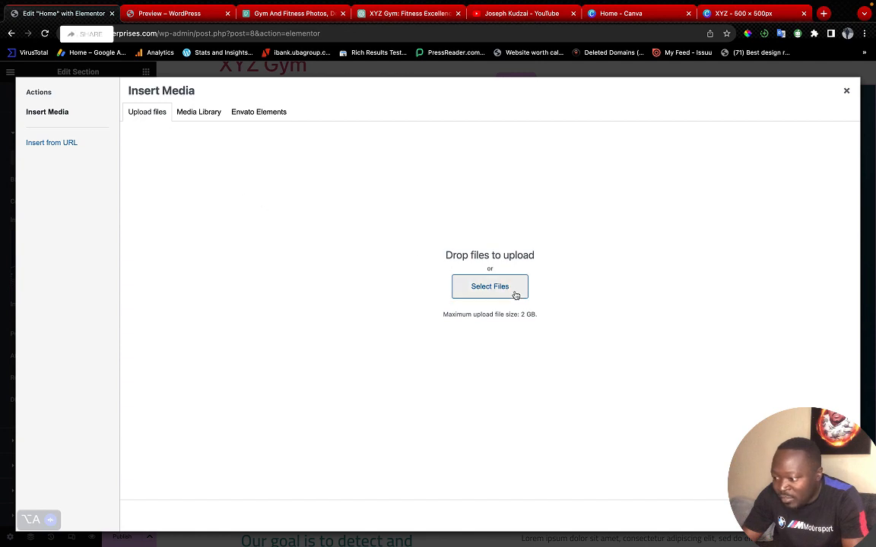
left_click(490, 294)
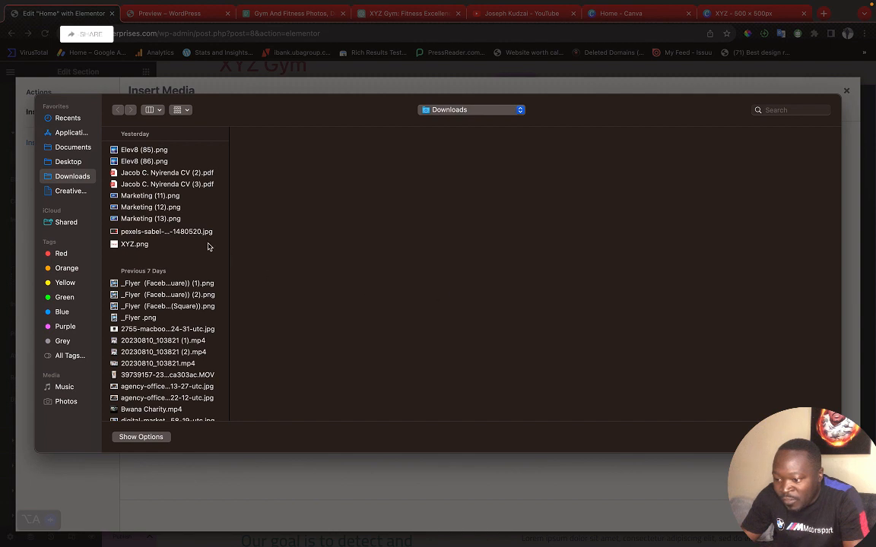
left_click(181, 232)
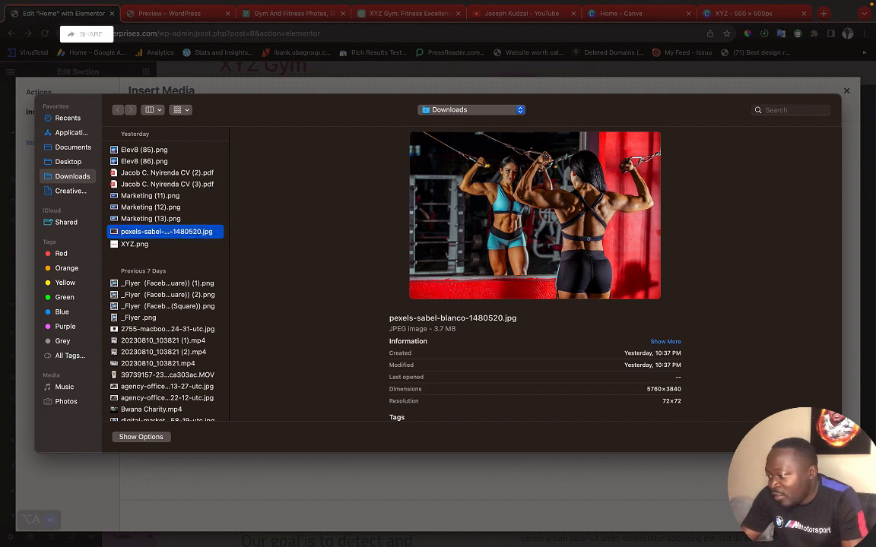
key("Return")
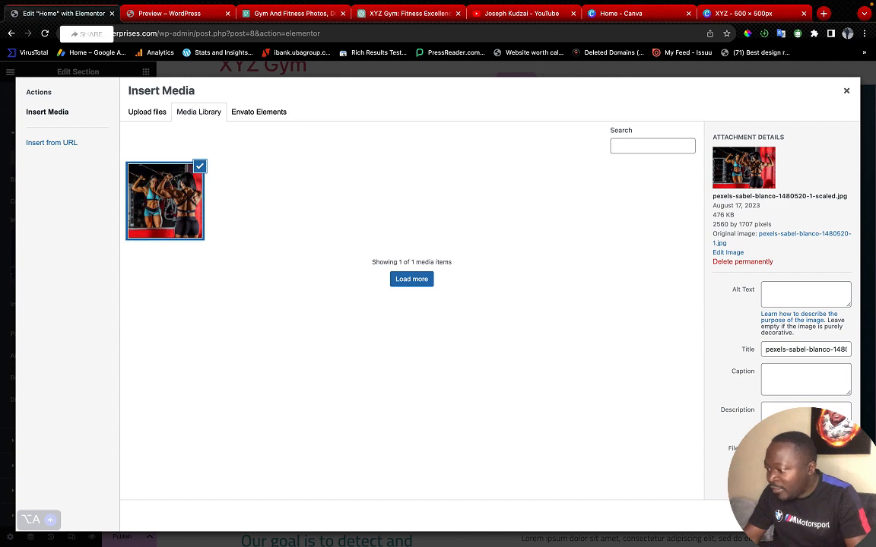
left_click(823, 516)
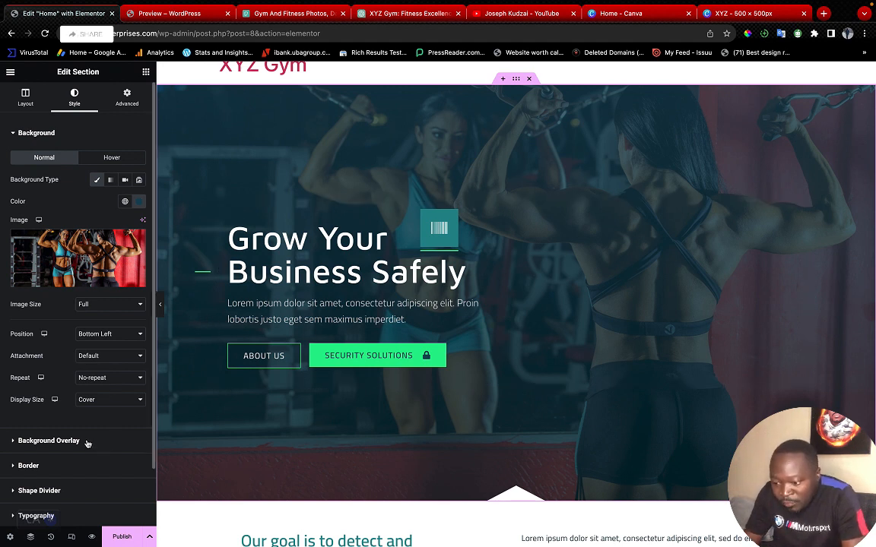
Set the hero section's background overlay gradient colors to #020202 and #0F0F0F, and its opacity to 0.51
mouse_move(90, 238)
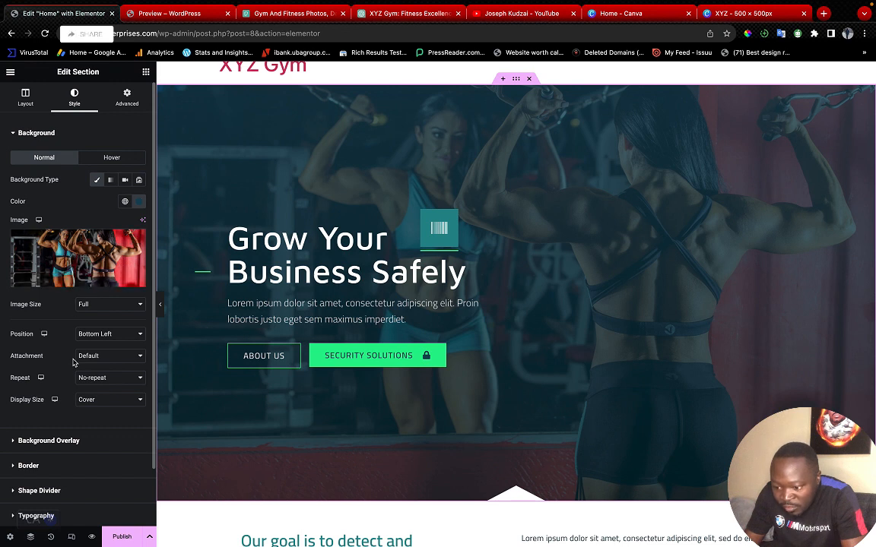
left_click(66, 441)
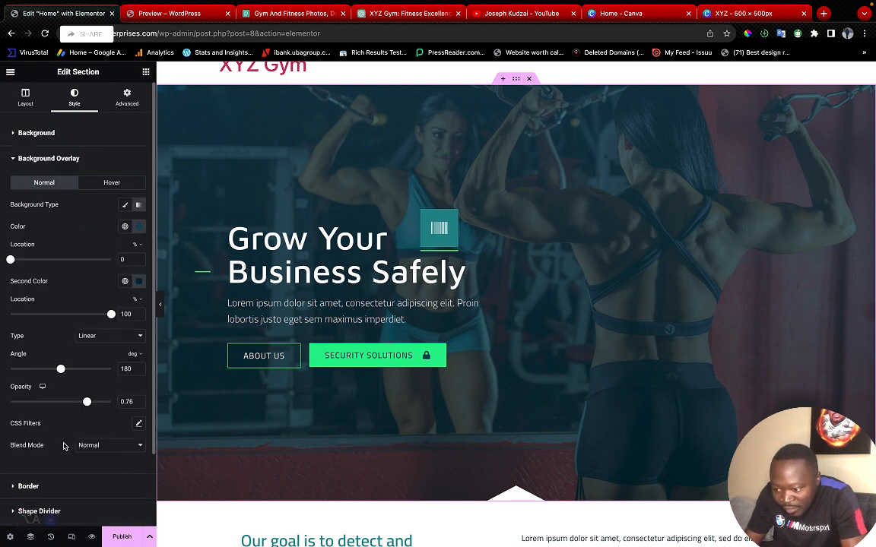
left_click(139, 228)
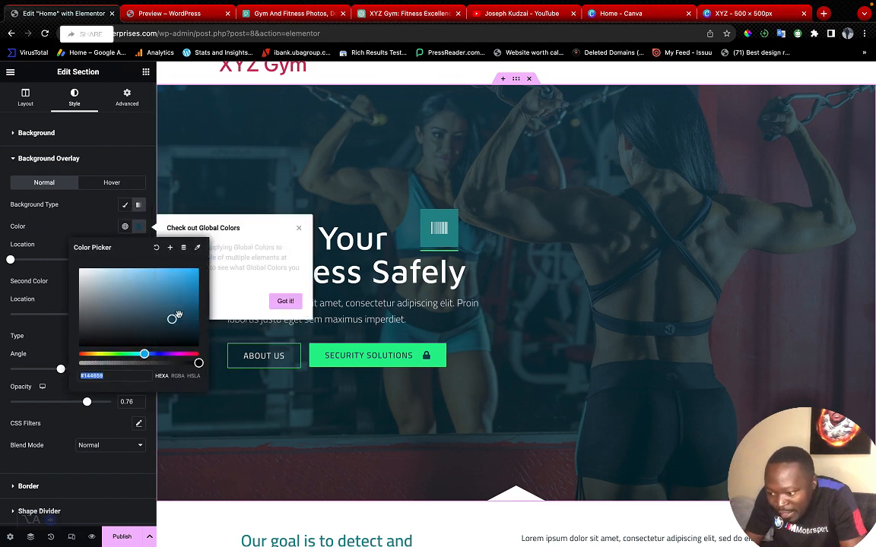
left_click_drag(172, 319, 81, 346)
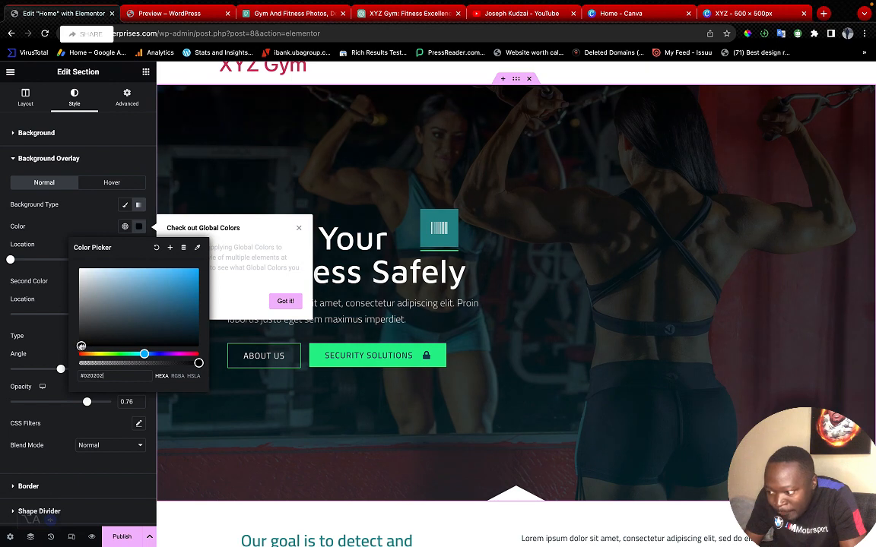
left_click(60, 232)
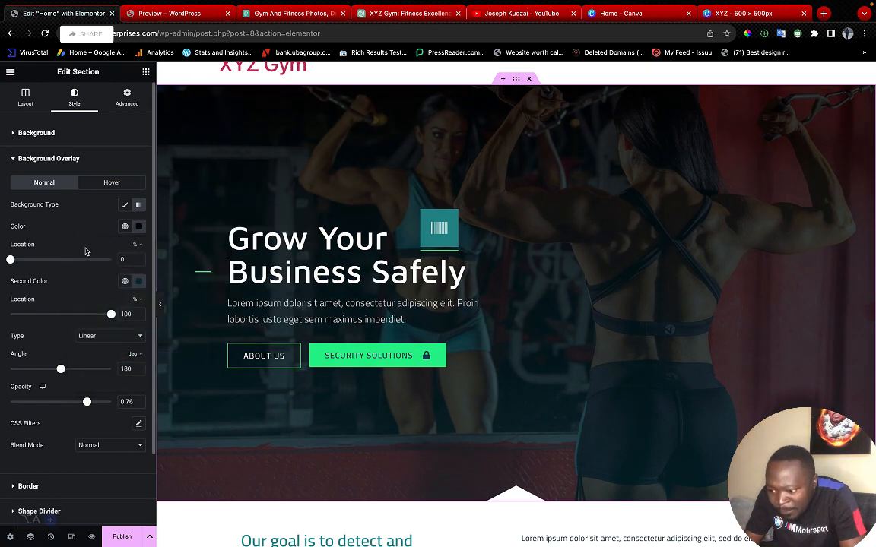
left_click(139, 283)
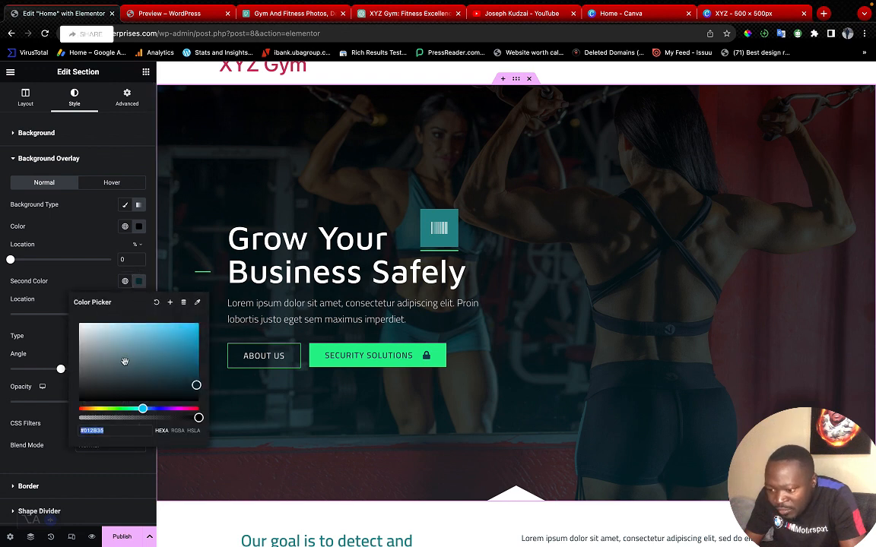
left_click_drag(110, 396, 74, 399)
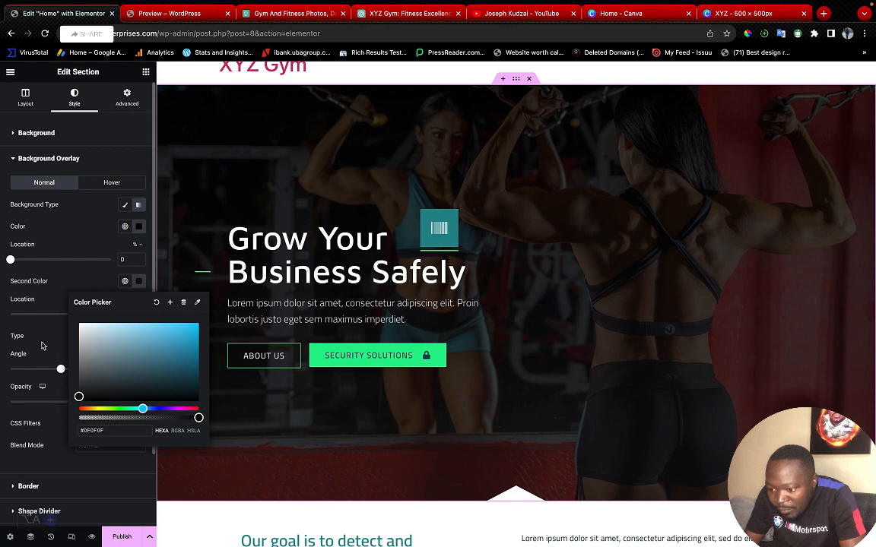
left_click(42, 303)
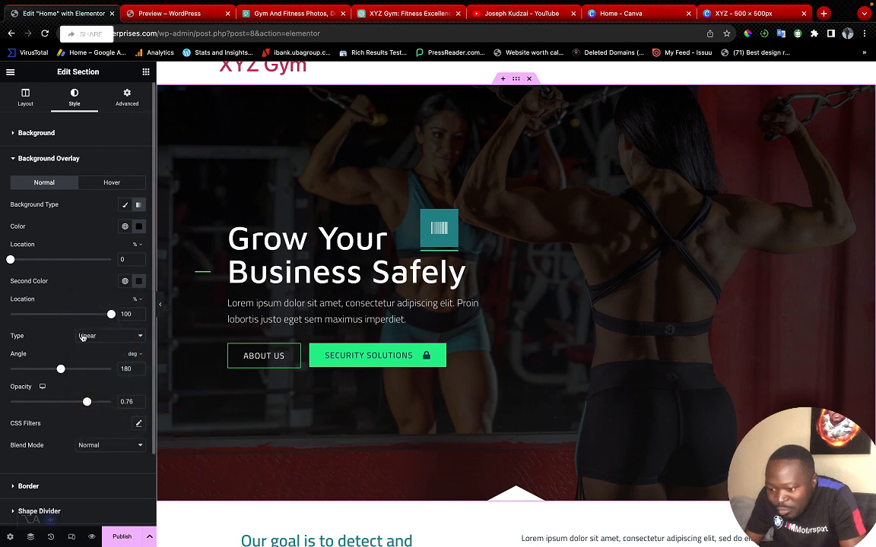
left_click_drag(87, 404, 64, 405)
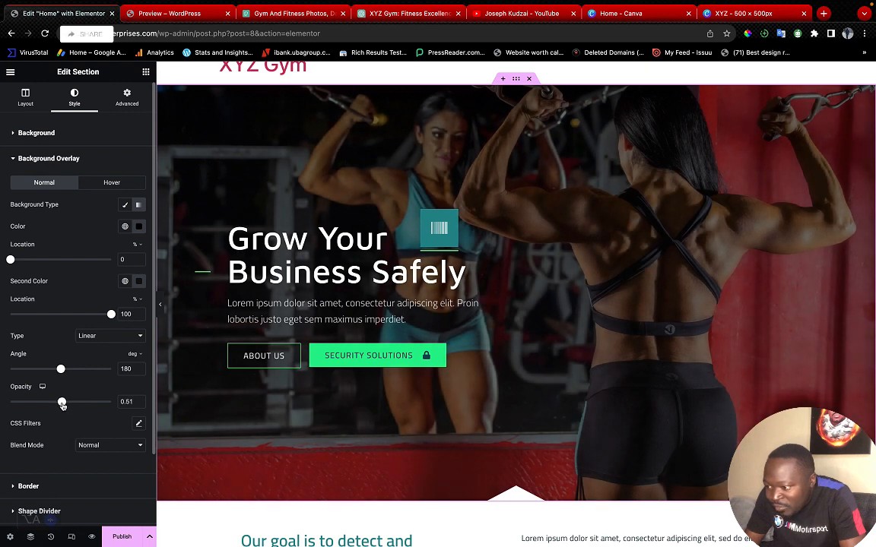
Delete the barcode icon above the "Grow Your Business Safely" heading and the small divider line beside it
right_click(452, 217)
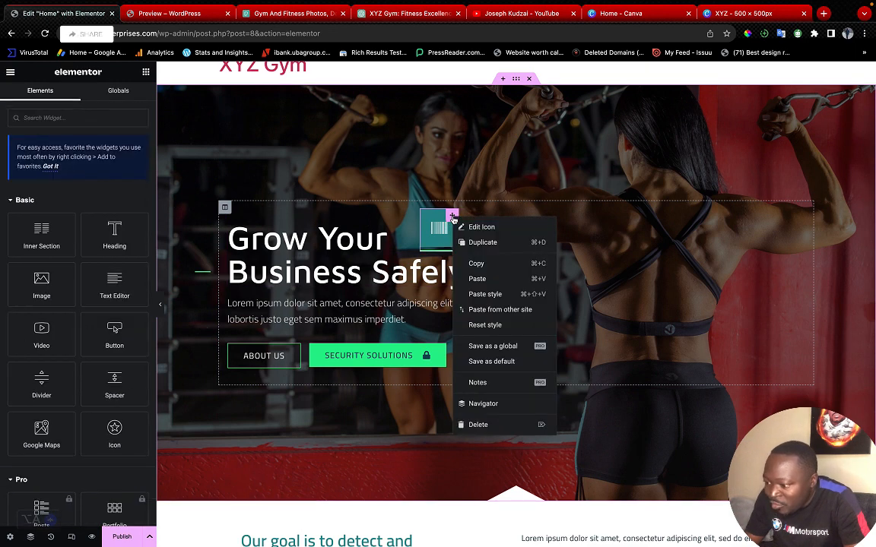
left_click(476, 426)
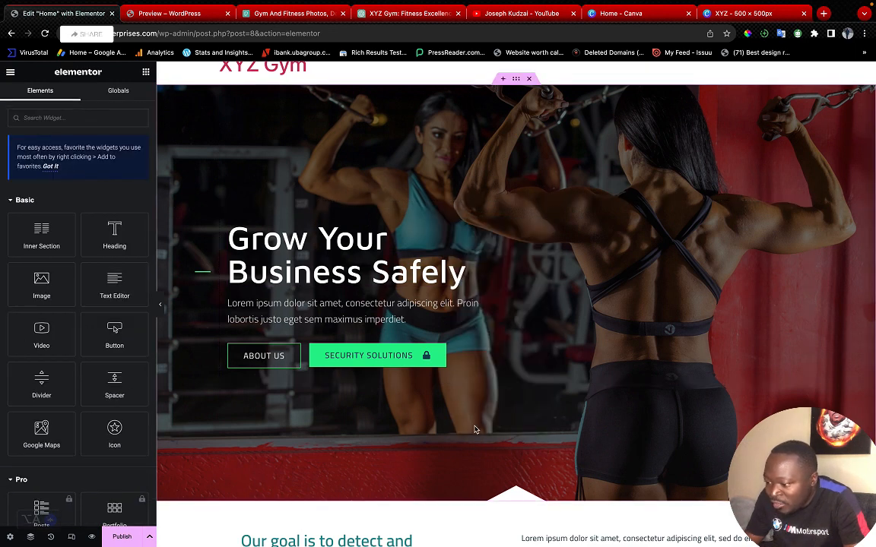
right_click(205, 270)
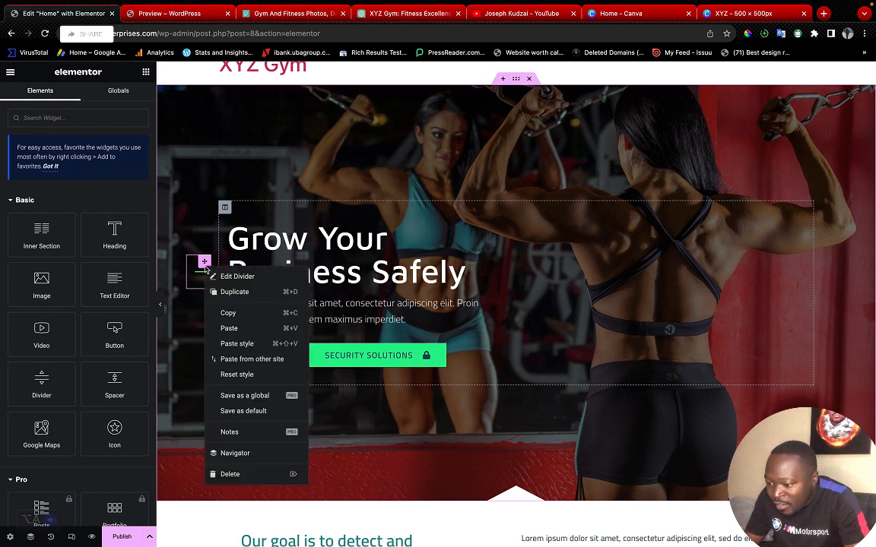
left_click(229, 472)
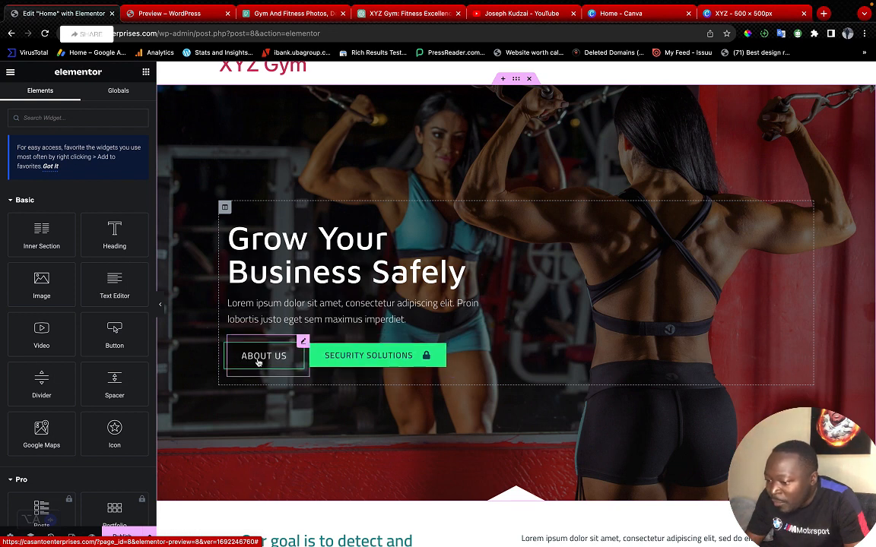
Change the Security Solutions button's normal background color to red #FF0202
left_click(449, 343)
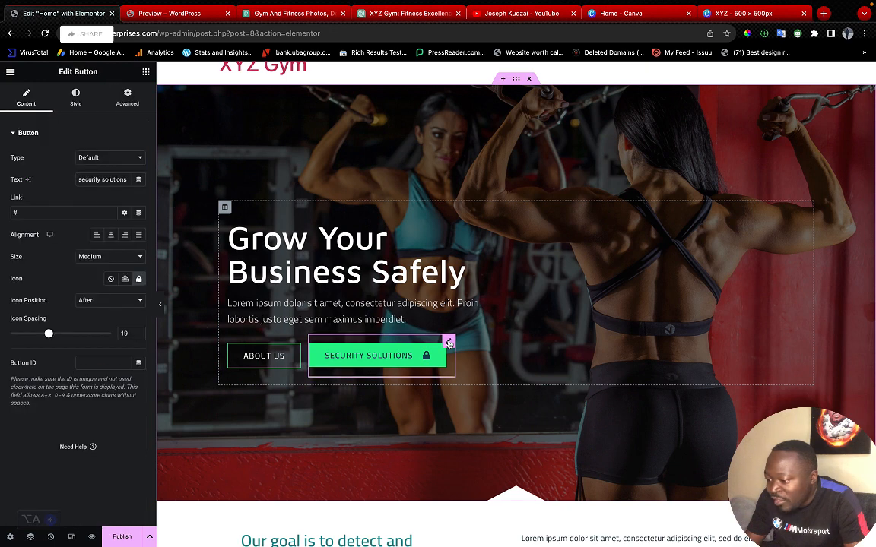
left_click(77, 101)
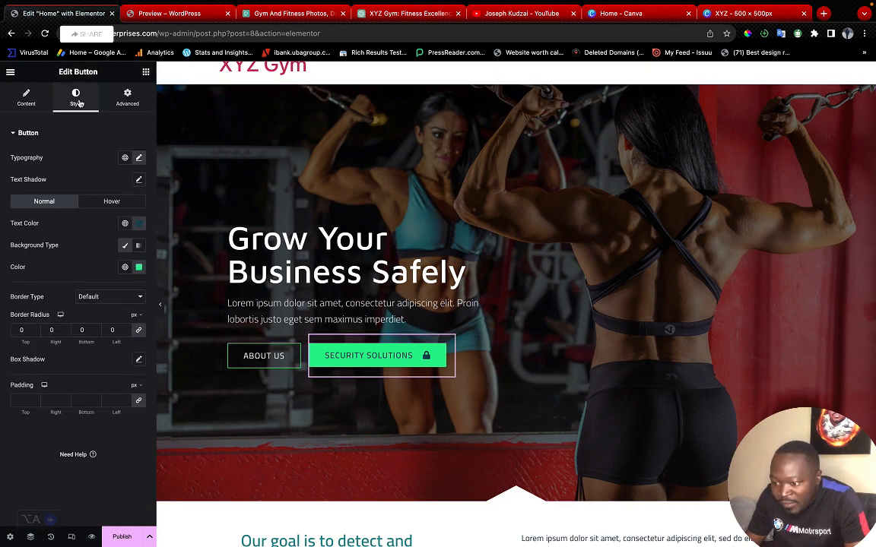
left_click(138, 267)
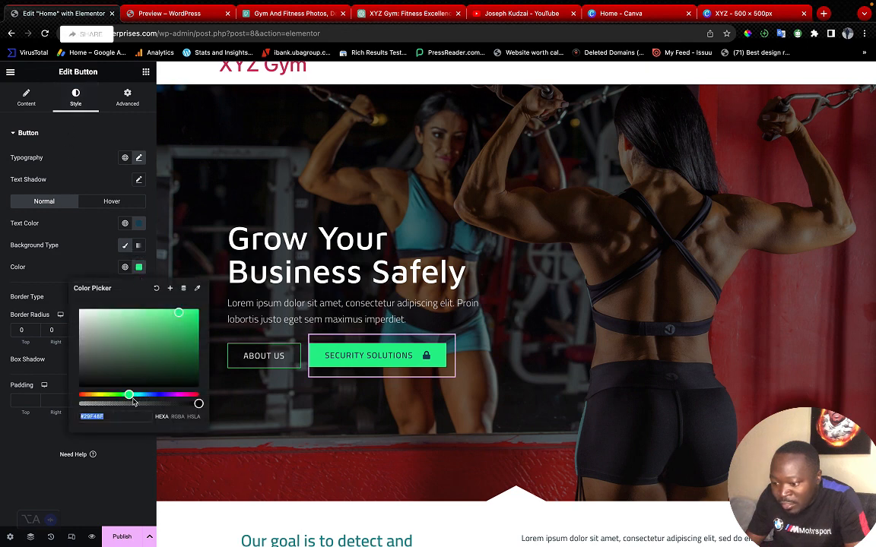
left_click_drag(130, 395, 215, 402)
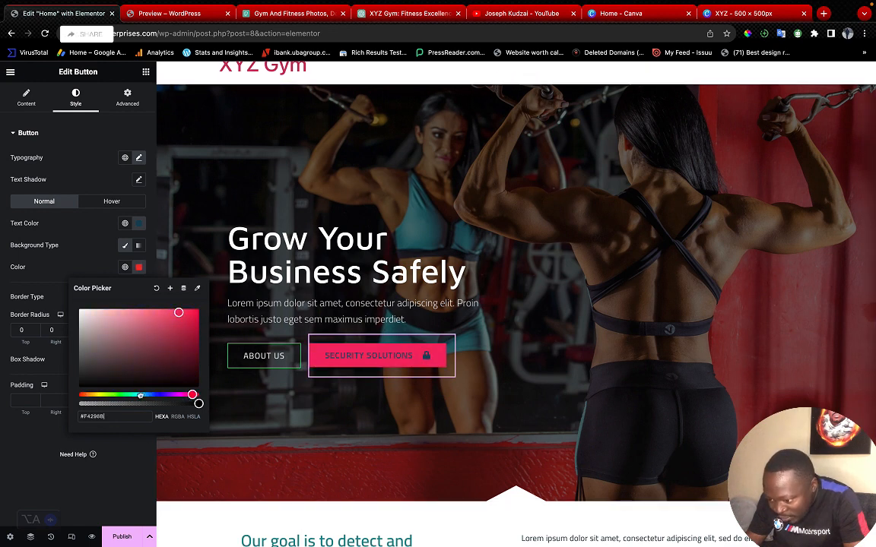
left_click_drag(198, 397, 78, 397)
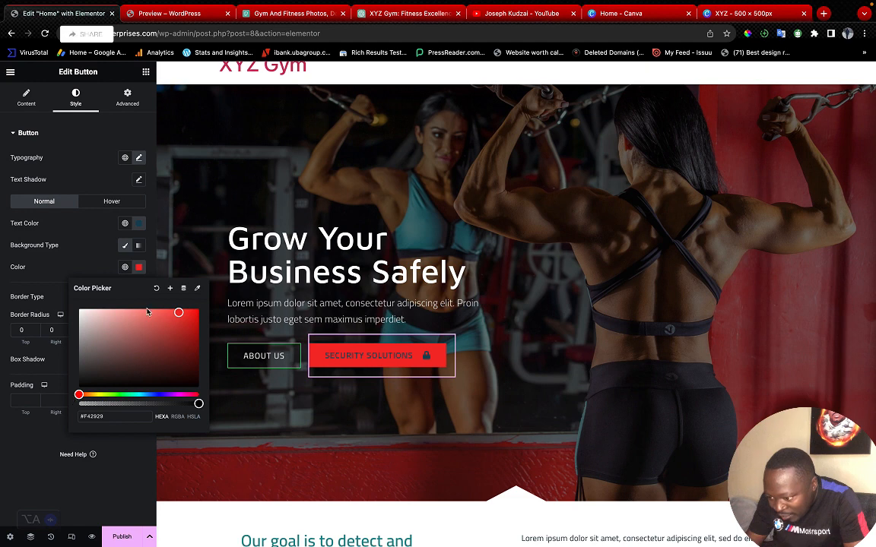
left_click_drag(178, 313, 215, 317)
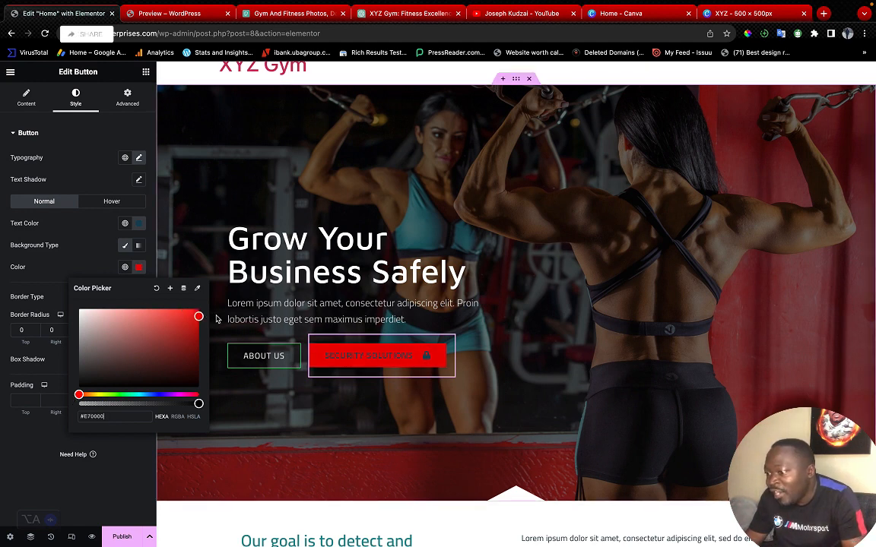
left_click_drag(195, 376, 70, 417)
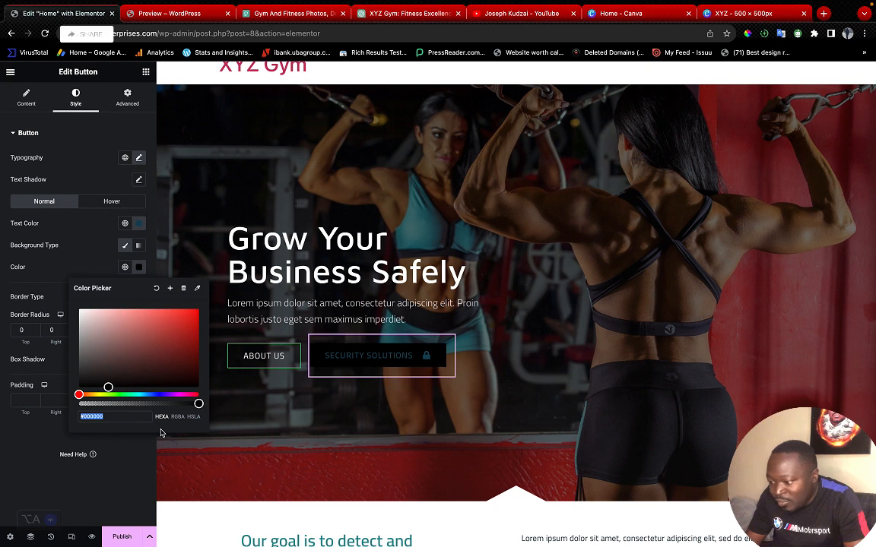
left_click_drag(114, 336, 197, 309)
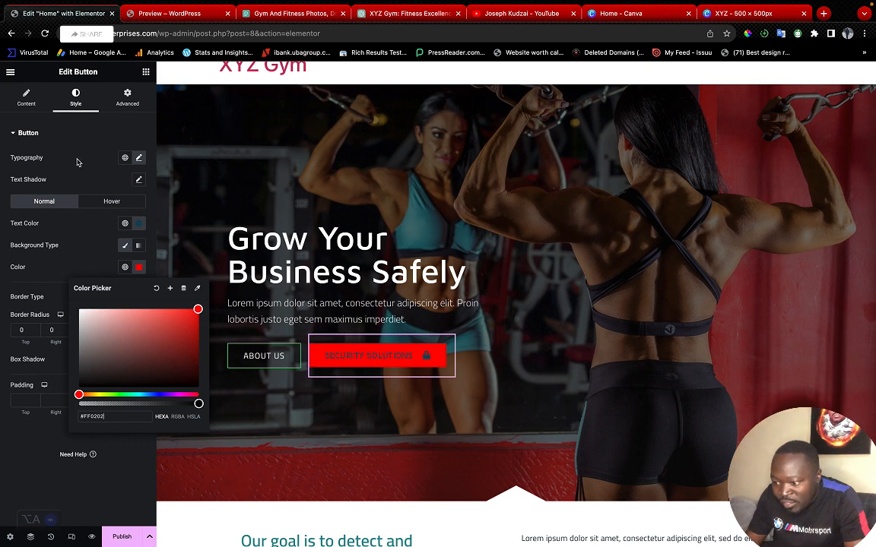
left_click(77, 160)
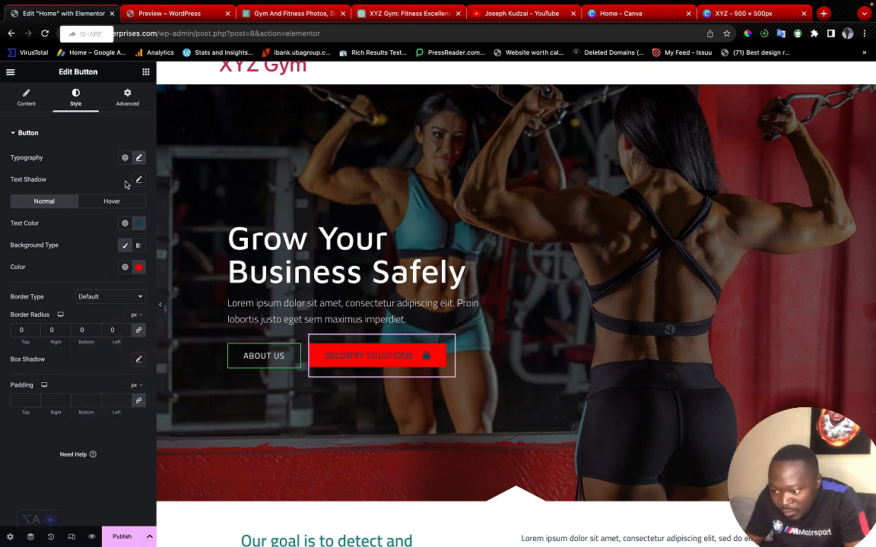
Change the Security Solutions button's normal text color to white #FFFFFF
left_click(139, 158)
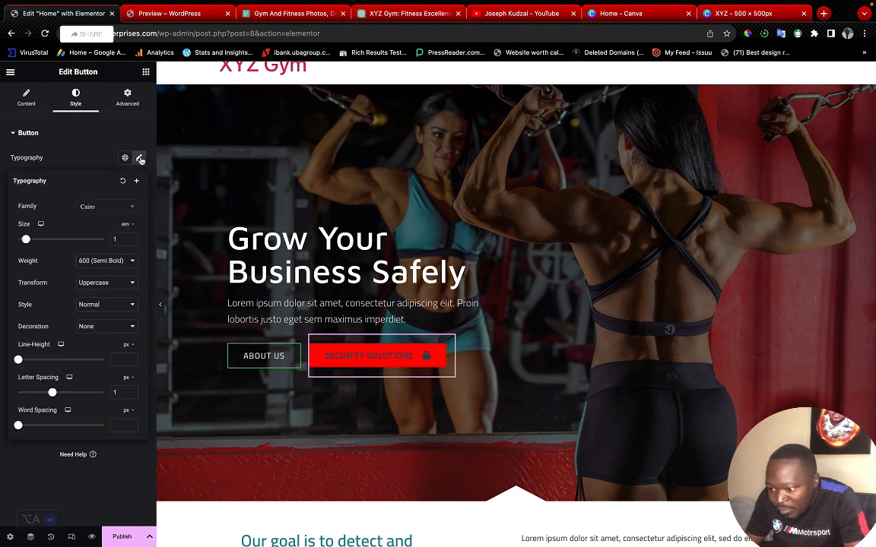
left_click(140, 158)
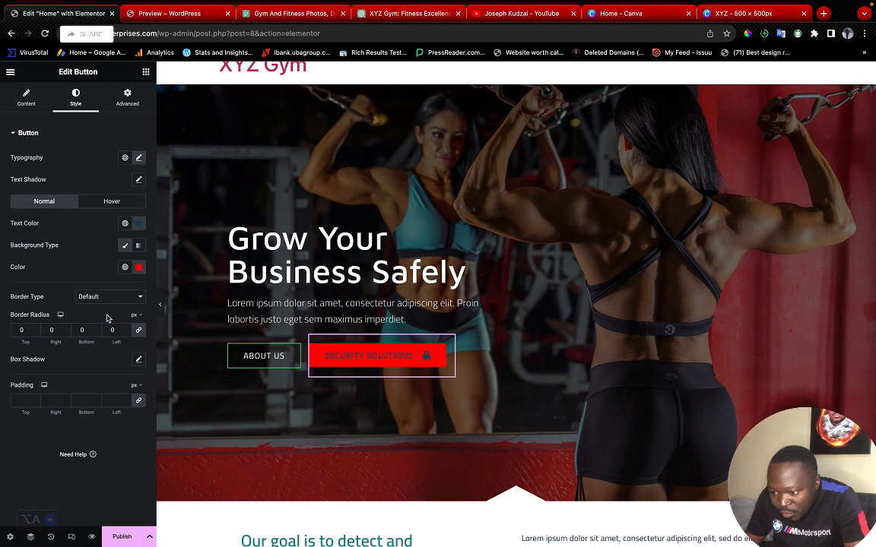
left_click(139, 224)
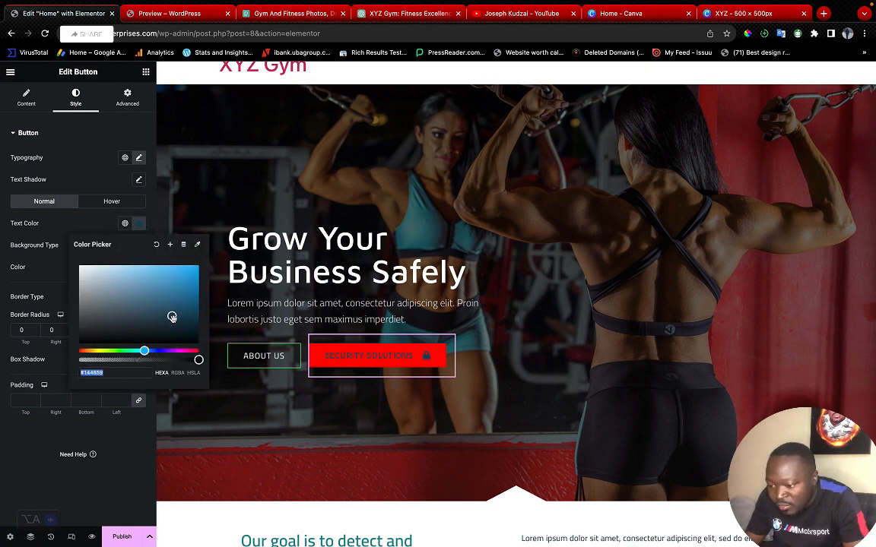
left_click_drag(141, 287, 75, 264)
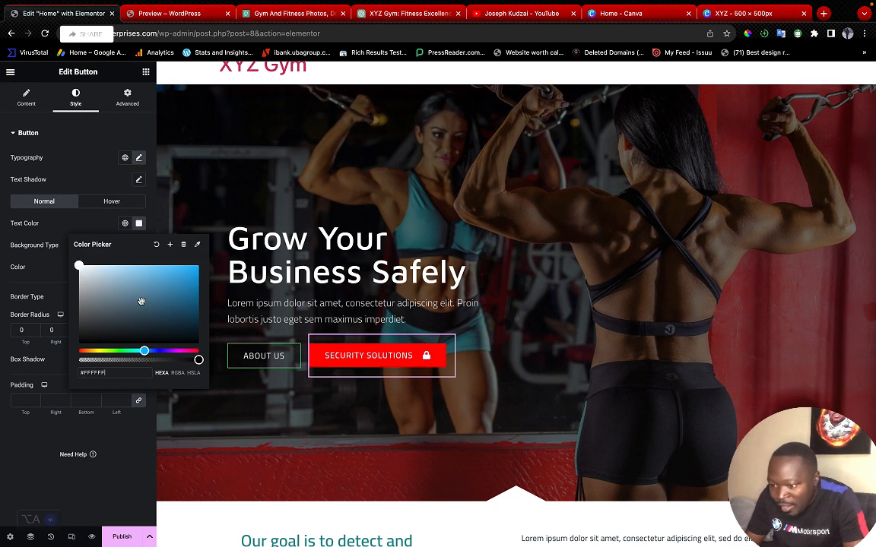
Remove the lock icon from the Security Solutions button and set its icon spacing to 4
left_click(26, 103)
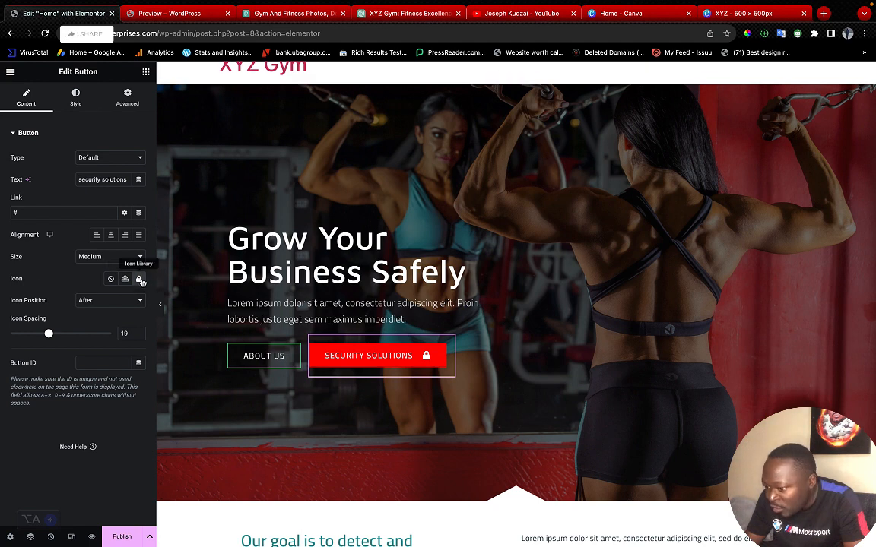
left_click(111, 279)
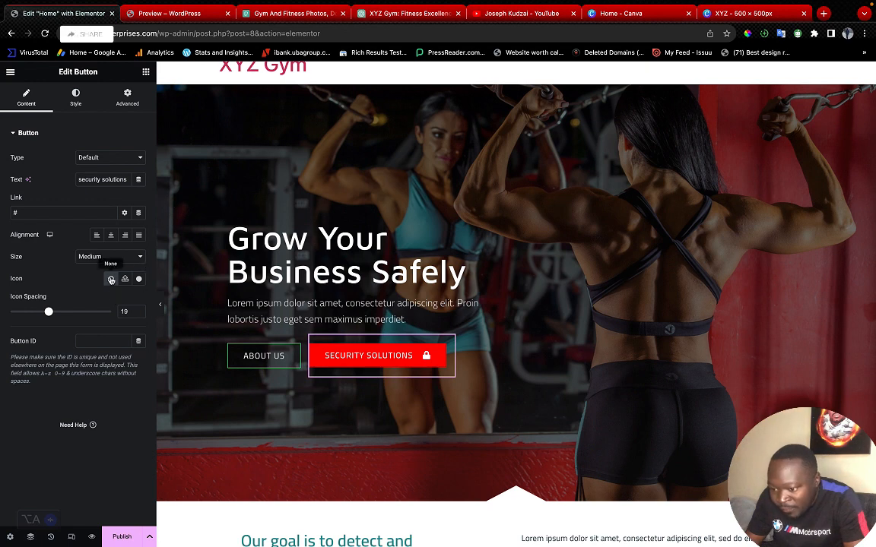
left_click(140, 257)
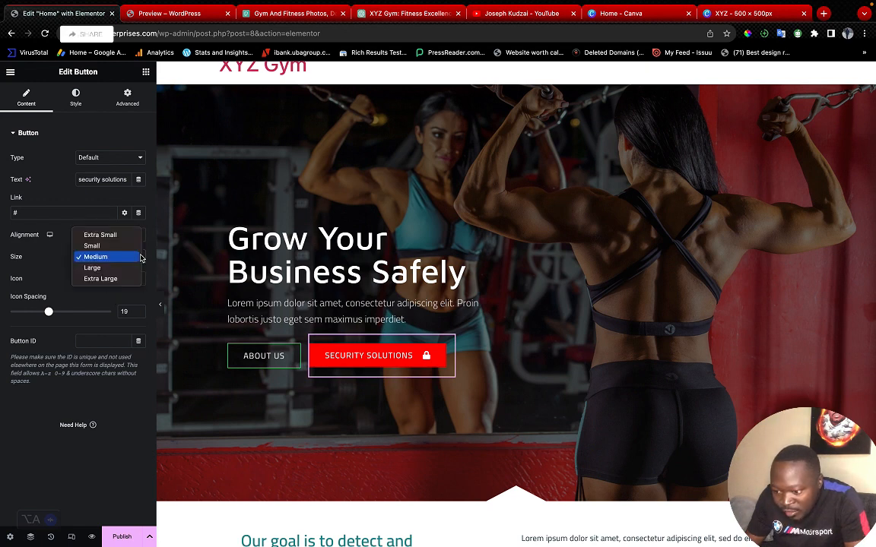
left_click(53, 245)
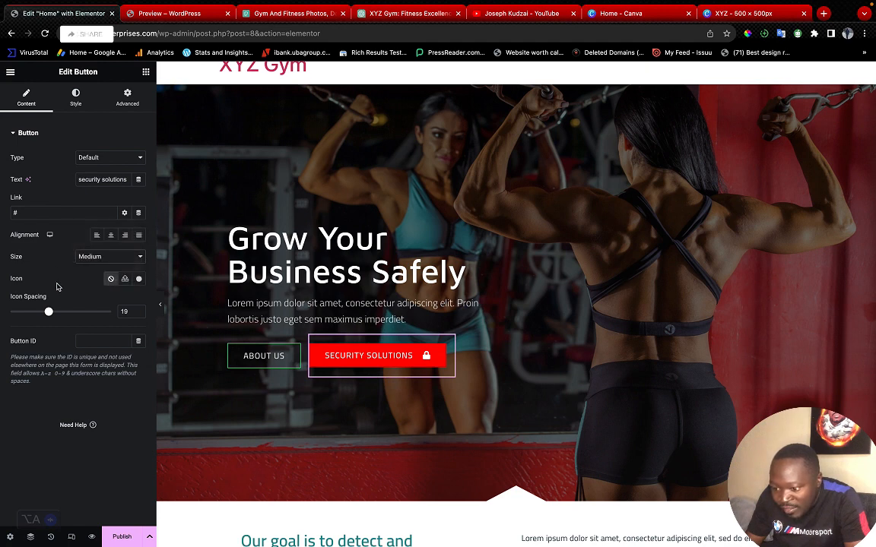
left_click_drag(48, 313, 11, 313)
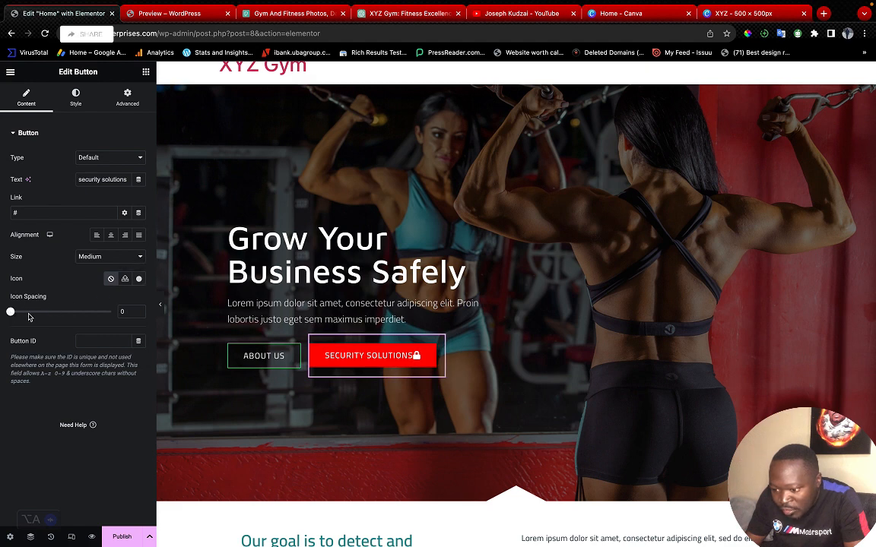
left_click_drag(10, 313, 19, 312)
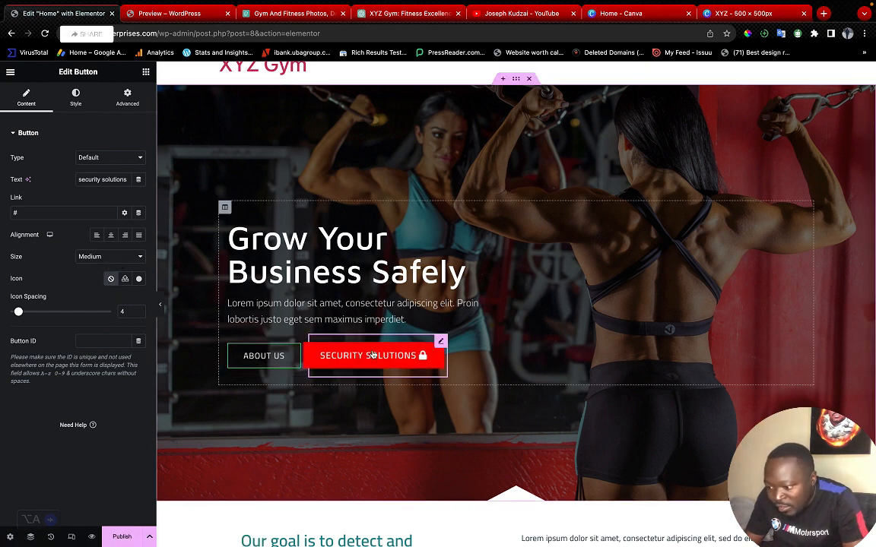
Change the About Us button's normal border color to red #FF0000
left_click(282, 346)
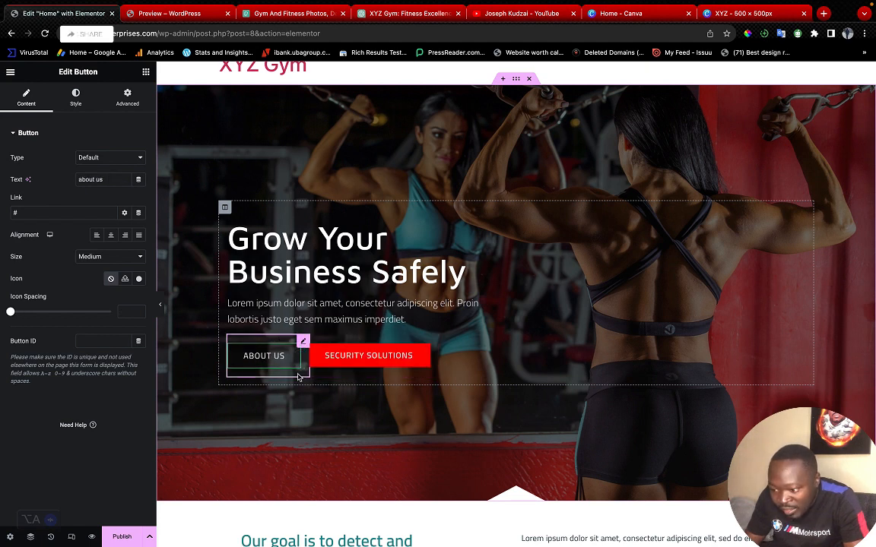
left_click(75, 97)
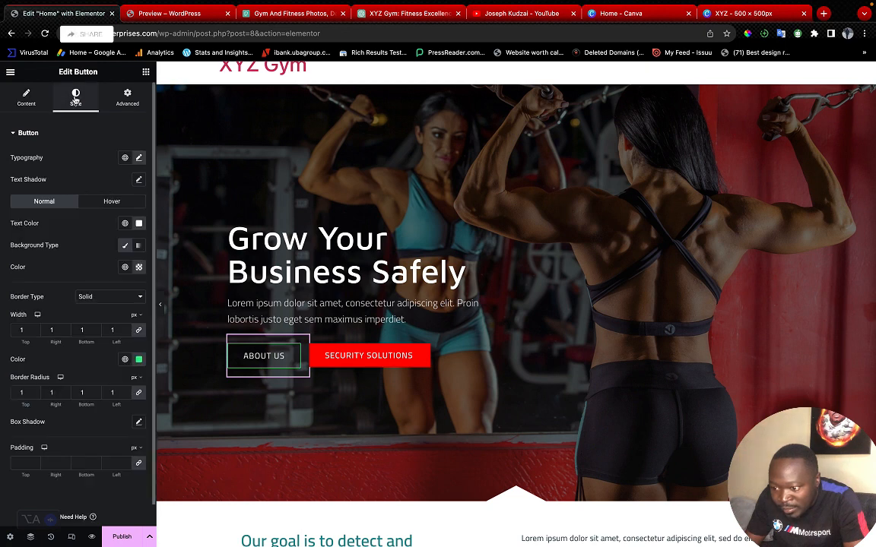
left_click(139, 361)
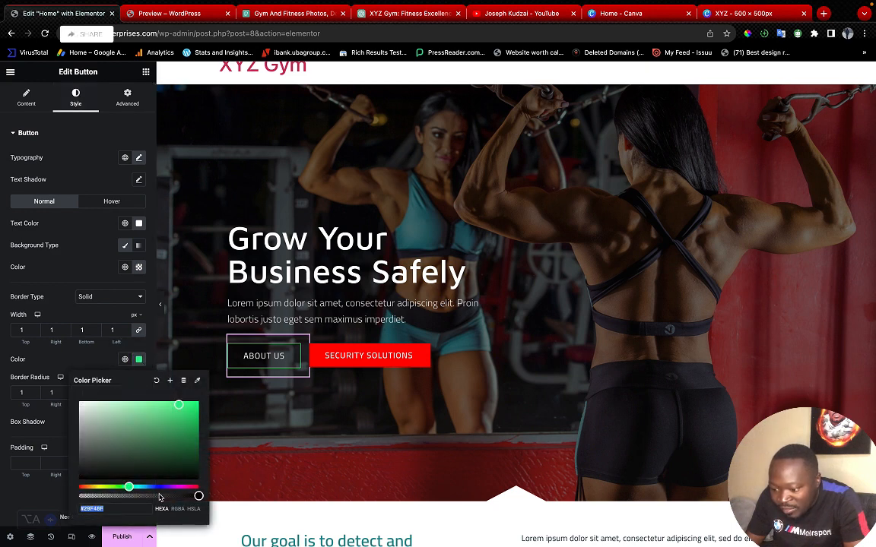
left_click(197, 487)
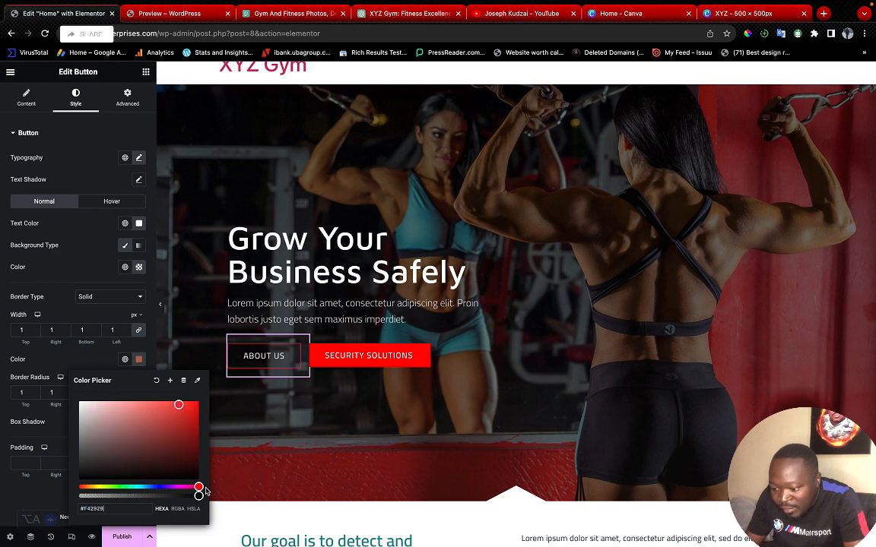
left_click(180, 487)
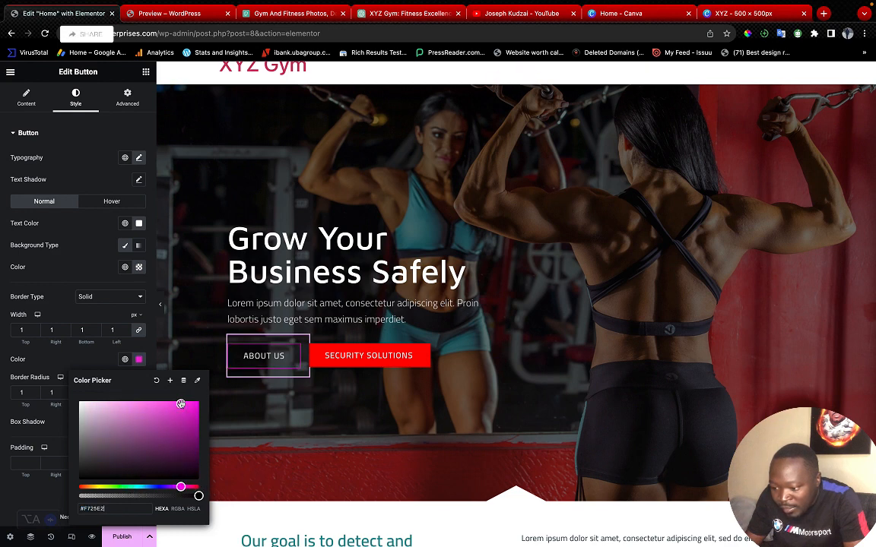
left_click_drag(181, 485, 200, 487)
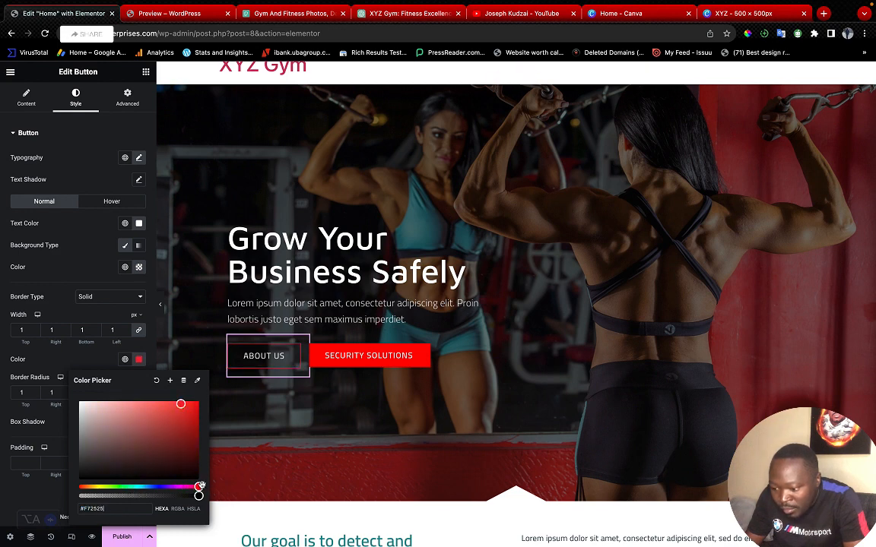
left_click_drag(181, 405, 200, 399)
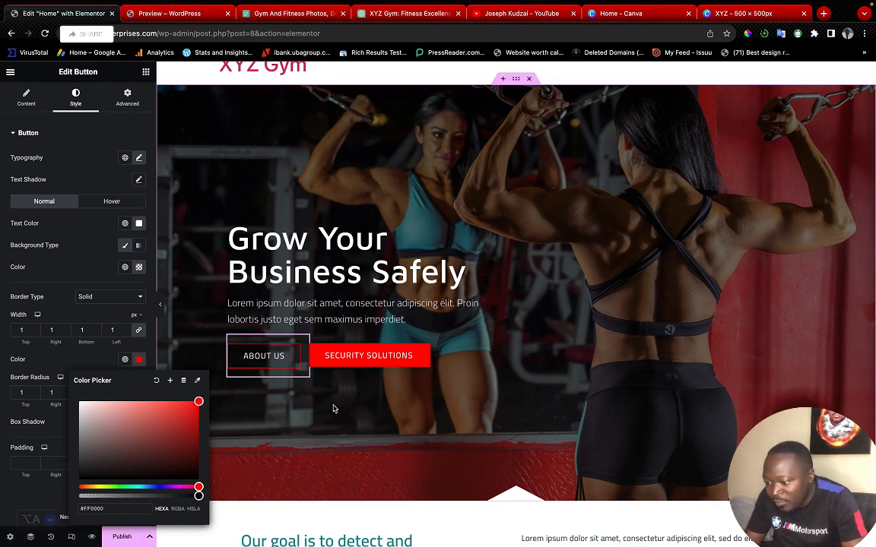
left_click(334, 406)
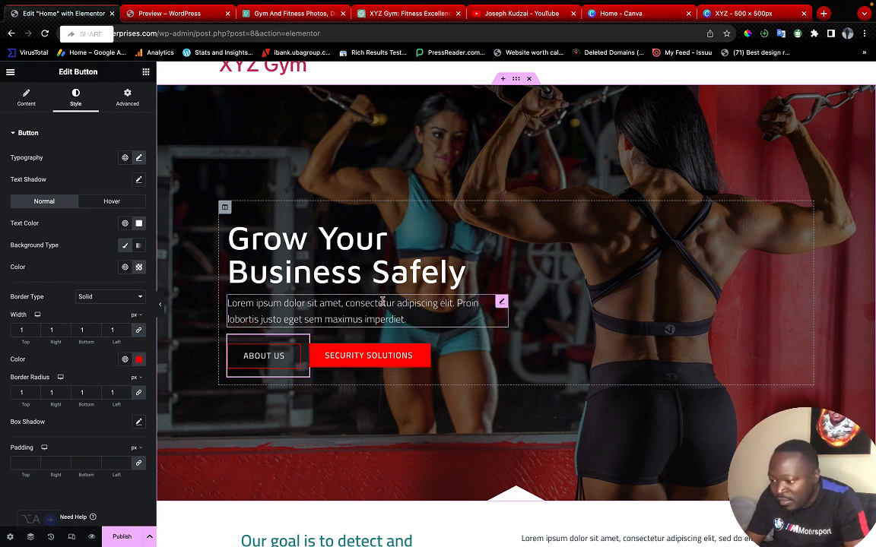
Duplicate the Lorem ipsum paragraph under the hero heading and move the copy above the "Grow Your Business Safely" heading
left_click(500, 216)
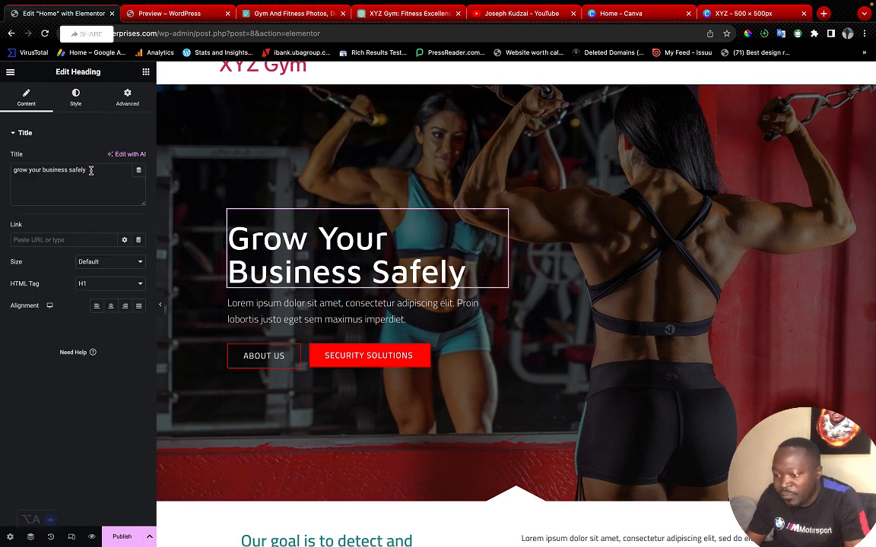
left_click_drag(90, 170, 8, 173)
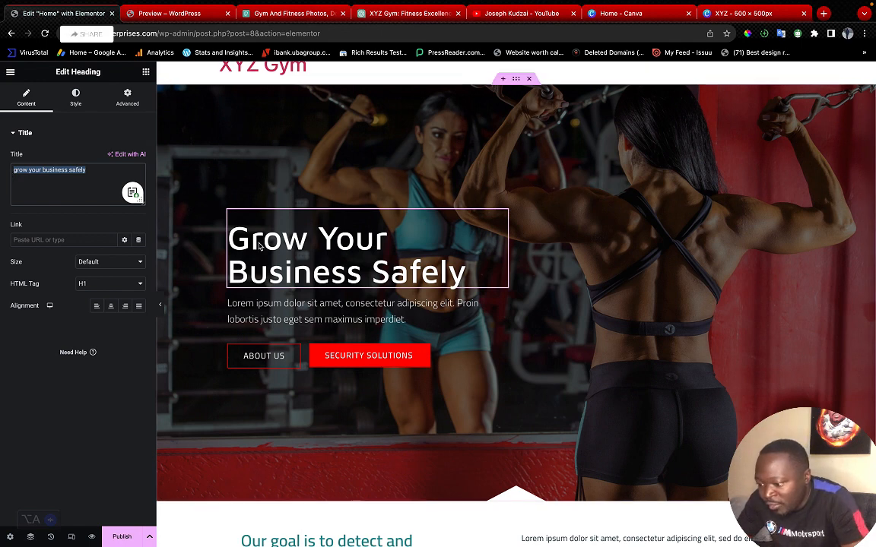
double_click(395, 313)
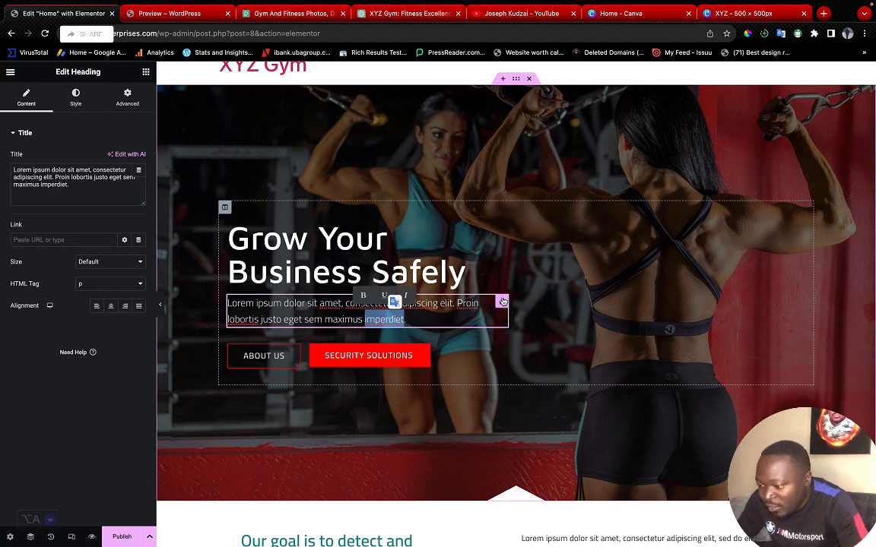
left_click(581, 318)
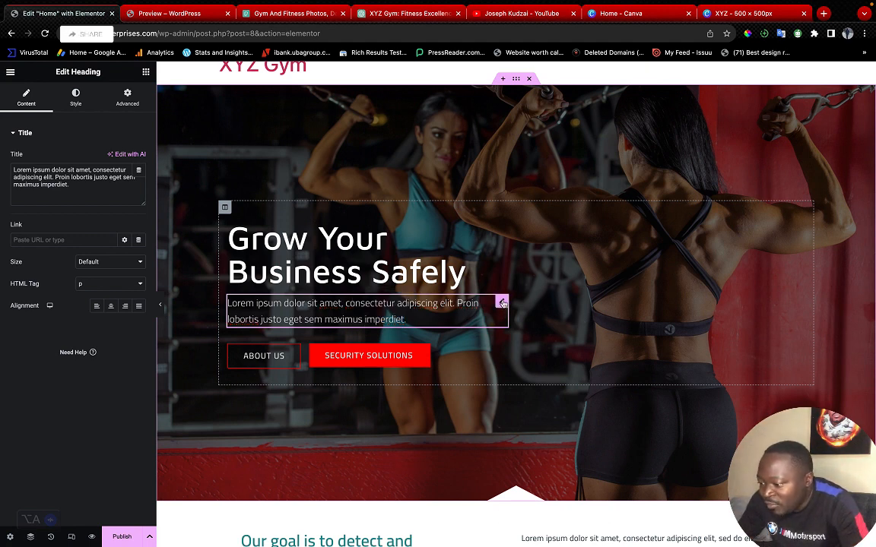
right_click(502, 303)
left_click(516, 327)
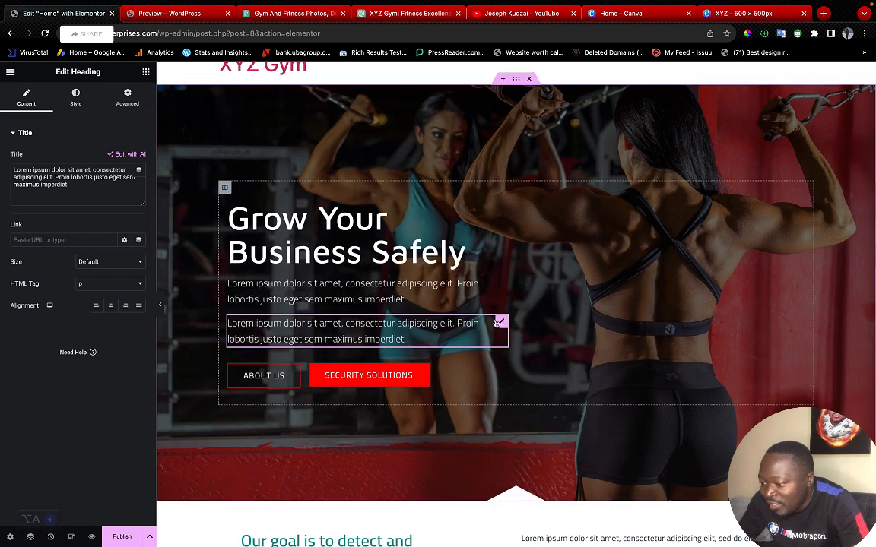
left_click_drag(503, 317, 349, 204)
left_click(348, 207)
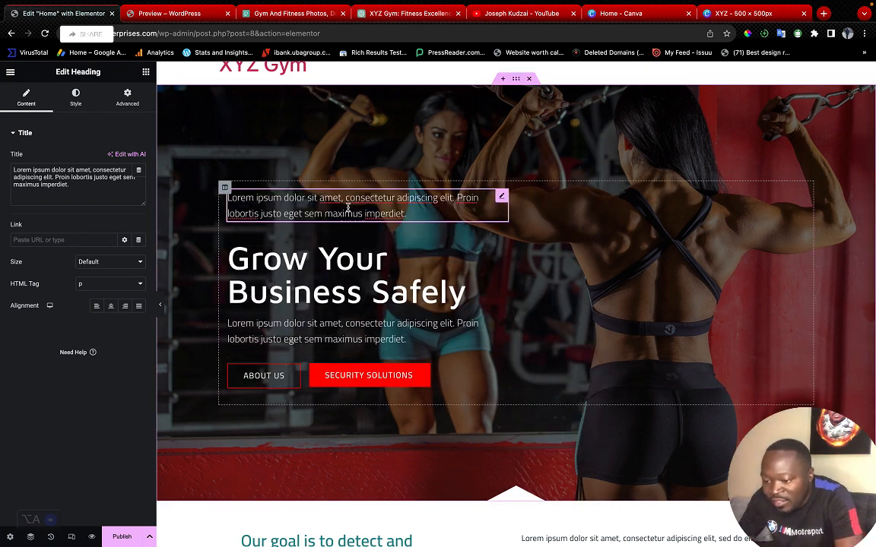
Replace the text of the copied paragraph above the hero heading with "WELCOME TO"
left_click(89, 182)
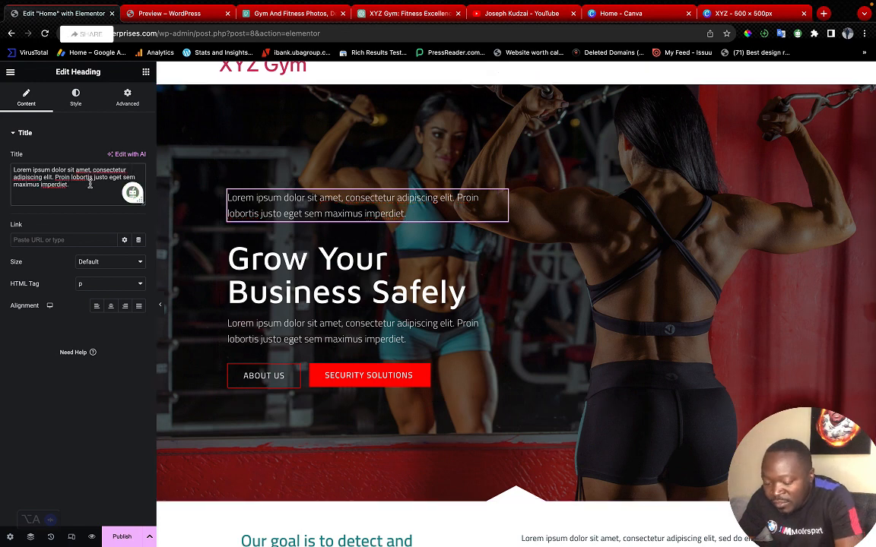
triple_click(90, 183)
type("W")
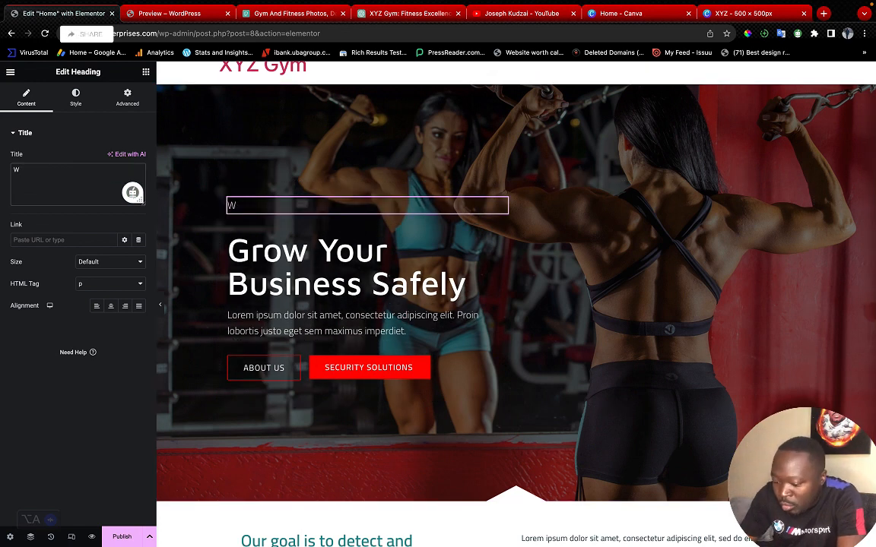
type("ELCOME TO")
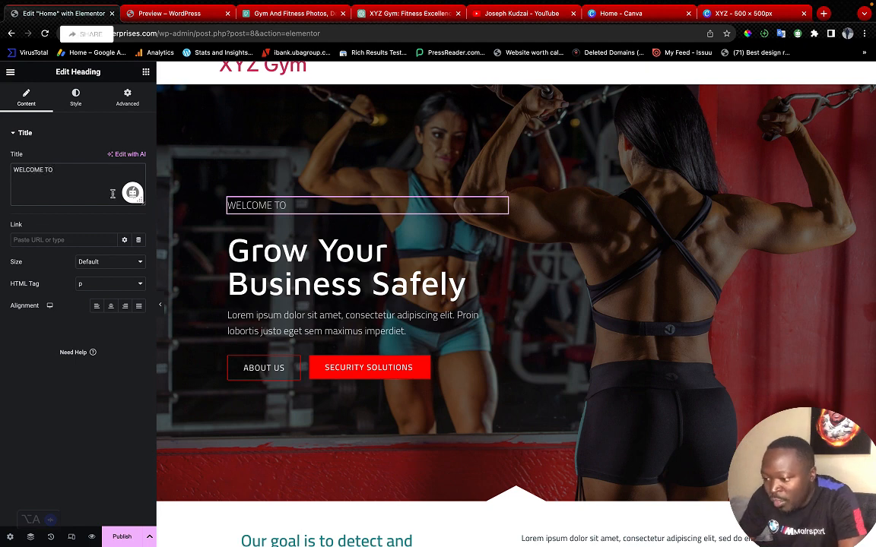
Replace the "Grow Your Business Safely" heading text with "XYZ GYM"
left_click(499, 230)
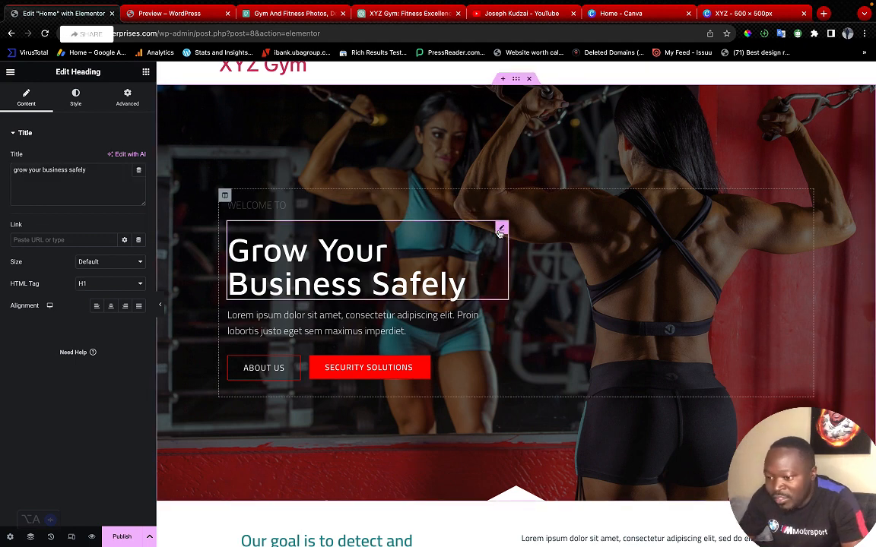
left_click_drag(91, 168, 6, 172)
type("XYZ")
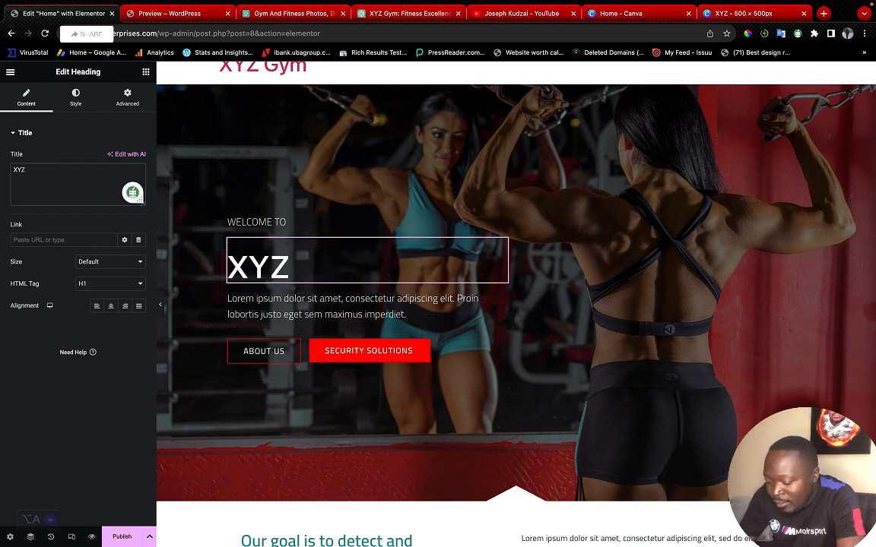
type(" GYM")
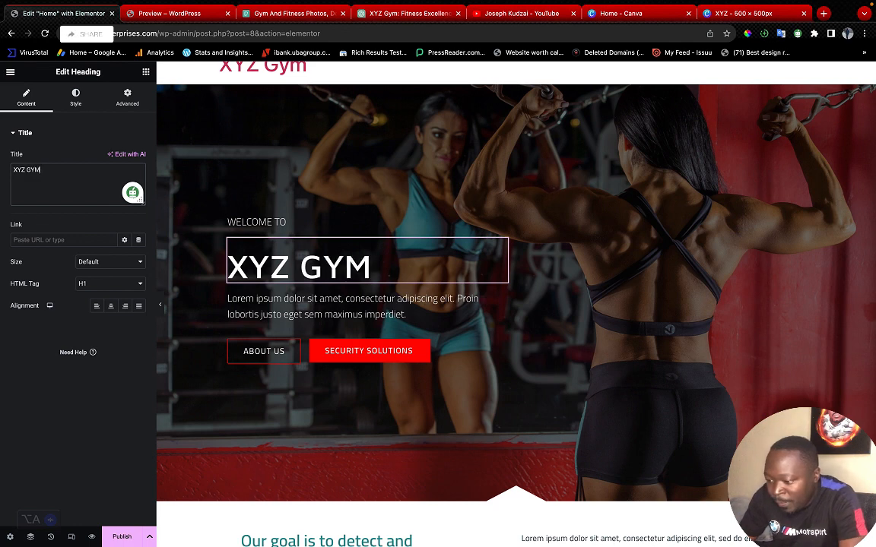
Replace the Lorem ipsum paragraph below the XYZ GYM heading with "Fitness for days!!!"
left_click(332, 306)
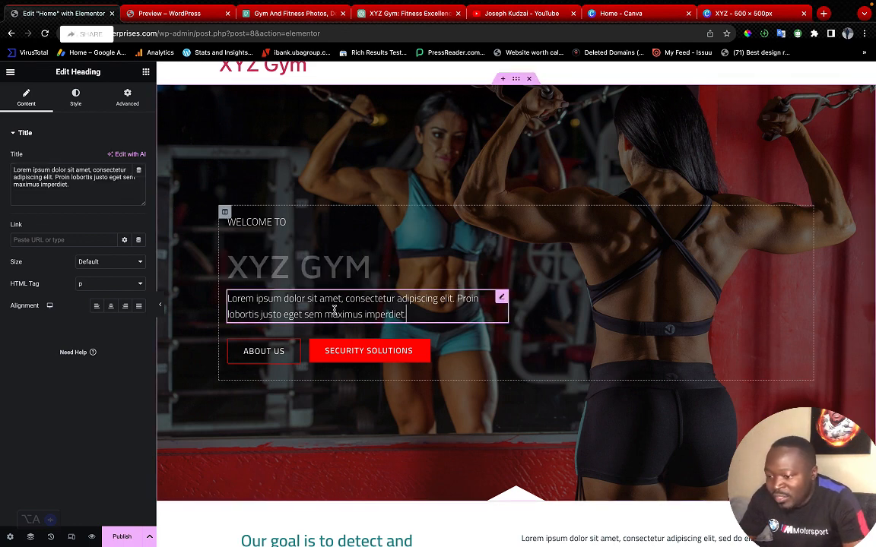
left_click_drag(71, 185, 6, 166)
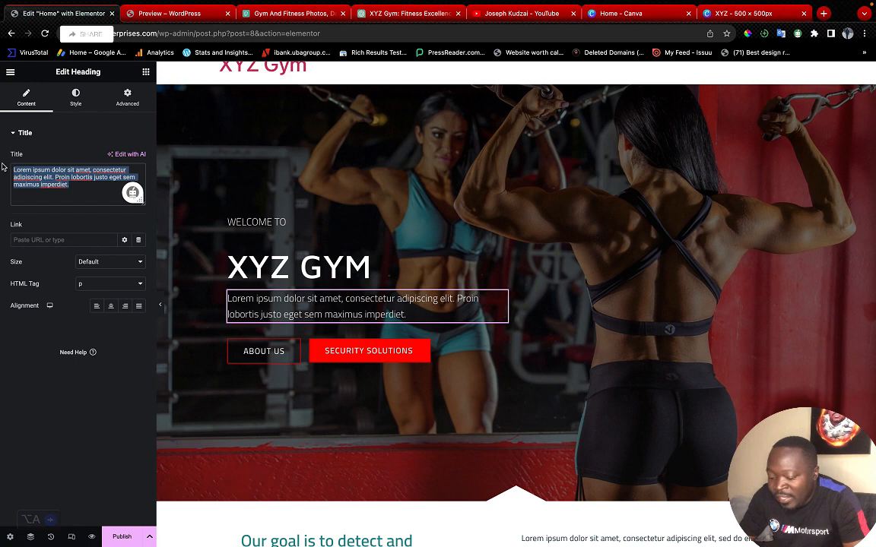
key("BackSpace")
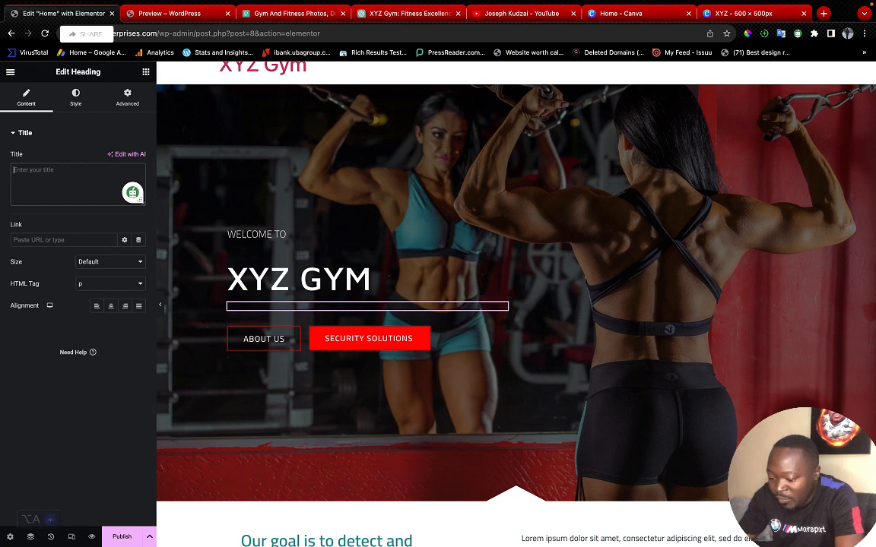
type("Fitness for days")
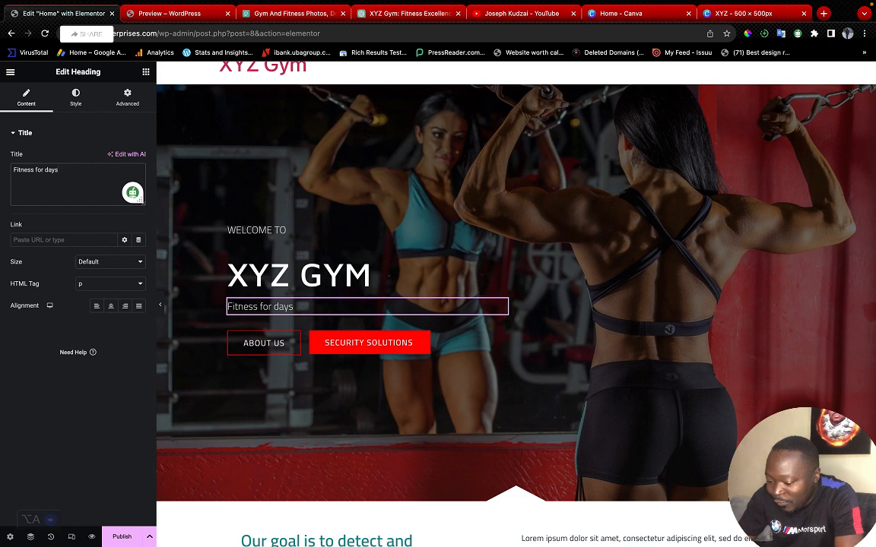
type("11")
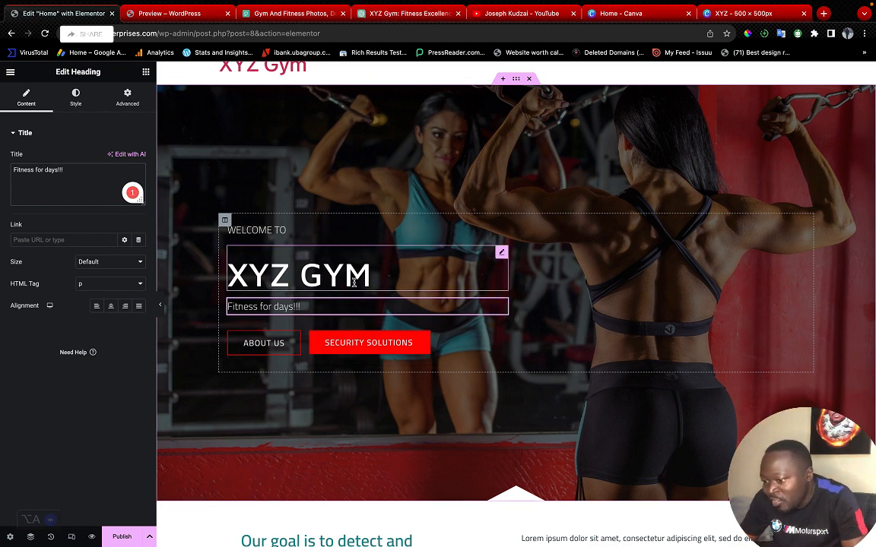
Set the XYZ GYM heading's typography font family to Metal Mania
left_click(310, 256)
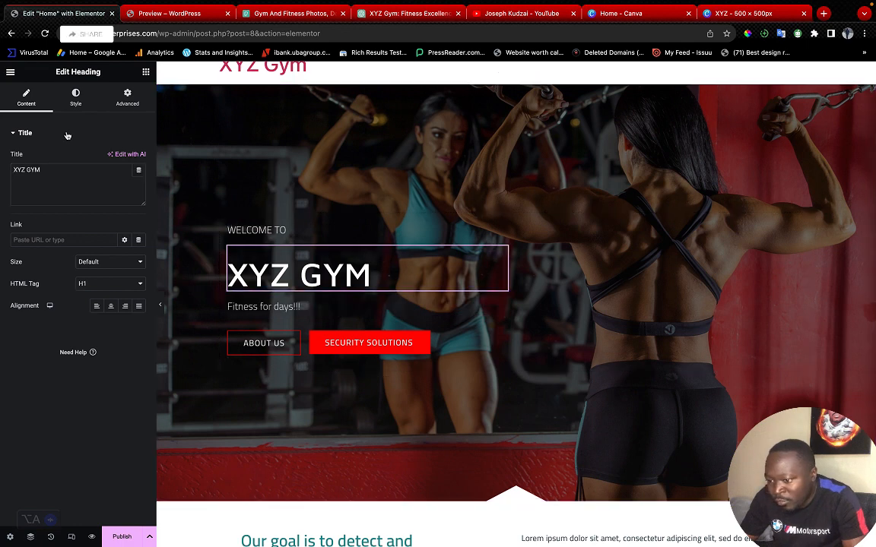
left_click(72, 91)
left_click(139, 180)
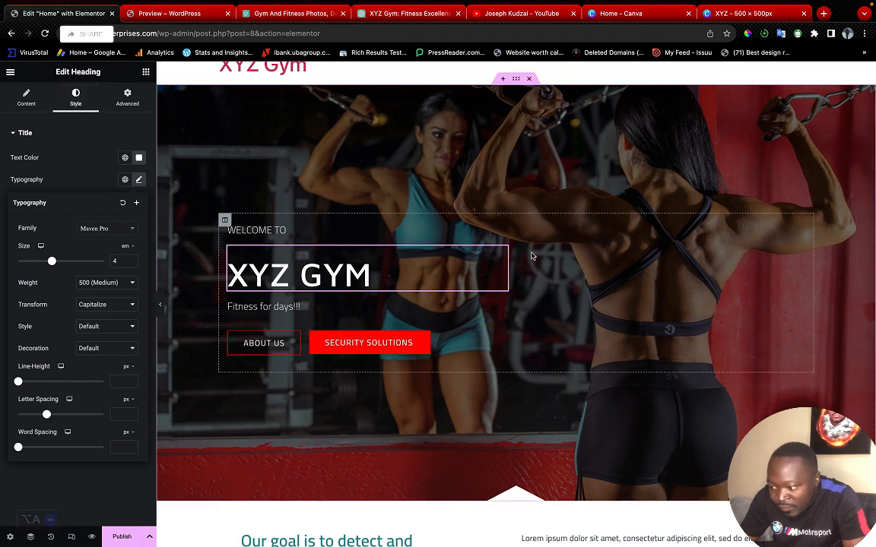
left_click(504, 251)
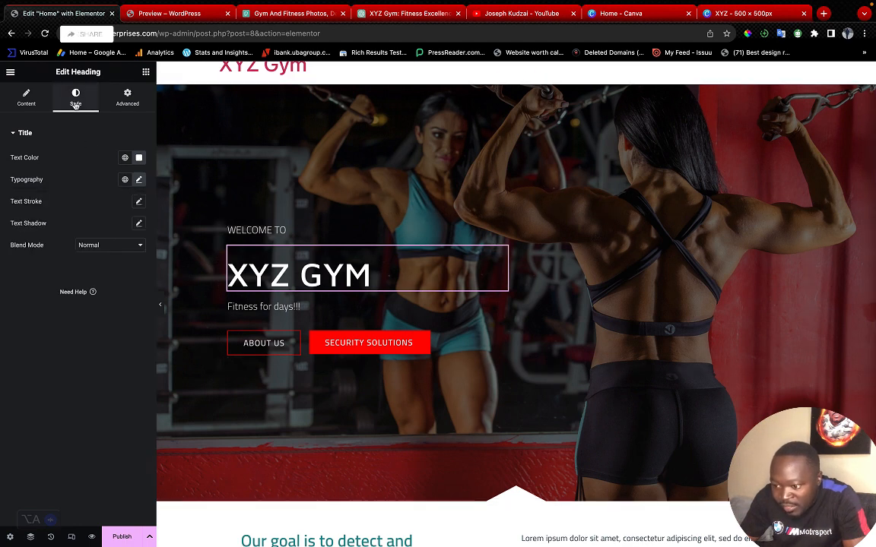
left_click(139, 181)
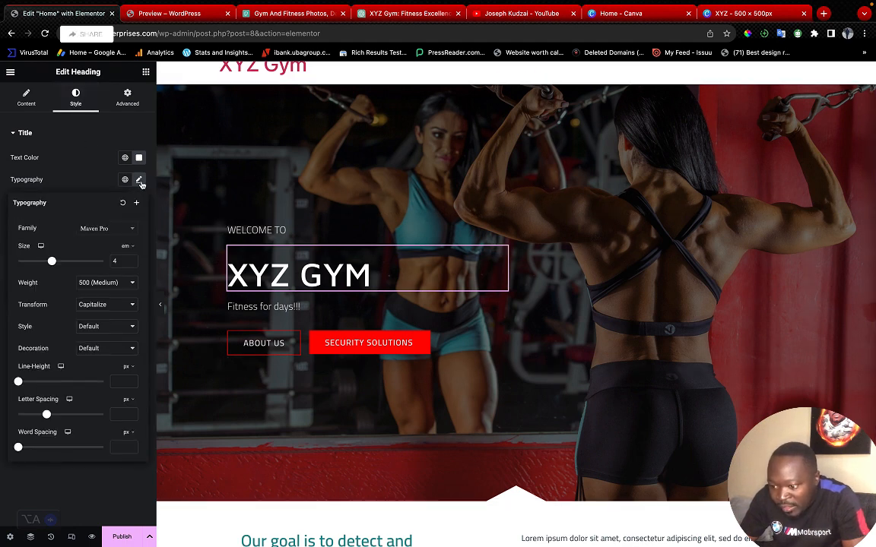
left_click(112, 230)
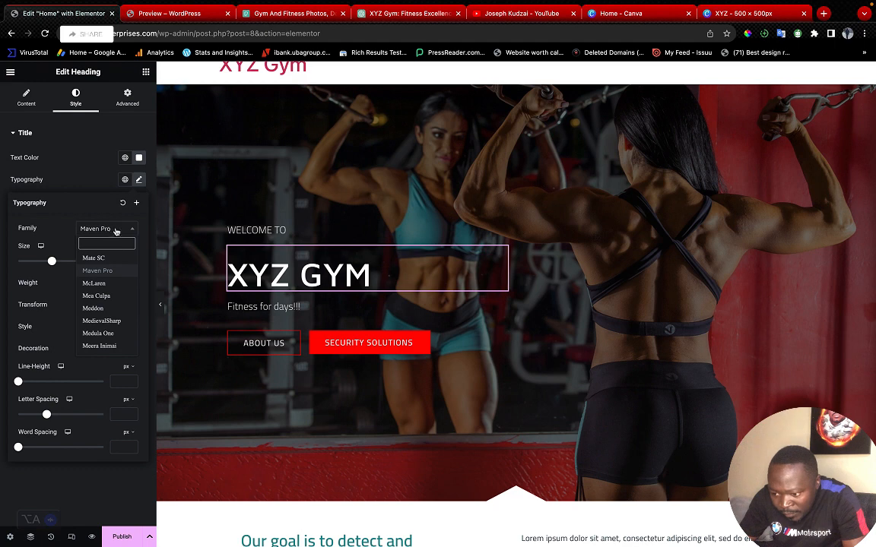
scroll(111, 263, "down", 3)
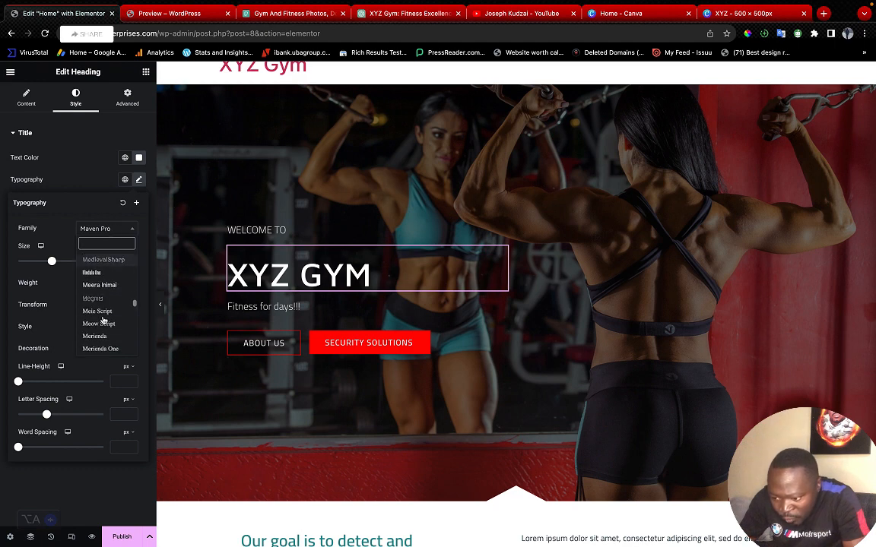
scroll(104, 320, "down", 3)
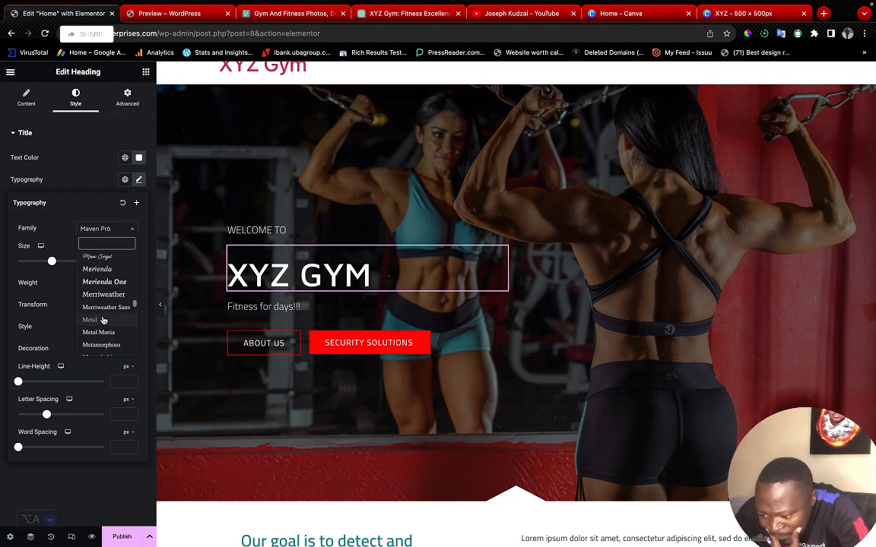
scroll(103, 320, "down", 3)
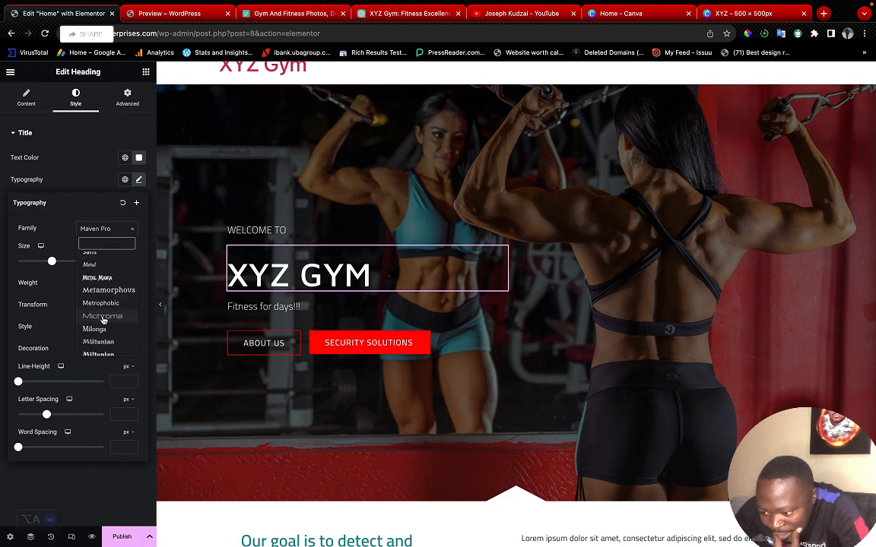
left_click(111, 278)
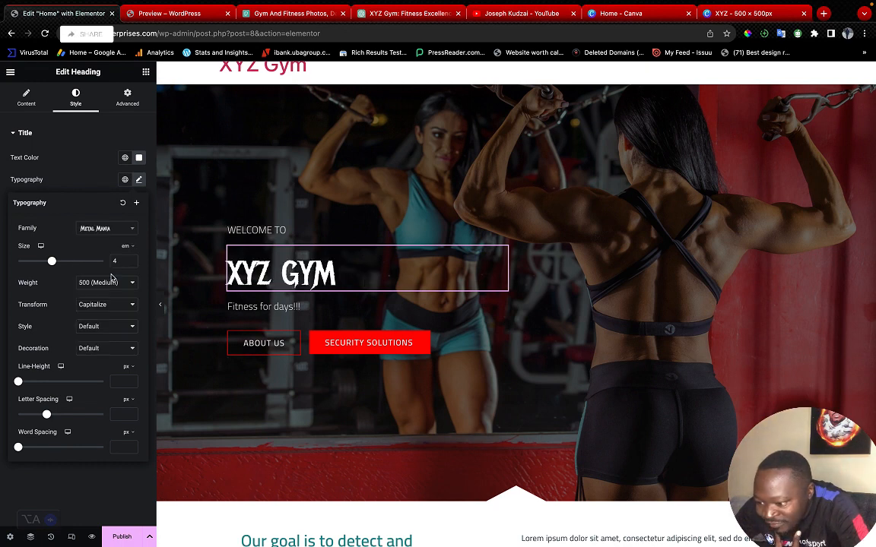
Browse the font families for the XYZ GYM heading and set its family to New Rocker
left_click(132, 235)
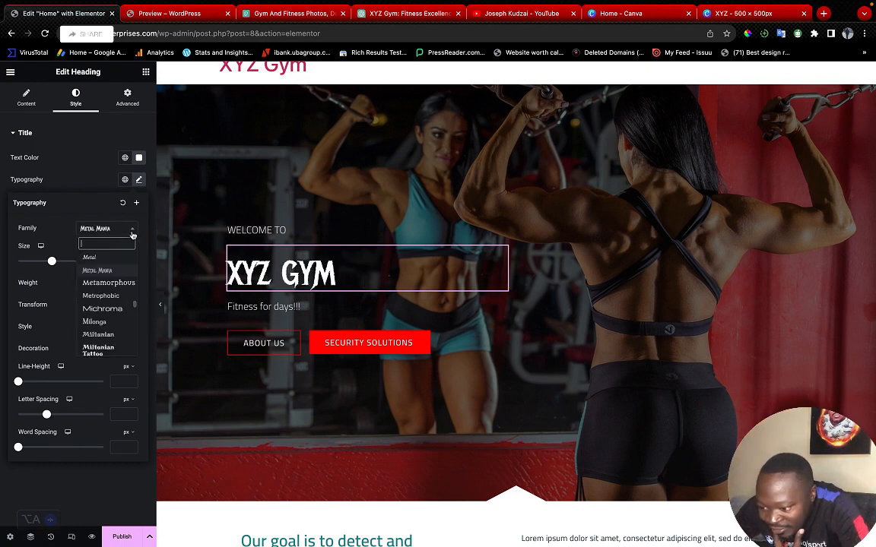
scroll(123, 326, "down", 3)
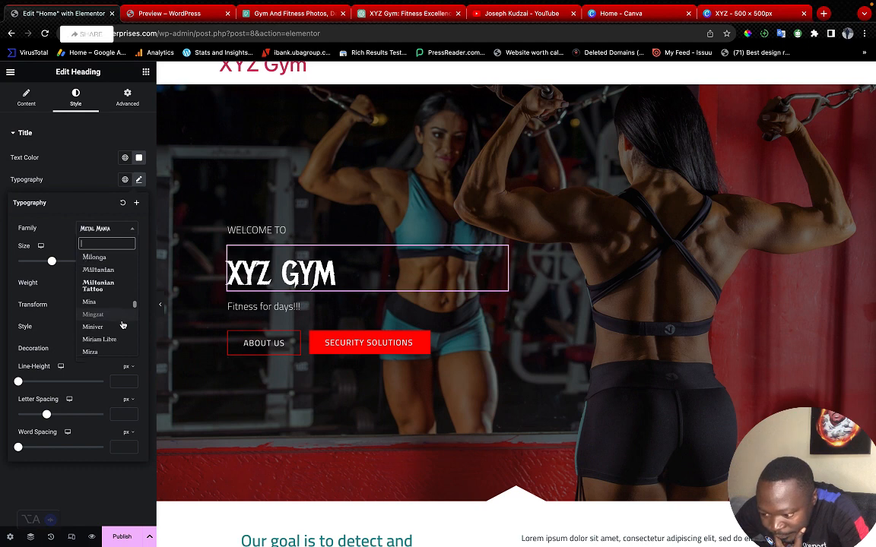
scroll(123, 325, "down", 3)
scroll(122, 326, "down", 5)
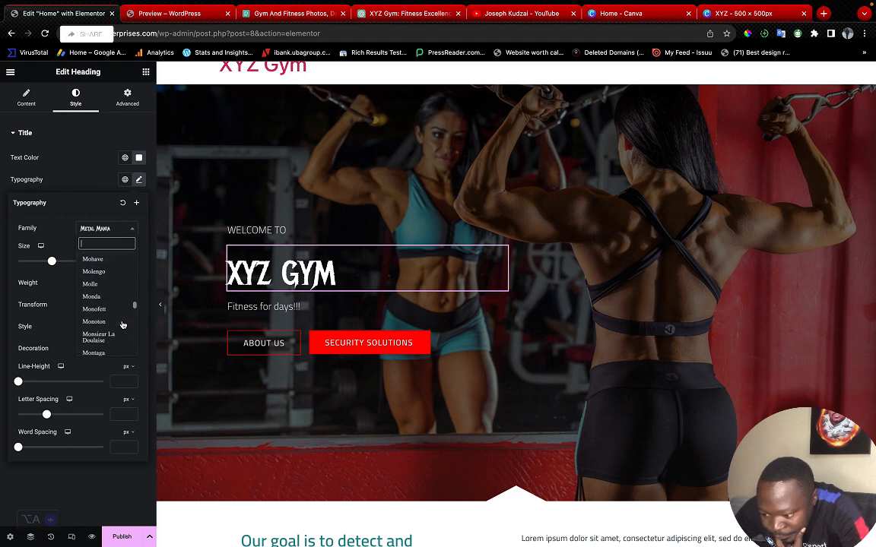
scroll(122, 326, "down", 2)
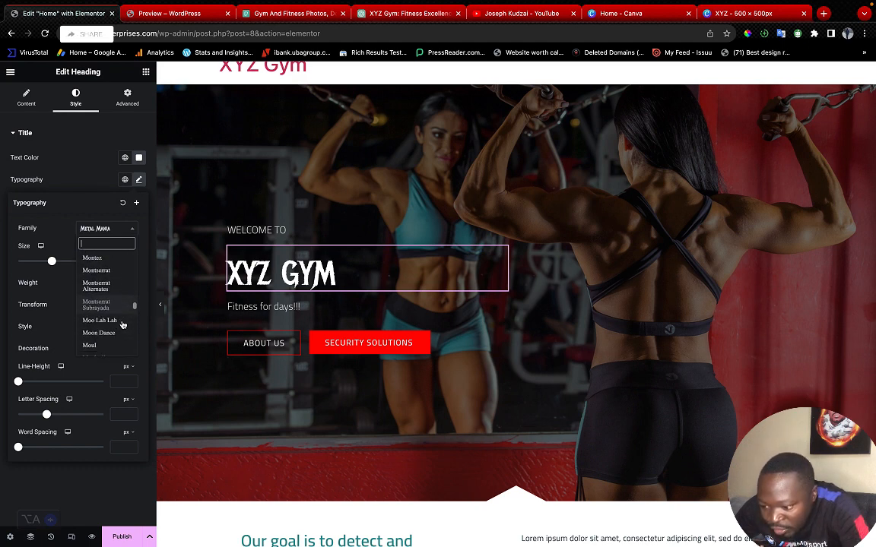
scroll(122, 325, "down", 4)
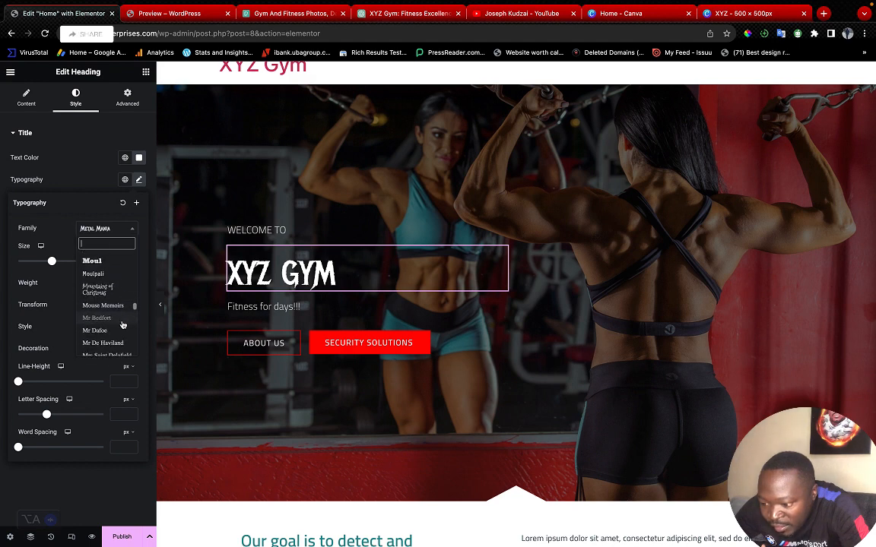
scroll(123, 326, "down", 1)
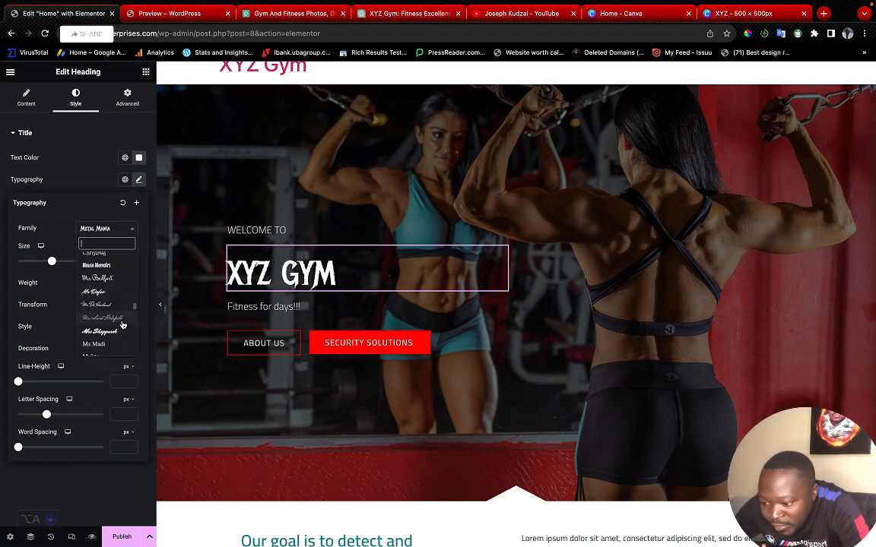
scroll(122, 326, "down", 3)
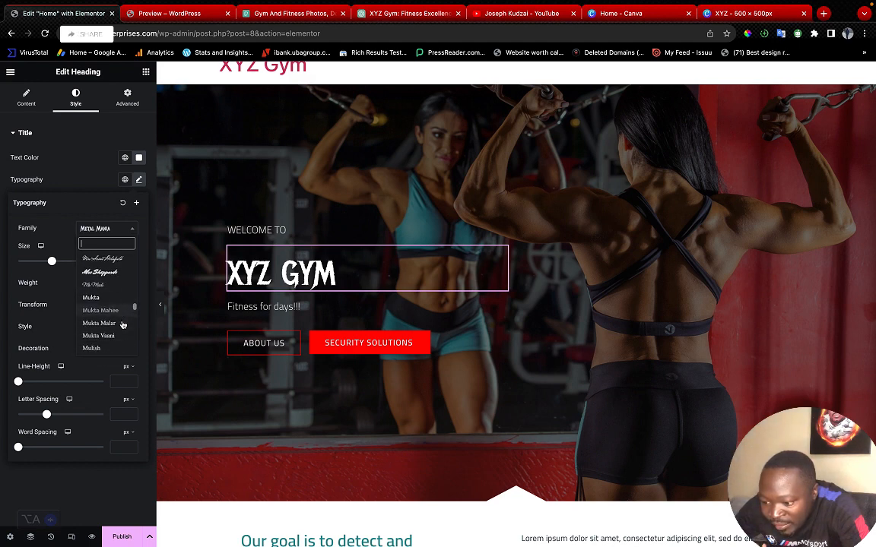
scroll(123, 325, "down", 3)
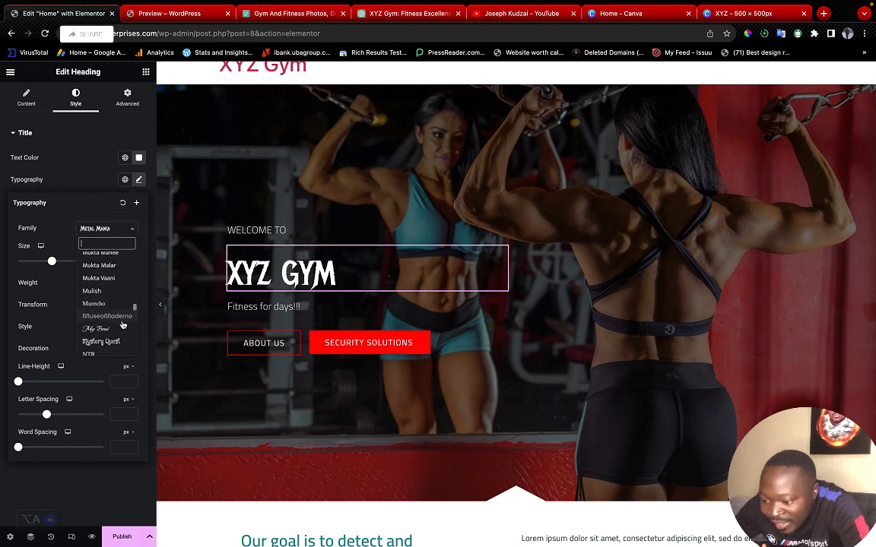
scroll(122, 325, "down", 2)
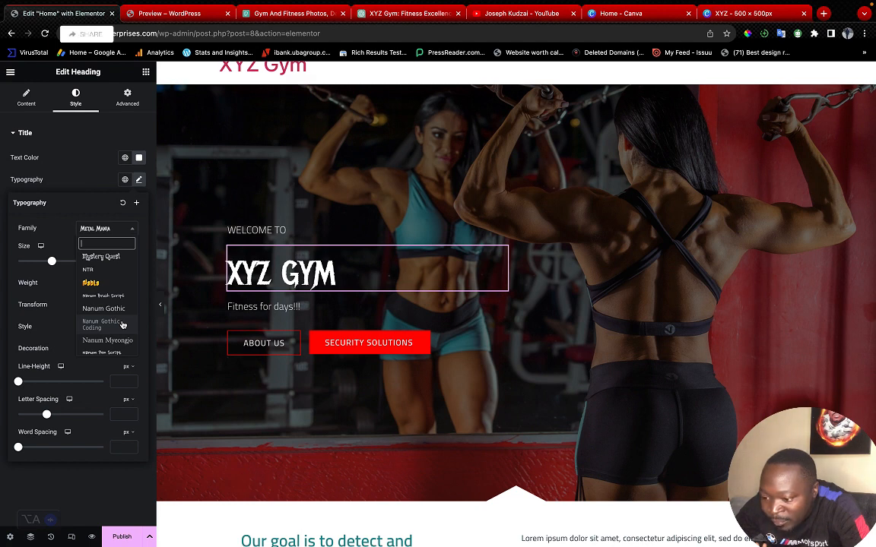
scroll(122, 325, "down", 3)
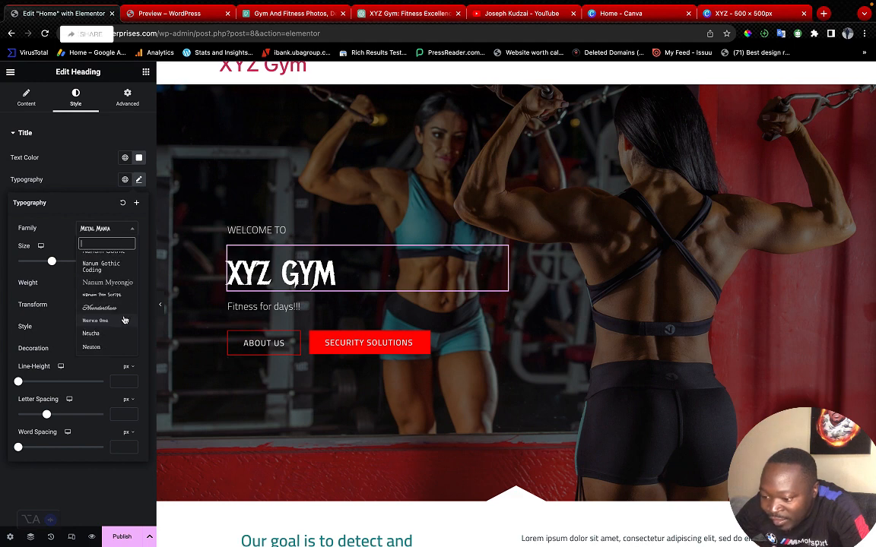
scroll(125, 320, "down", 3)
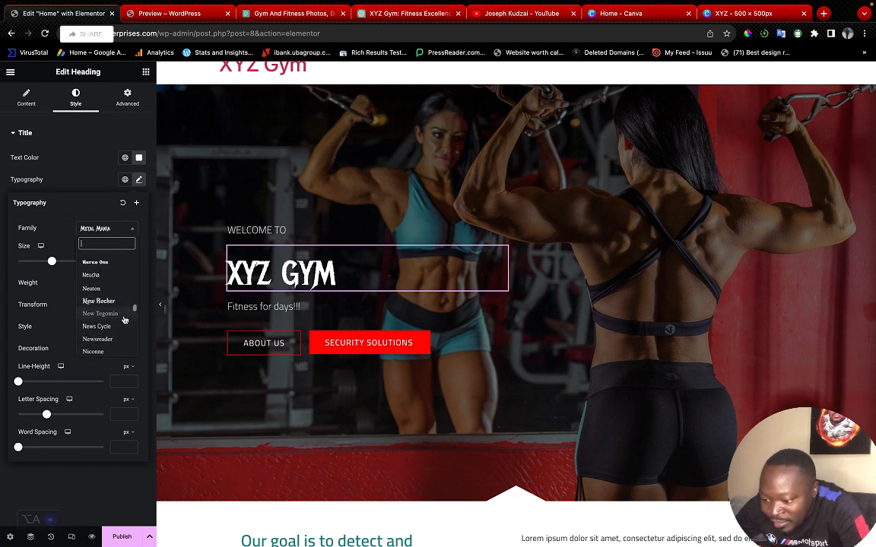
left_click(98, 301)
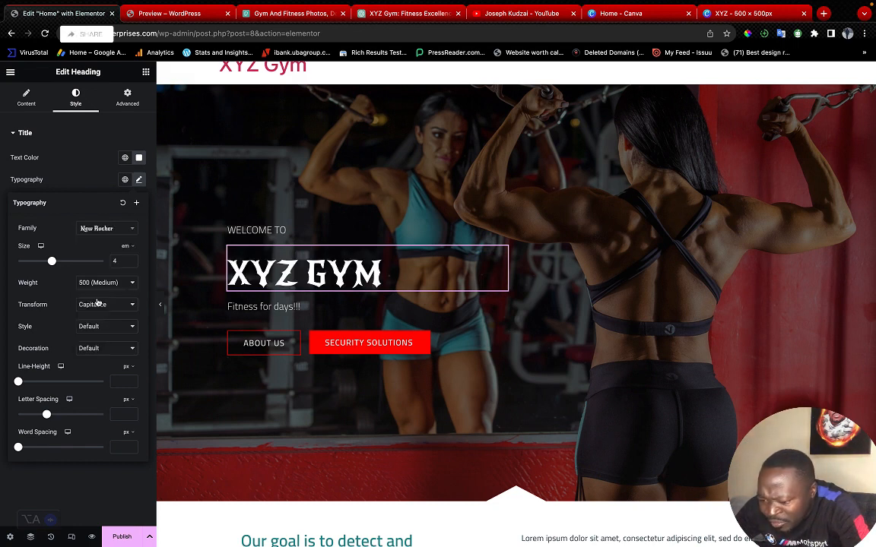
Search the XYZ GYM heading's font families for "edo"
left_click(132, 228)
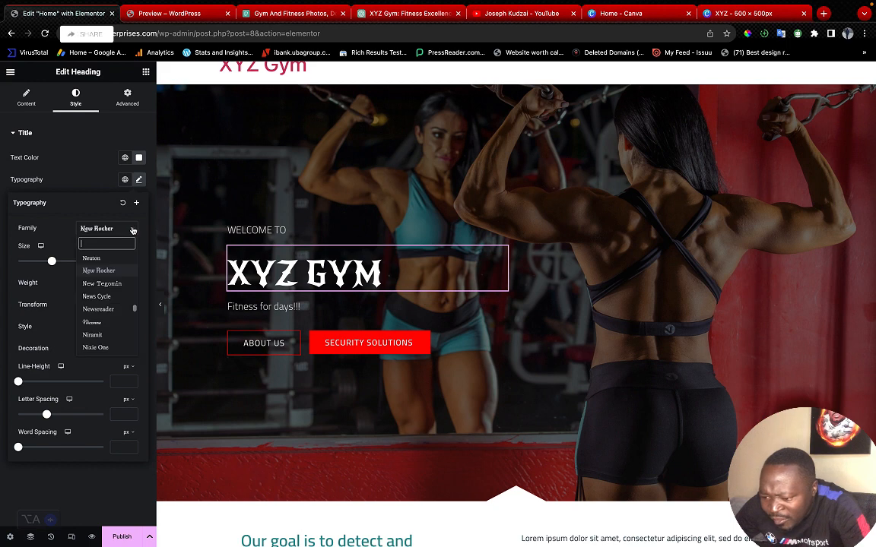
type("edo")
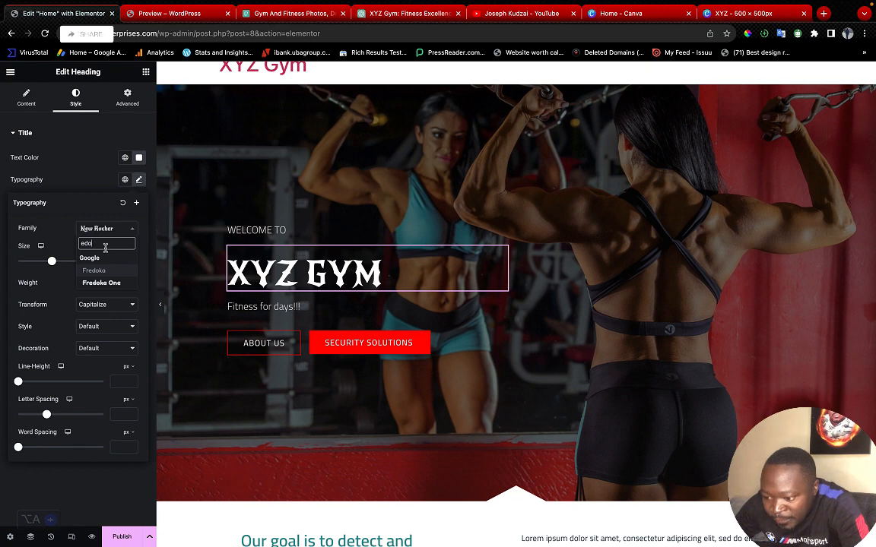
left_click(74, 250)
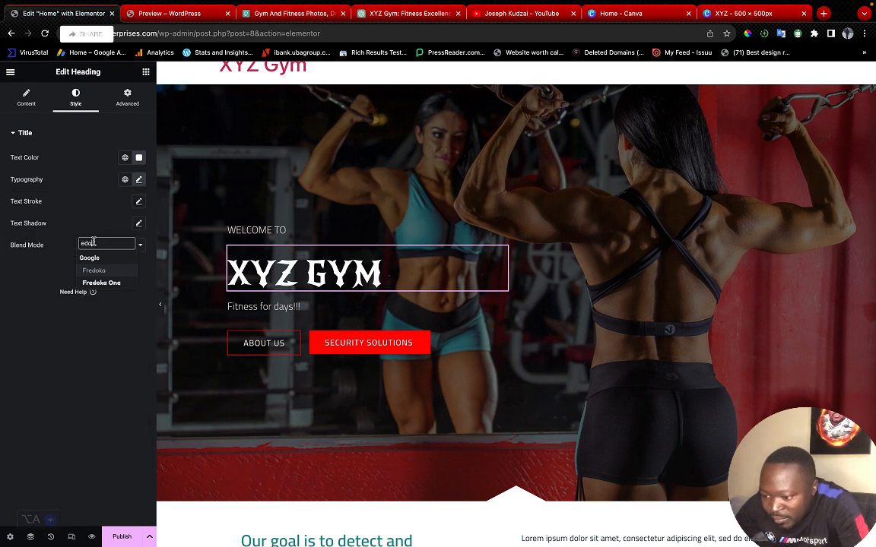
left_click_drag(91, 242, 79, 243)
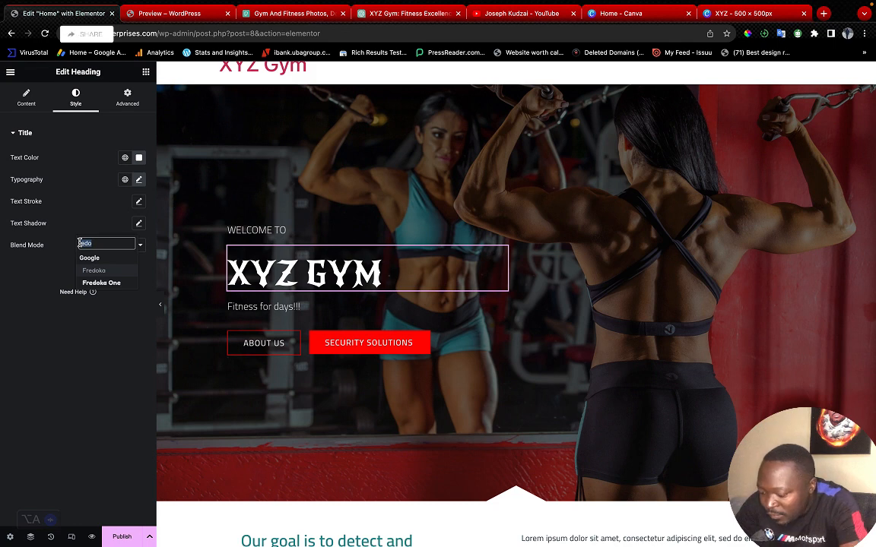
key("BackSpace")
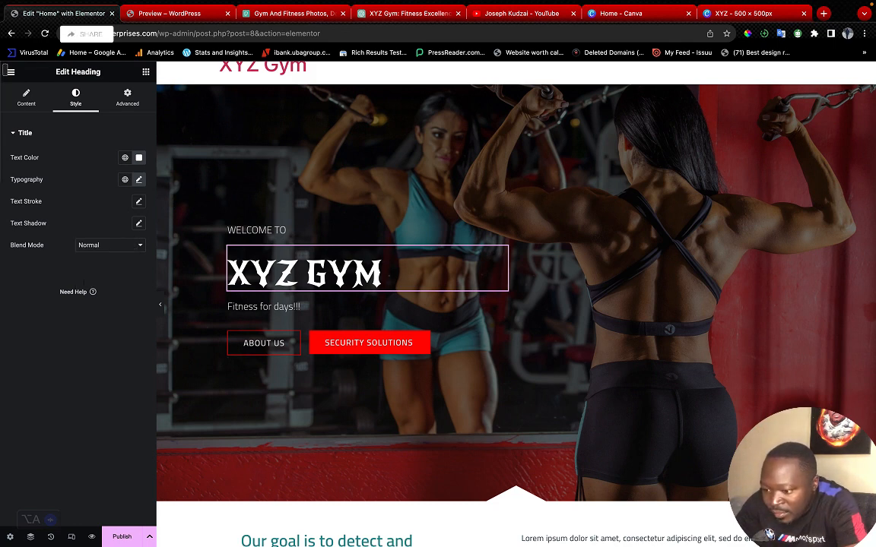
Set the XYZ GYM heading's typography font family to Open Sans
left_click(138, 179)
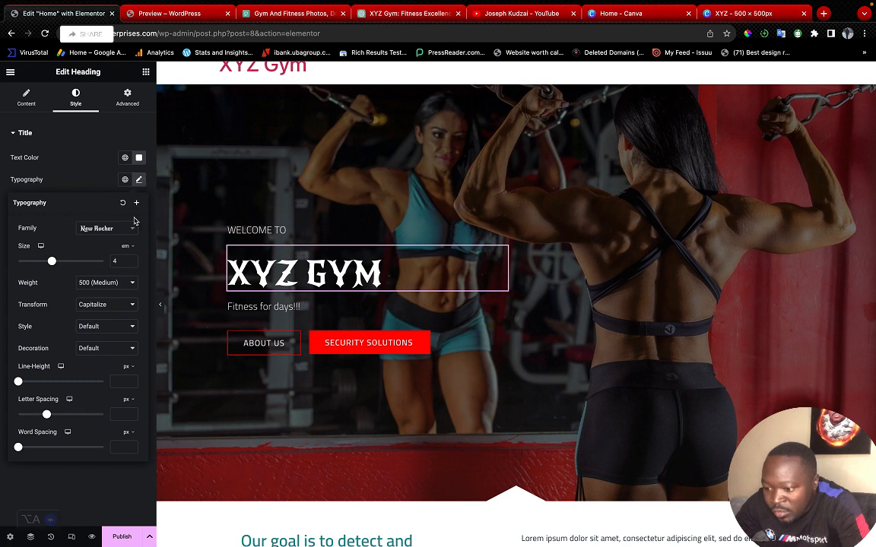
left_click(118, 228)
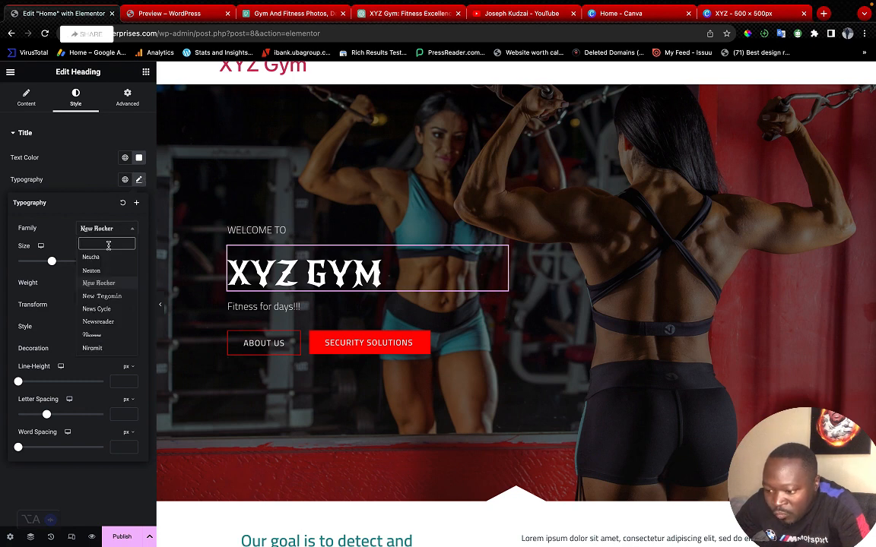
type("open")
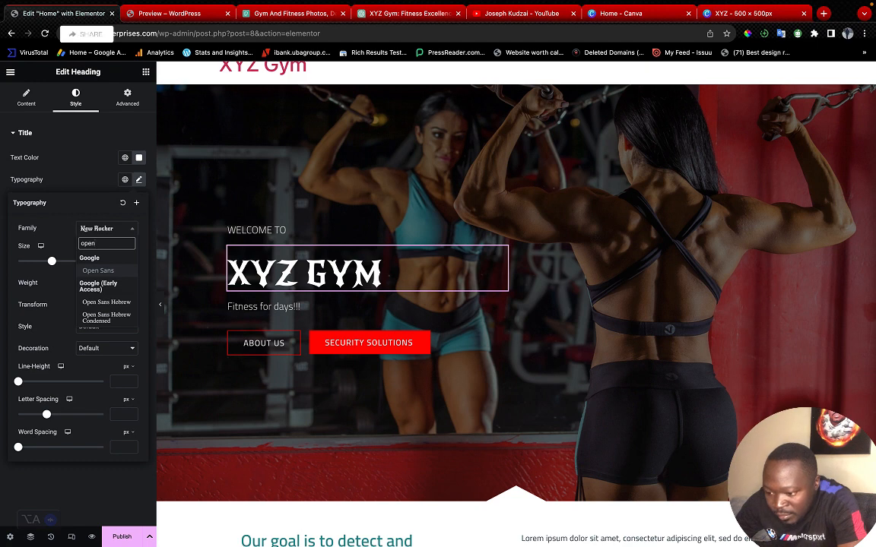
left_click(101, 271)
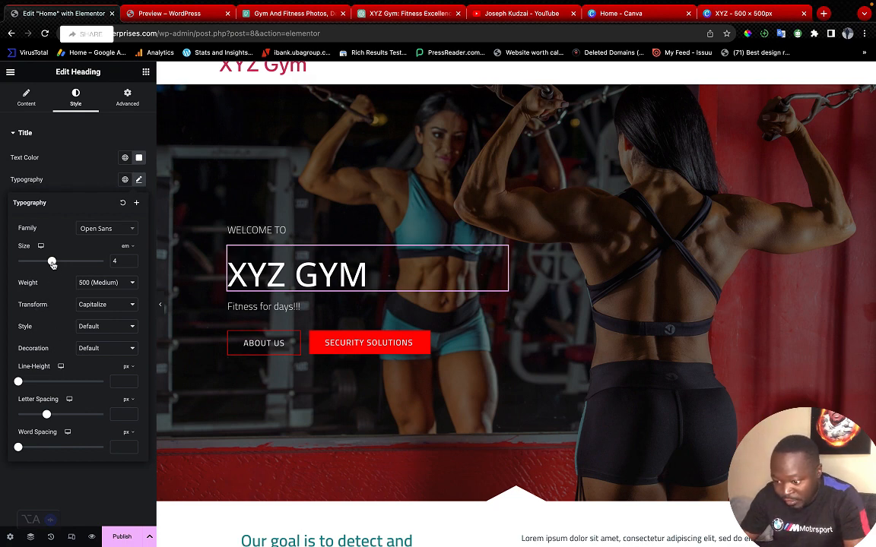
Set the XYZ GYM heading's font size to 7.4 em and its weight to 700 (Bold)
left_click_drag(51, 262, 81, 263)
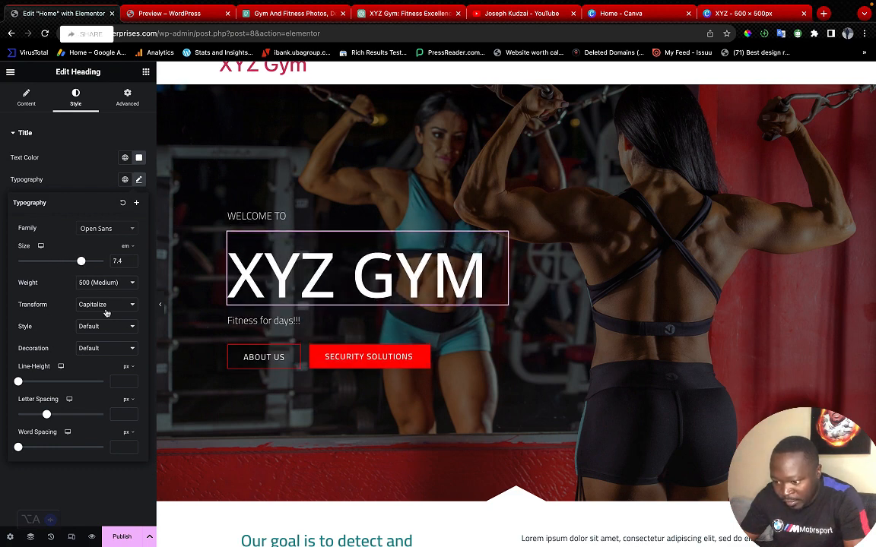
left_click(131, 284)
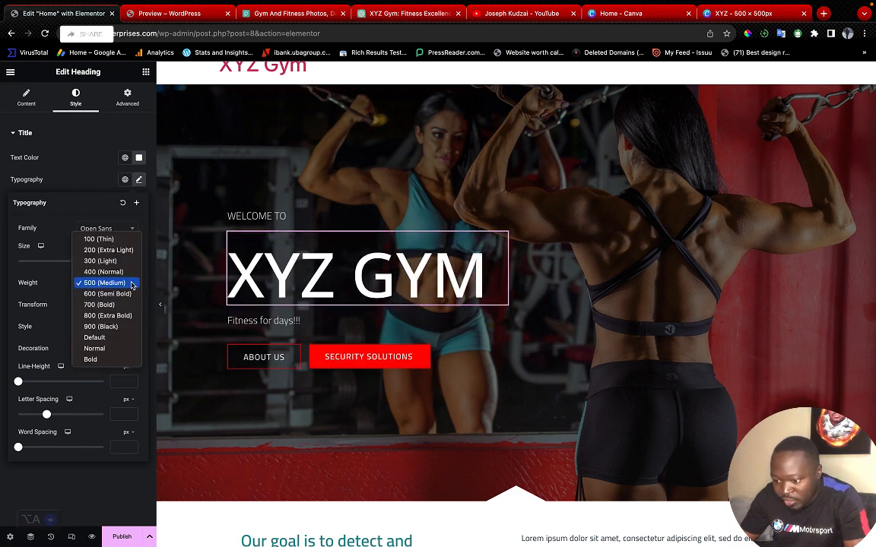
left_click(125, 316)
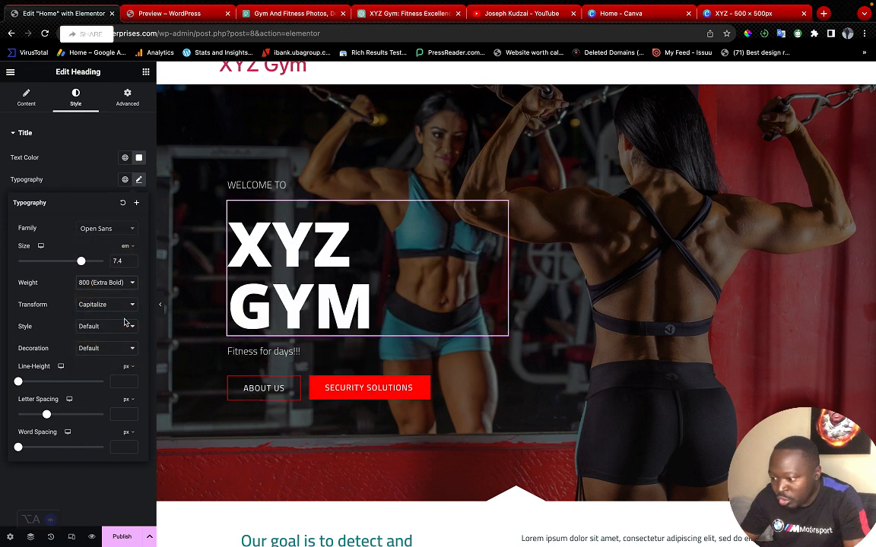
left_click(130, 283)
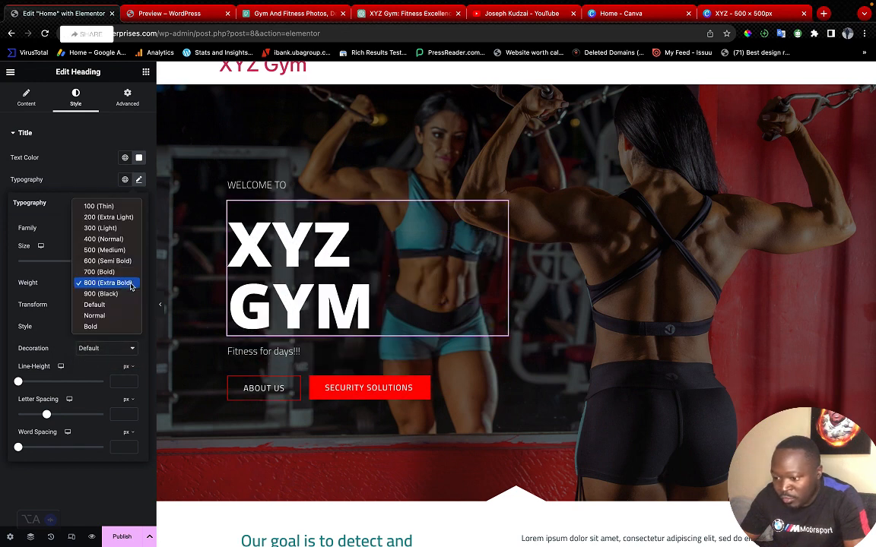
left_click(117, 273)
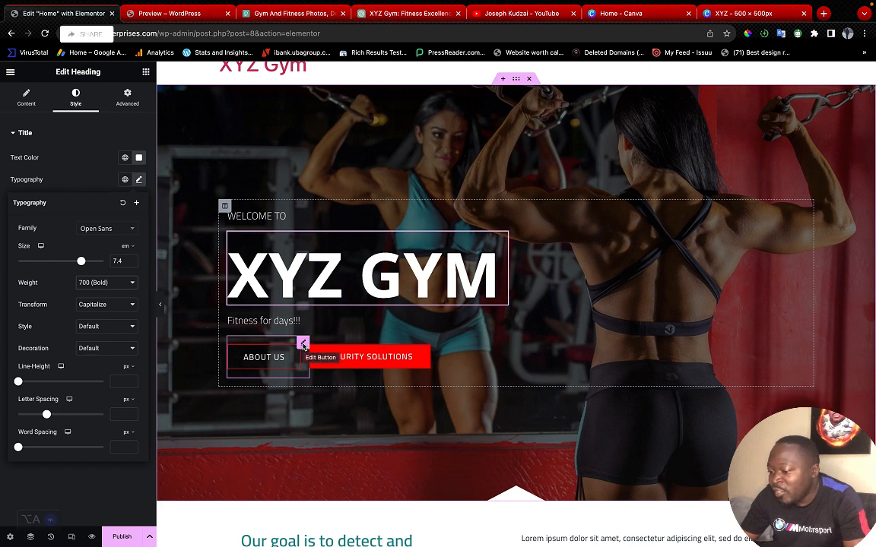
Open the content settings of the hero section's About Us button
left_click(302, 344)
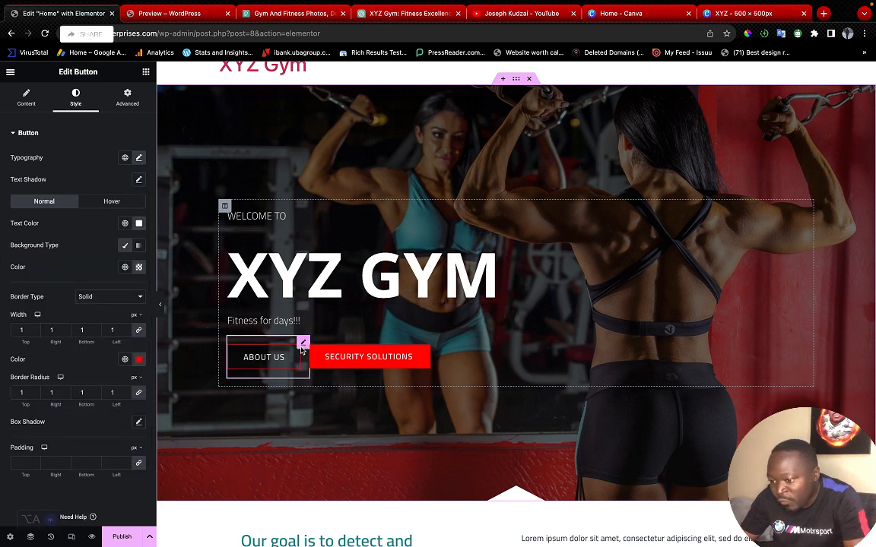
left_click(23, 98)
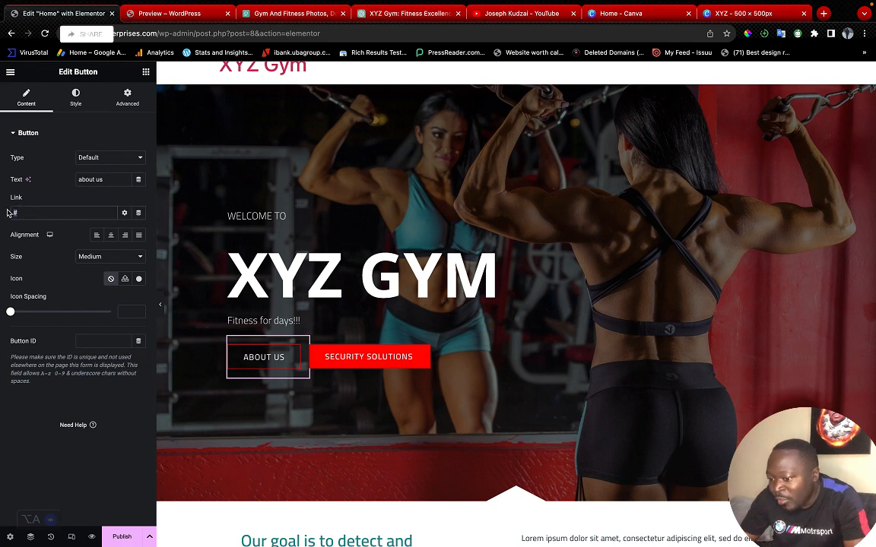
Replace the text of the hero section's Security Solutions button with "Join Us"
left_click(432, 345)
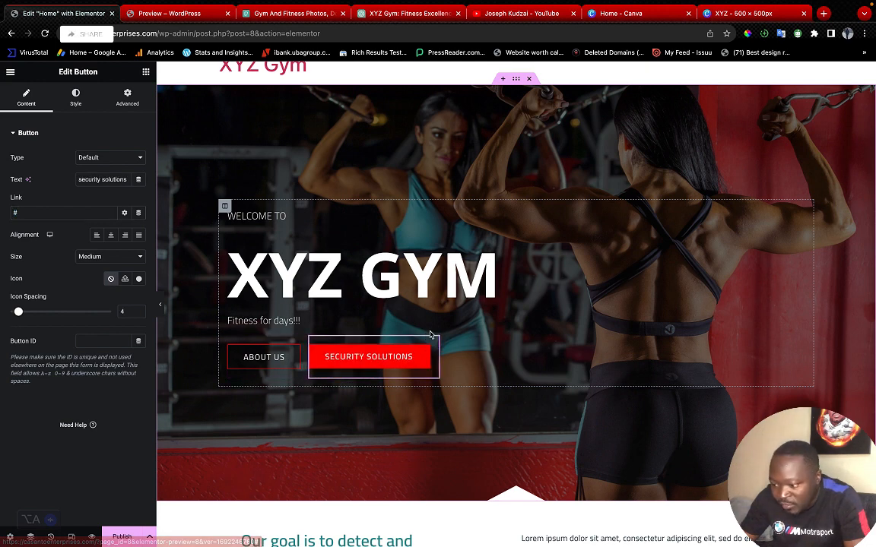
double_click(114, 179)
left_click_drag(103, 179, 75, 180)
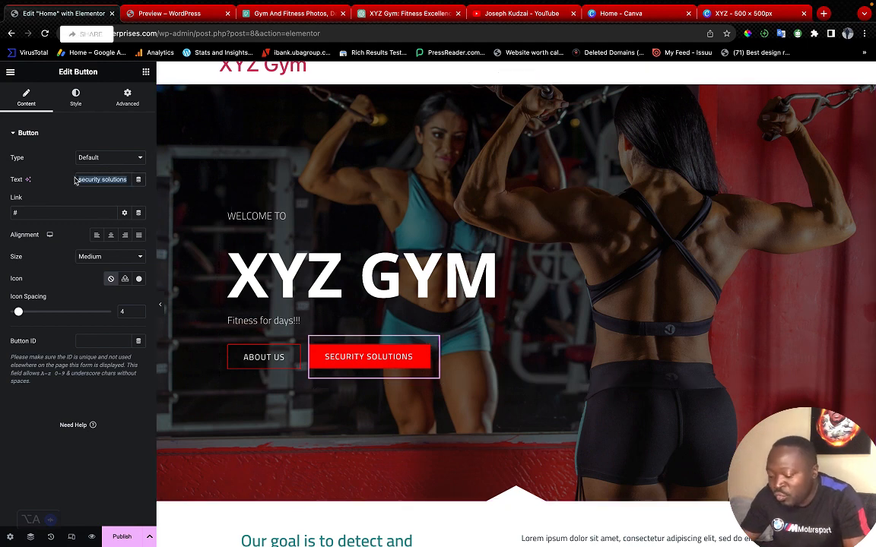
type("Join")
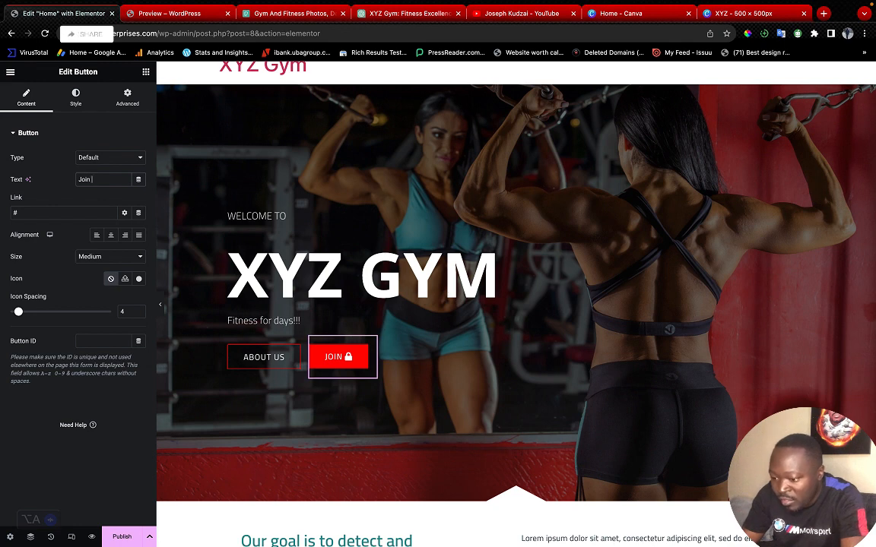
type(" Us")
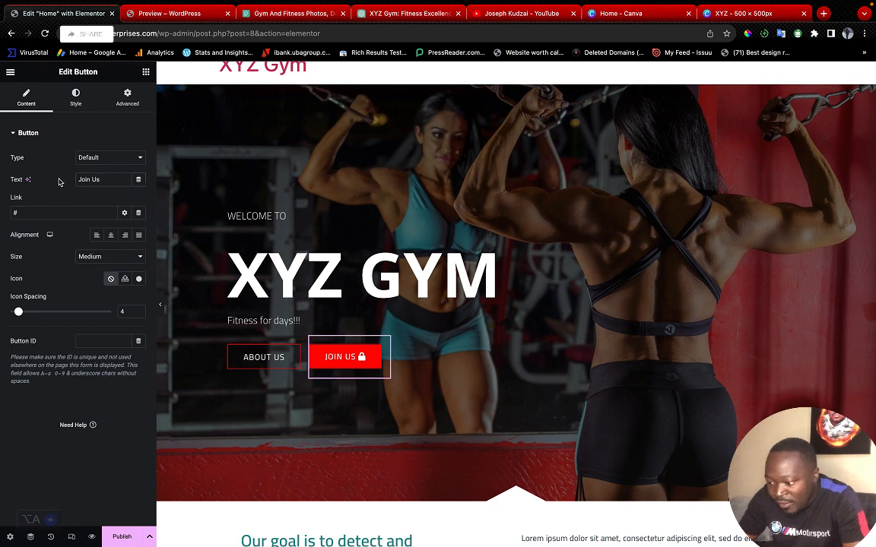
left_click(31, 212)
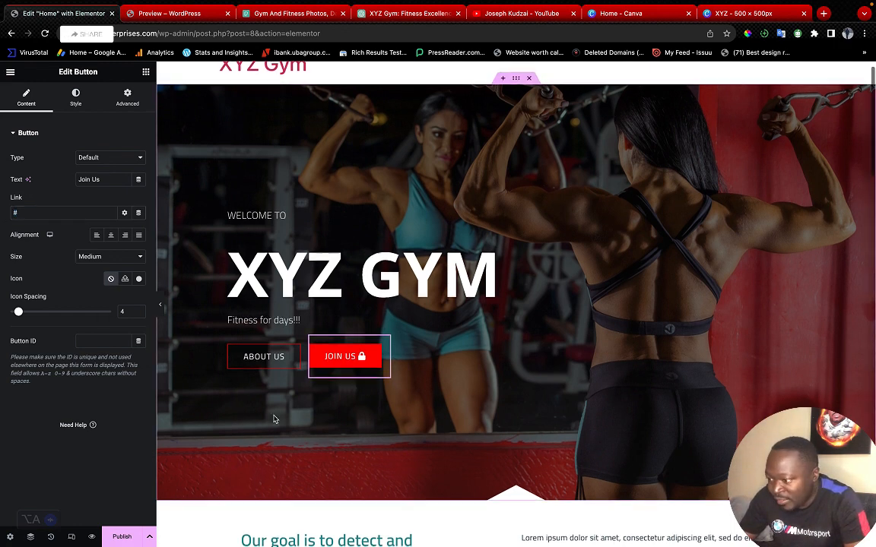
scroll(275, 418, "down", 8)
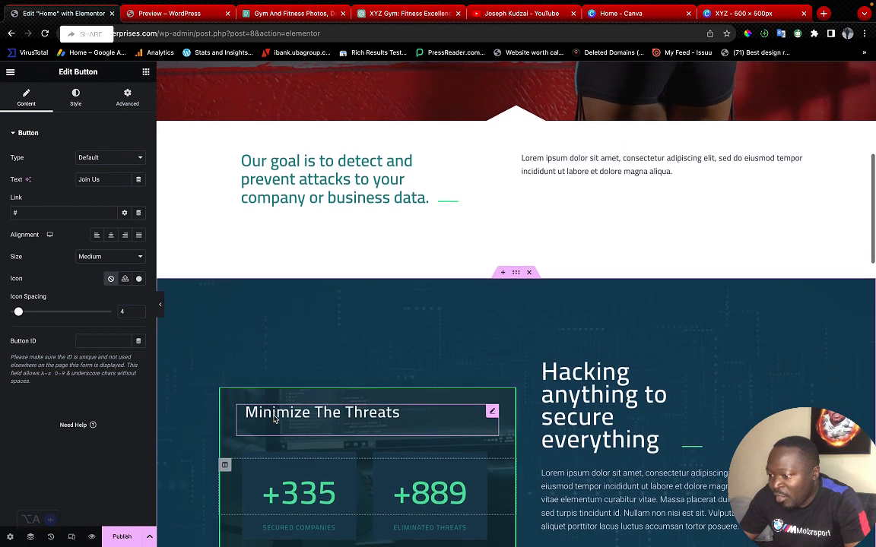
scroll(275, 419, "up", 1)
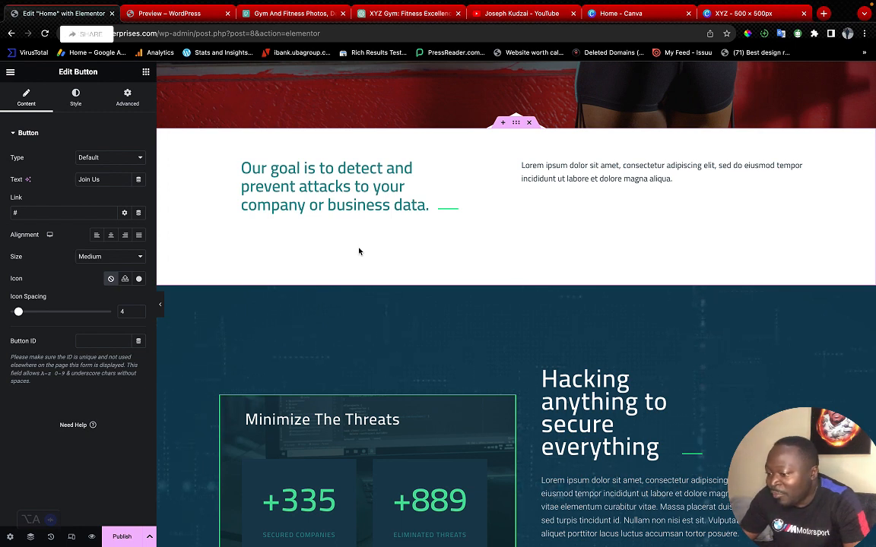
Copy the "Welcome to XYZ Gym in Cape Town" heading and its introductory paragraph from the ChatGPT conversation, and return to the Elementor editor
left_click(402, 17)
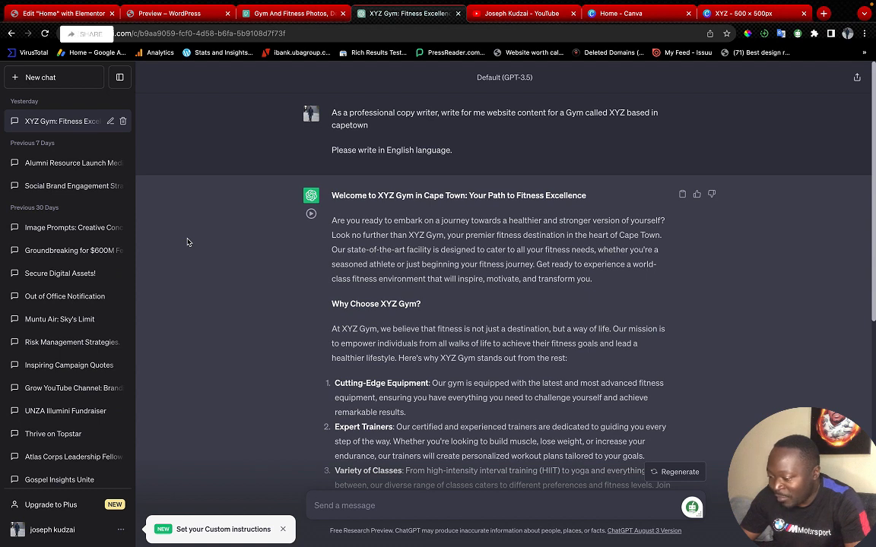
left_click_drag(333, 114, 469, 155)
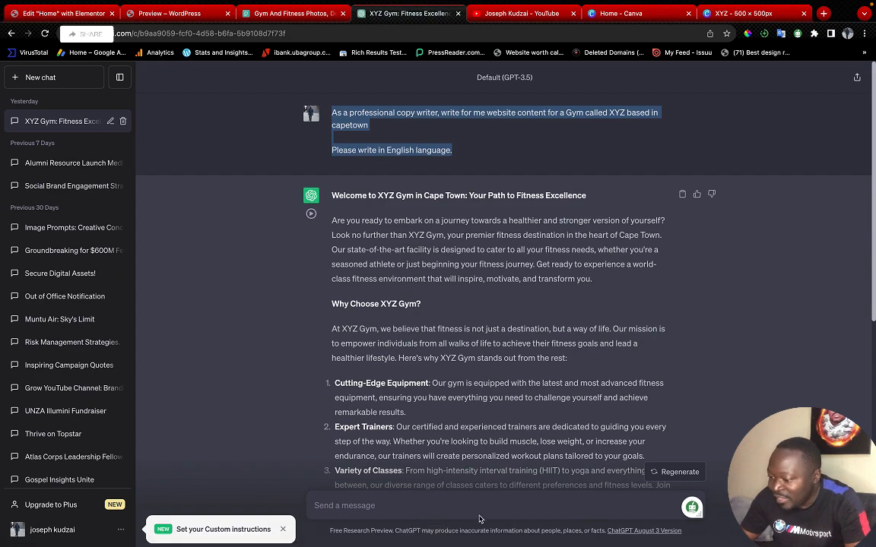
scroll(472, 408, "down", 5)
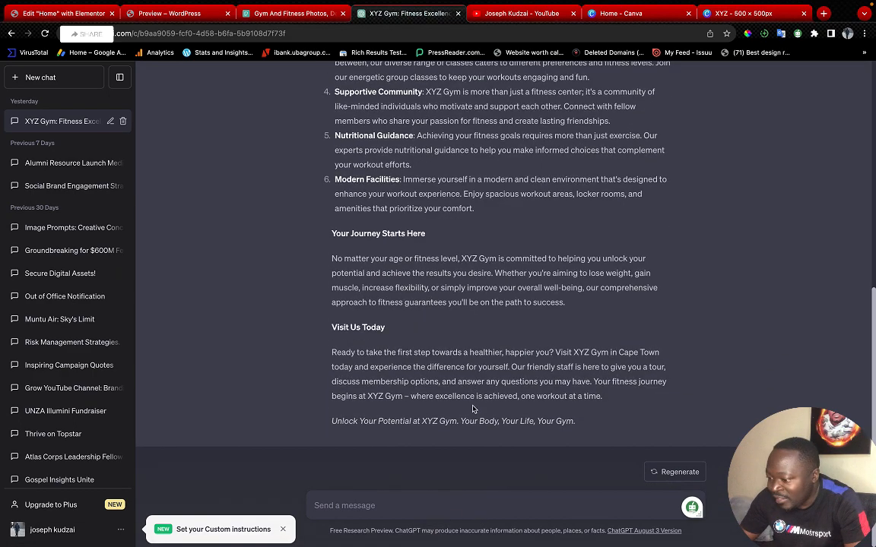
scroll(472, 408, "up", 5)
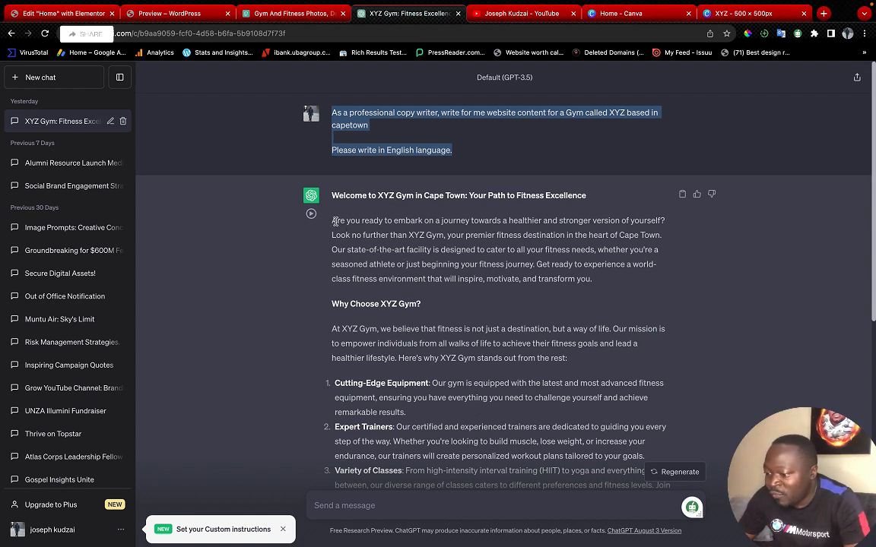
left_click_drag(332, 192, 594, 280)
key("ctrl+c")
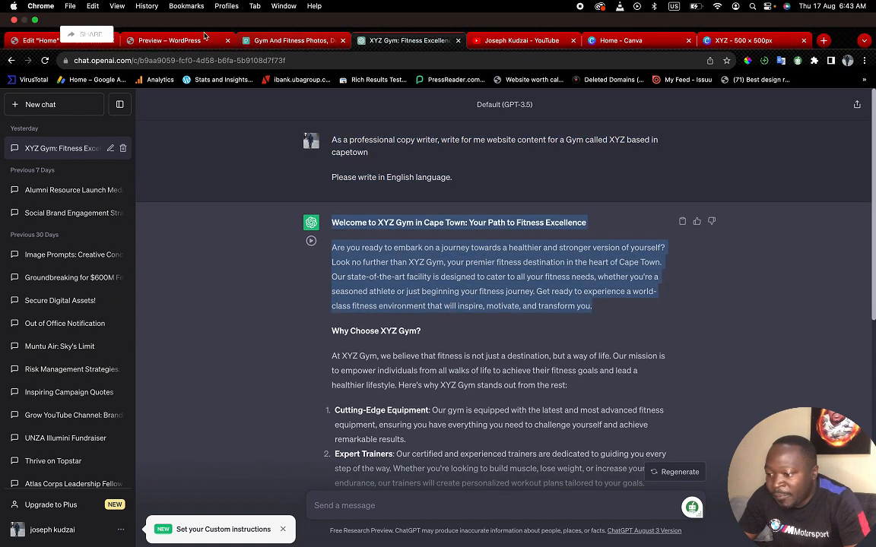
left_click(166, 41)
left_click(53, 42)
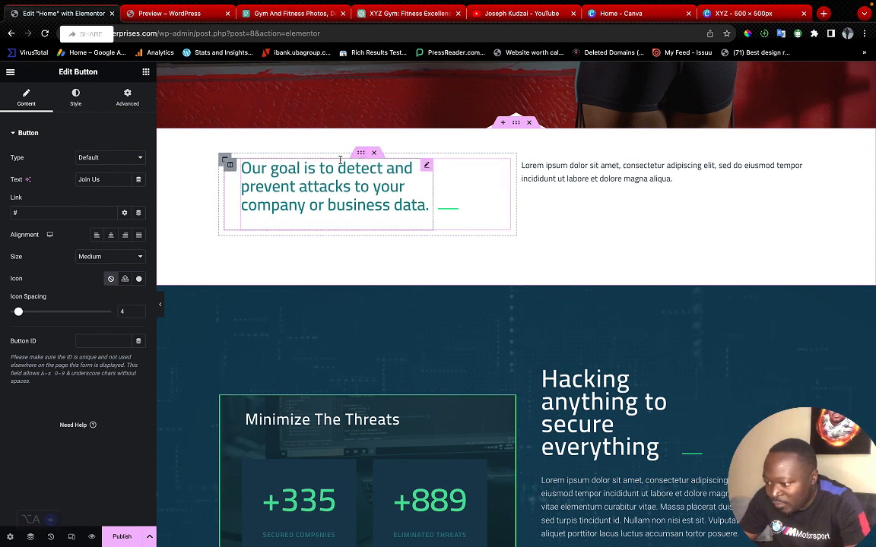
Delete the accent-line column beside the "Our goal is to detect" heading, and move the heading out of its inner section, removing that section
left_click(144, 72)
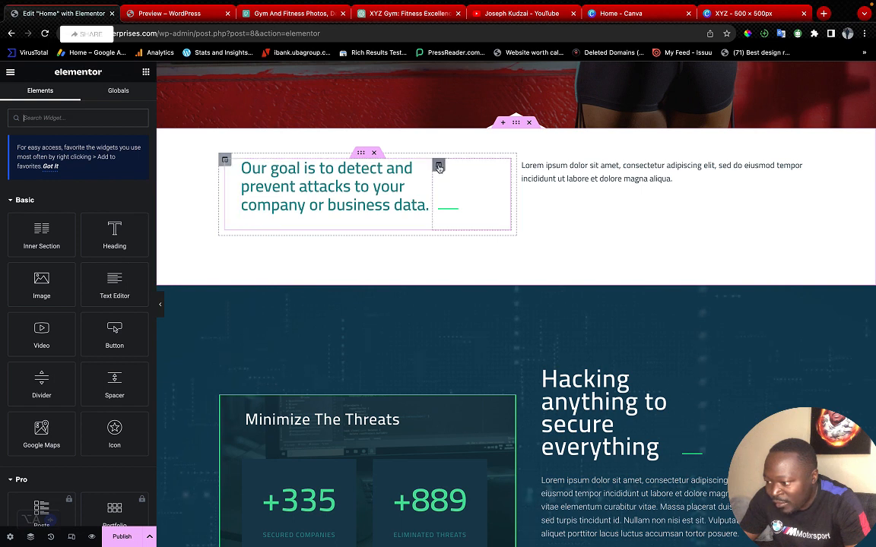
right_click(438, 165)
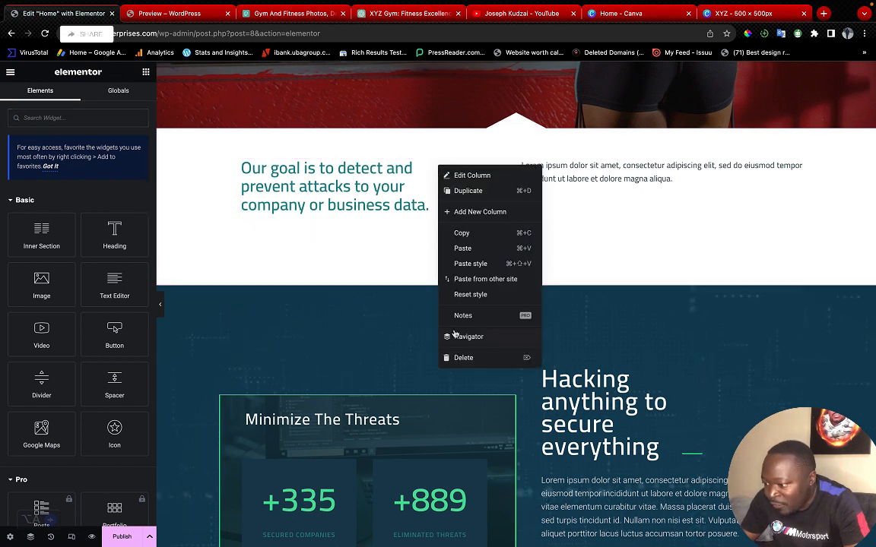
left_click(466, 358)
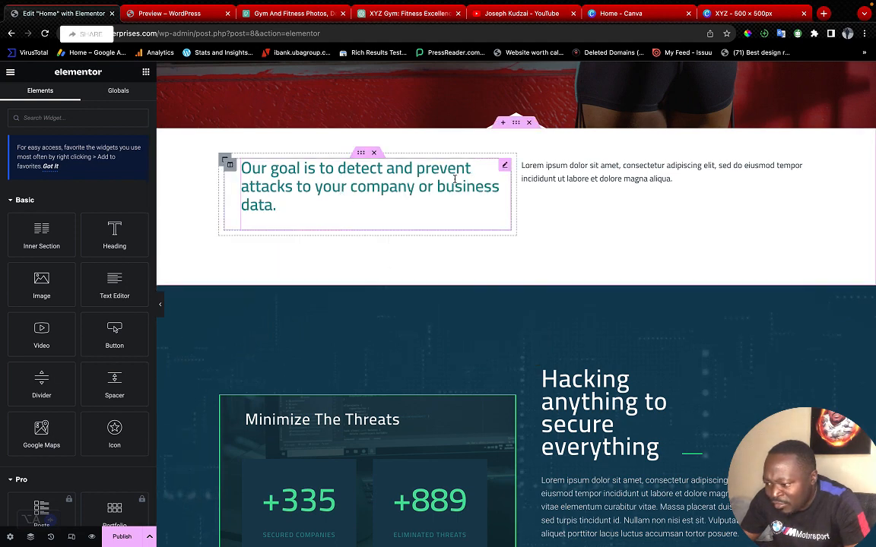
left_click_drag(504, 168, 436, 162)
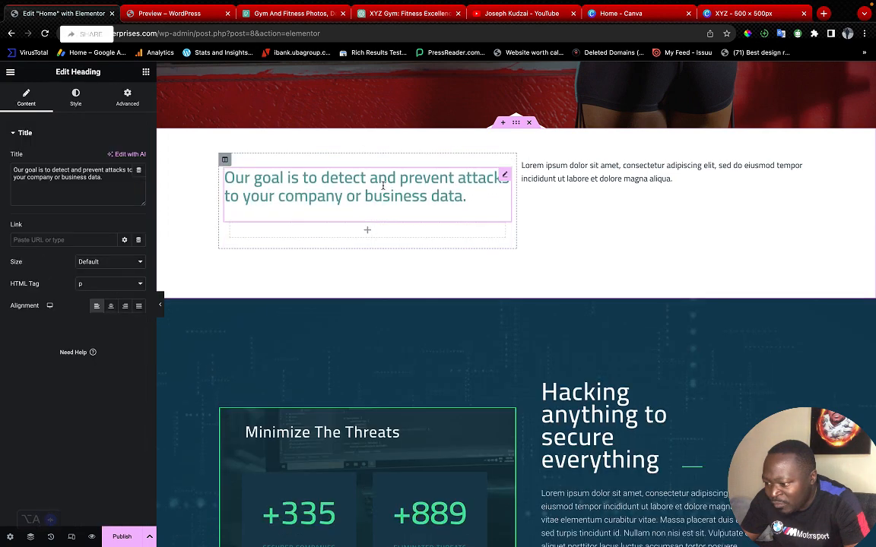
left_click(374, 213)
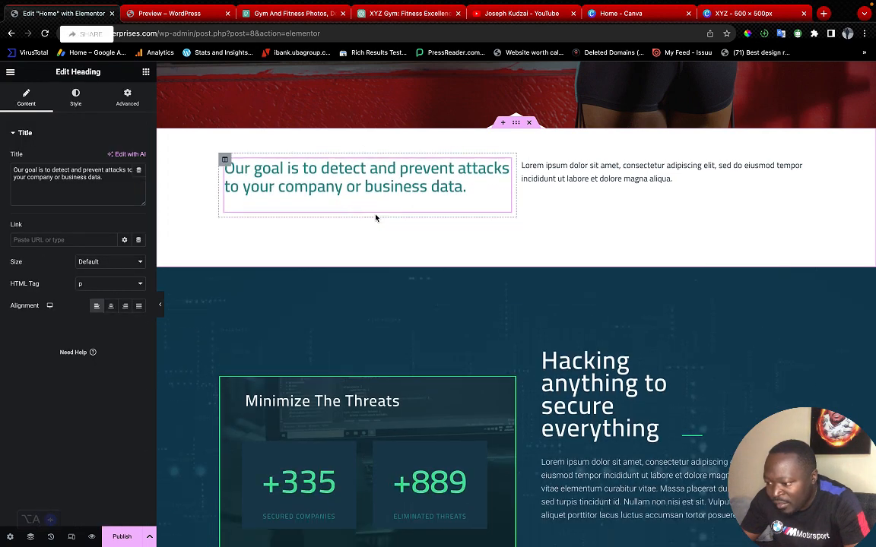
Move the lorem ipsum text below the goal heading and replace it with the copied XYZ Gym welcome text
left_click(147, 72)
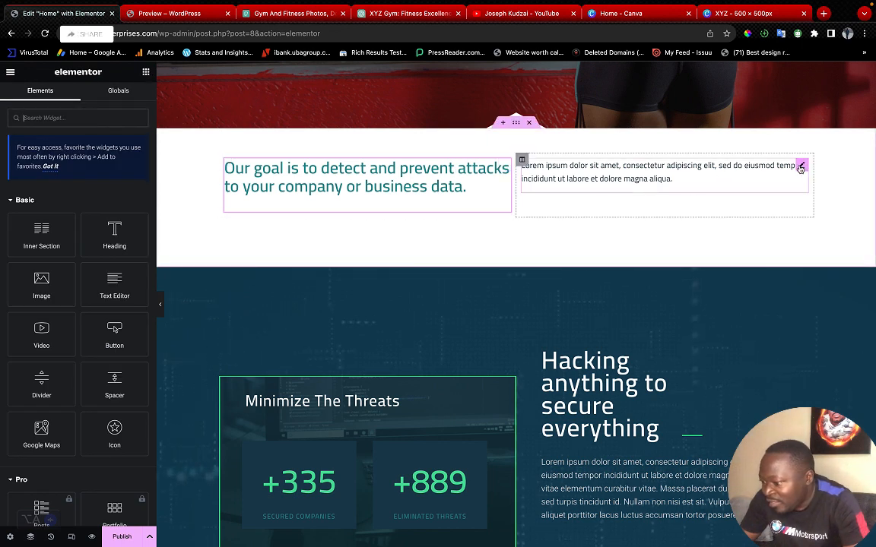
mouse_move(801, 165)
left_mouse_down()
mouse_move(456, 223)
mouse_move(361, 198)
left_mouse_up()
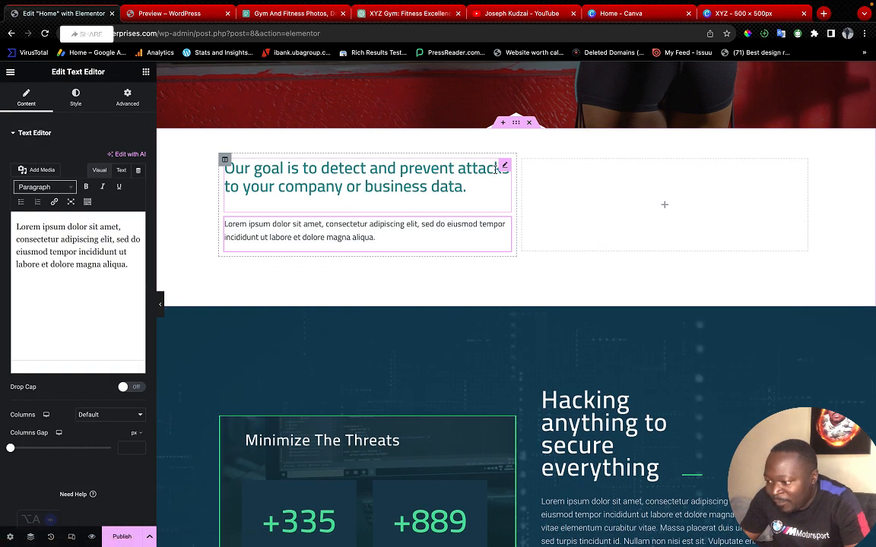
left_click(138, 258)
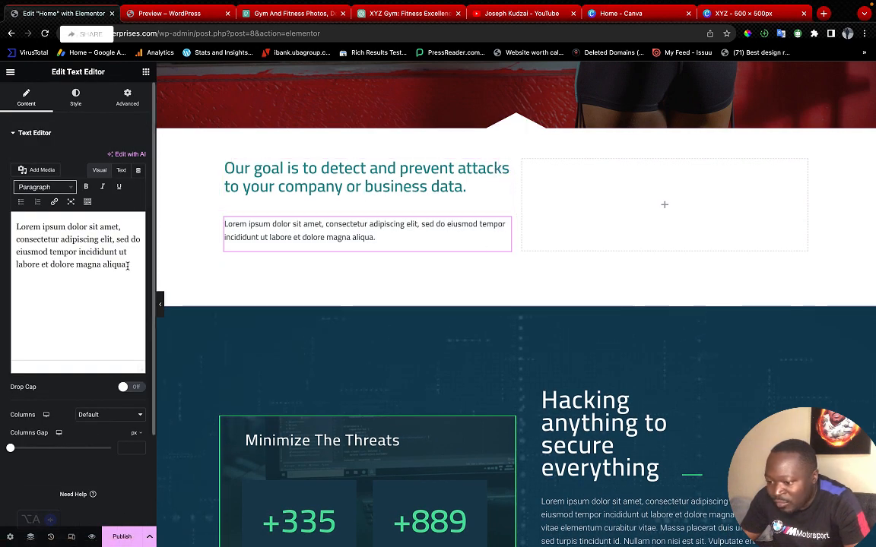
key("ctrl+a")
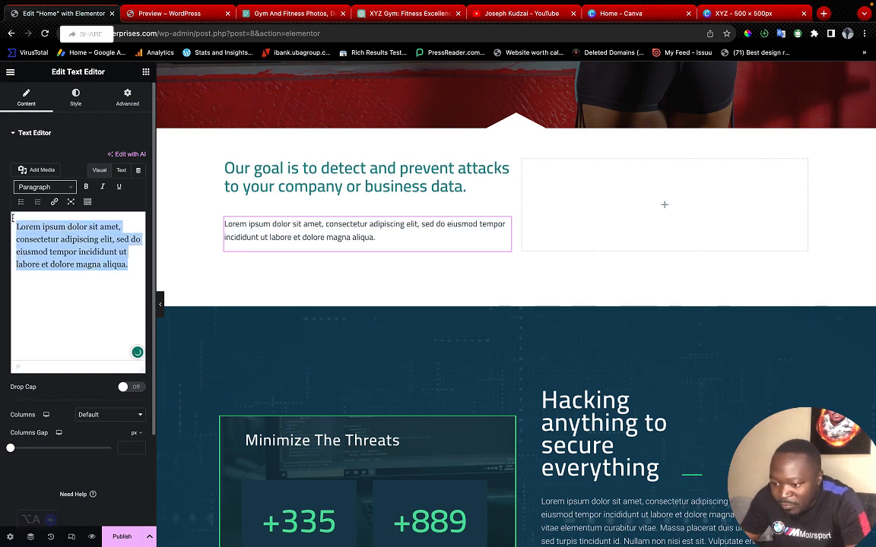
key("ctrl+v")
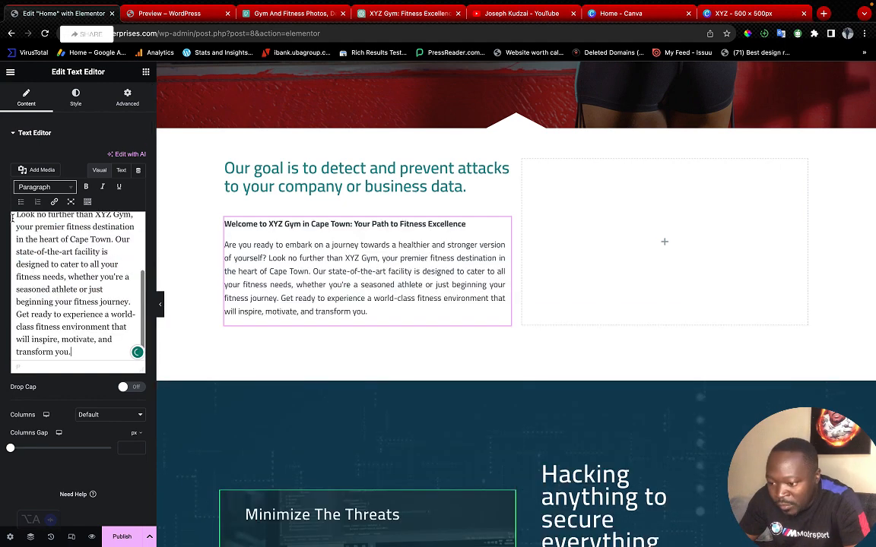
Cut the bold line "Welcome to XYZ Gym in Cape Town: Your Path to Fitness Excellence" out of the welcome text
scroll(70, 259, "up", 5)
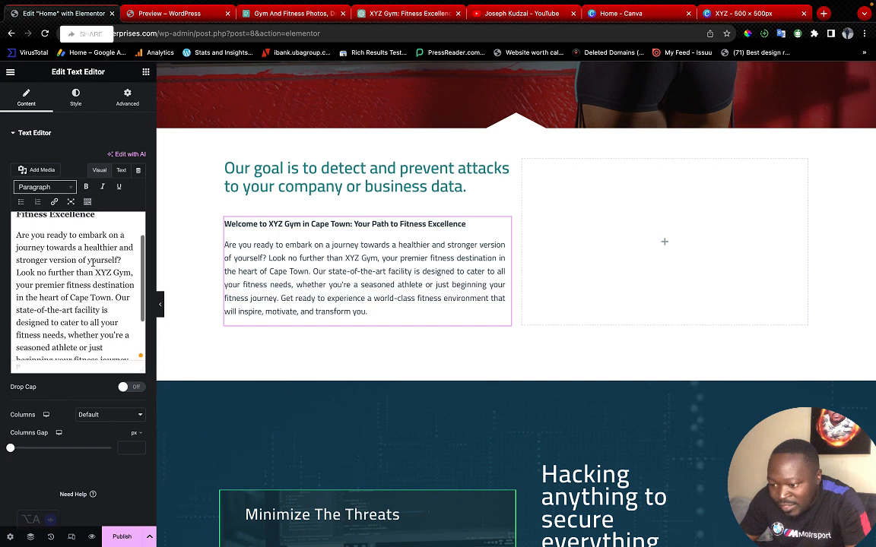
left_click_drag(96, 252, 12, 220)
key("super+c")
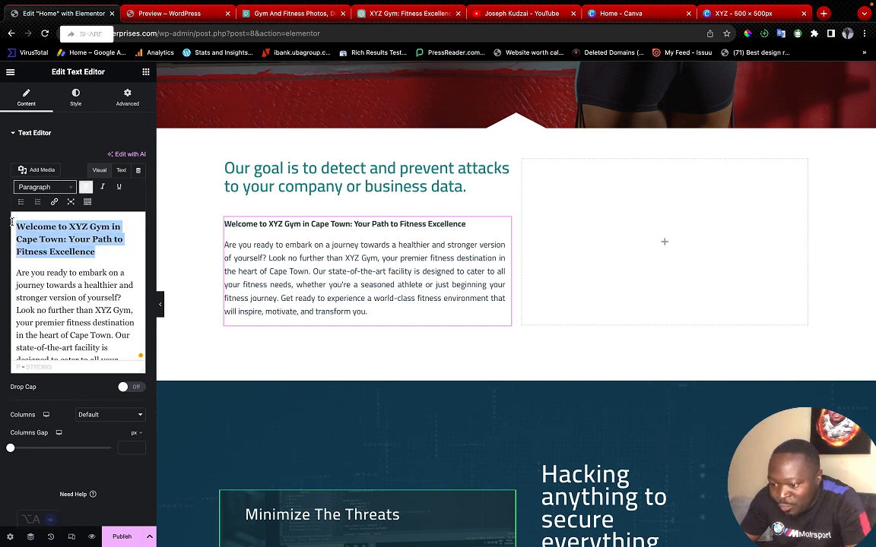
key("BackSpace")
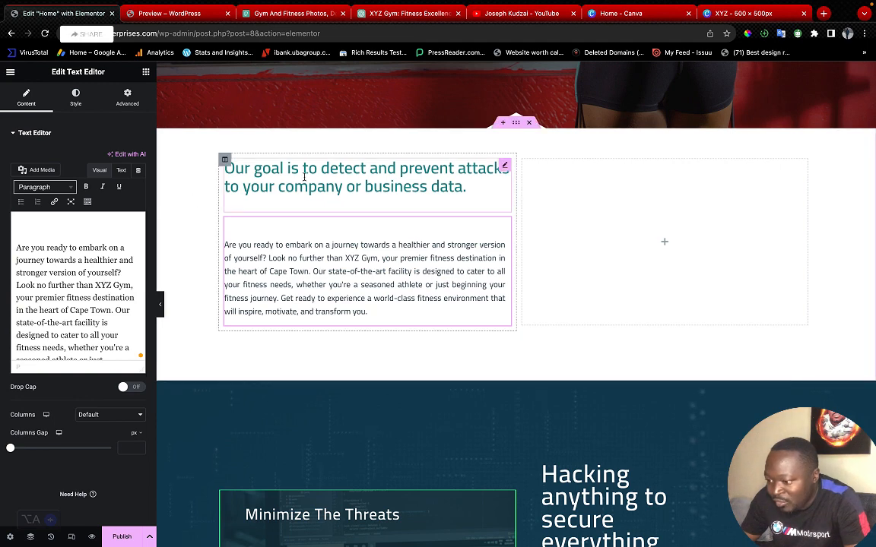
Replace the goal heading's title with "Welcome to XYZ Gym in Cape Town: Your Path to Fitness Excellence" and reopen the paragraph below for editing
left_click(504, 165)
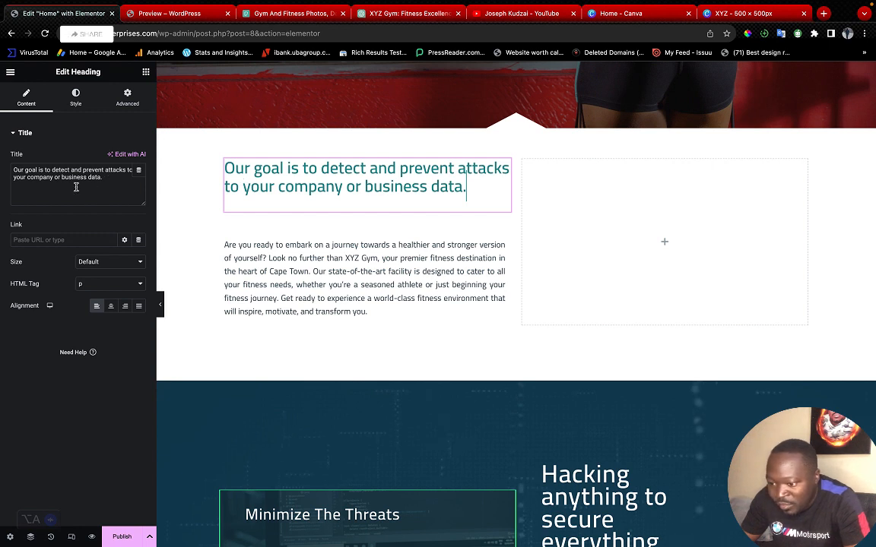
left_click(47, 168)
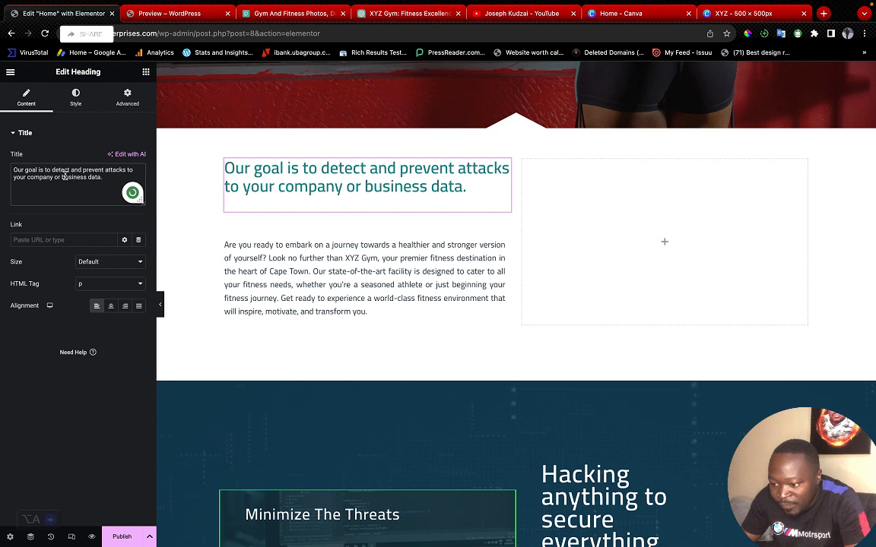
key("ctrl+a")
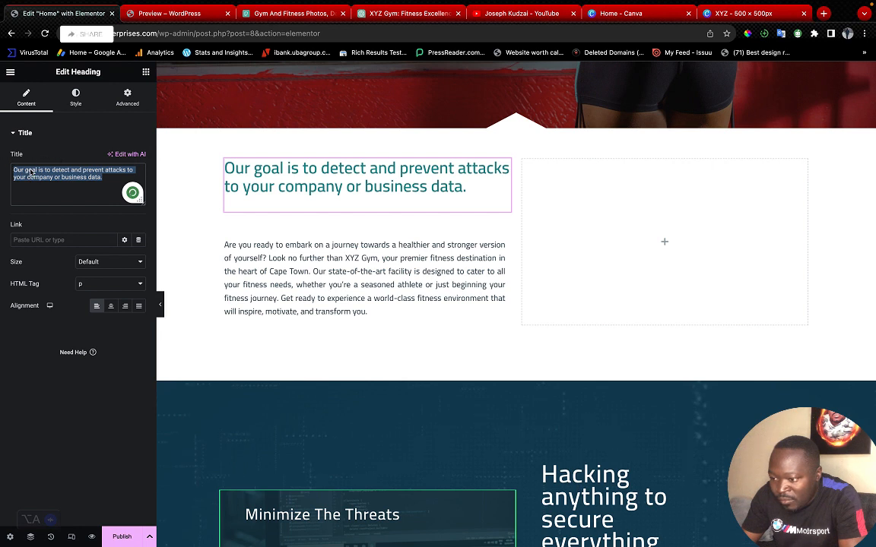
key("BackSpace")
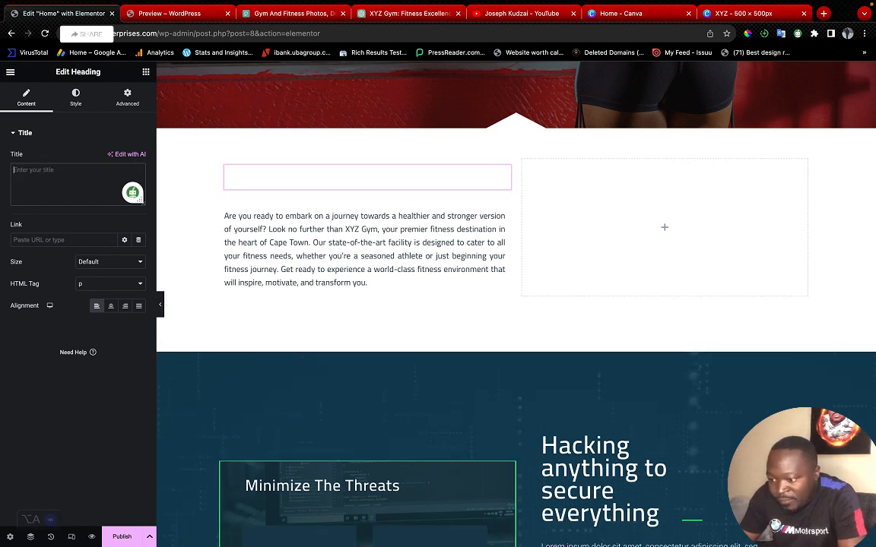
key("super+v")
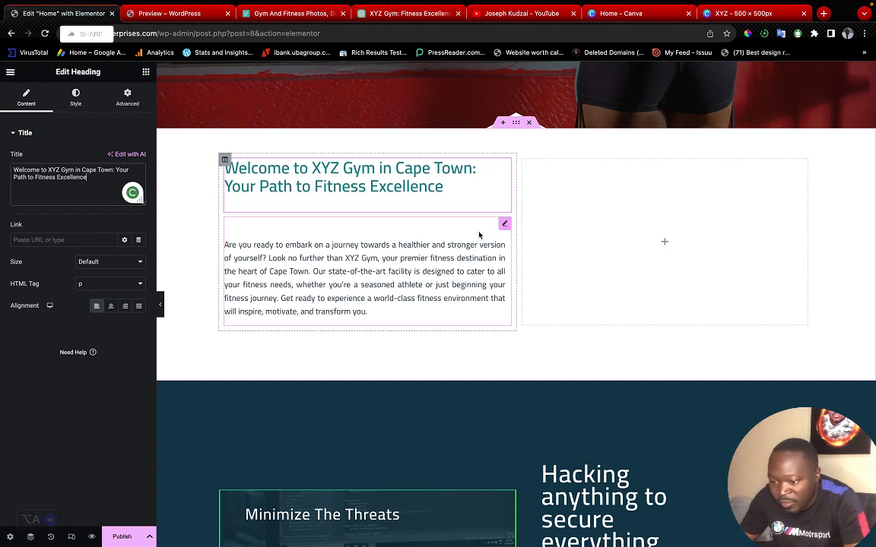
left_click(504, 225)
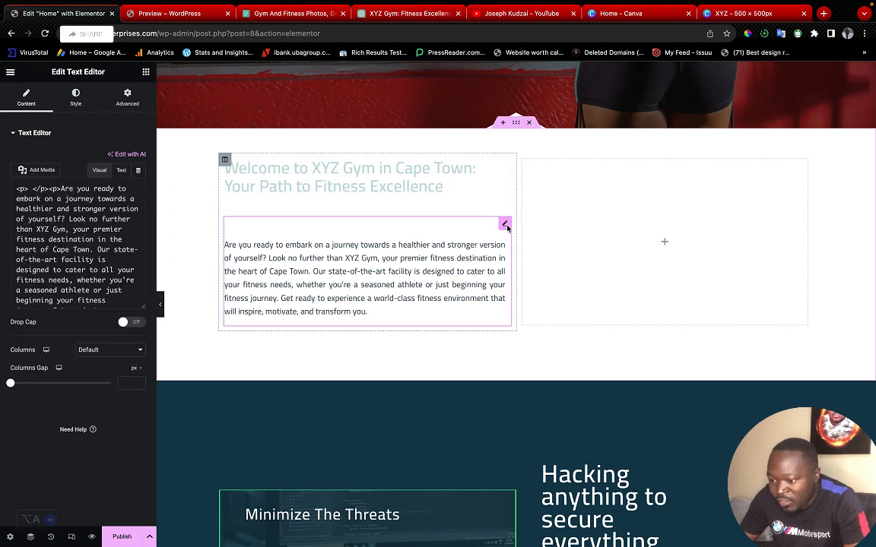
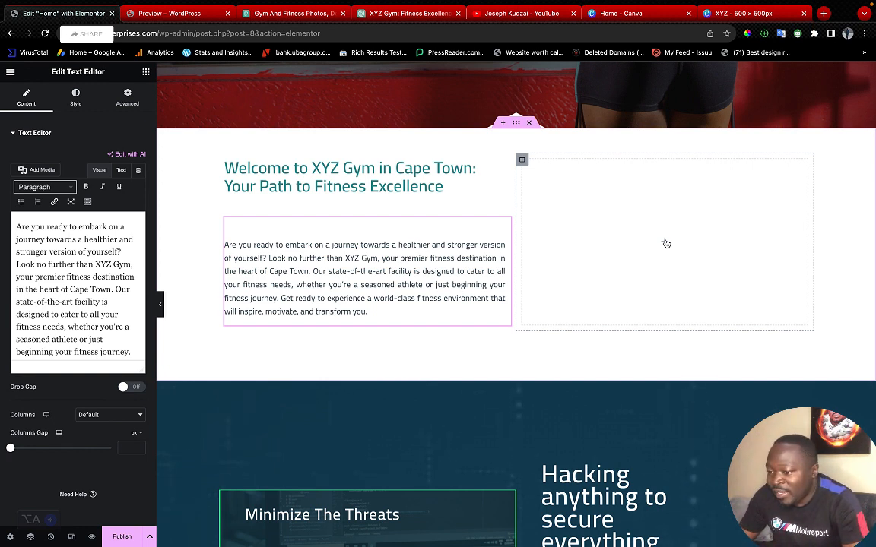
Add a Video widget to the empty column beside the XYZ Gym welcome text
left_click(665, 243)
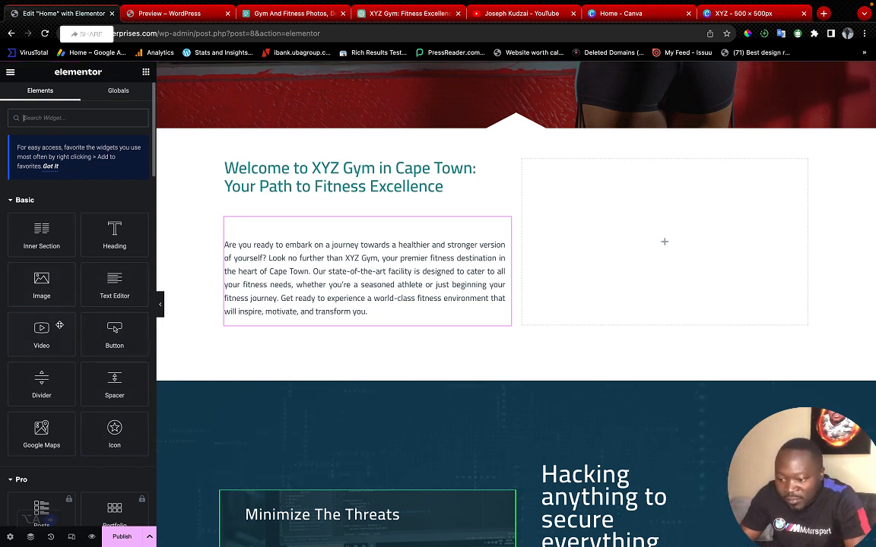
left_click_drag(59, 328, 715, 247)
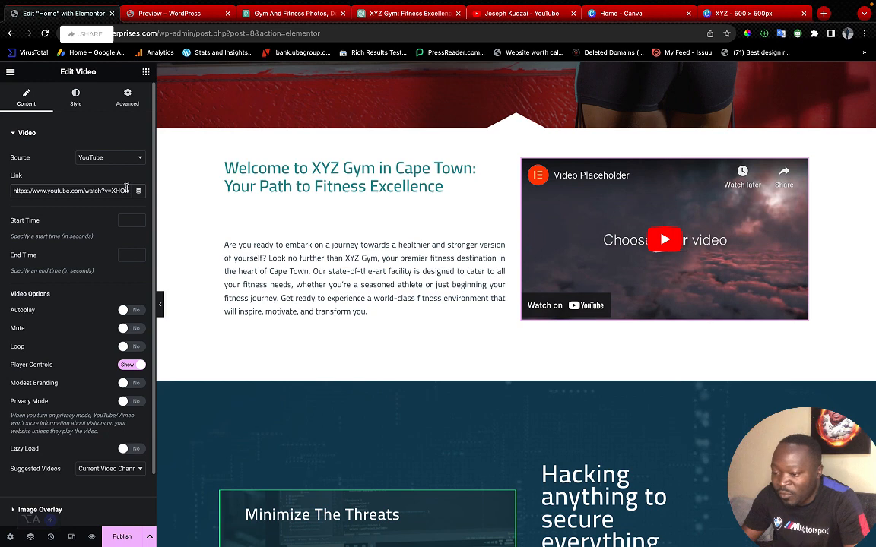
Switch to the YouTube channel page and copy the link address of the "4 step growth Process" video
left_click_drag(126, 189, 2, 193)
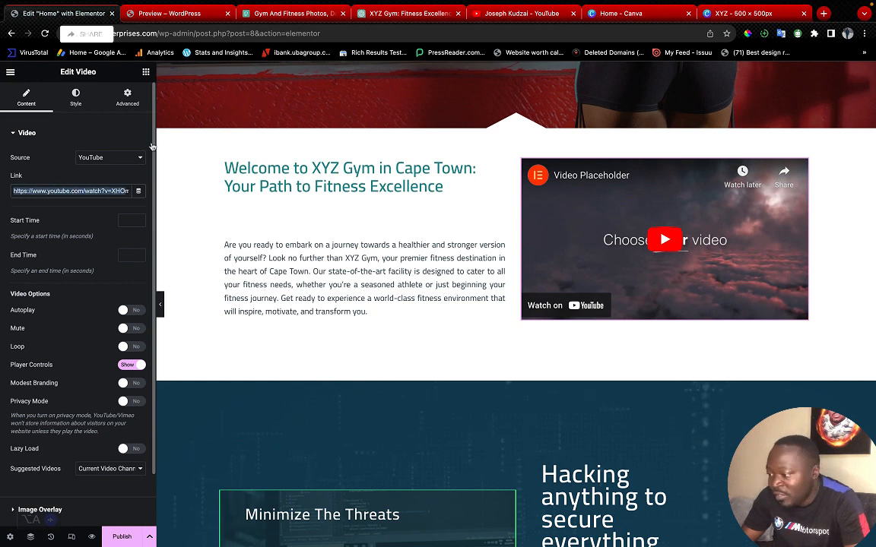
left_click(526, 14)
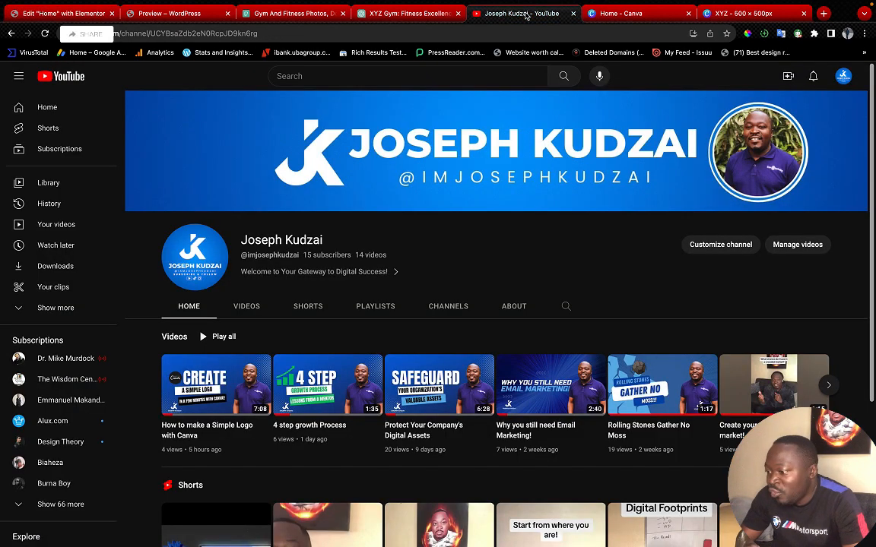
scroll(227, 337, "down", 2)
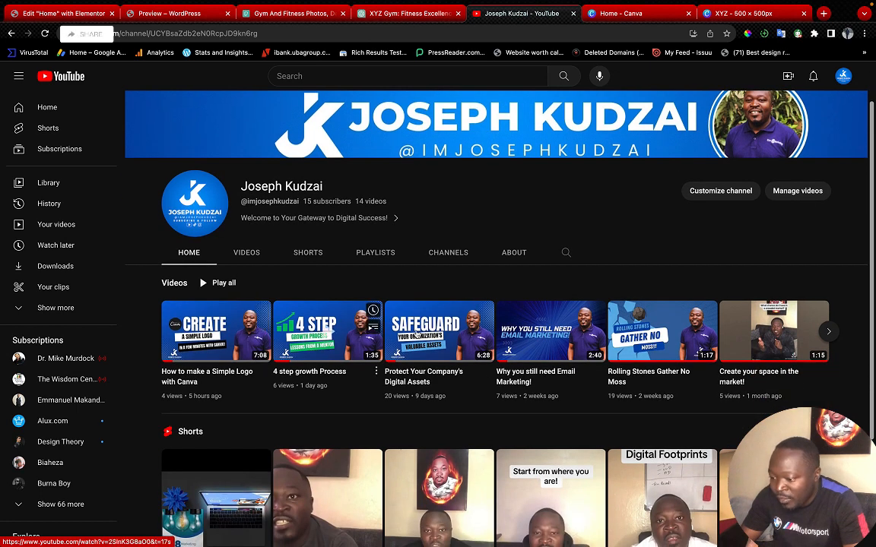
right_click(324, 327)
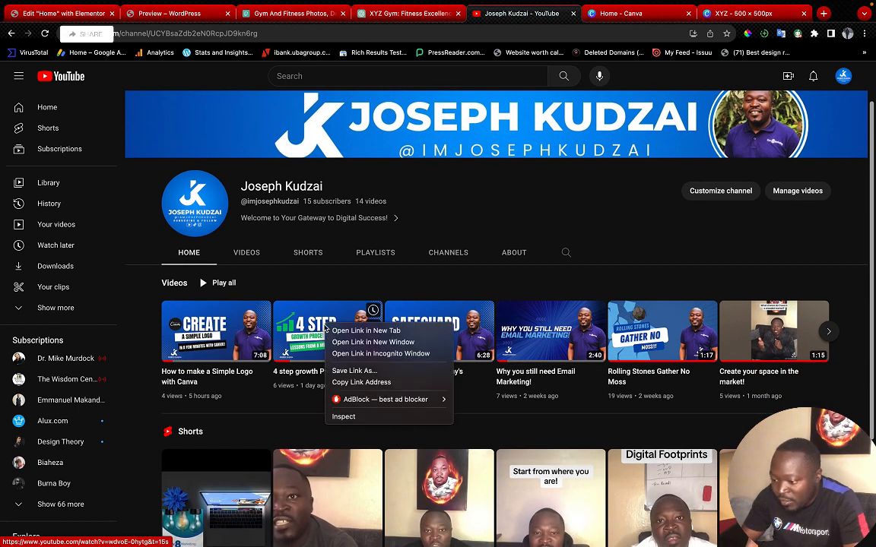
left_click(354, 383)
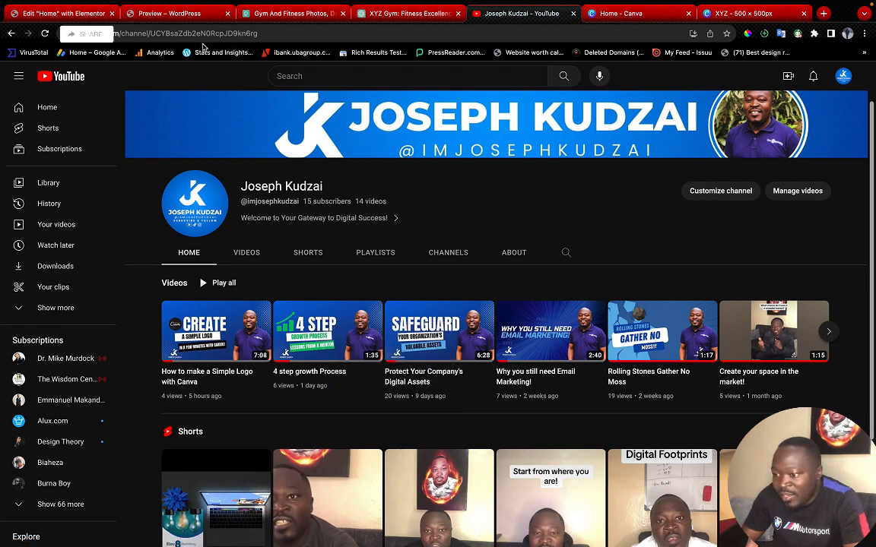
Return to the Elementor editor and replace the Video widget's placeholder link with the copied YouTube link
left_click(76, 15)
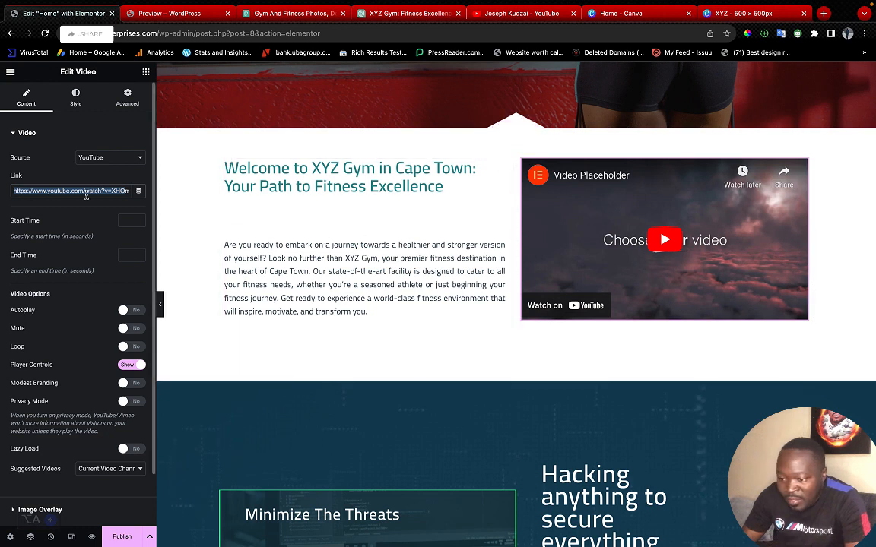
left_click(108, 191)
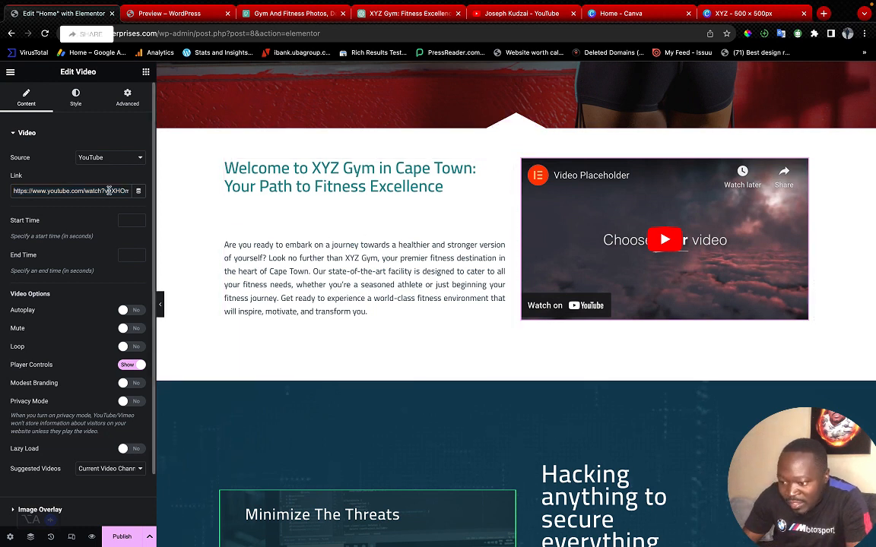
key("ctrl+a")
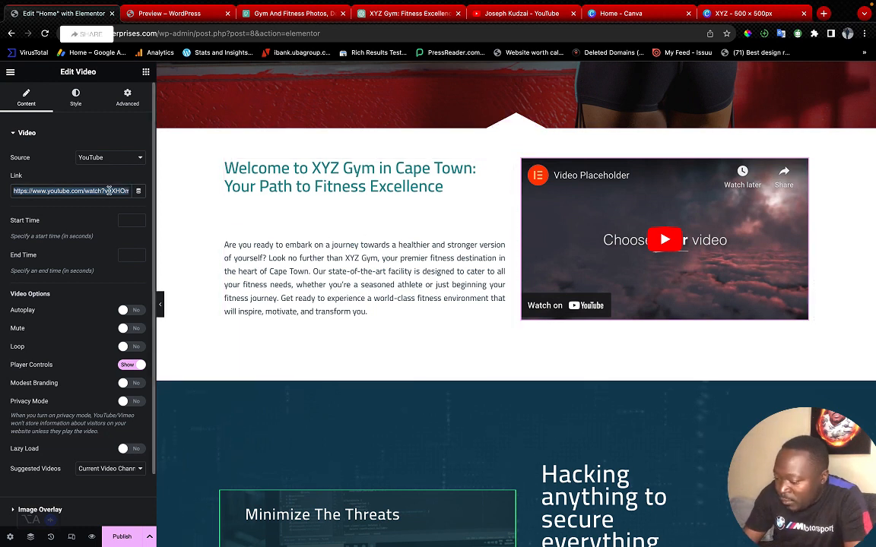
key("BackSpace")
key("ctrl+v")
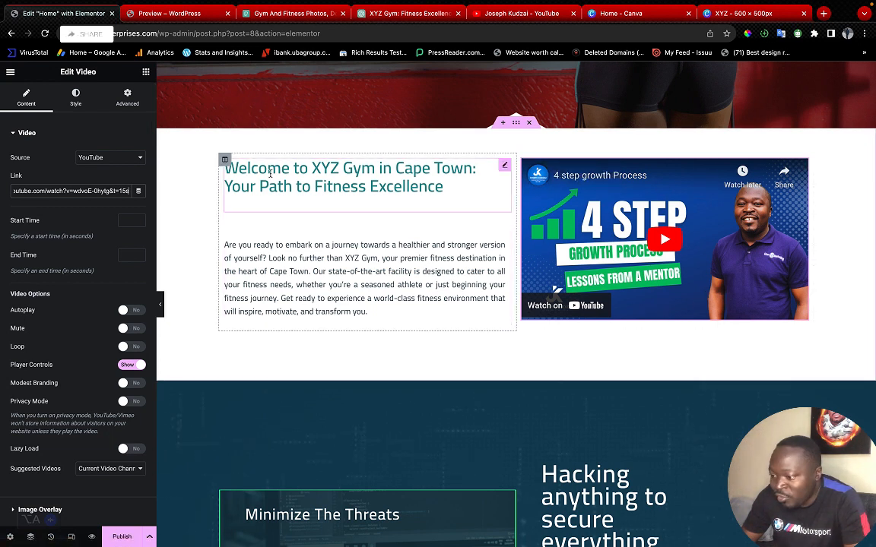
Change the text color of the "Welcome to XYZ Gym in Cape Town" heading to bright red, #FF0101
left_click(506, 167)
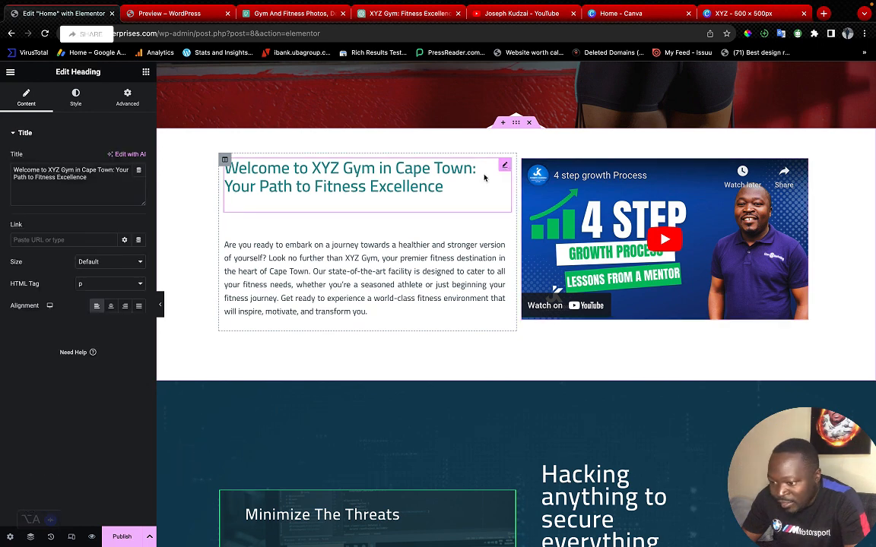
left_click(76, 93)
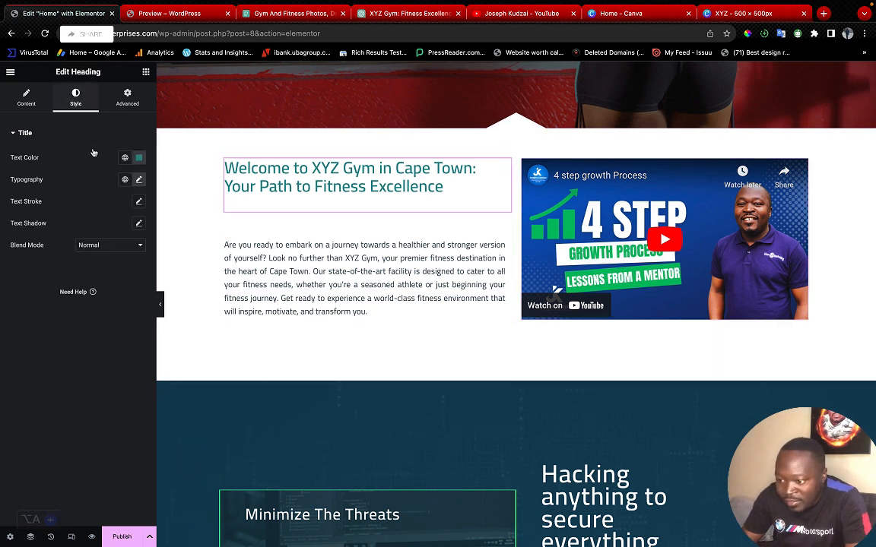
left_click(139, 159)
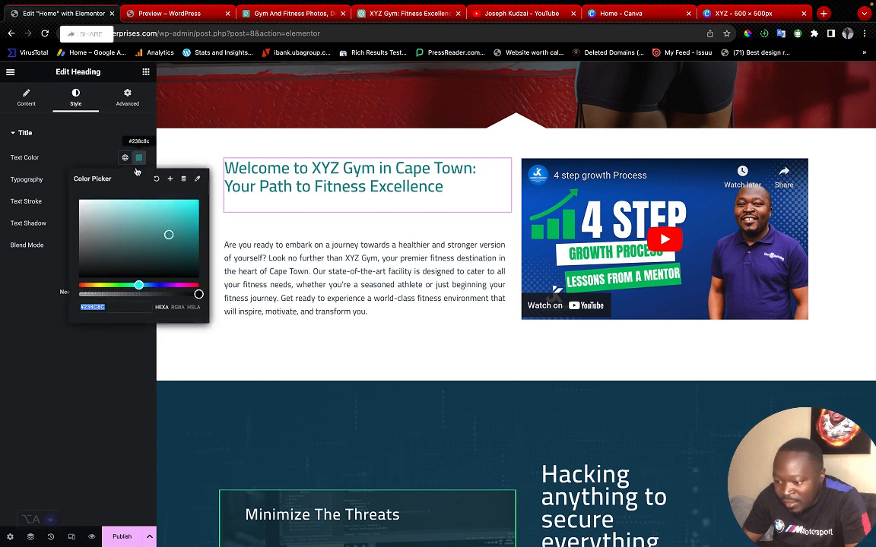
left_click_drag(164, 286, 198, 286)
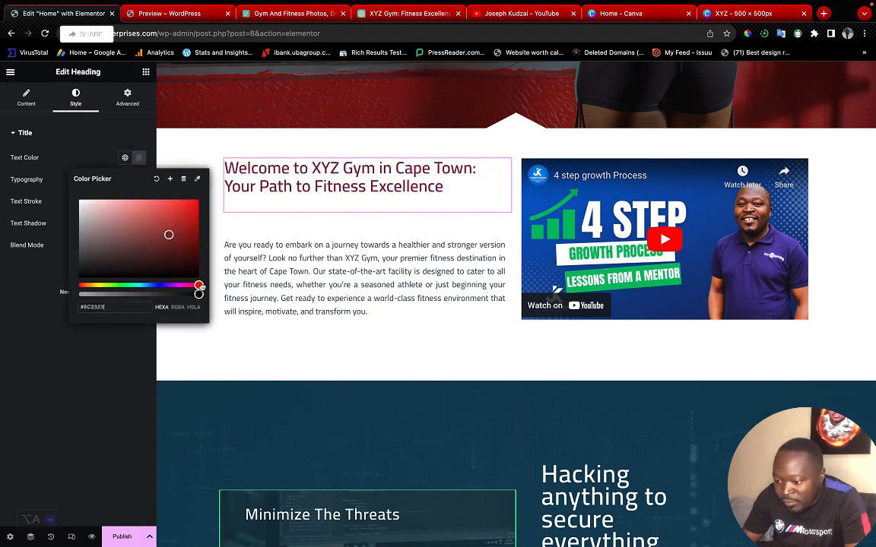
left_click_drag(171, 237, 197, 199)
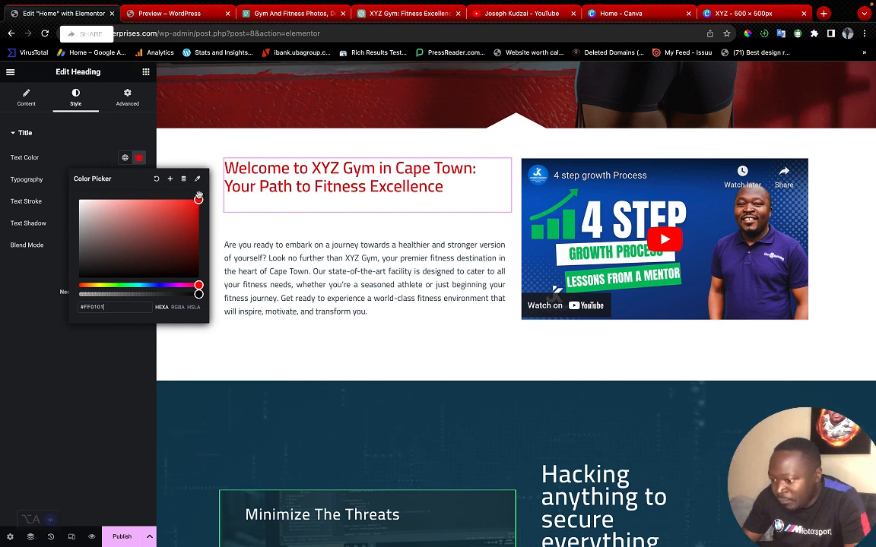
left_click(89, 132)
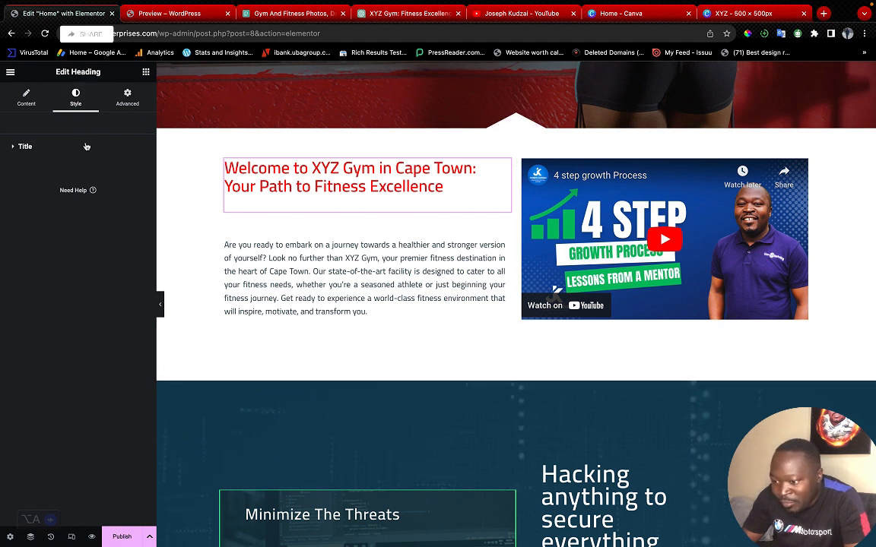
Set the font weight of the XYZ Gym welcome heading to 700 (Bold) in its typography settings
left_click(86, 146)
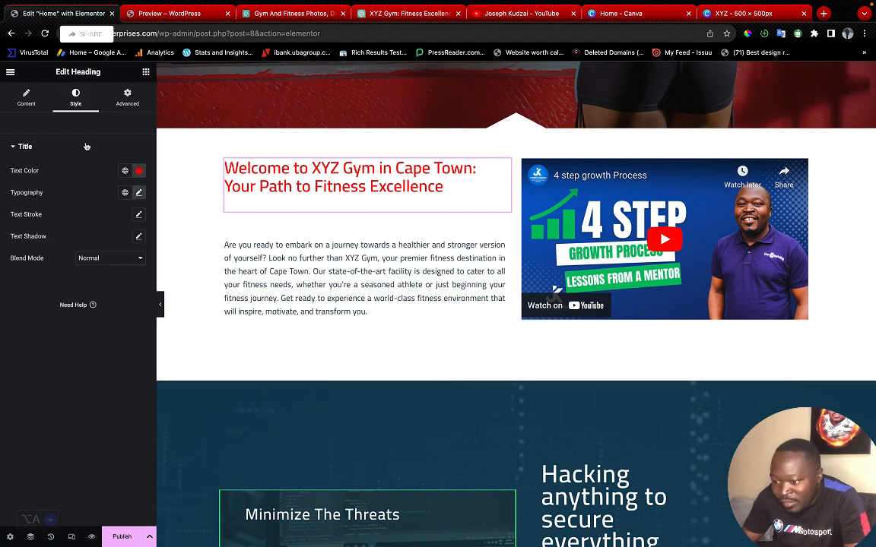
left_click(139, 193)
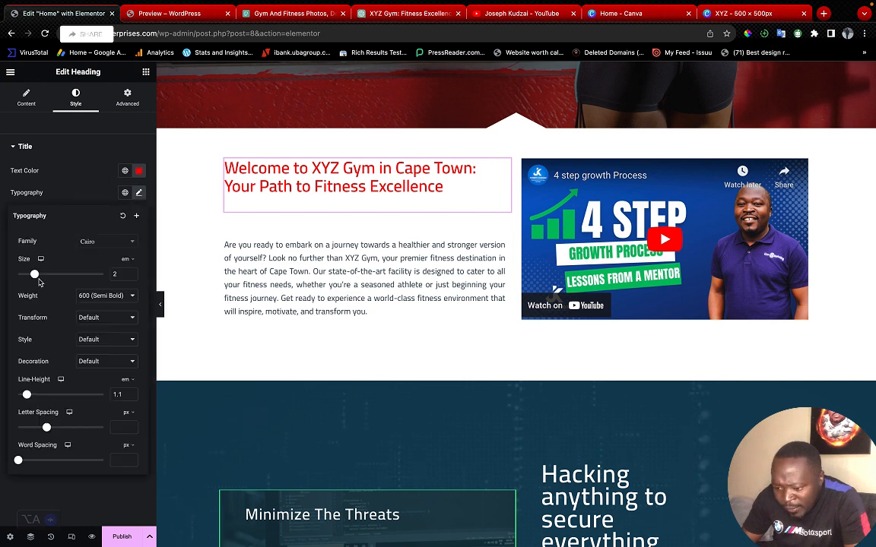
left_click(133, 298)
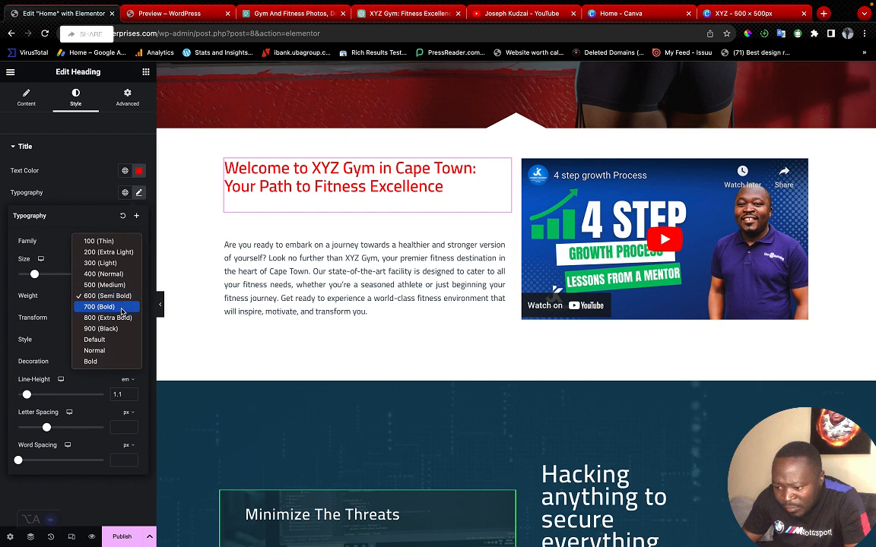
left_click(121, 308)
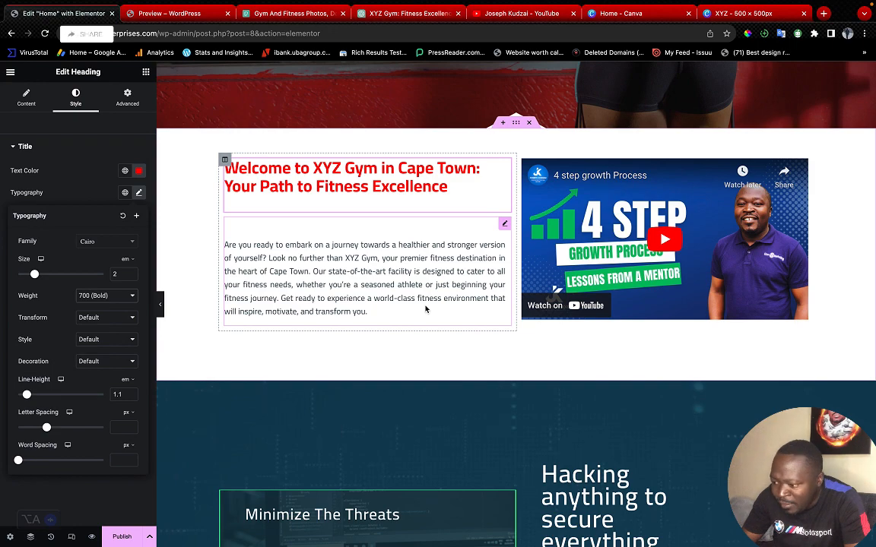
Review the restyled welcome section together with the hero above and the "Hacking anything to secure everything" section below
scroll(426, 308, "down", 2)
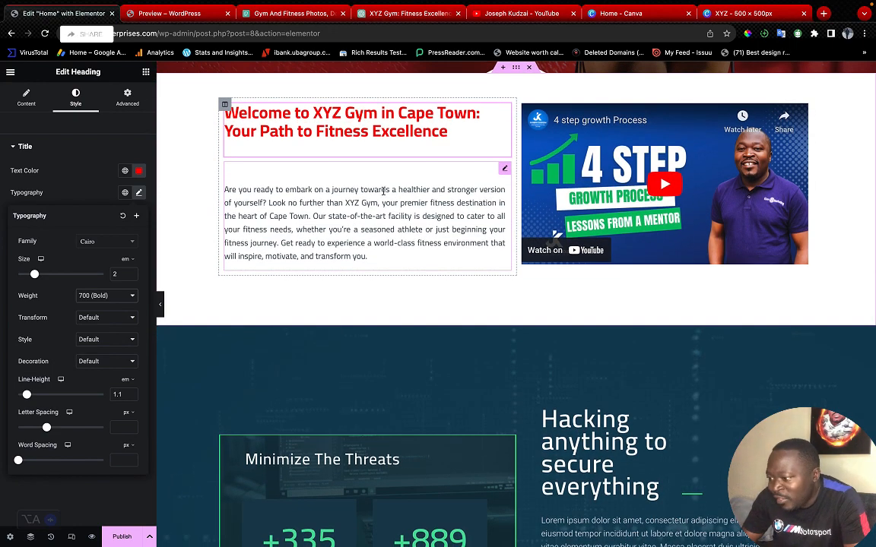
scroll(420, 228, "up", 5)
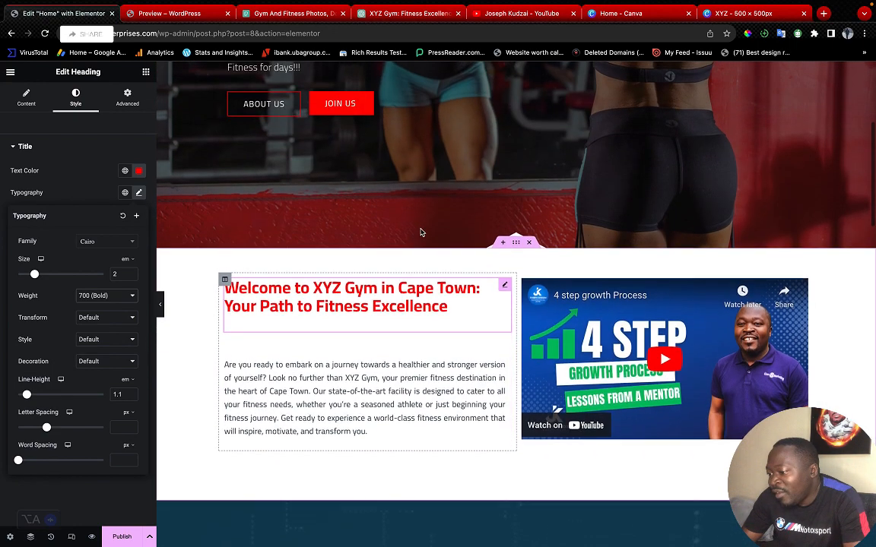
scroll(408, 371, "down", 3)
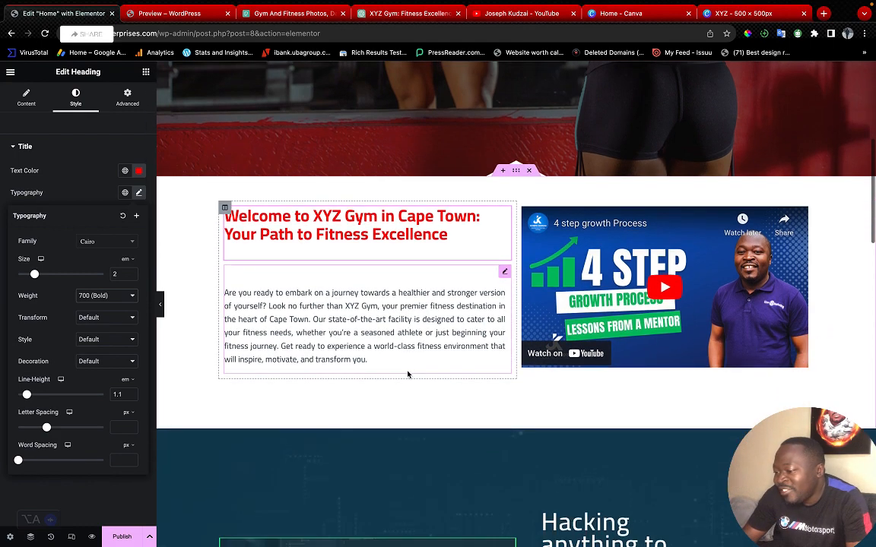
scroll(409, 371, "up", 5)
scroll(357, 439, "down", 13)
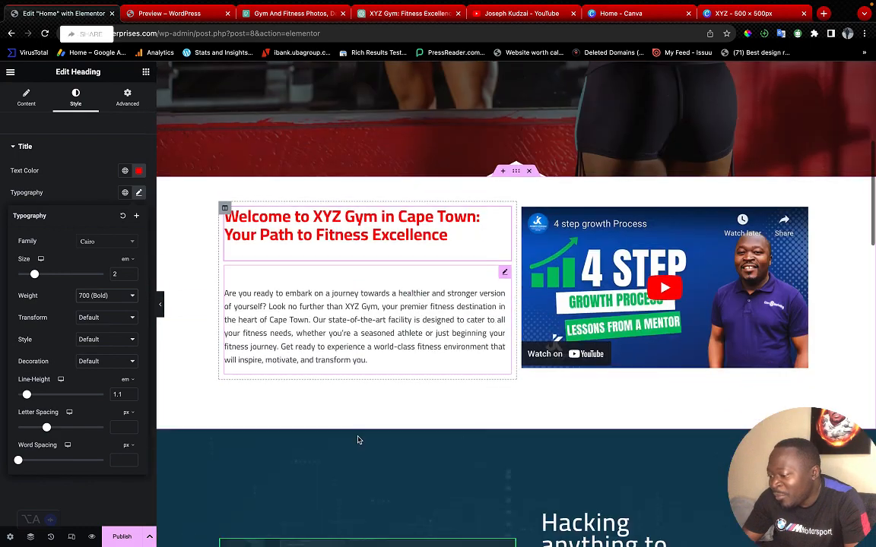
scroll(359, 440, "up", 2)
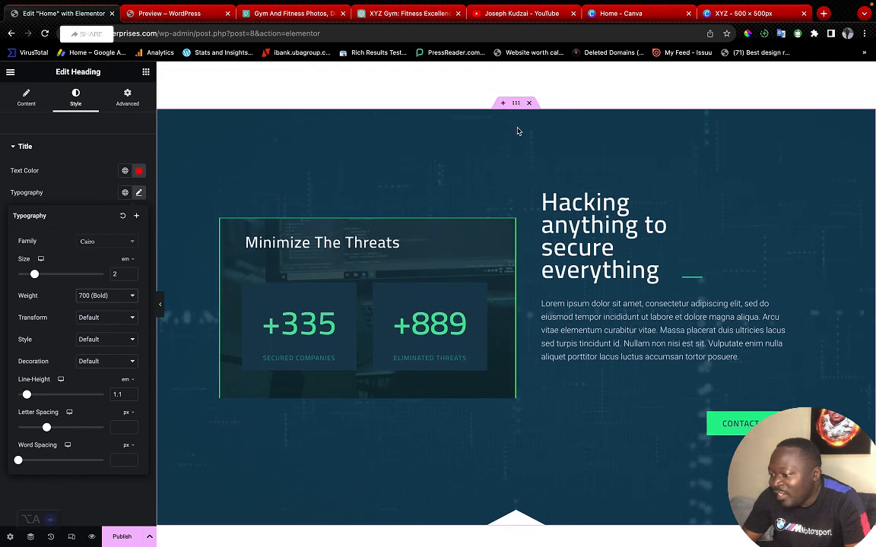
scroll(520, 132, "down", 1)
scroll(519, 132, "up", 1)
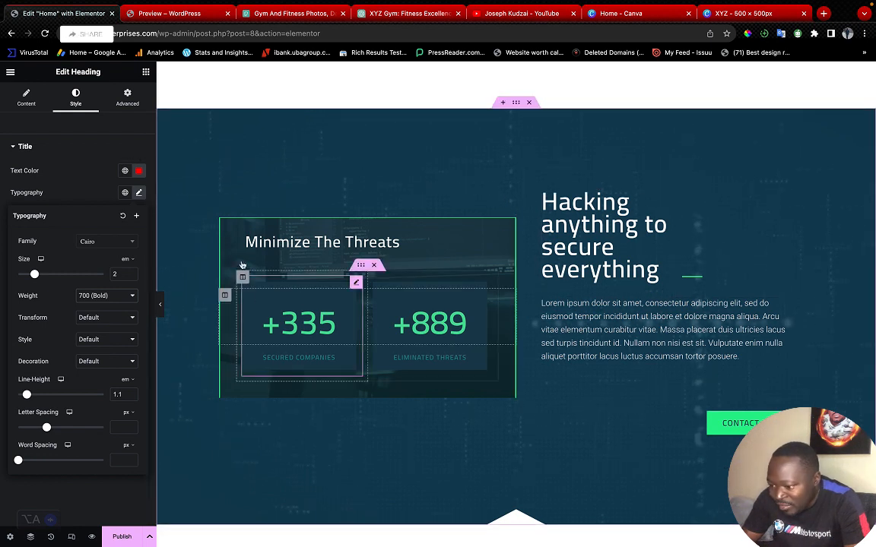
Remove the background video link from the "Hacking anything to secure everything" section and switch its background type to Classic
left_click(516, 103)
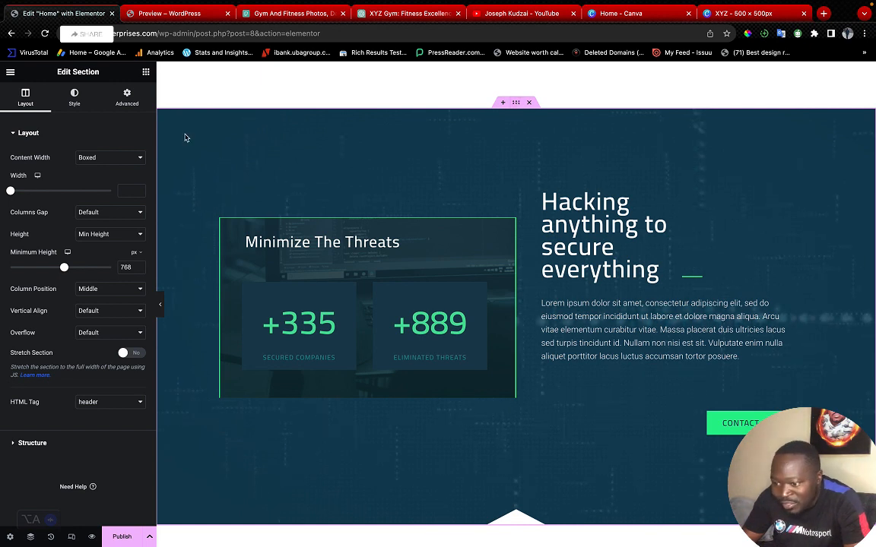
left_click(75, 103)
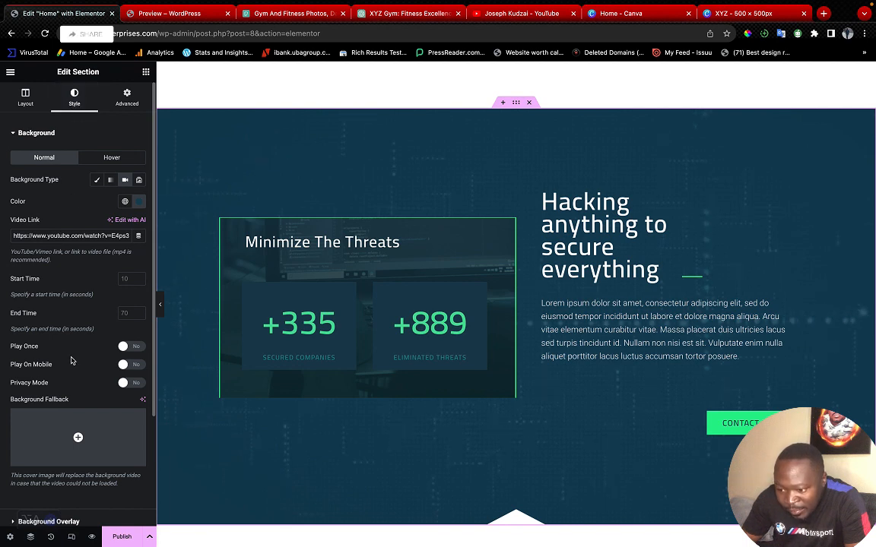
triple_click(111, 236)
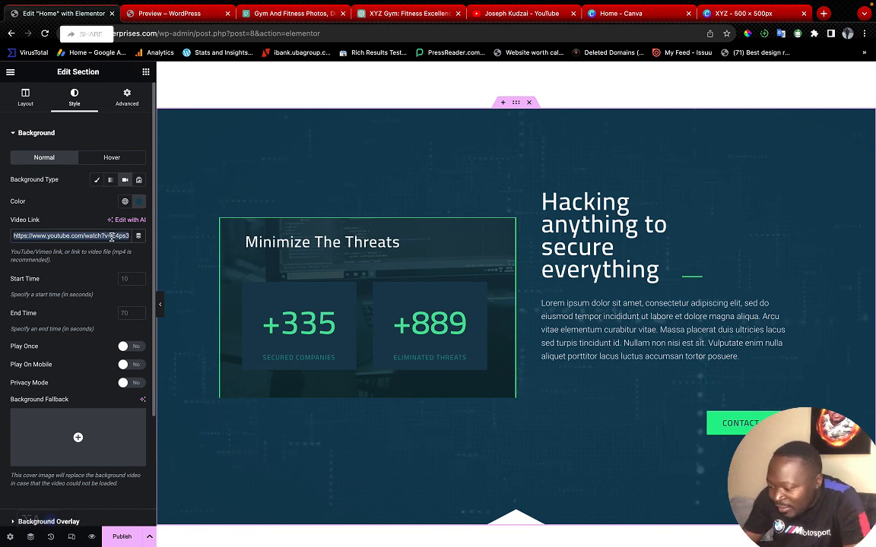
key("BackSpace")
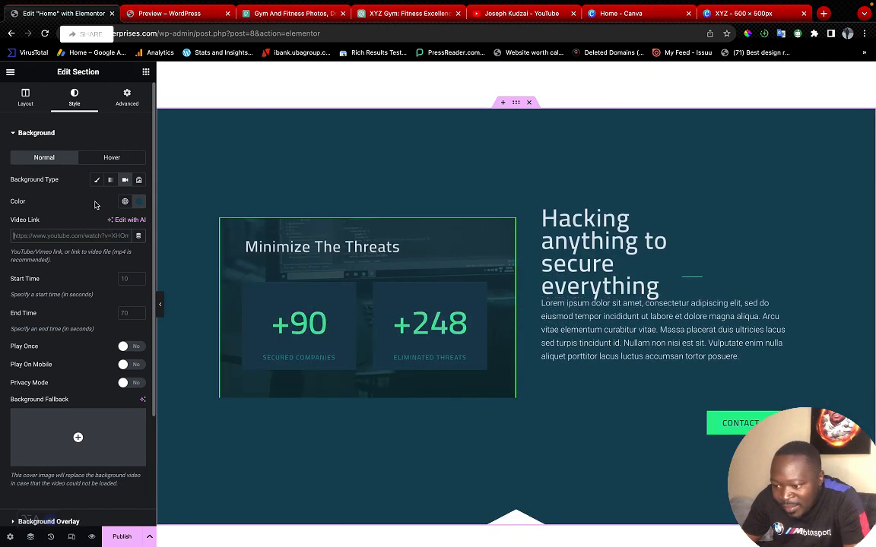
left_click(97, 180)
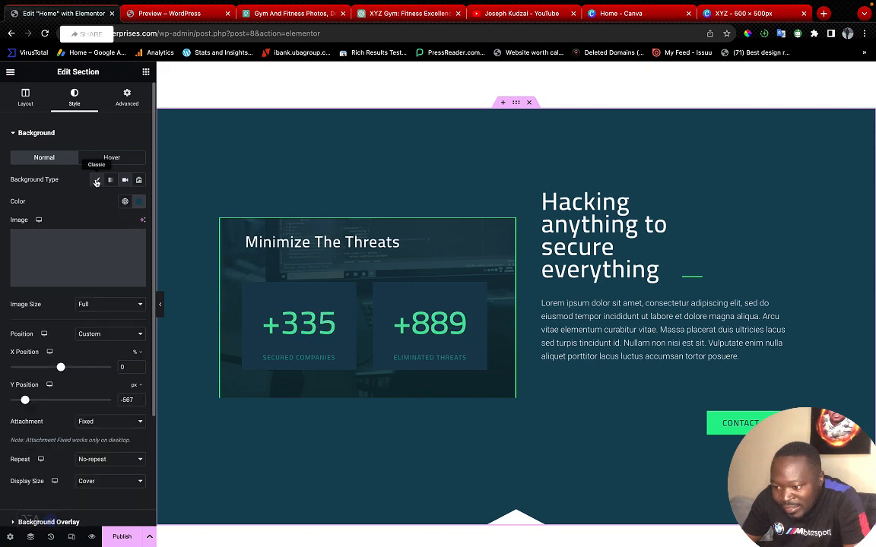
Use the media library's gym photo of women flexing as the background image of the "Hacking anything to secure everything" section
left_click(79, 282)
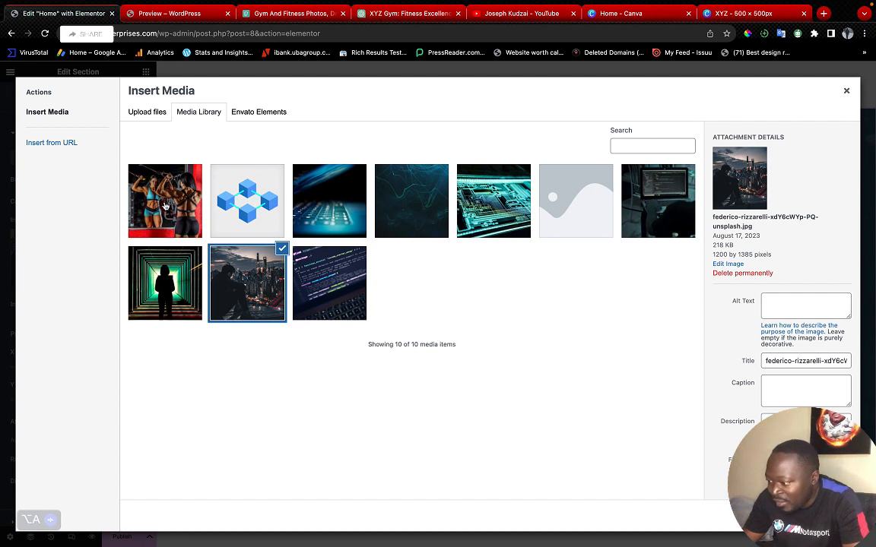
left_click(165, 206)
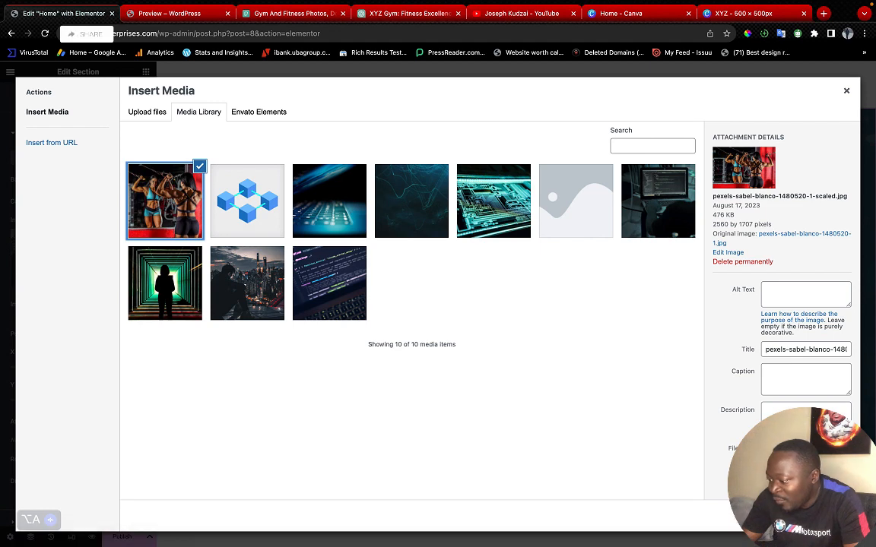
left_click(822, 516)
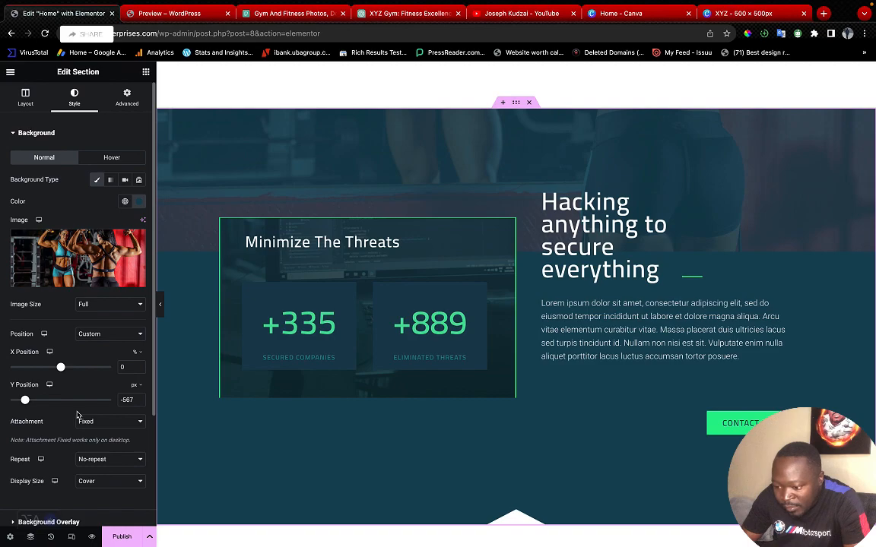
scroll(392, 338, "down", 3)
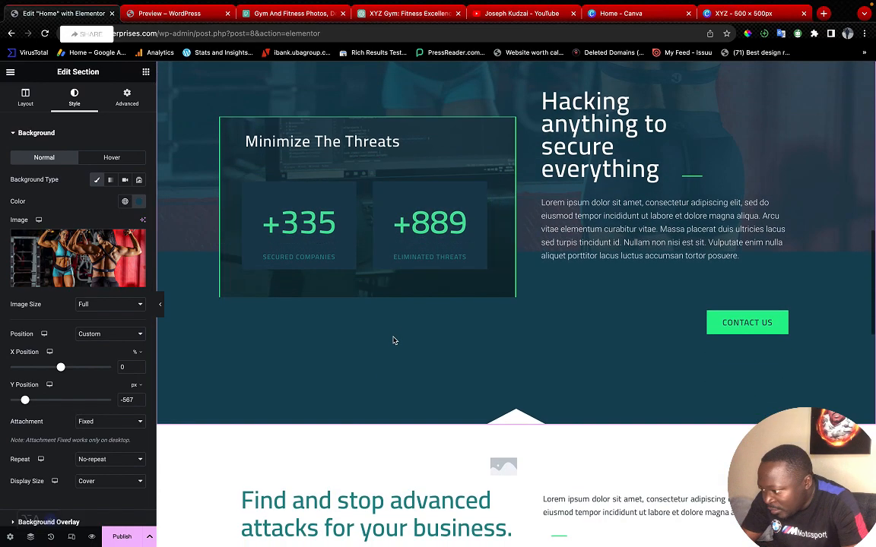
scroll(393, 341, "down", 3)
scroll(393, 341, "up", 7)
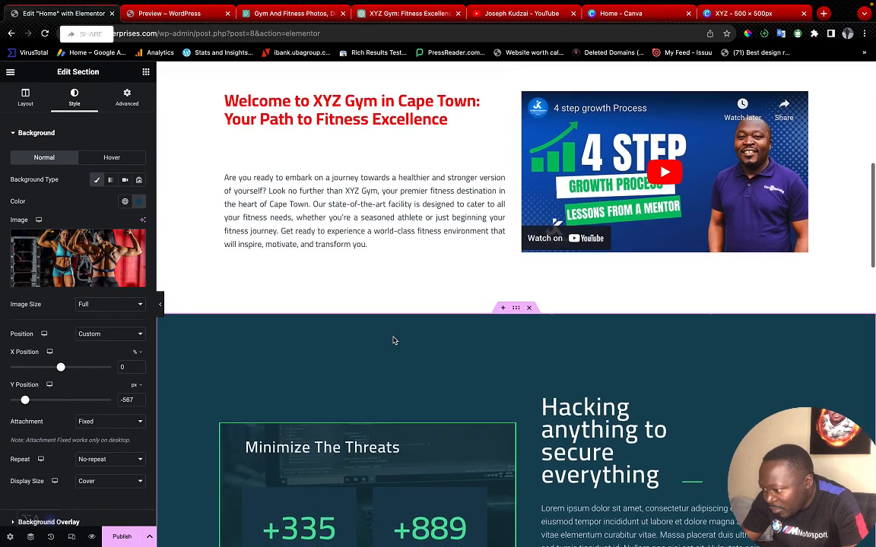
Set the Y position of the gym background image in the "Hacking anything to secure everything" section to -29 px
scroll(393, 341, "down", 5)
scroll(393, 341, "up", 2)
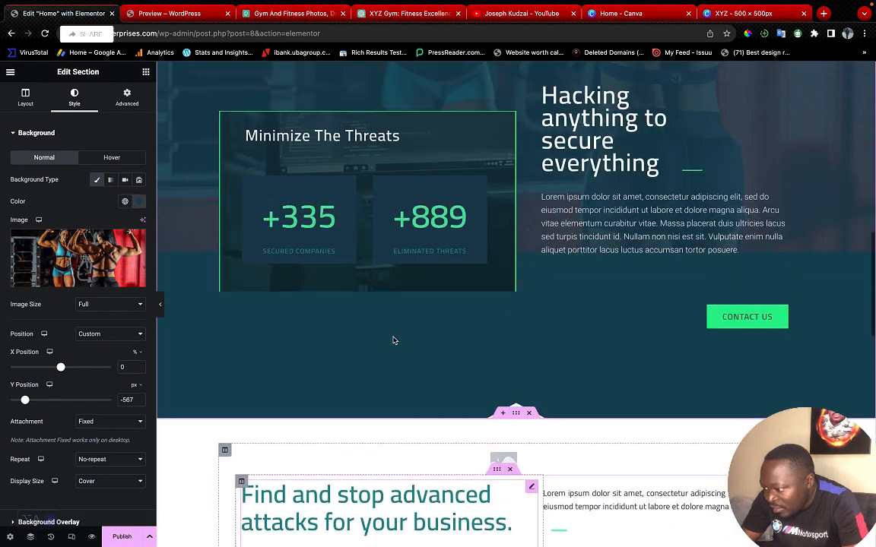
scroll(393, 341, "up", 2)
scroll(393, 340, "down", 2)
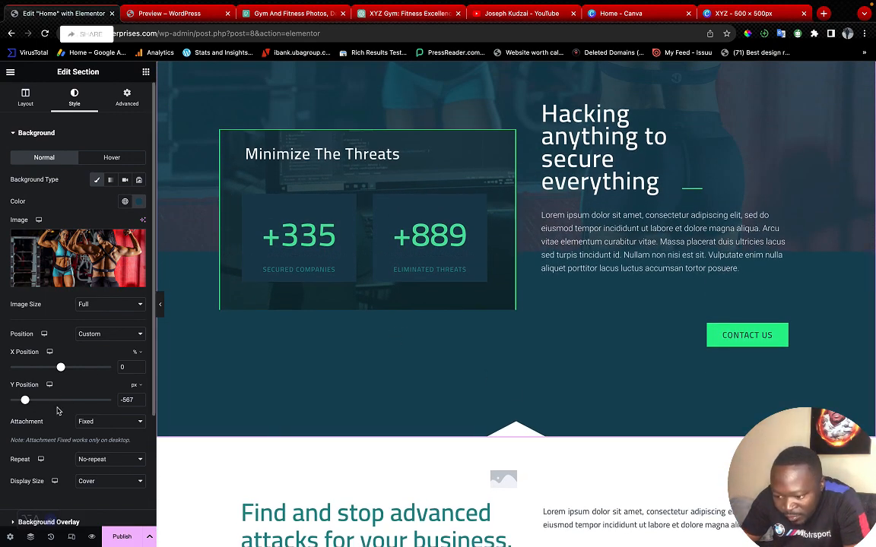
scroll(57, 411, "down", 3)
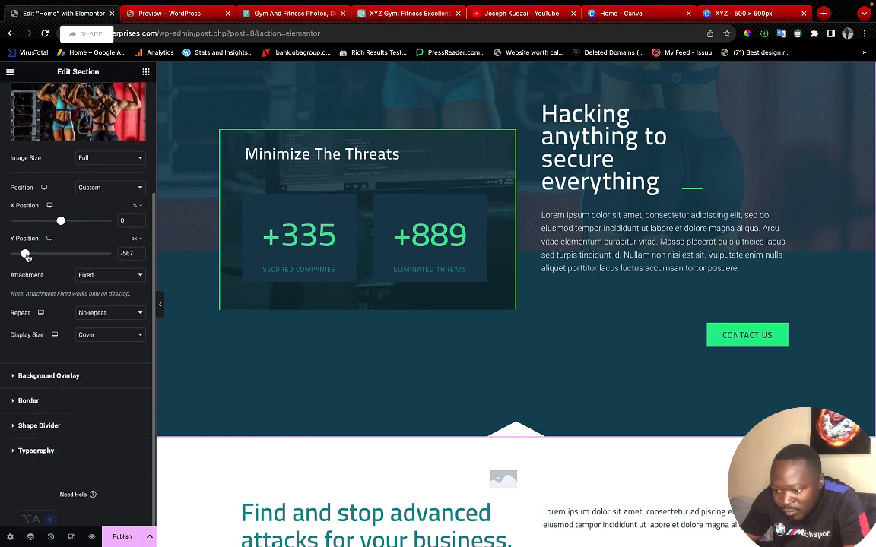
left_click_drag(27, 257, 59, 253)
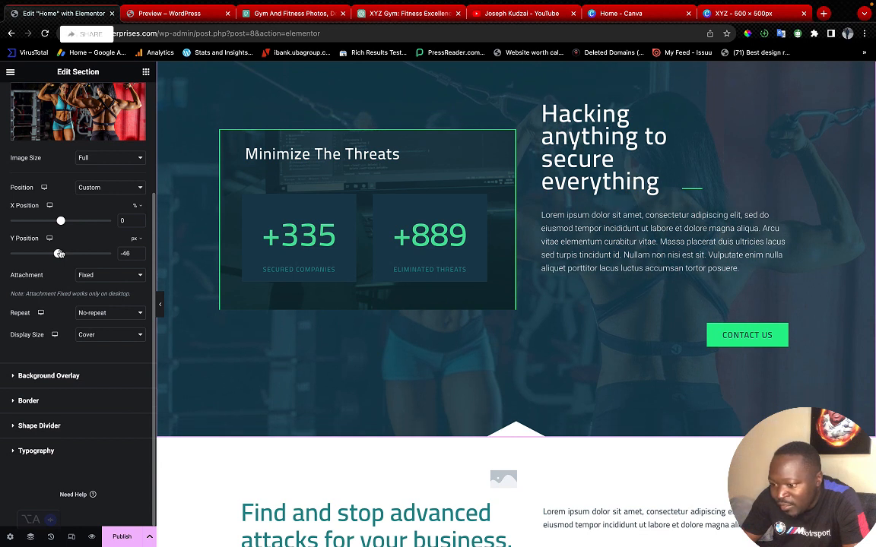
left_click_drag(58, 254, 58, 253)
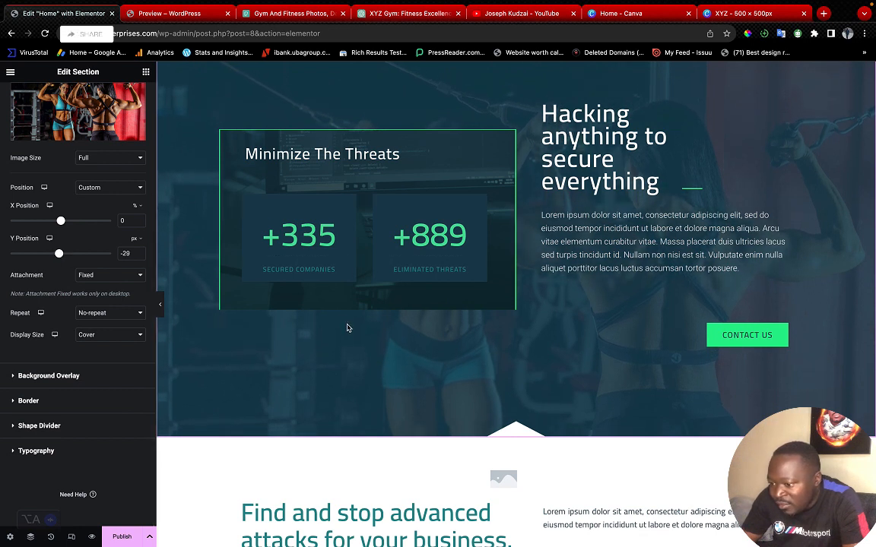
Change the background overlay of the "Hacking anything to secure everything" section to black (#000000) with an opacity of 0.61
scroll(347, 327, "up", 2)
scroll(348, 328, "down", 3)
scroll(347, 328, "up", 7)
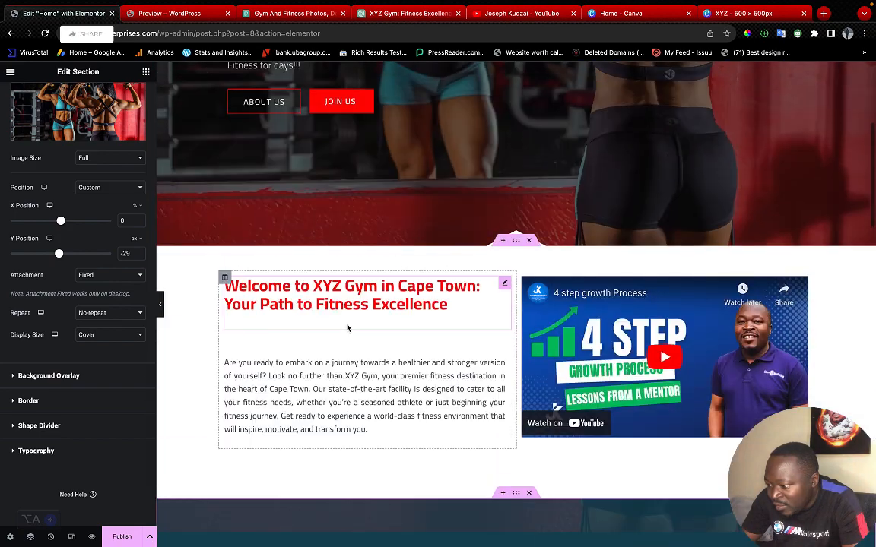
scroll(348, 328, "down", 7)
scroll(348, 328, "up", 2)
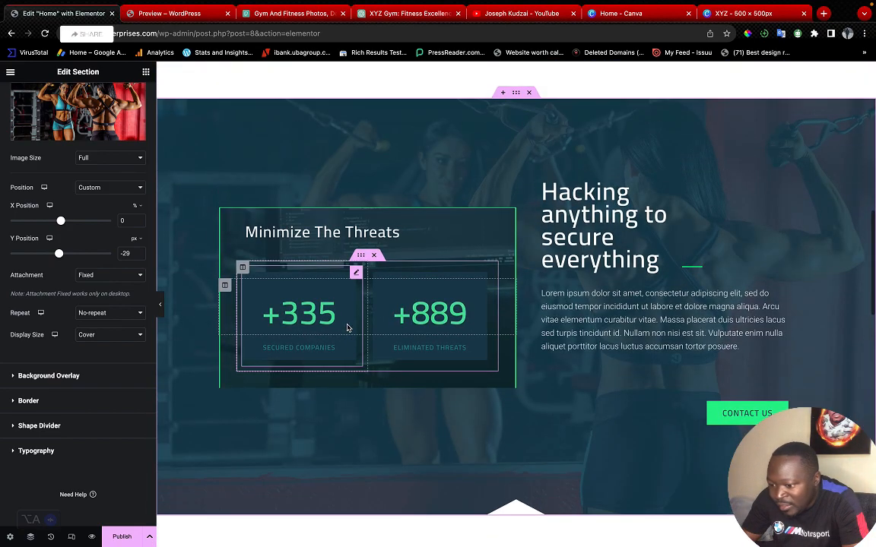
scroll(347, 327, "down", 3)
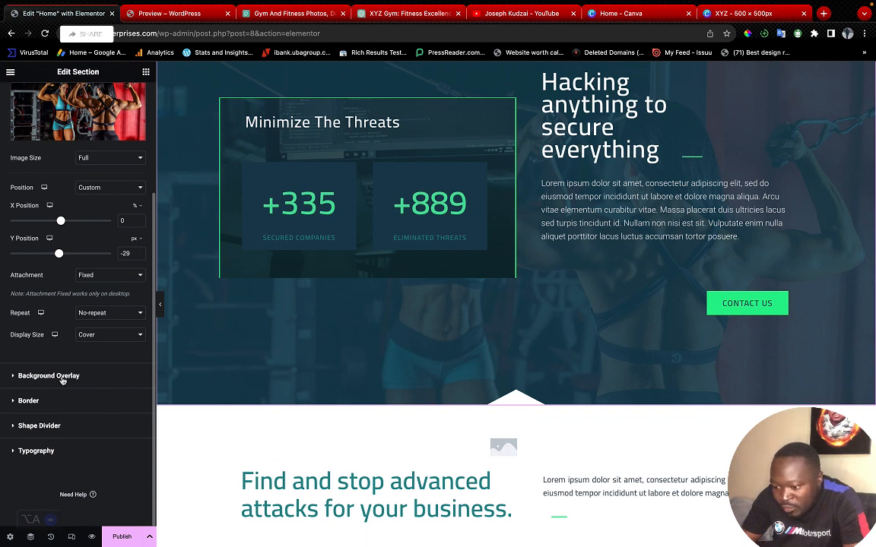
left_click(63, 378)
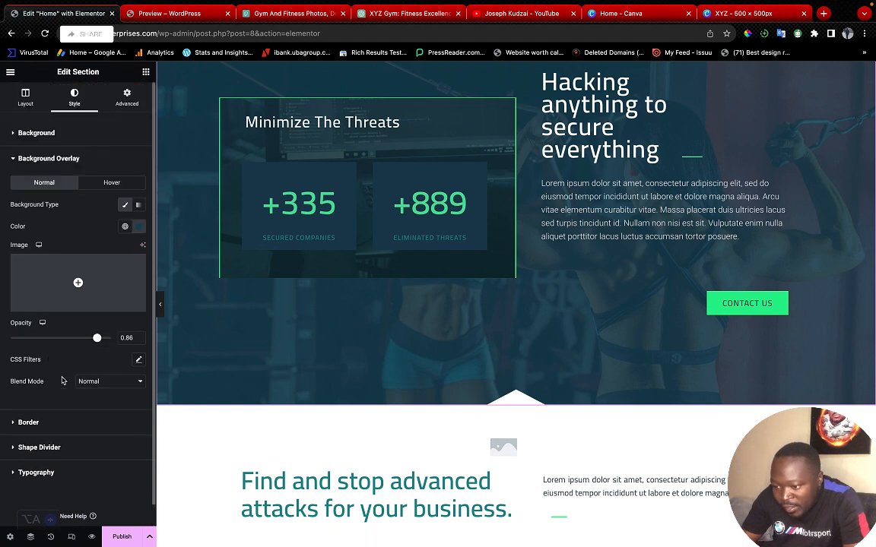
left_click(139, 227)
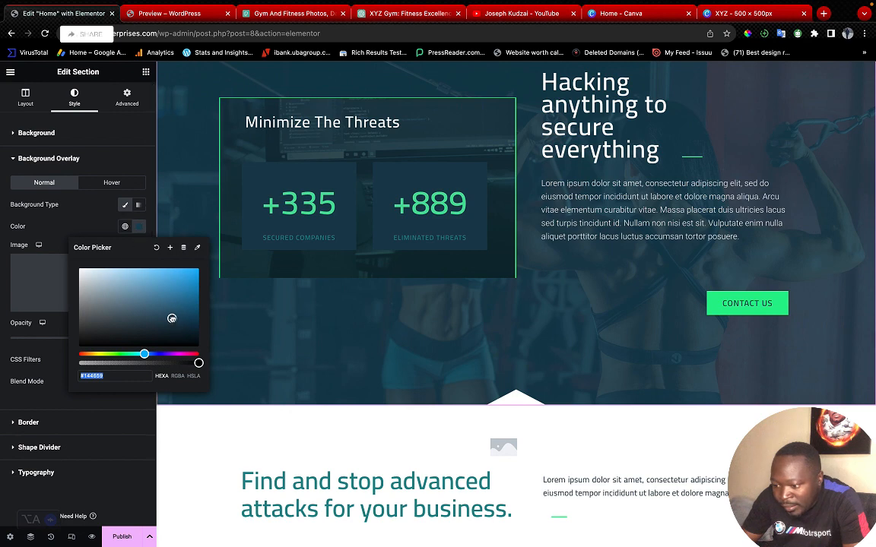
left_click_drag(172, 319, 77, 352)
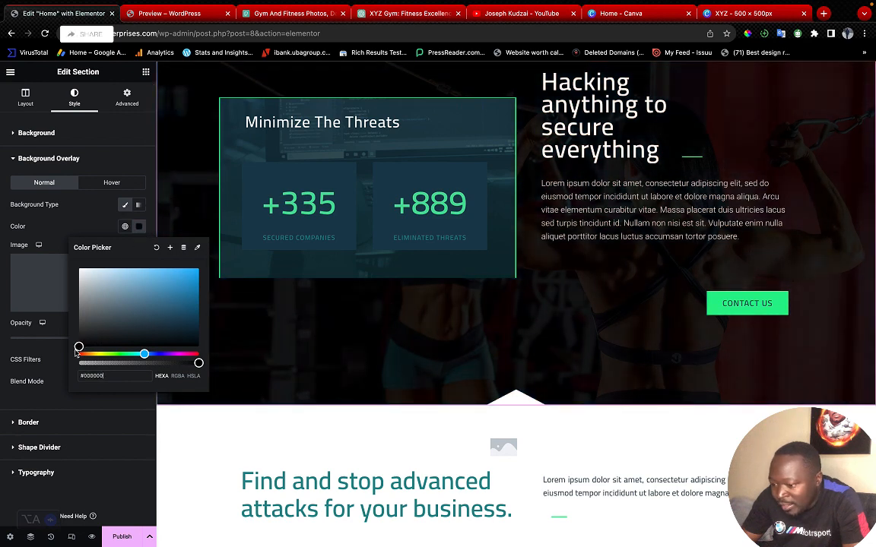
left_click(37, 348)
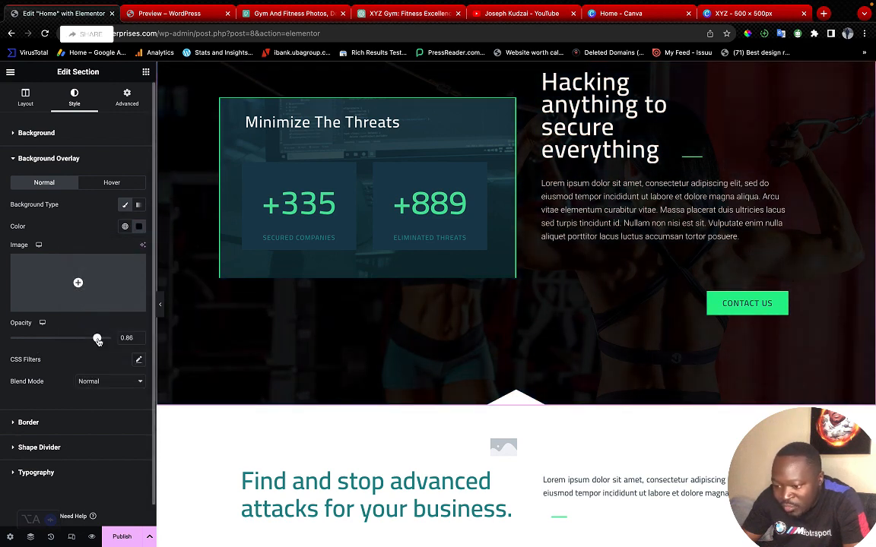
left_click_drag(98, 338, 81, 339)
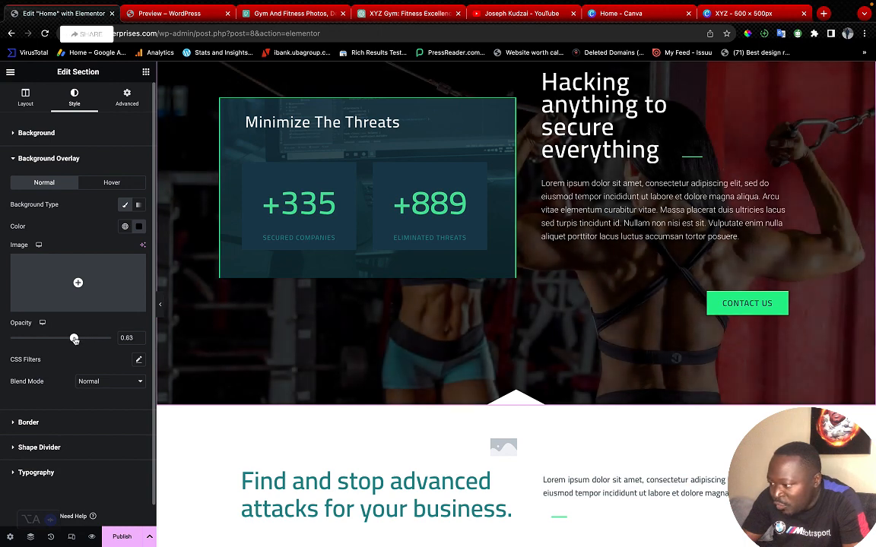
Delete the "Minimize The Threats" column with its counters and the green-line column beside the "Hacking anything to secure everything" heading
scroll(338, 332, "up", 3)
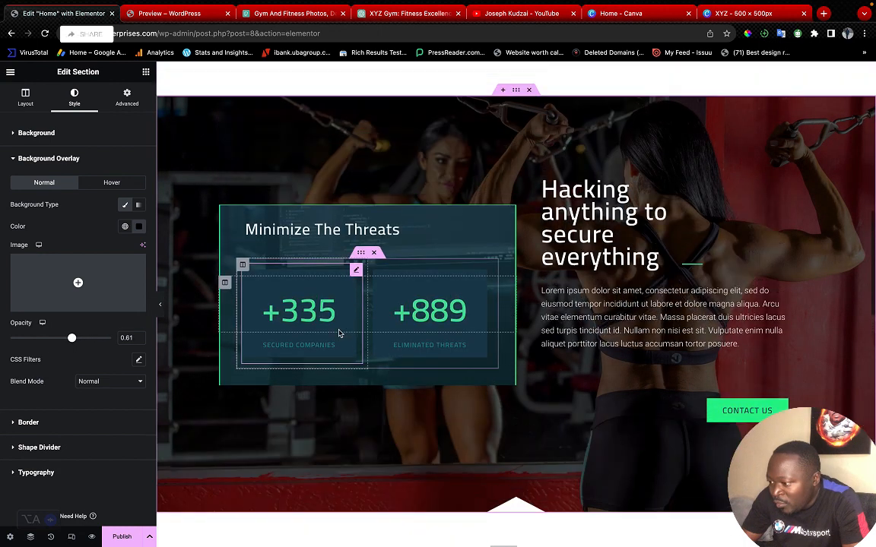
scroll(339, 333, "down", 1)
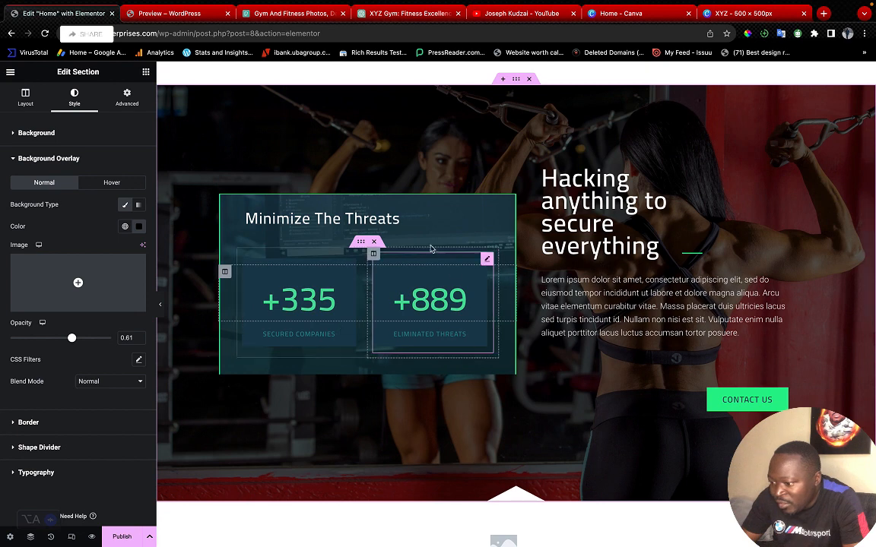
left_click(374, 242)
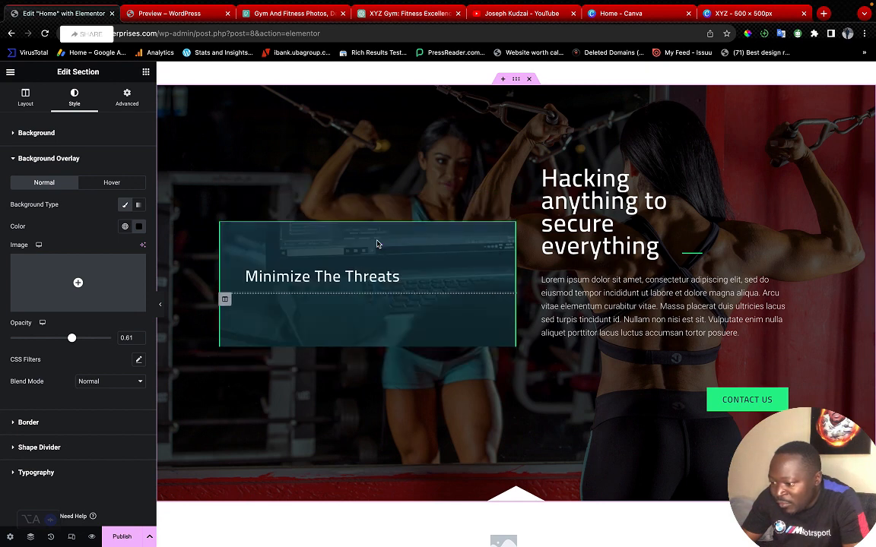
left_click(226, 300)
right_click(226, 301)
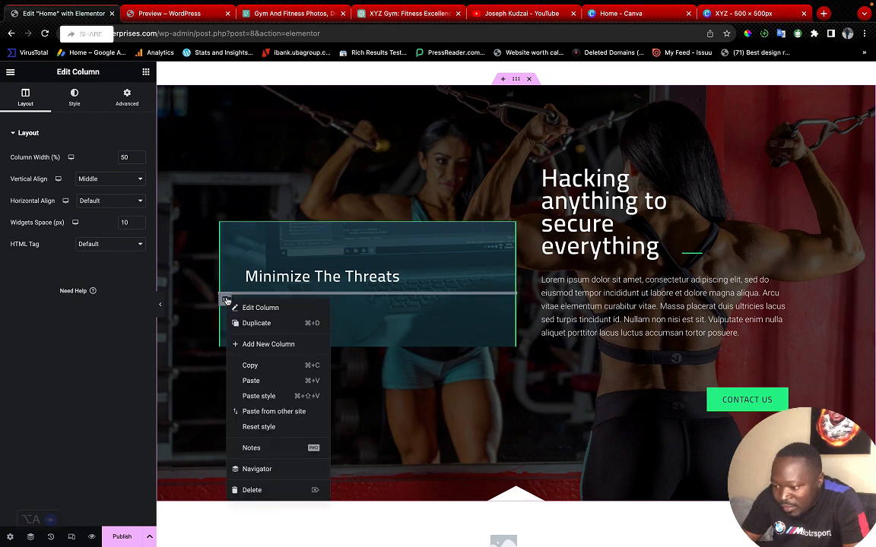
left_click(251, 490)
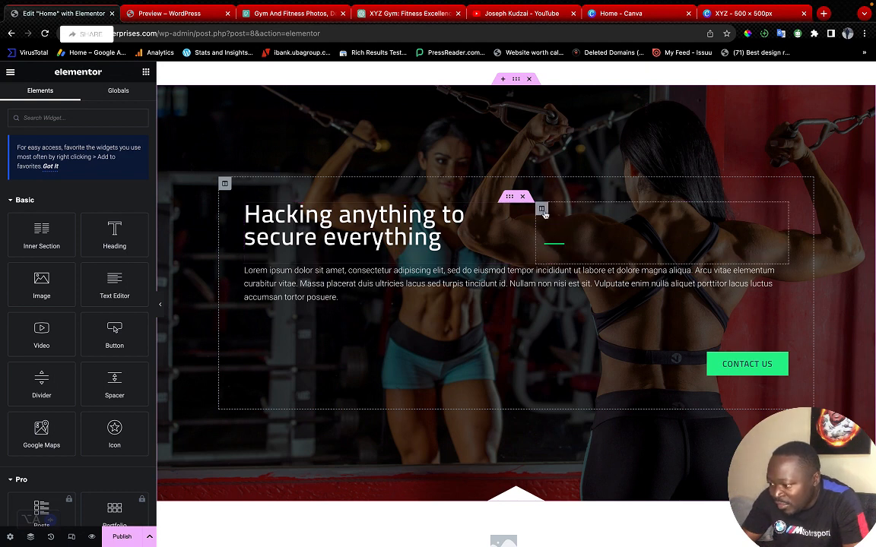
right_click(542, 209)
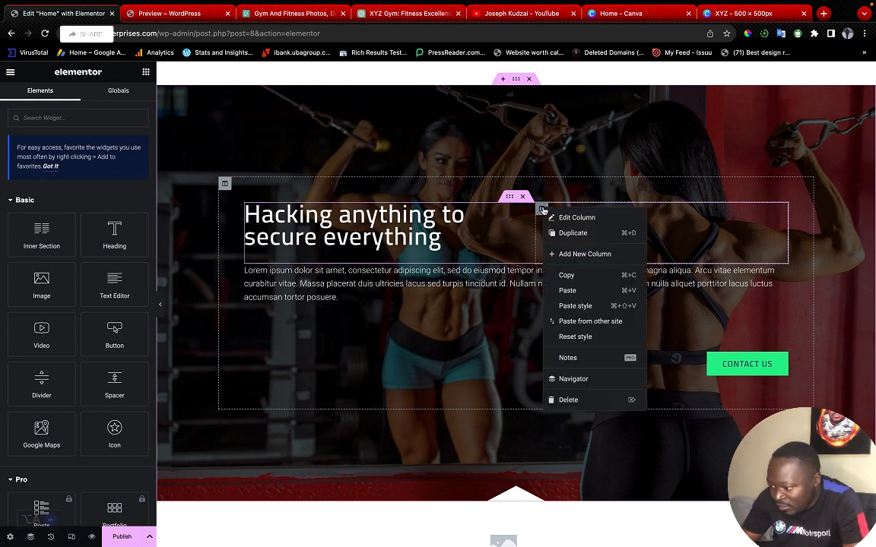
left_click(570, 400)
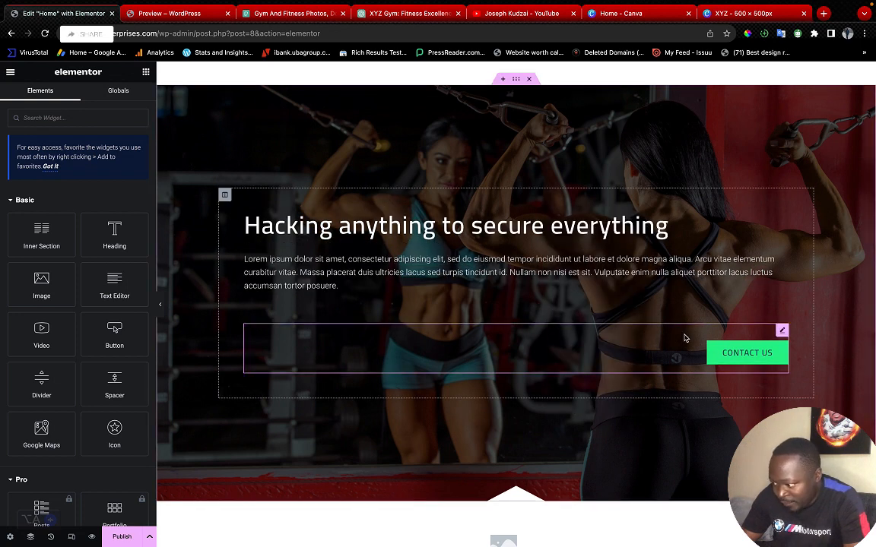
Change the text of the Contact Us button in the "Hacking anything to secure everything" section to "View Our Team"
left_click(782, 331)
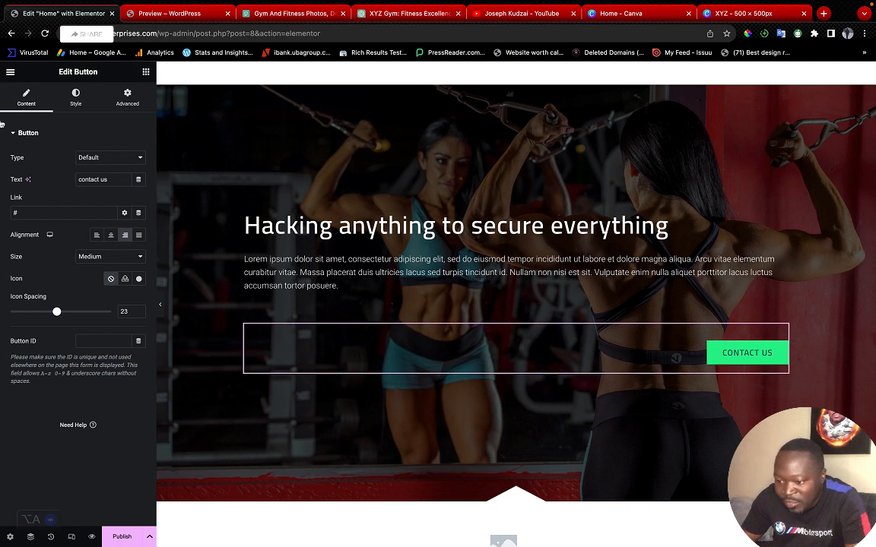
left_click_drag(112, 180, 80, 174)
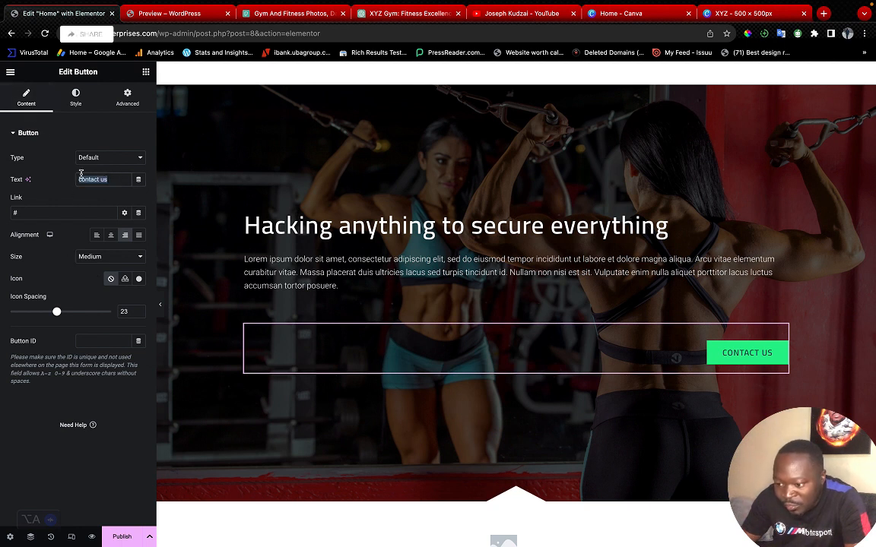
type("Vie")
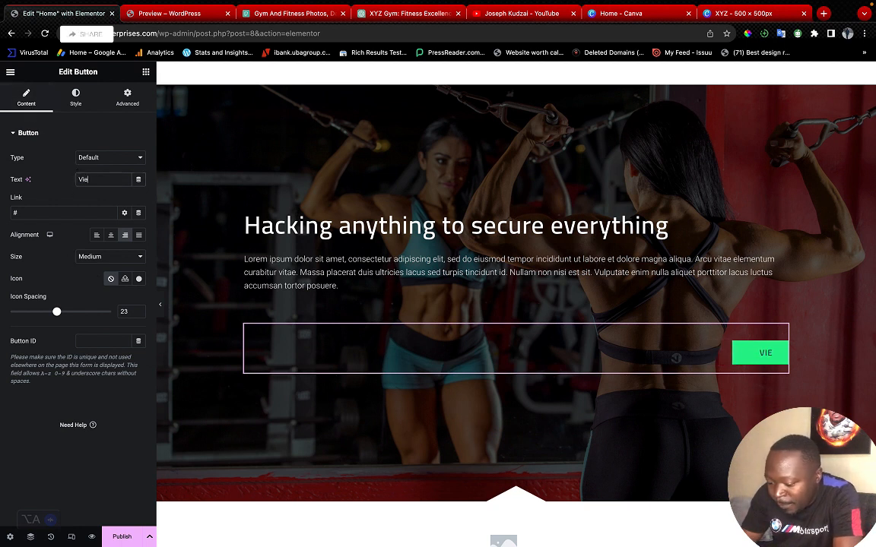
type("w Our T")
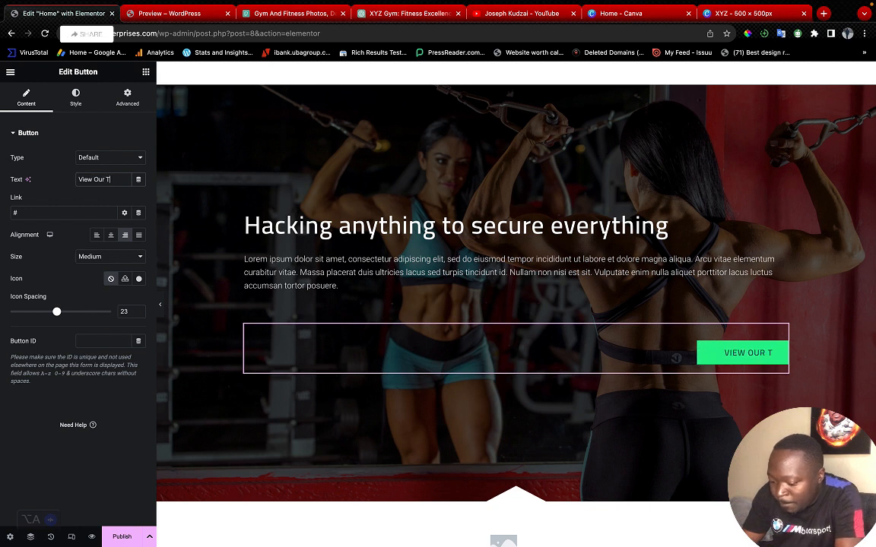
type("eam")
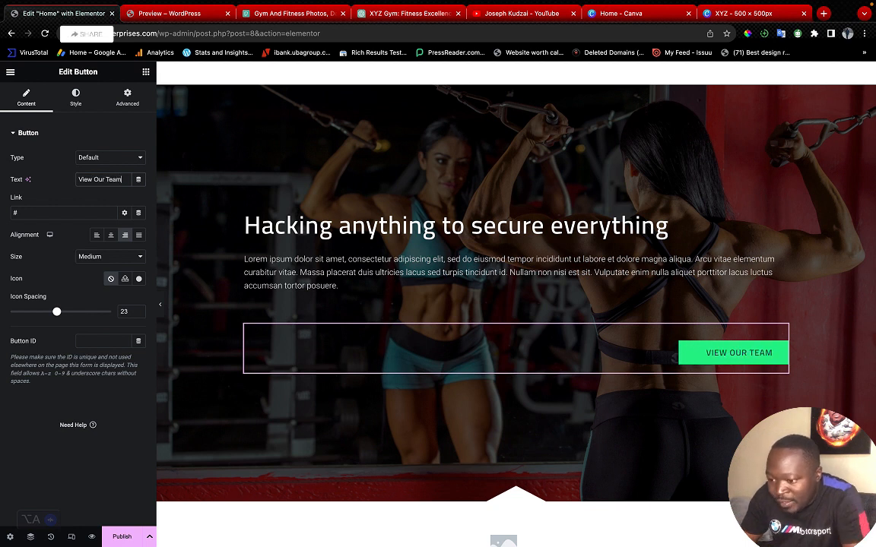
Style the View Our Team button with a red background (#FF0738) and white text (#FFFFFF)
left_click(79, 101)
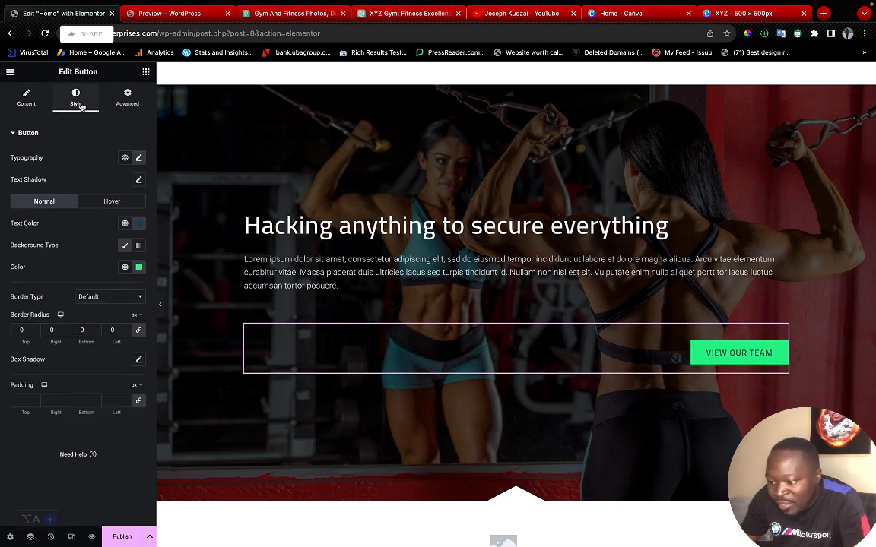
left_click(139, 267)
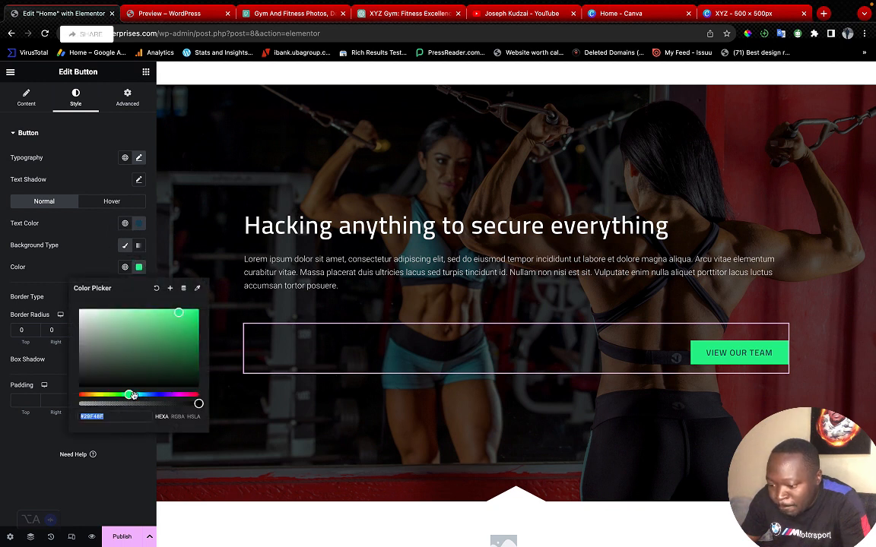
left_click_drag(131, 394, 188, 395)
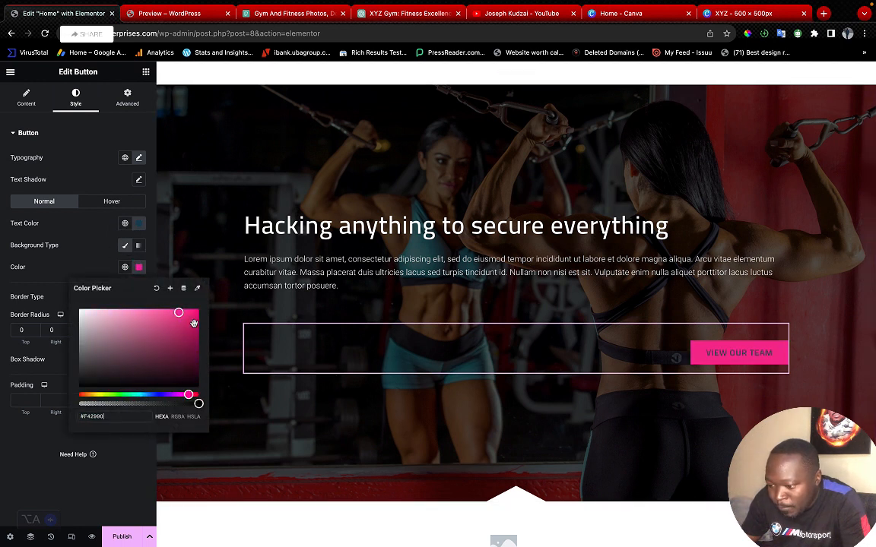
left_click_drag(193, 323, 194, 307)
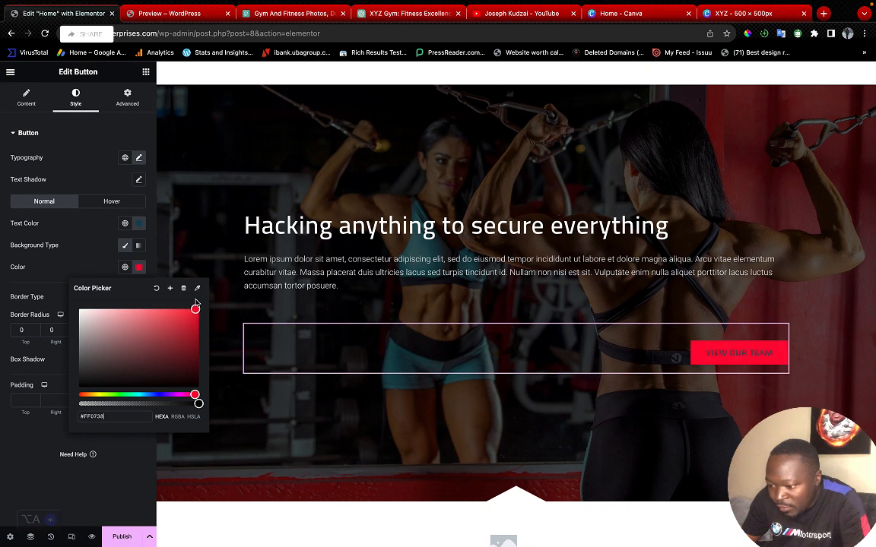
left_click(138, 224)
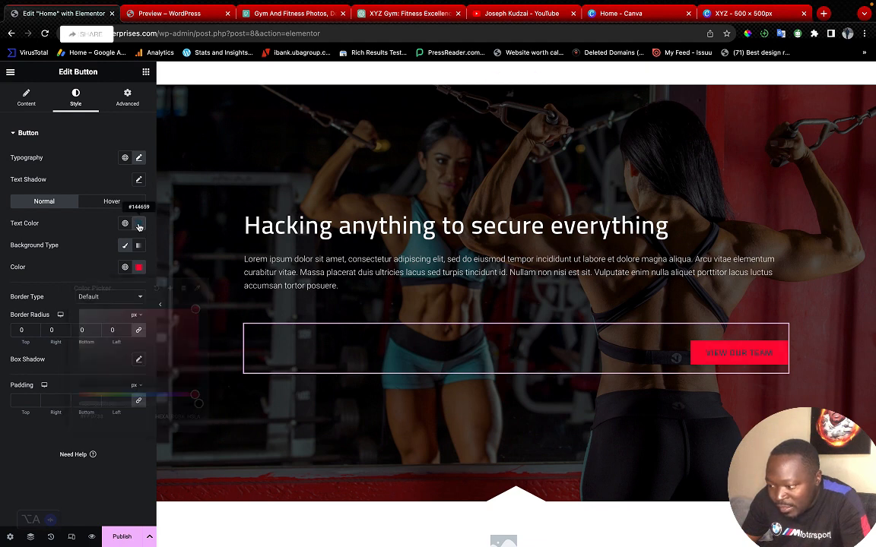
left_click_drag(91, 275, 68, 261)
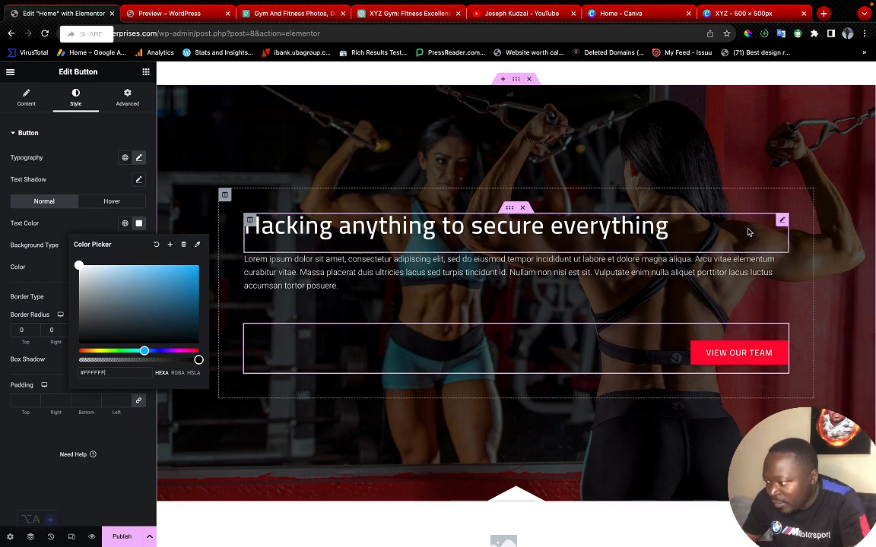
Change the title of the "Hacking anything to secure everything" heading to "Meet the trainers"
left_click(779, 223)
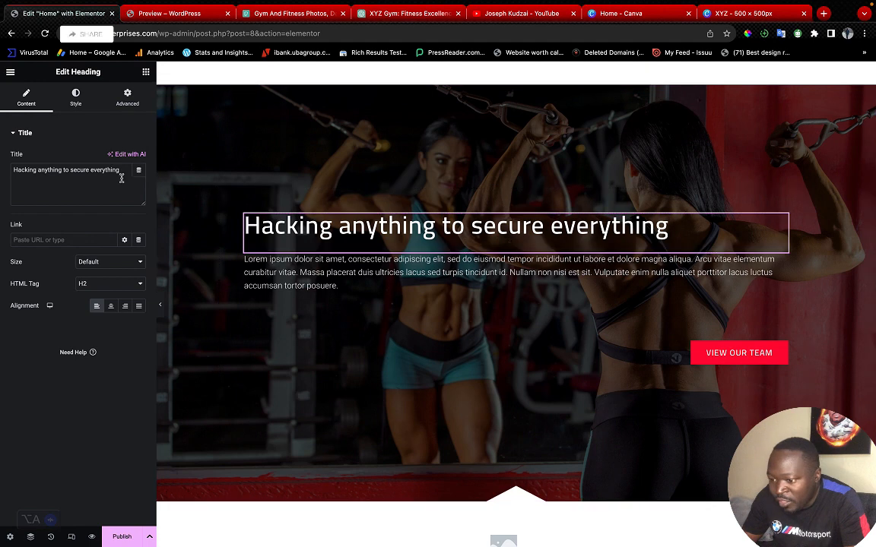
triple_click(45, 168)
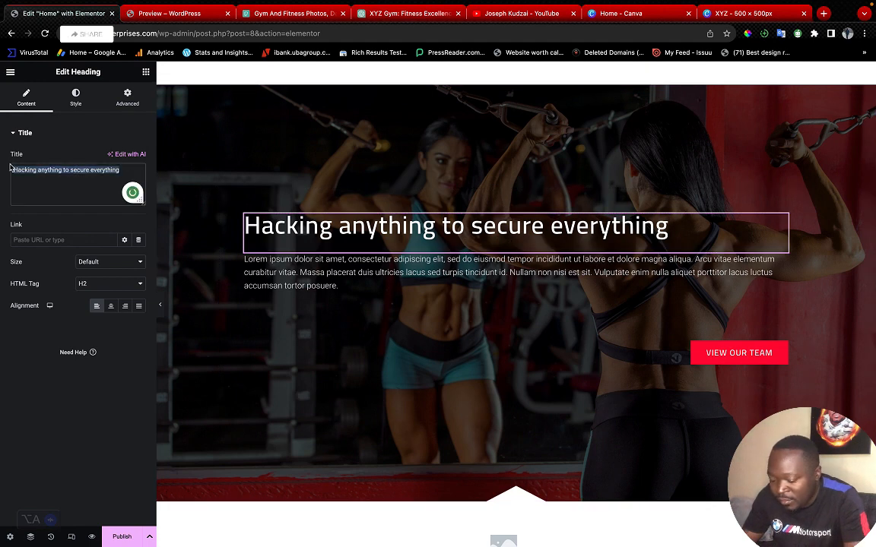
type("Meet ")
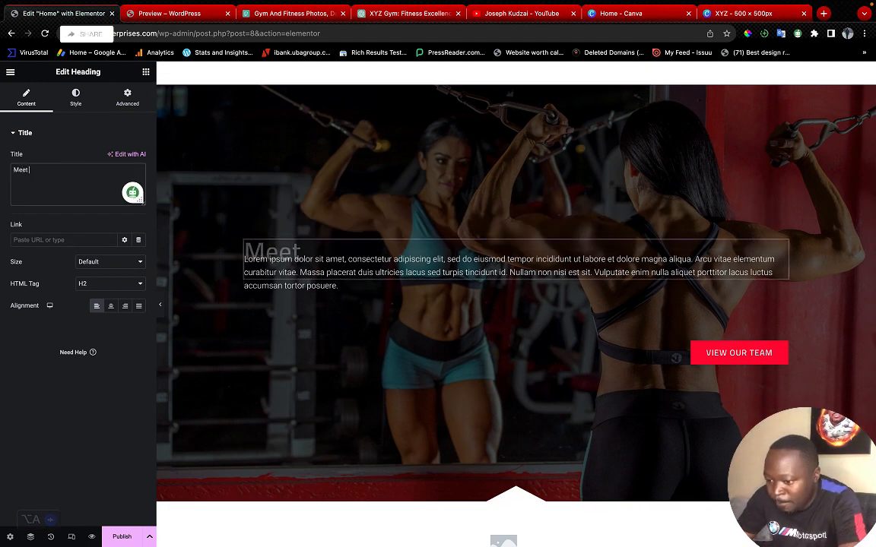
type("the tra")
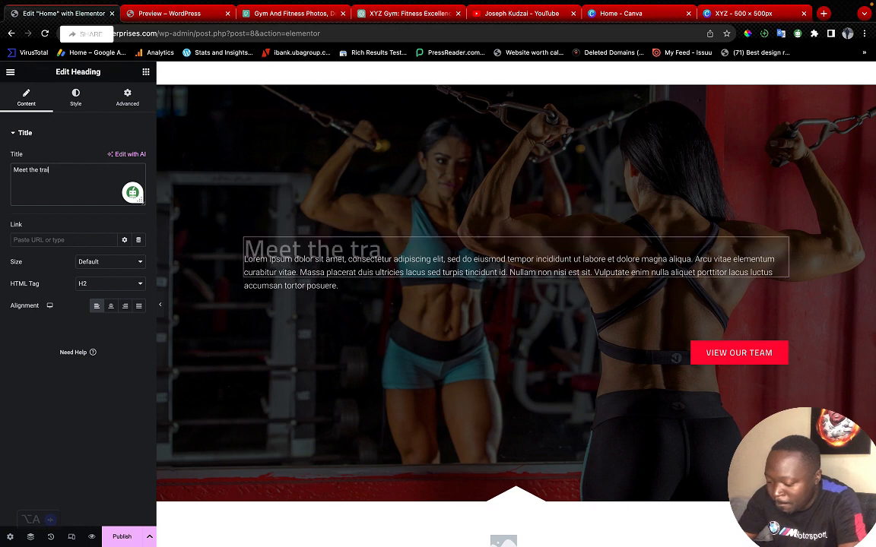
type("iners")
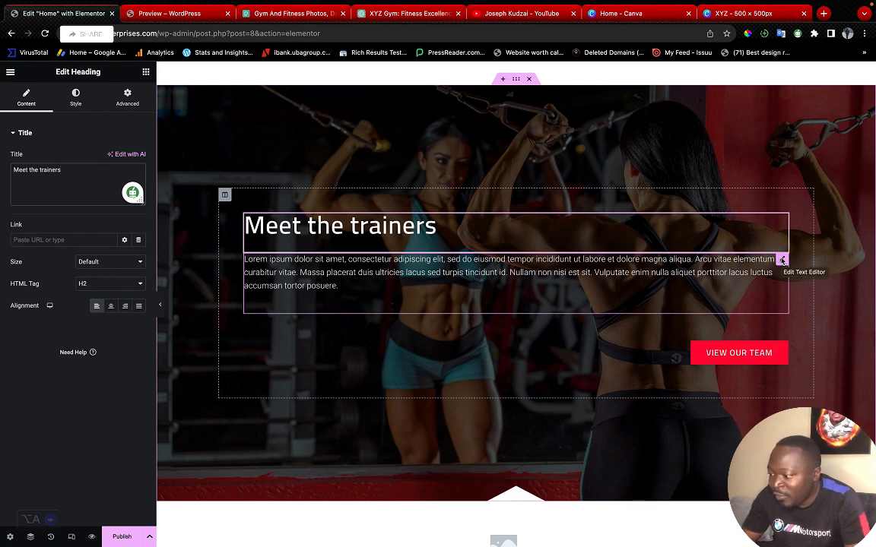
Add a Basic Gallery widget between the lorem ipsum paragraph and the View Our Team button, and open its image selection
left_click(782, 260)
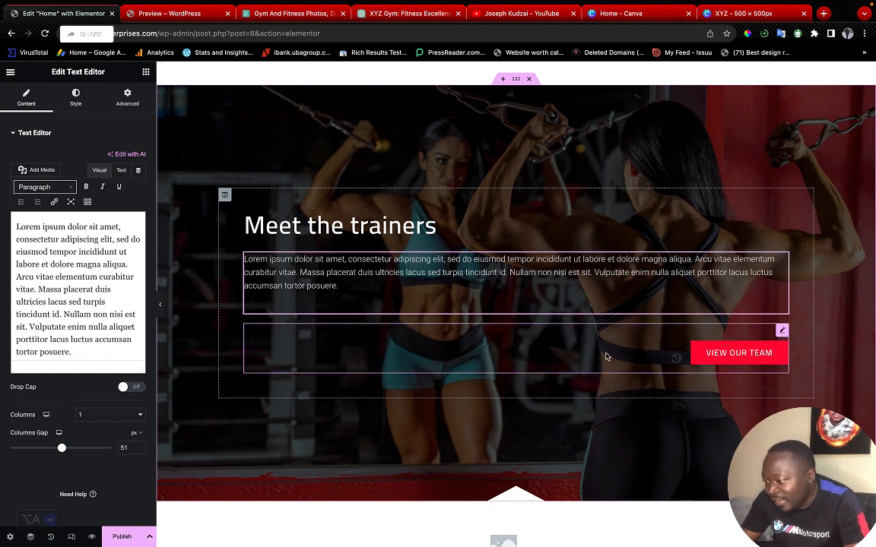
left_click(76, 130)
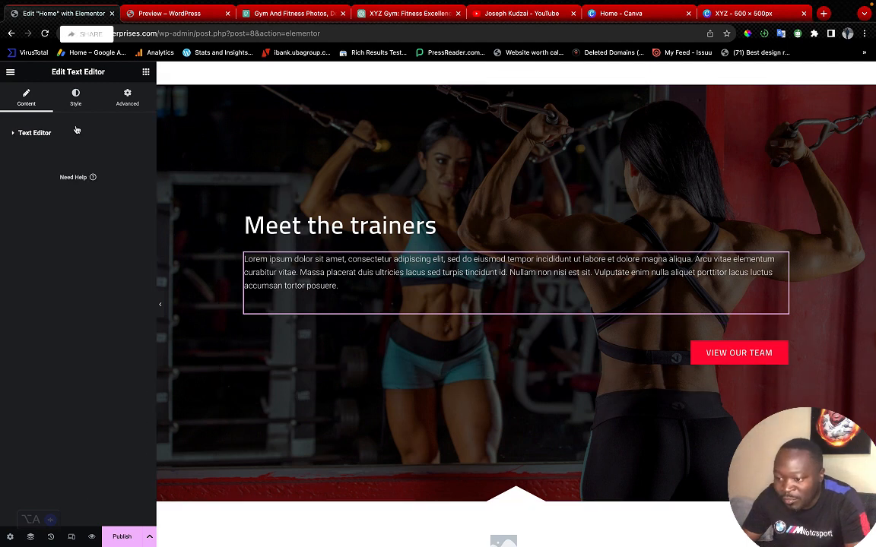
left_click(143, 71)
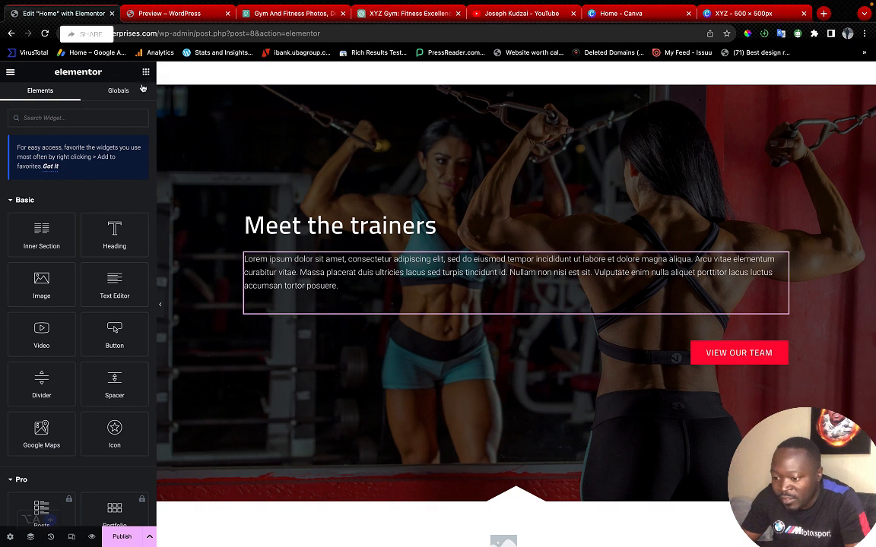
left_click(73, 116)
type("gallery")
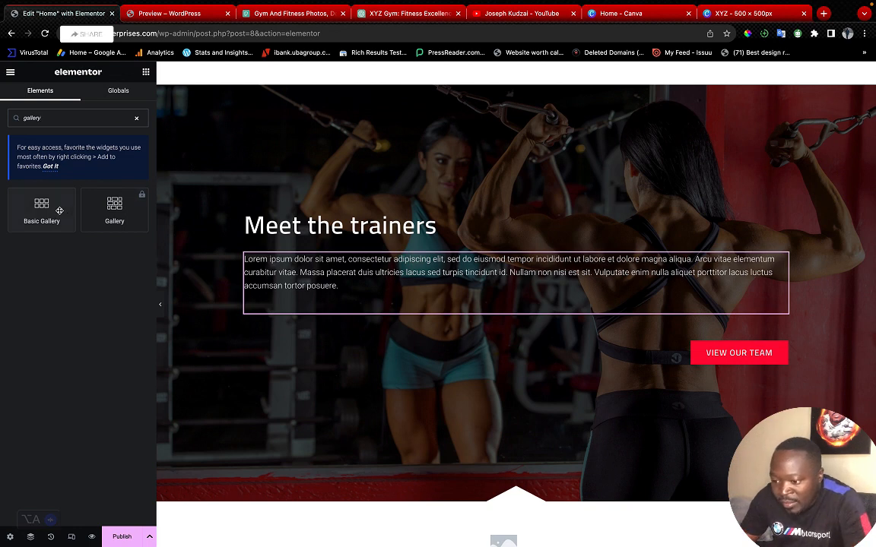
left_click_drag(54, 215, 448, 311)
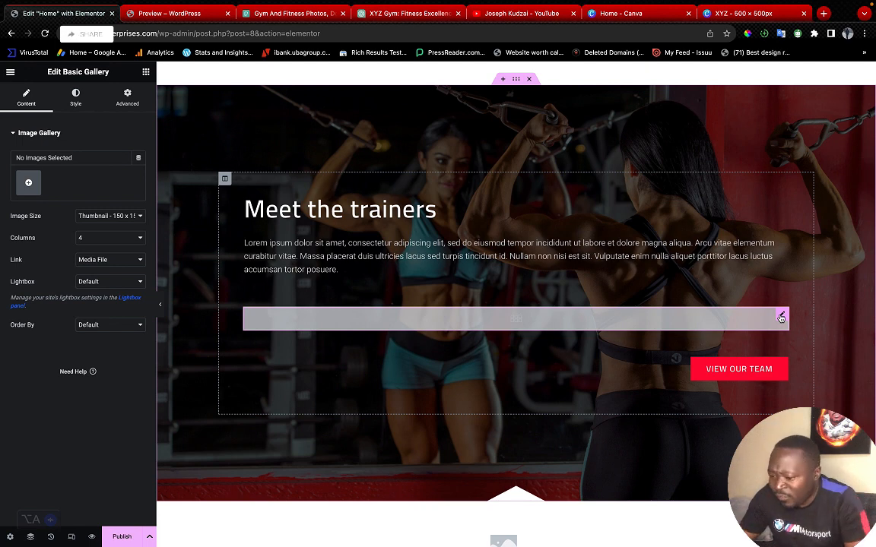
left_click(29, 185)
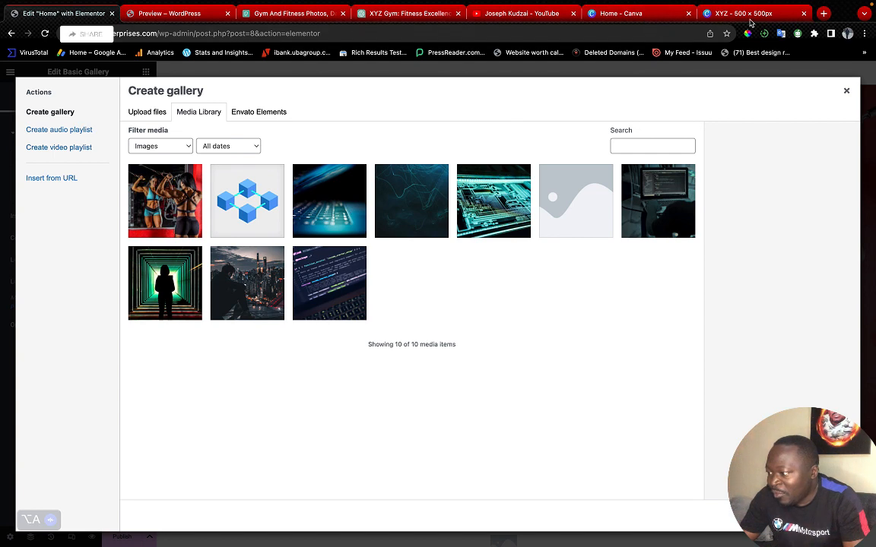
Switch to the XYZ design in Canva and download Page 1, the logo, as a PNG
left_click(750, 16)
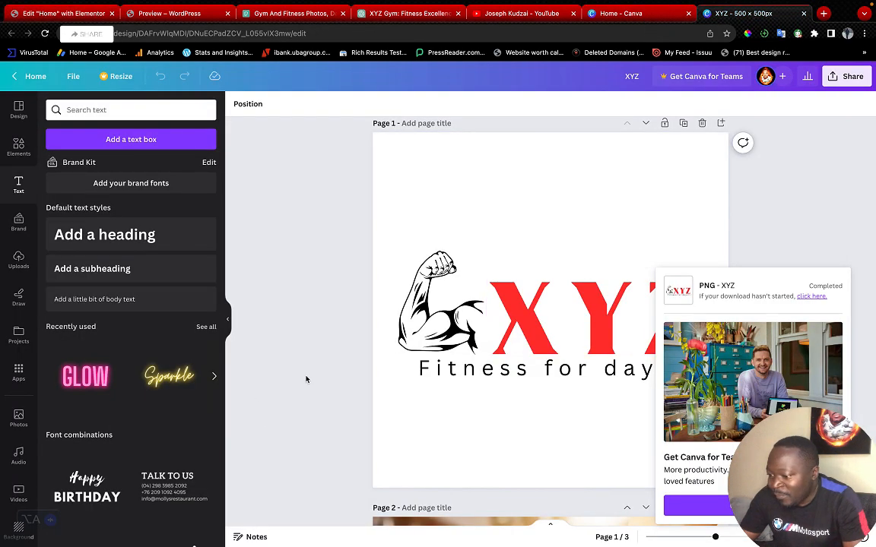
left_click(306, 378)
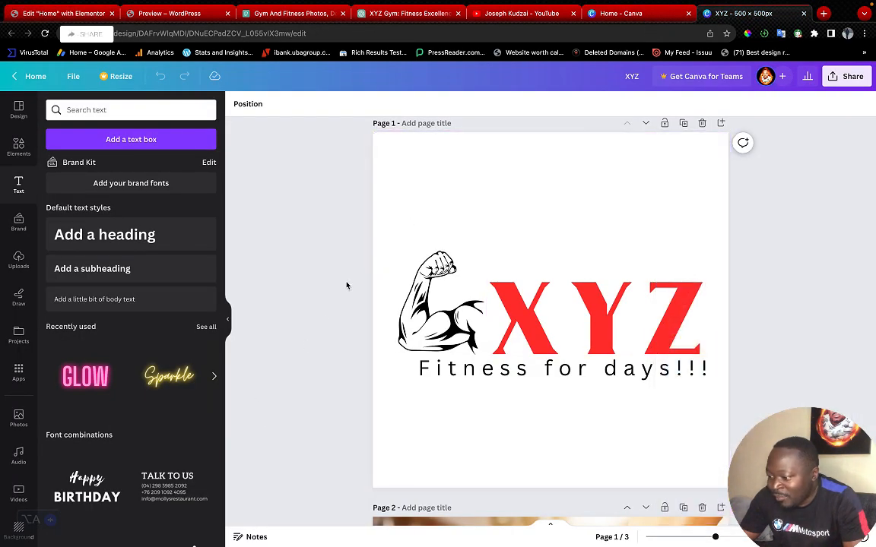
left_click(446, 304)
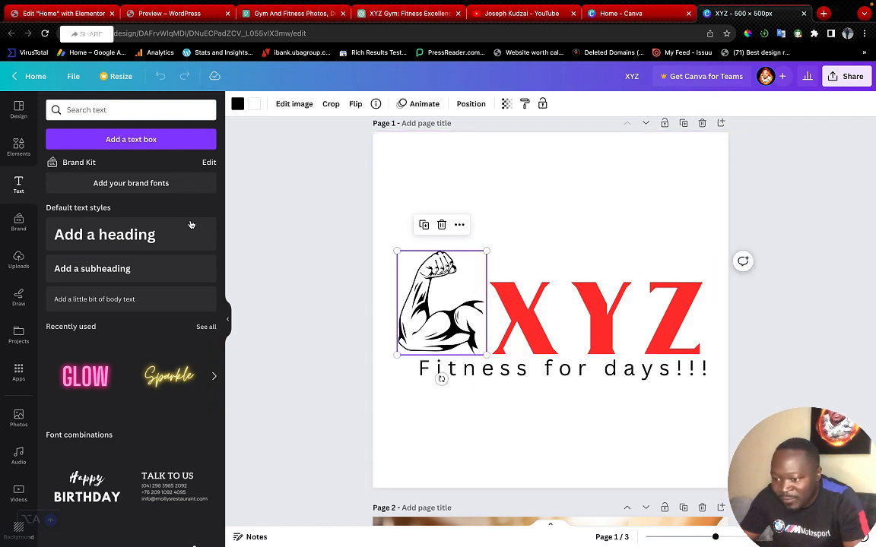
left_click(18, 148)
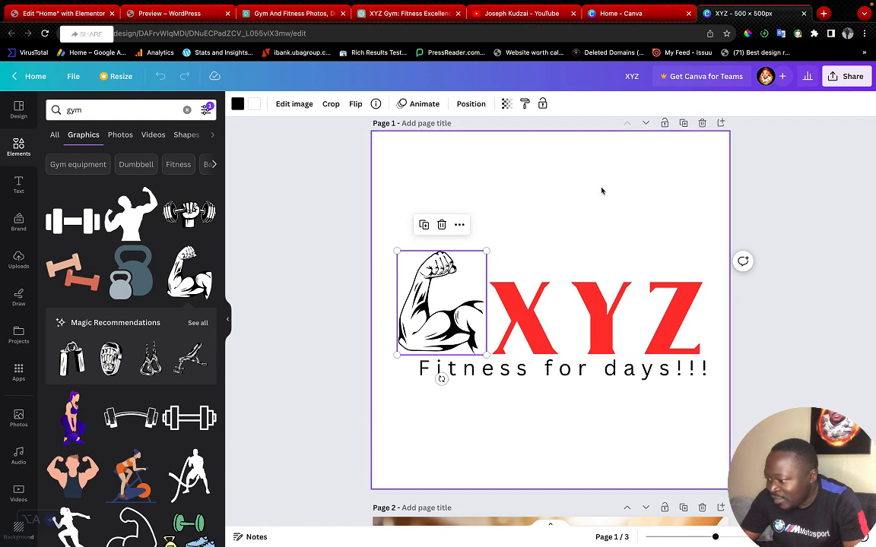
scroll(753, 384, "down", 10)
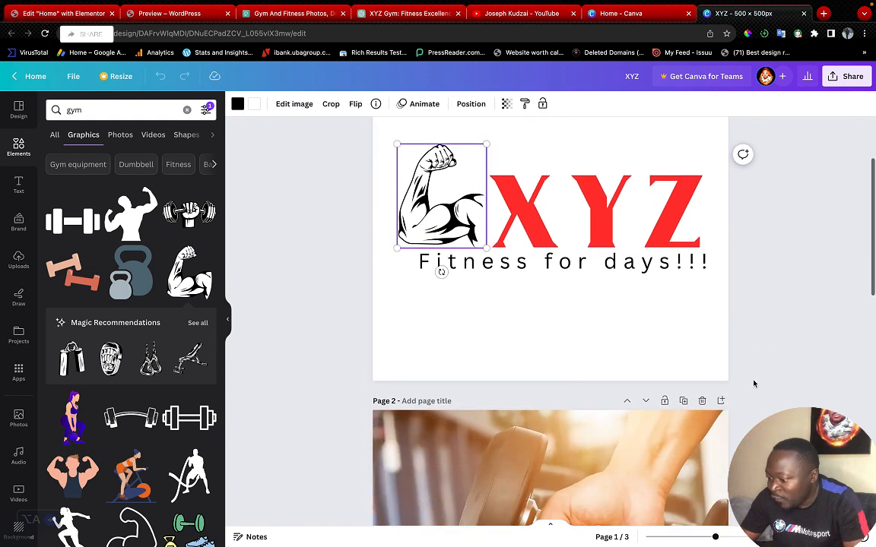
left_click(845, 78)
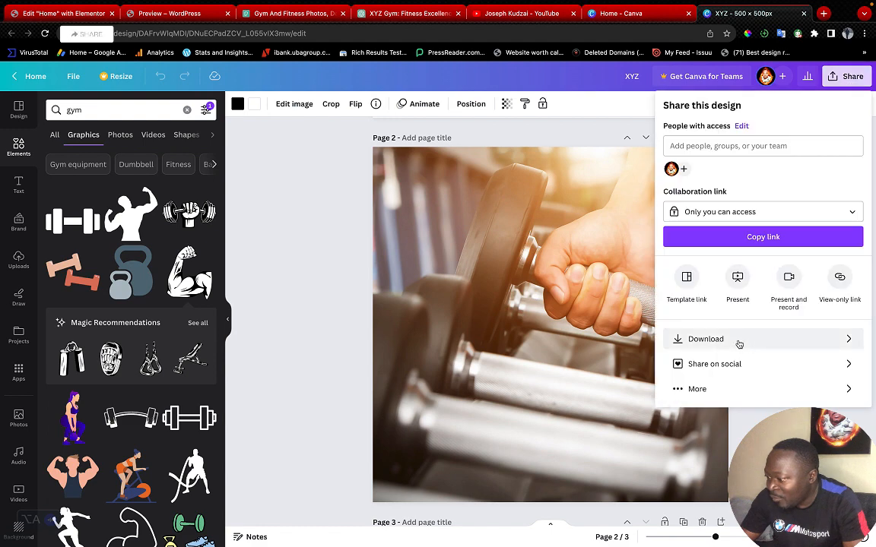
left_click(739, 343)
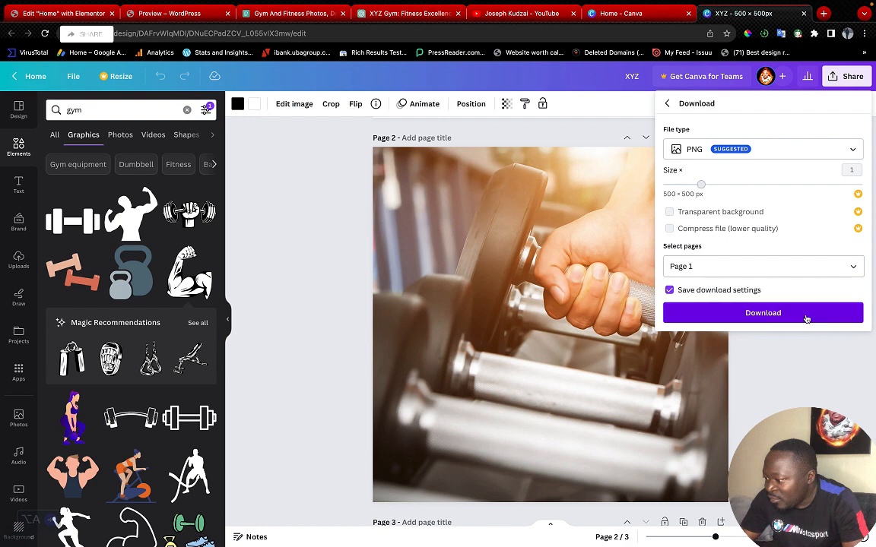
left_click(804, 319)
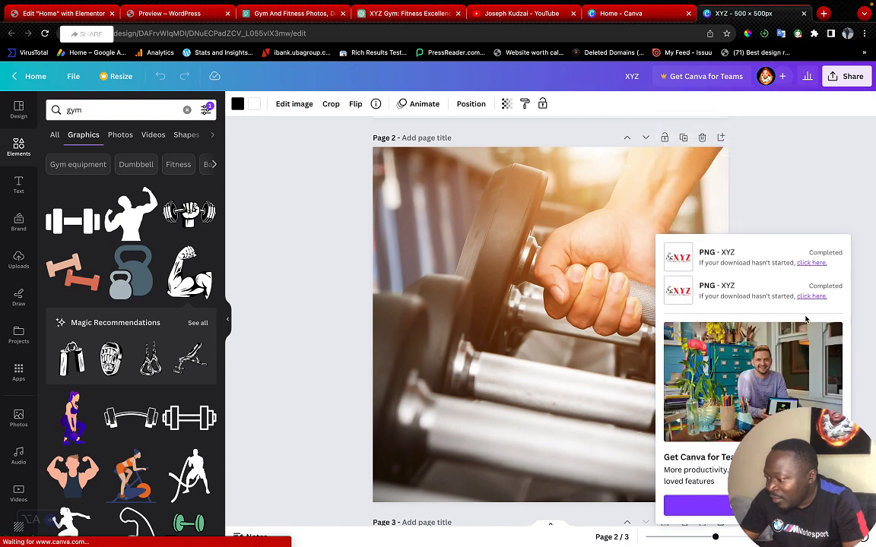
Download only Page 3 of the XYZ design as a PNG
left_click(808, 169)
left_click(846, 76)
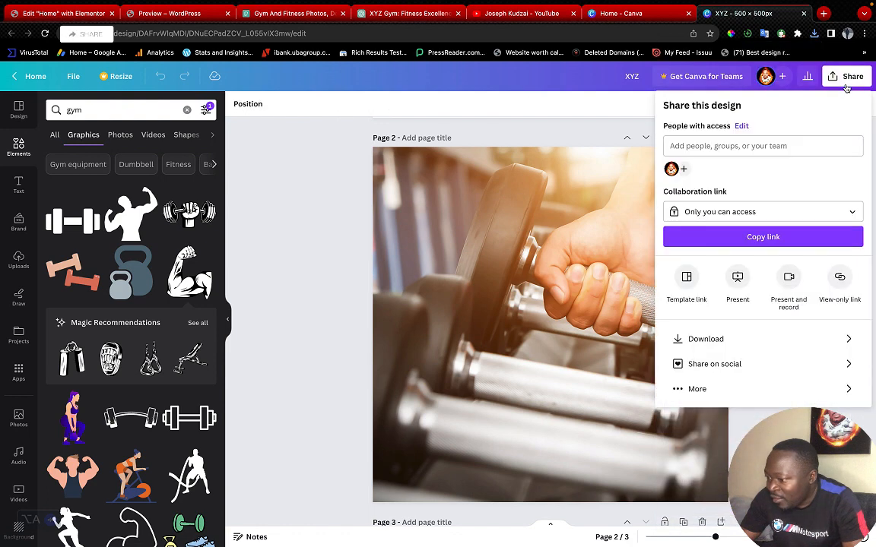
left_click(758, 340)
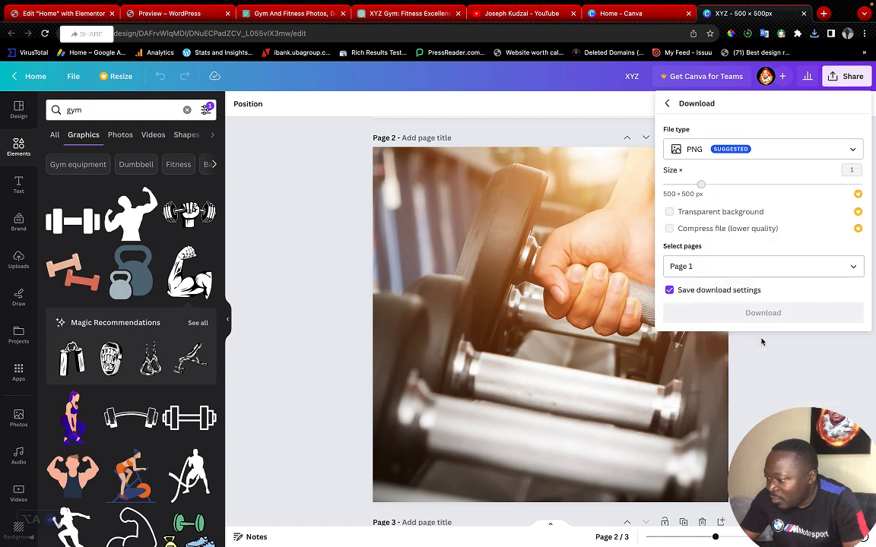
left_click(851, 266)
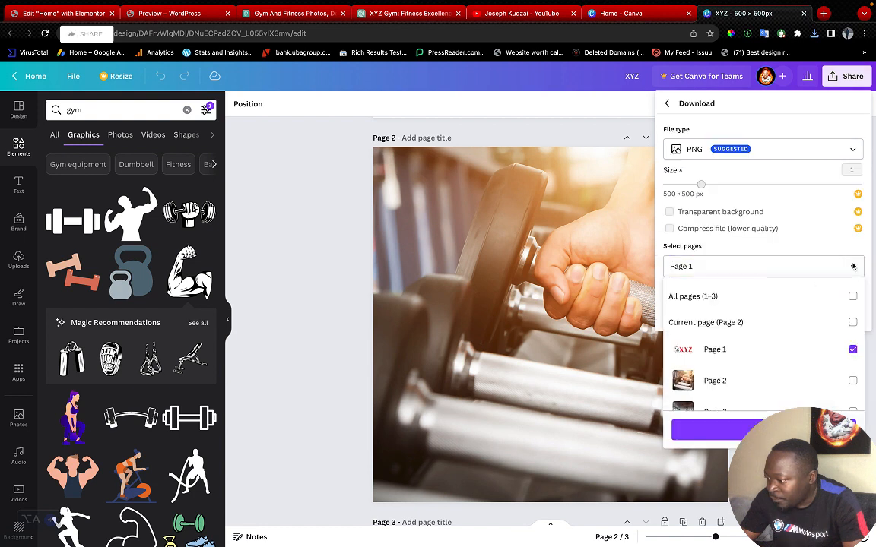
left_click(798, 349)
scroll(767, 389, "down", 1)
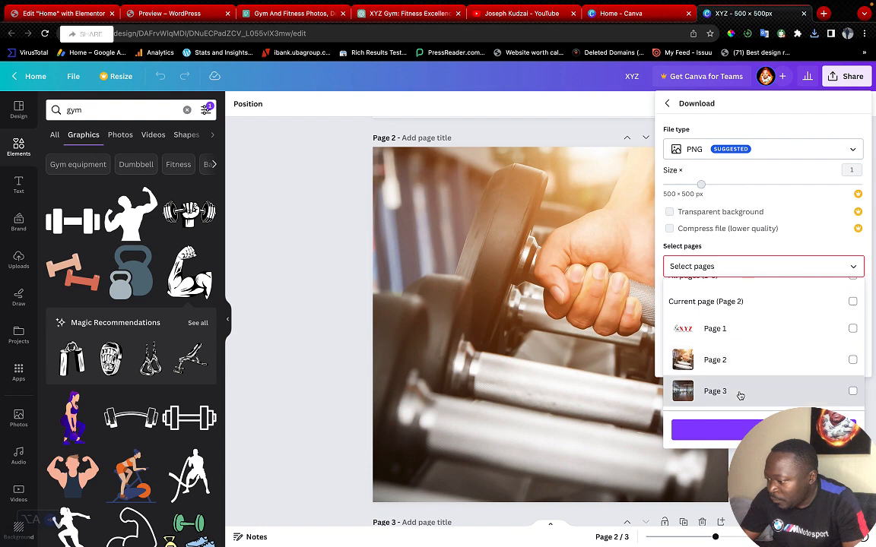
left_click(739, 395)
left_click(745, 431)
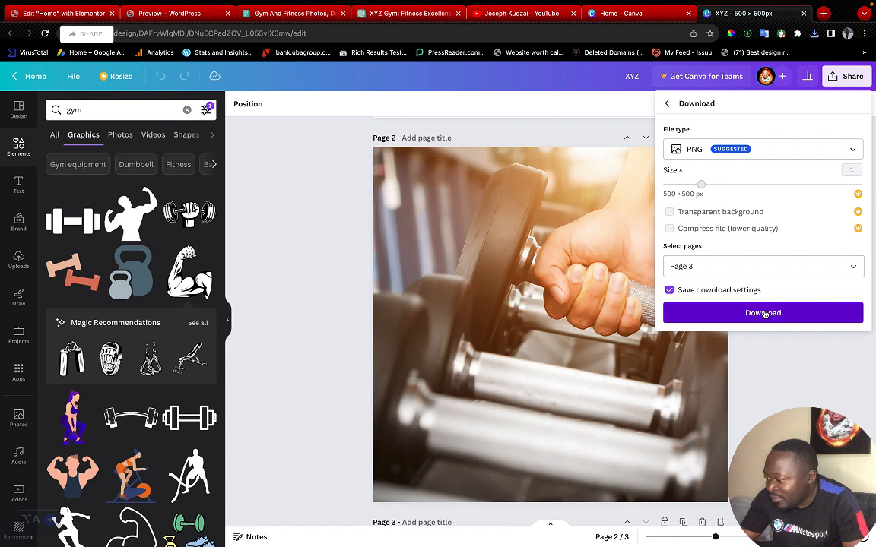
left_click(764, 314)
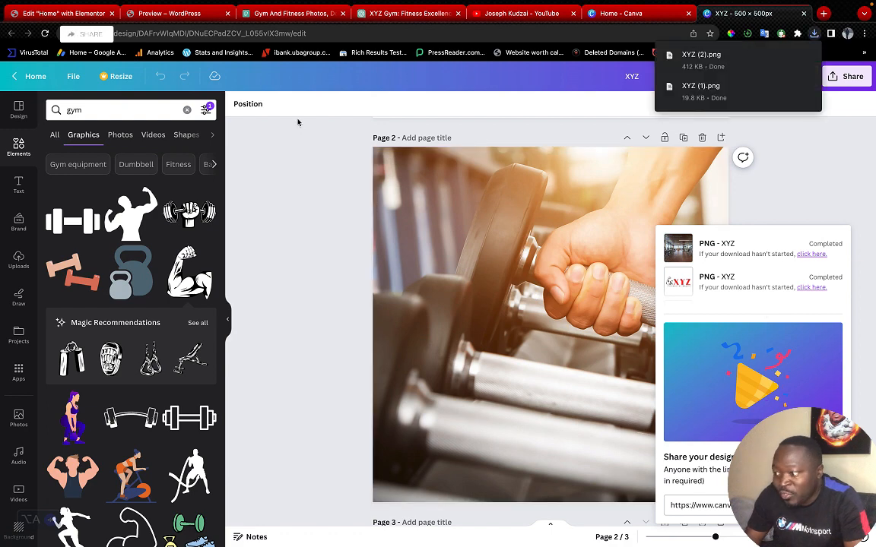
Return to the Elementor gallery dialog and upload the downloaded files XYZ (2).png and XYZ (1).png into the media library
left_click(62, 10)
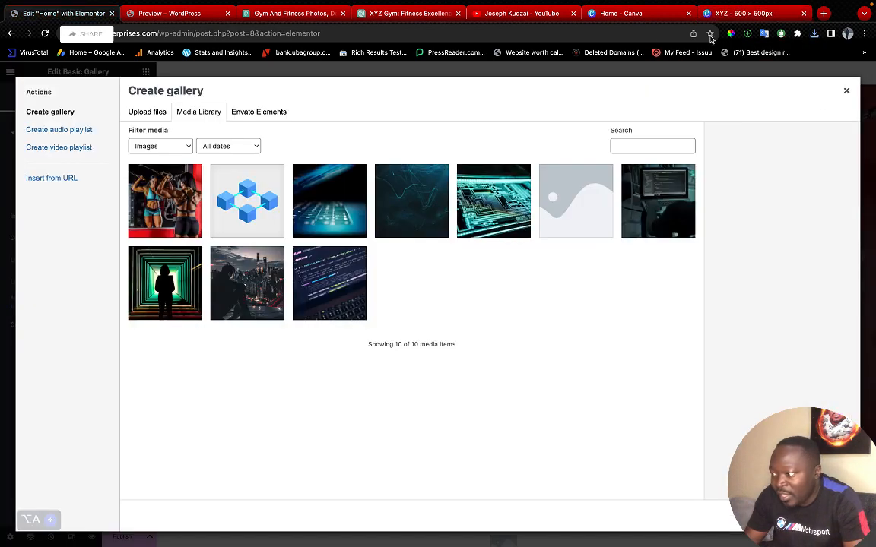
left_click(814, 34)
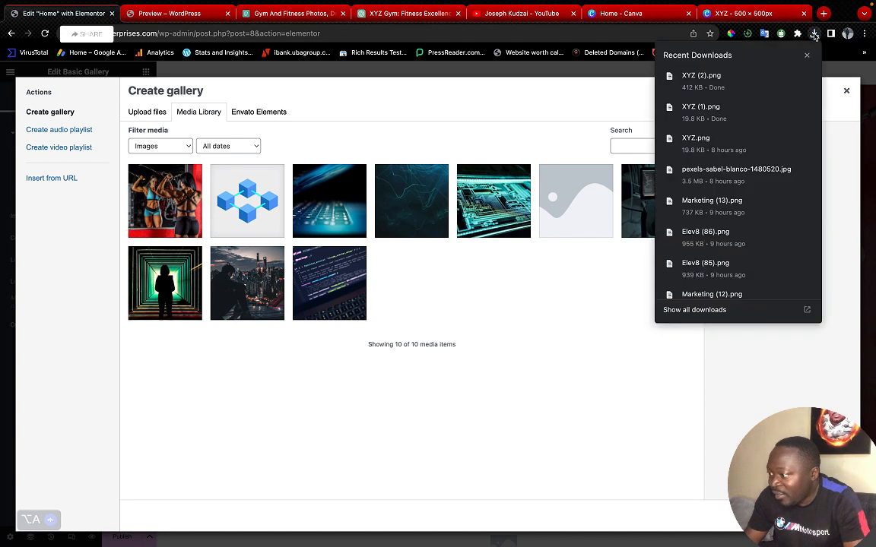
left_click_drag(700, 78, 412, 283)
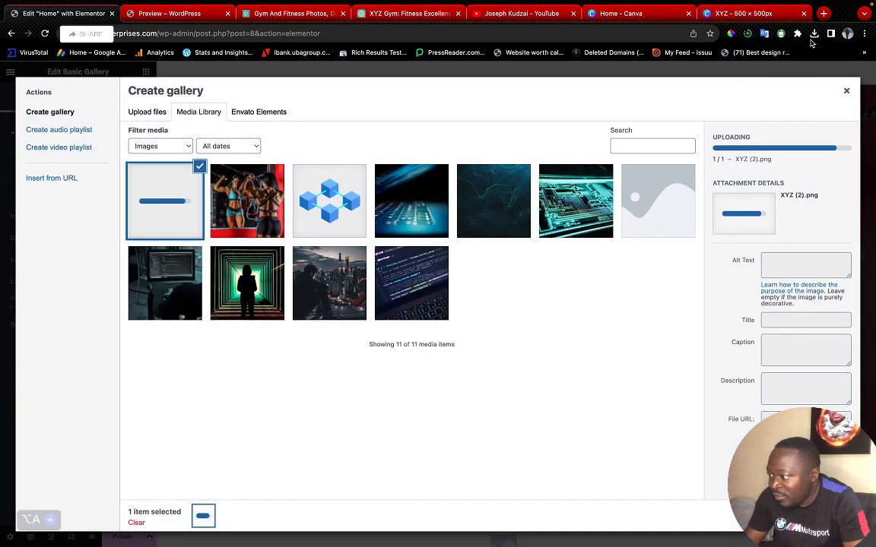
left_click(814, 34)
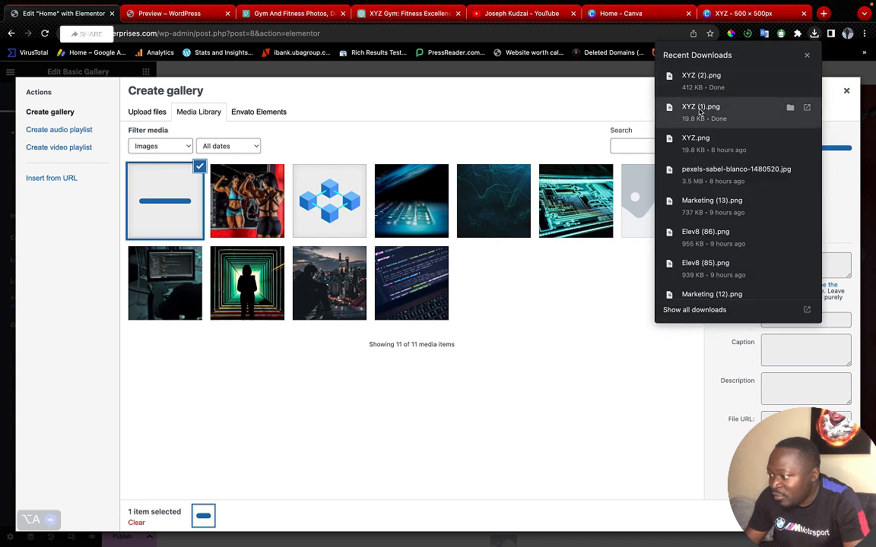
left_click_drag(709, 108, 502, 282)
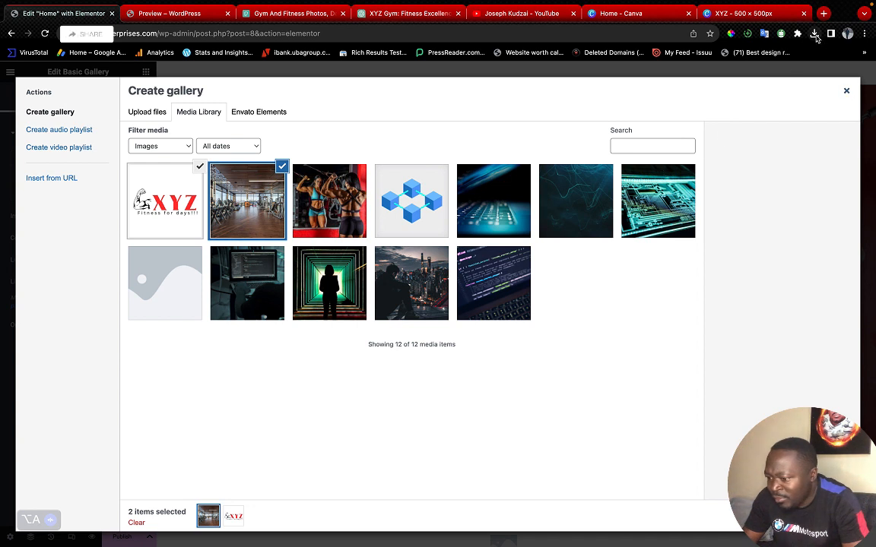
left_click(814, 34)
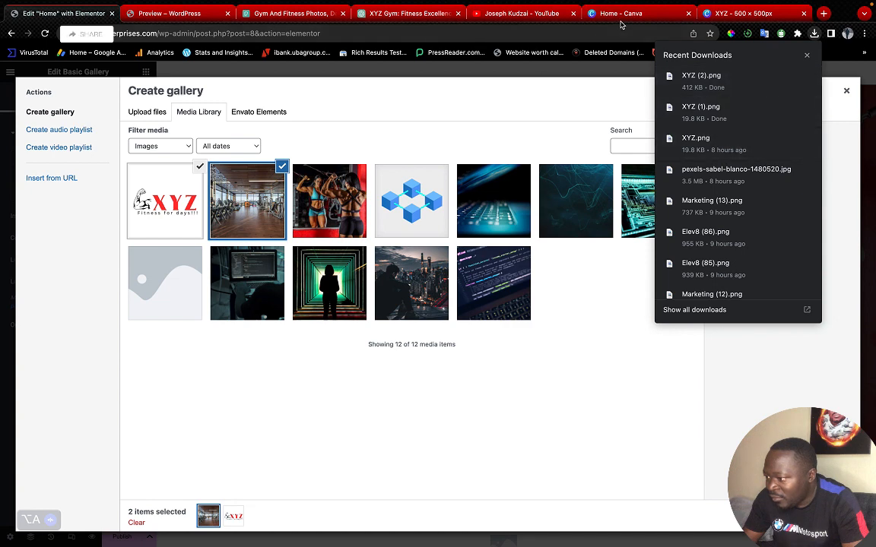
Switch to the XYZ design in Canva and download only Page 2, the dumbbell photo, as a PNG
left_click(741, 13)
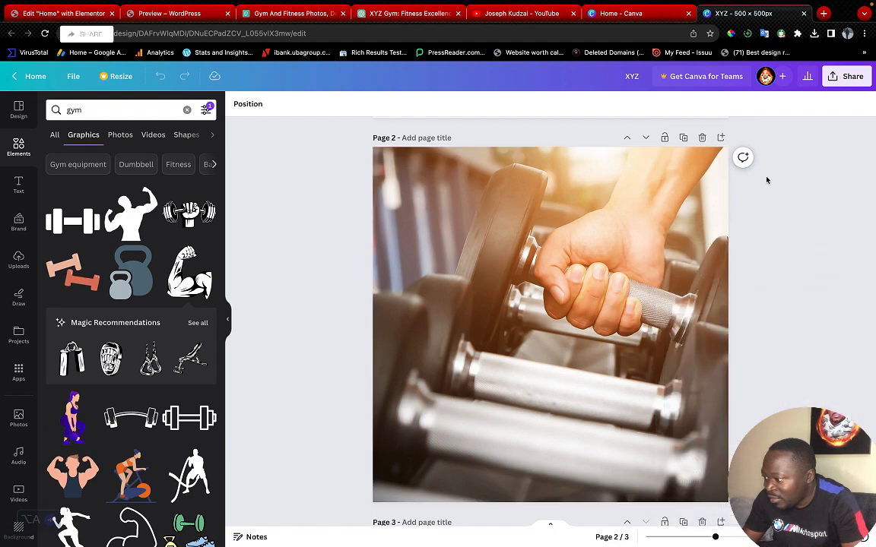
left_click(844, 76)
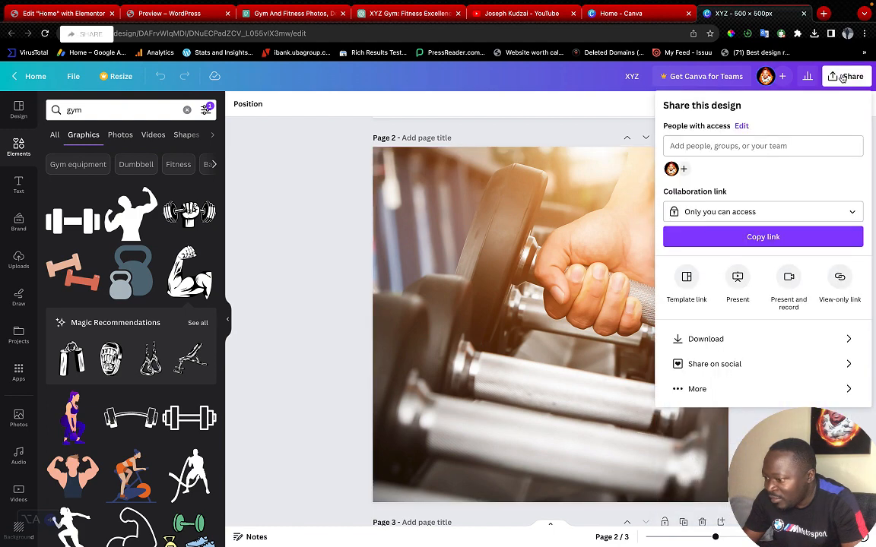
left_click(731, 340)
left_click(853, 266)
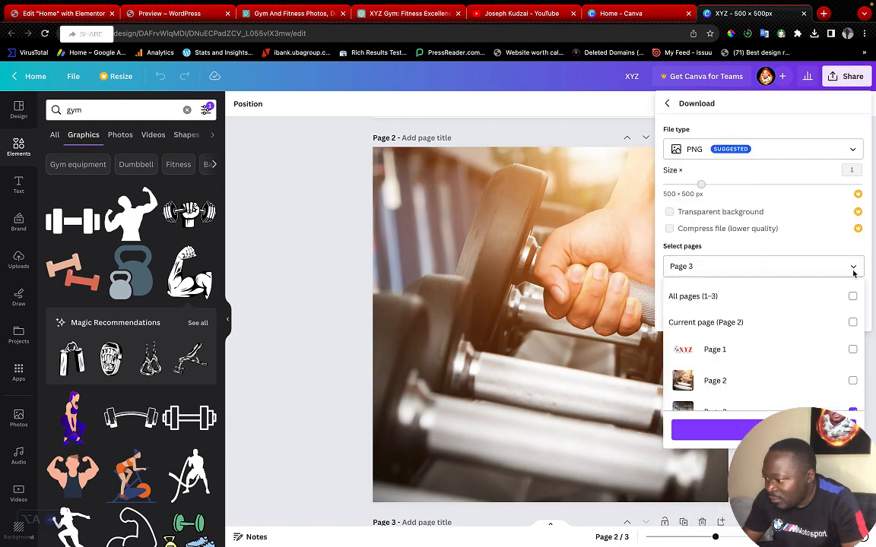
left_click(787, 297)
left_click(787, 297)
left_click(756, 324)
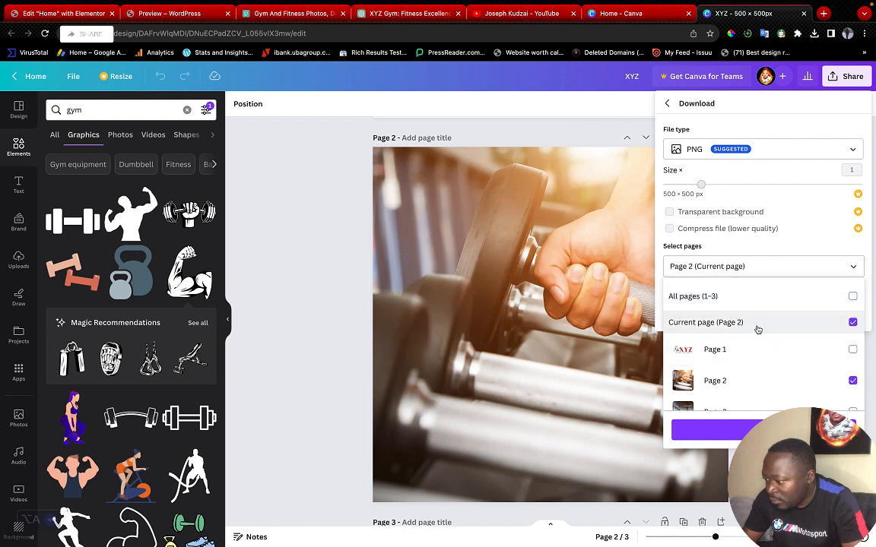
left_click(740, 434)
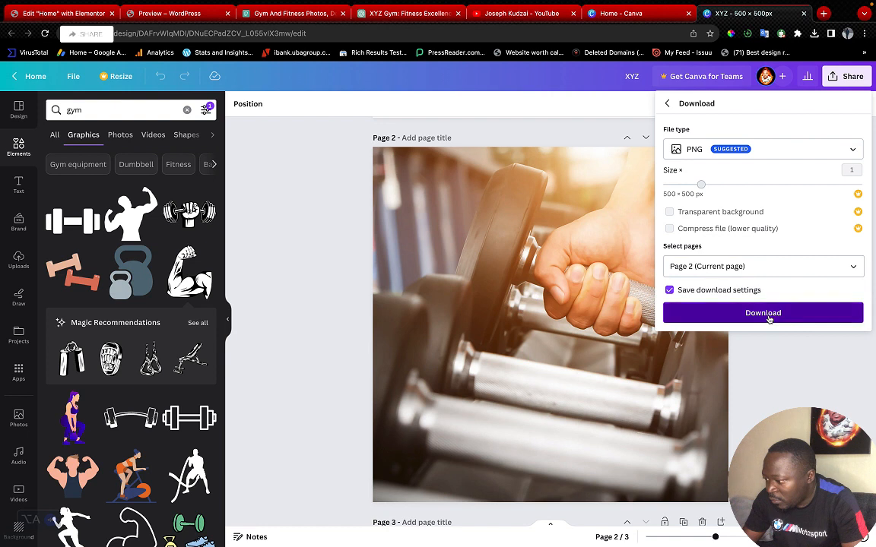
left_click(768, 317)
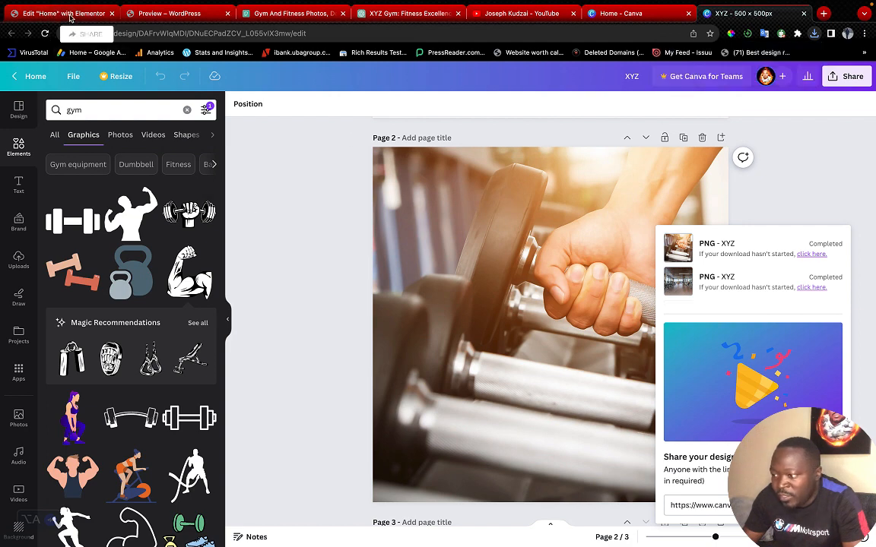
Return to the Elementor gallery dialog and upload the newly downloaded dumbbell PNG into the media library
left_click(65, 15)
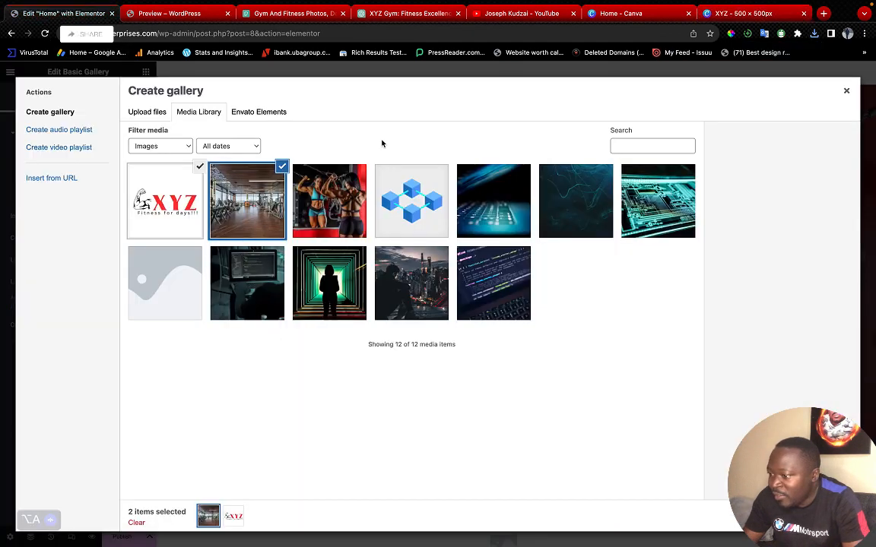
left_click(815, 35)
left_click_drag(715, 83, 329, 206)
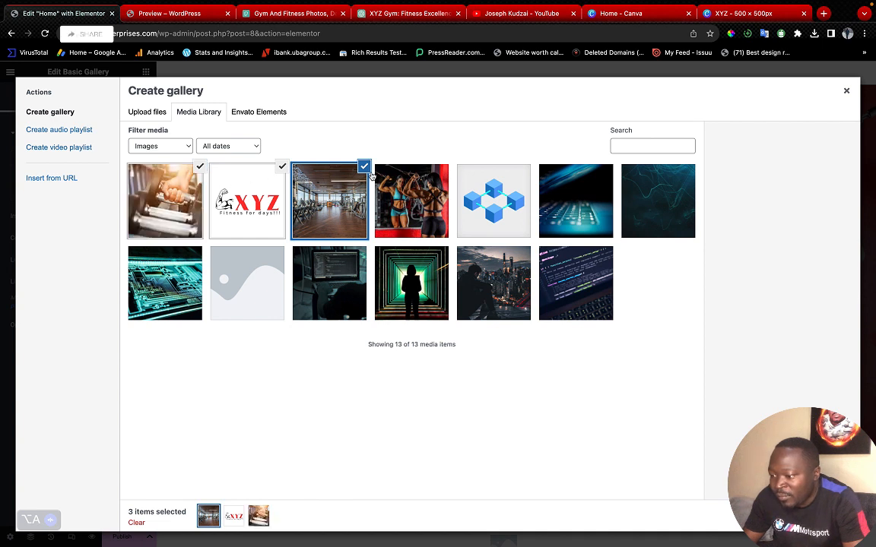
Swap the XYZ logo for the photo of the two women in the selection and insert the gallery
left_click(282, 168)
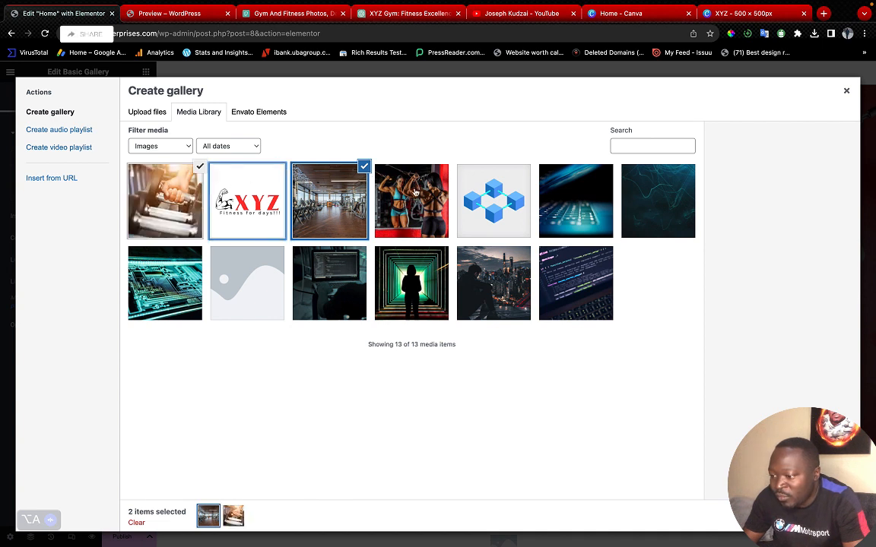
left_click(415, 192)
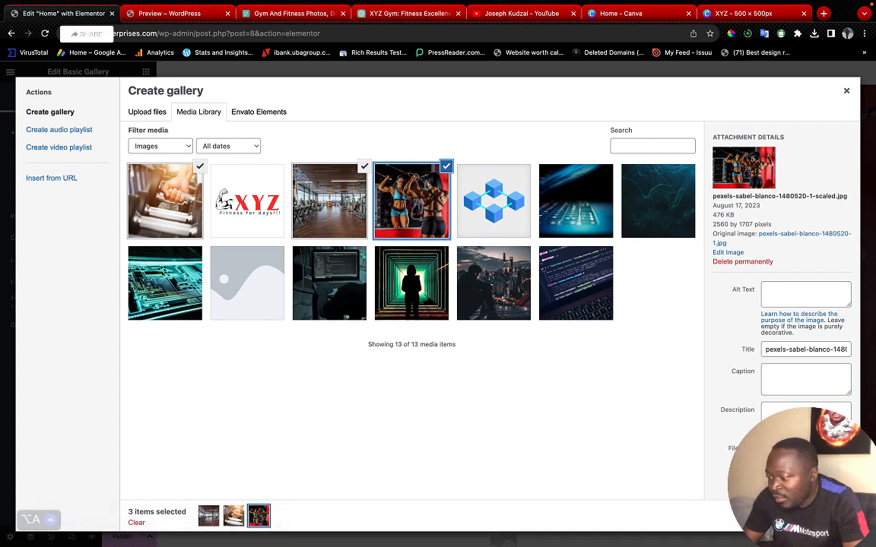
left_click(811, 516)
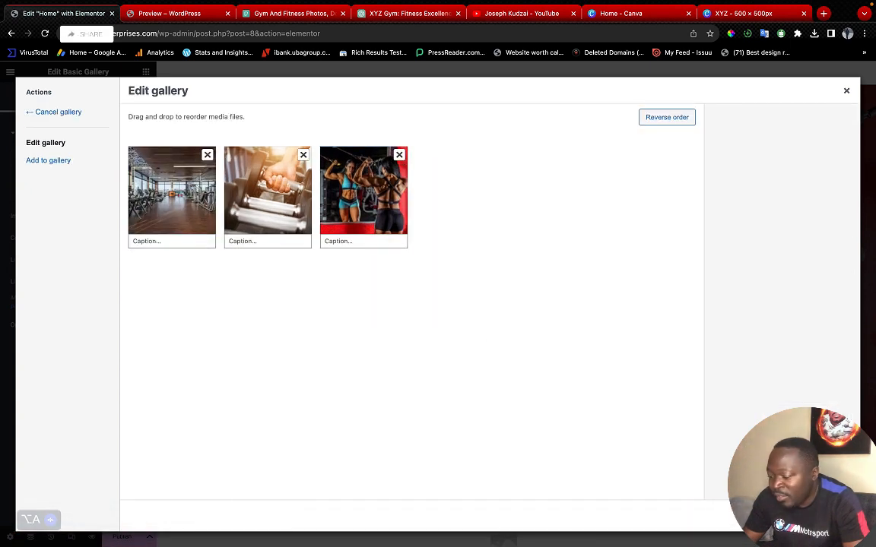
left_click(812, 516)
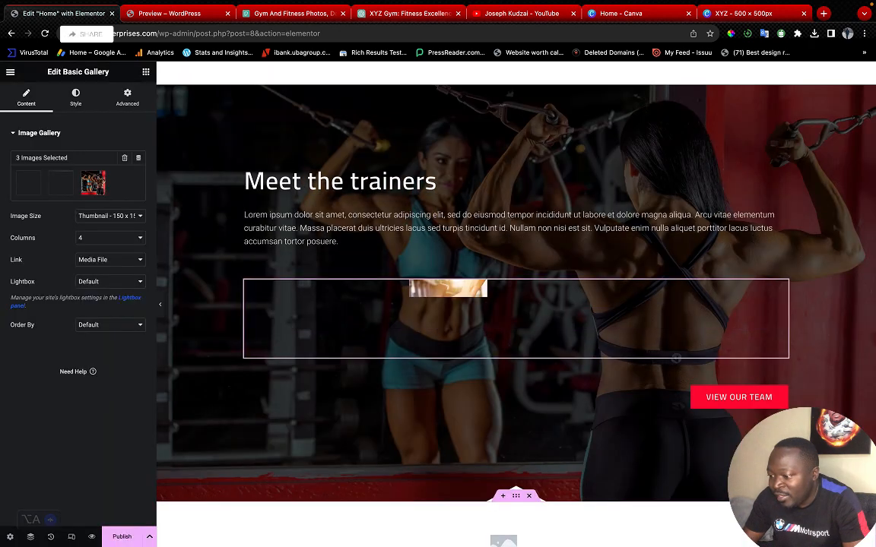
Set the gallery's image size to Medium Large and remove the photo of the two women from it
left_click(141, 217)
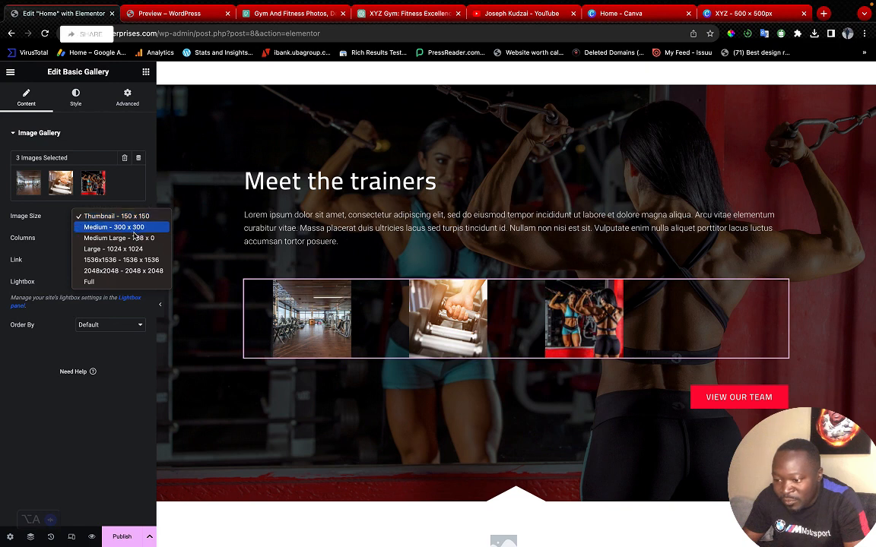
left_click(122, 238)
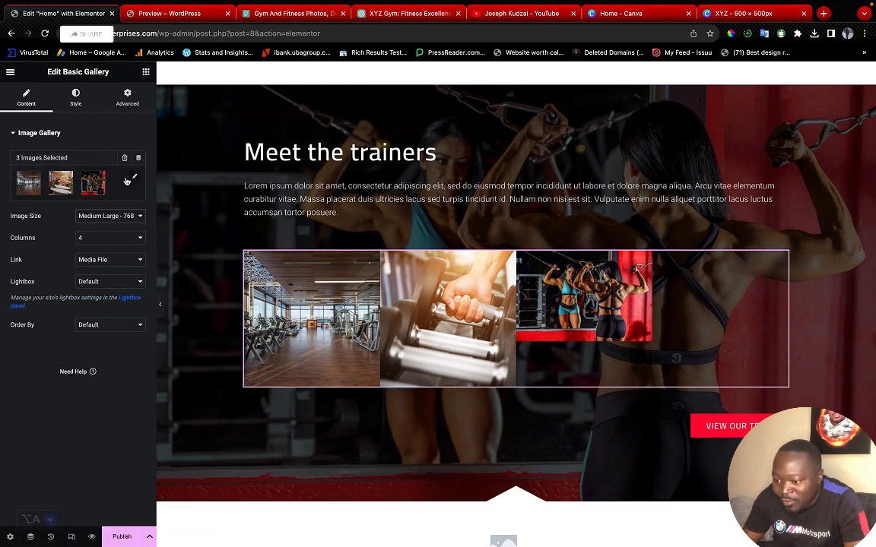
left_click(136, 179)
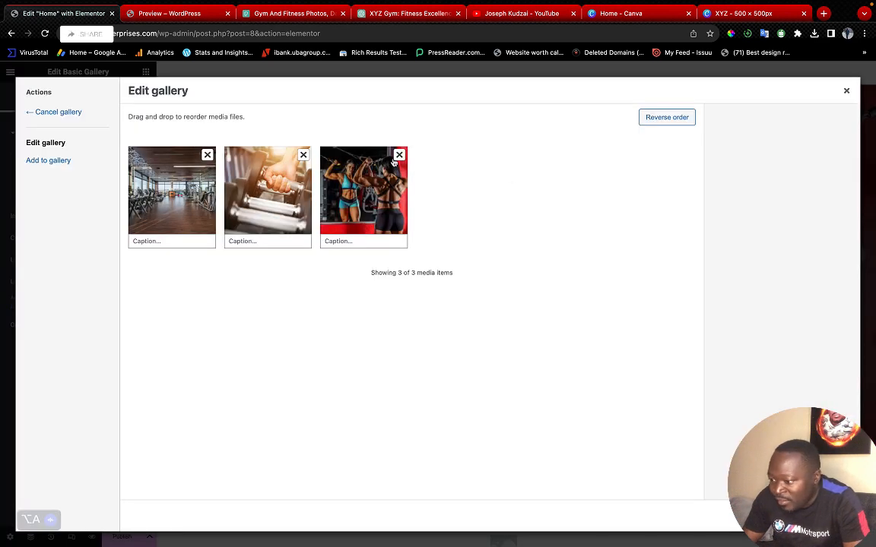
left_click(399, 156)
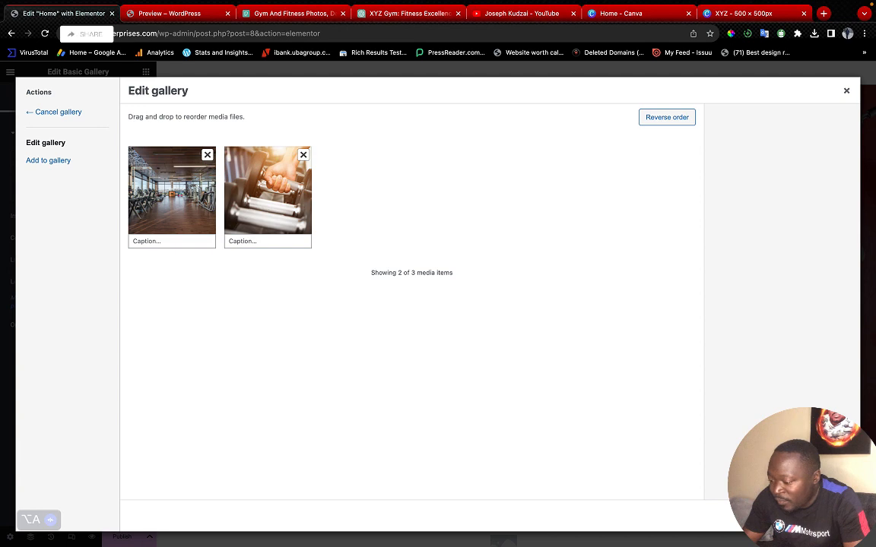
left_click(823, 516)
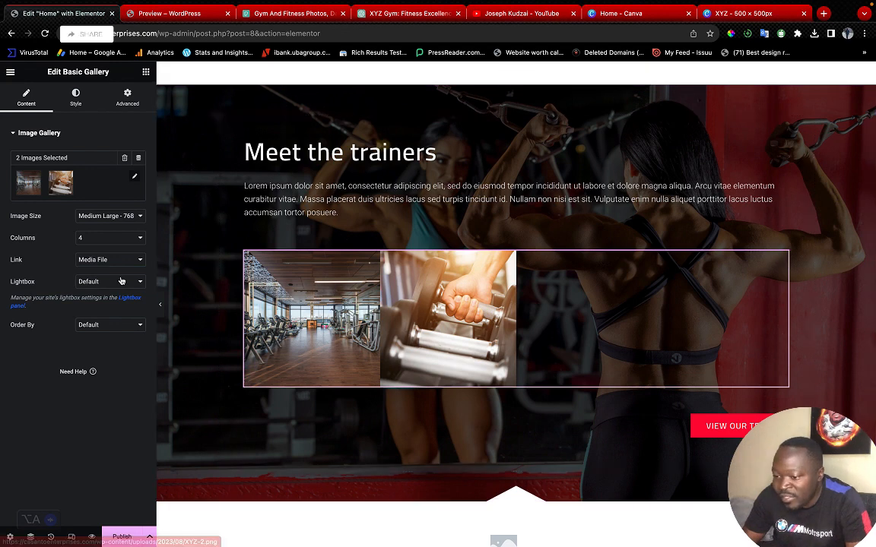
Set the gallery to 2 columns and check how it sits in the section
left_click(141, 238)
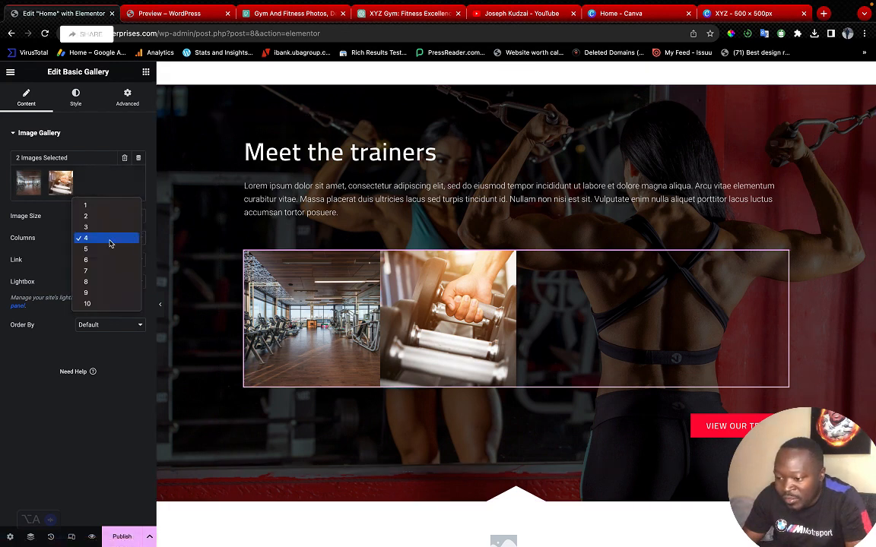
left_click(108, 217)
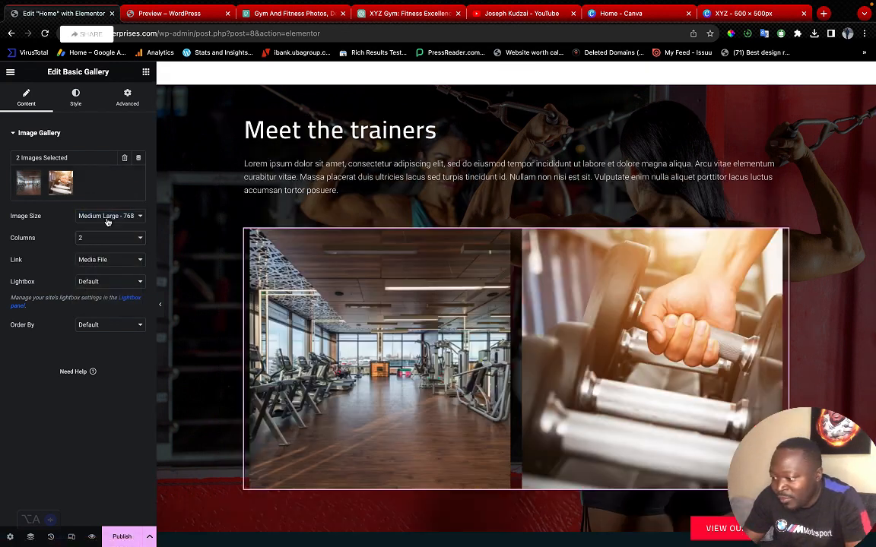
scroll(641, 380, "down", 3)
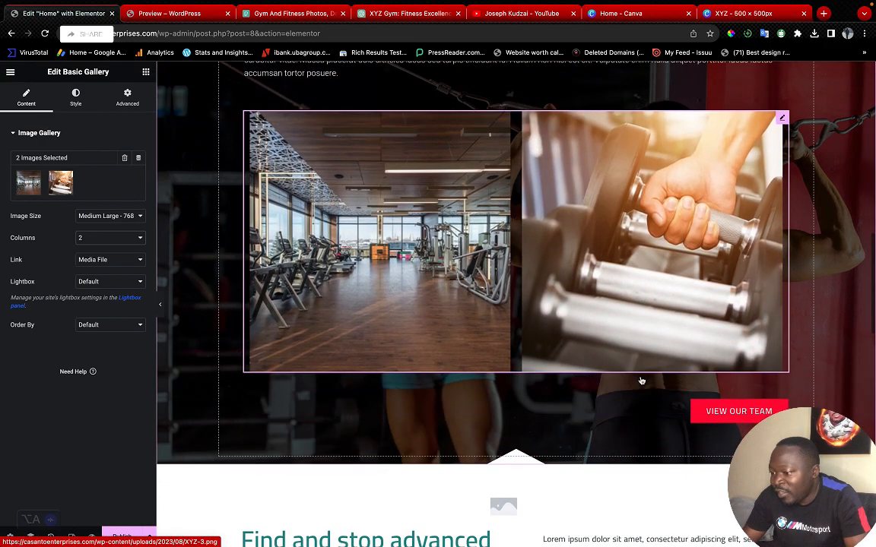
scroll(494, 258, "up", 2)
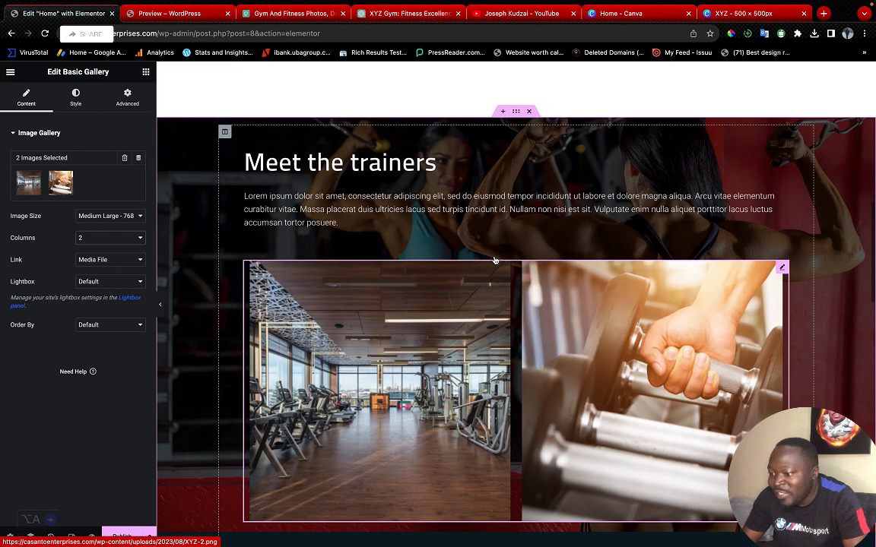
Replace the "Meet the trainers" heading text with "Our Fascility"
left_click(439, 164)
left_click_drag(439, 164, 251, 156)
type("Ou")
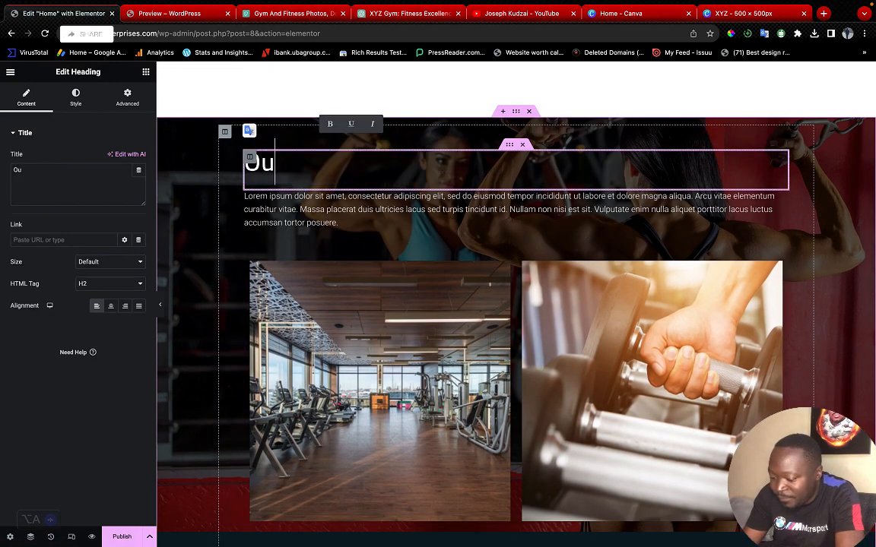
type("r Fa")
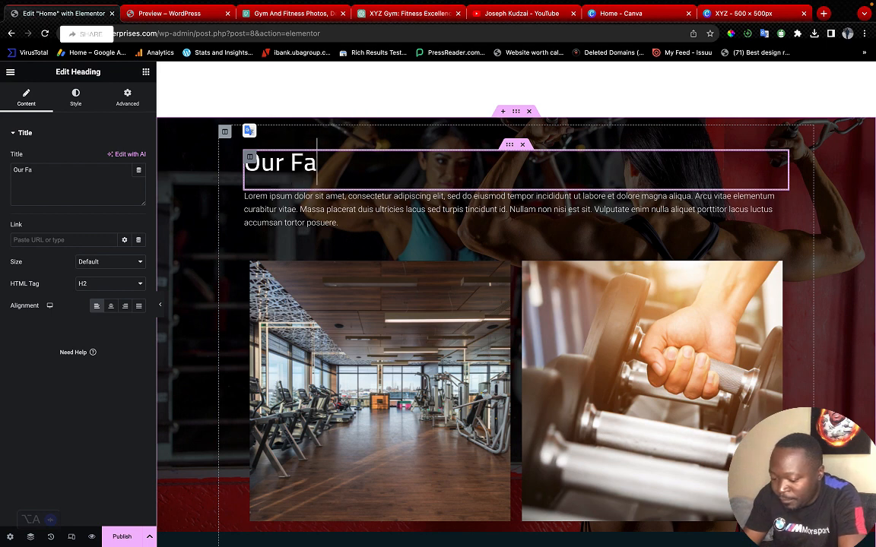
type("scili")
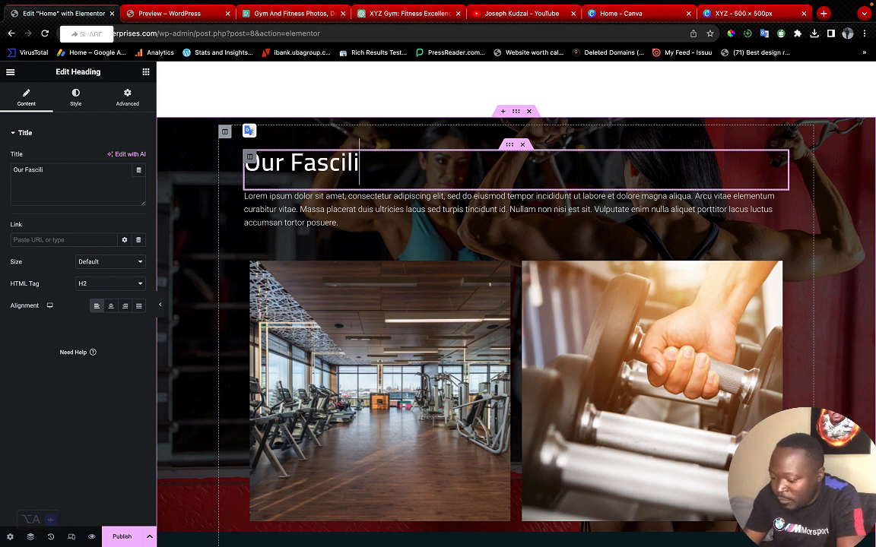
type("ty")
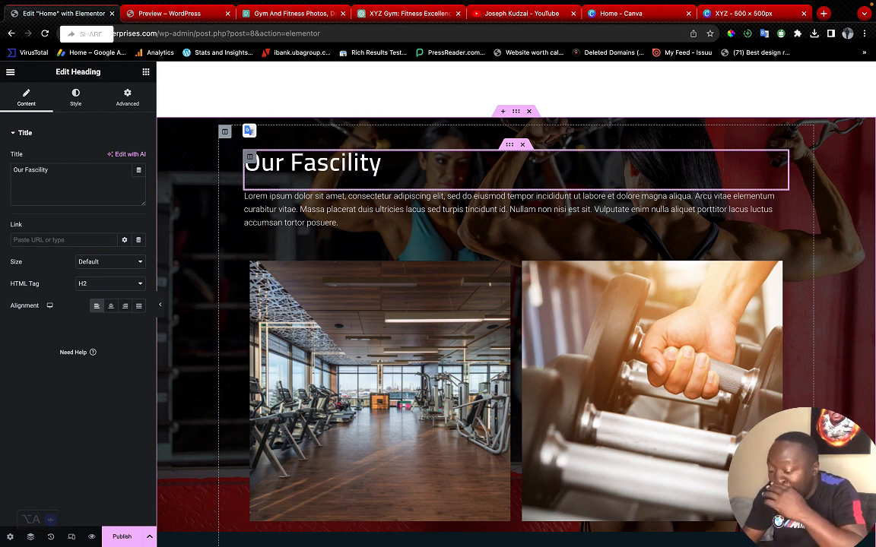
Preview the gallery pictures in the lightbox and close it
left_click(468, 389)
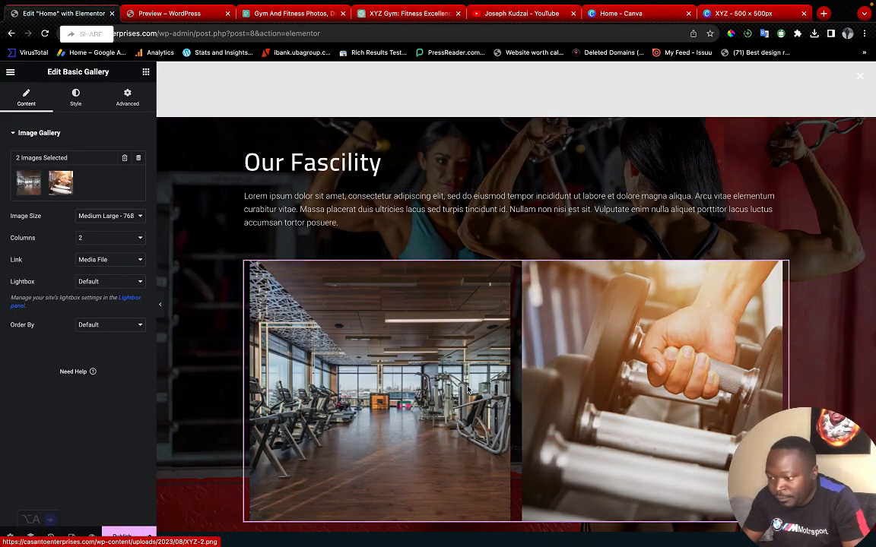
left_click(865, 102)
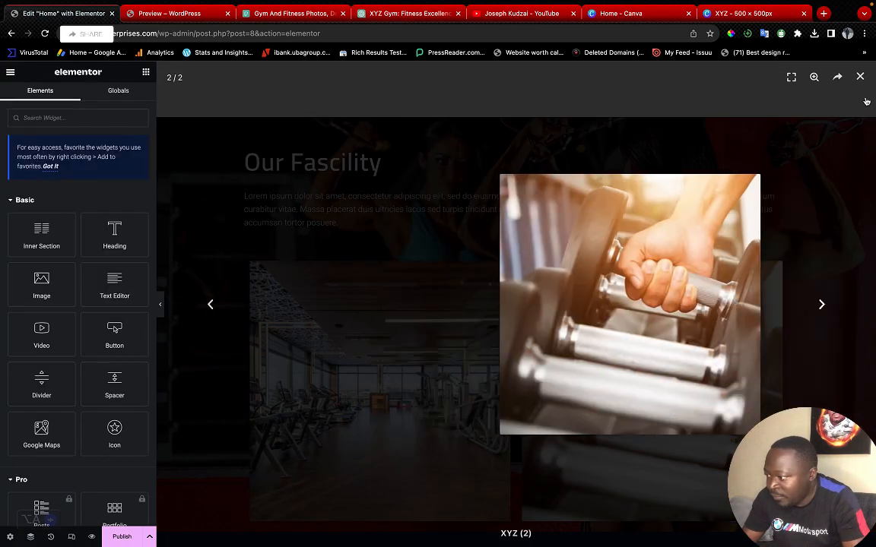
left_click(862, 80)
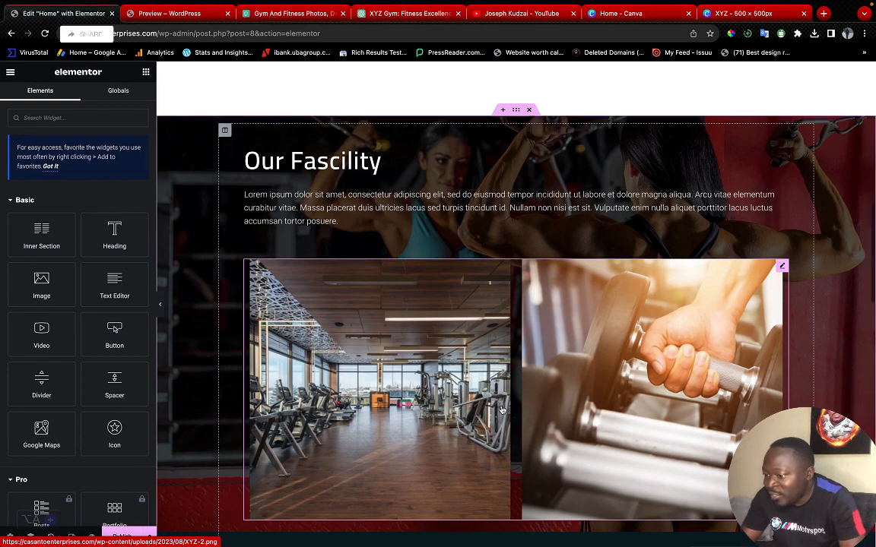
Delete the "What we protect" section with its cube graphic and progress bars below About The Company
scroll(508, 416, "down", 6)
scroll(501, 406, "down", 5)
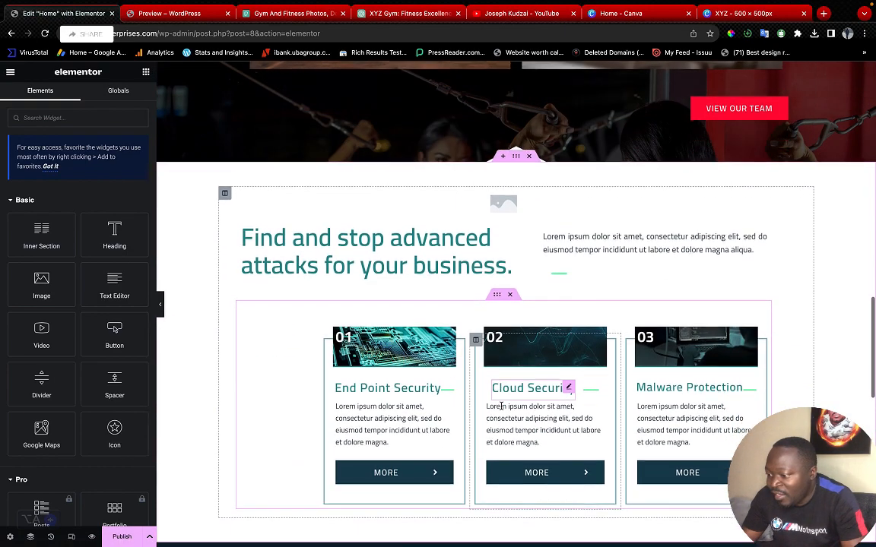
scroll(501, 410, "down", 7)
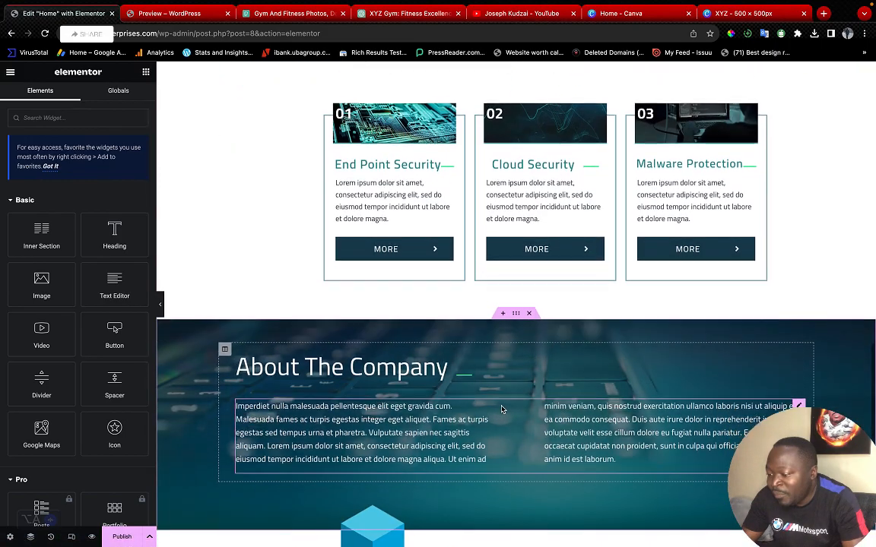
scroll(500, 410, "down", 5)
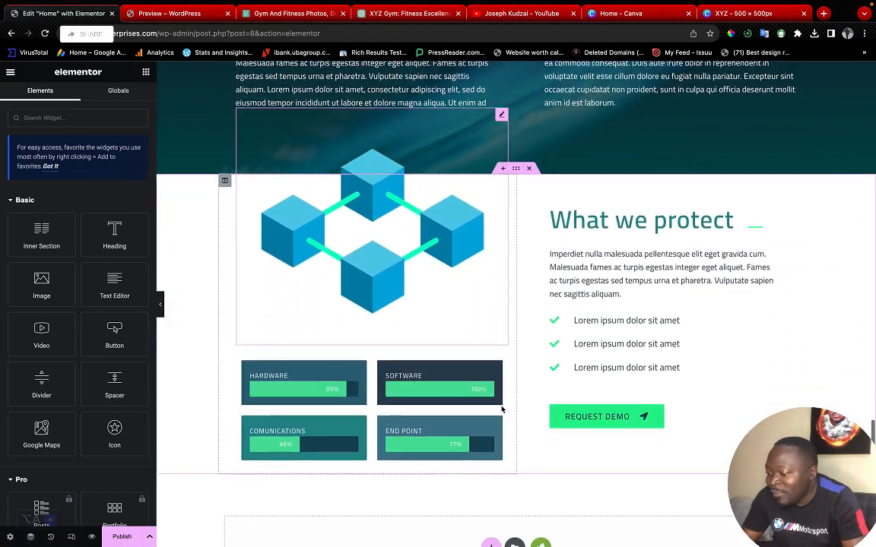
scroll(501, 410, "up", 5)
scroll(501, 410, "up", 3)
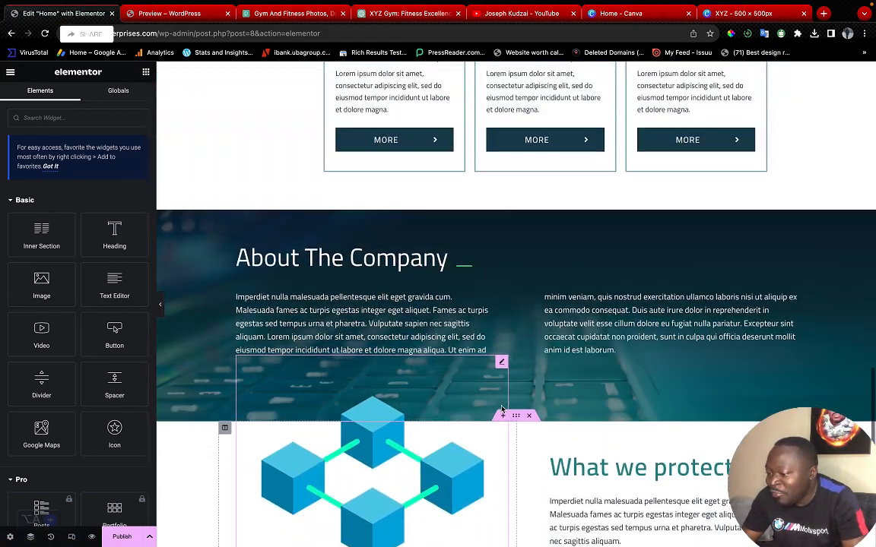
scroll(501, 406, "down", 4)
scroll(502, 403, "up", 1)
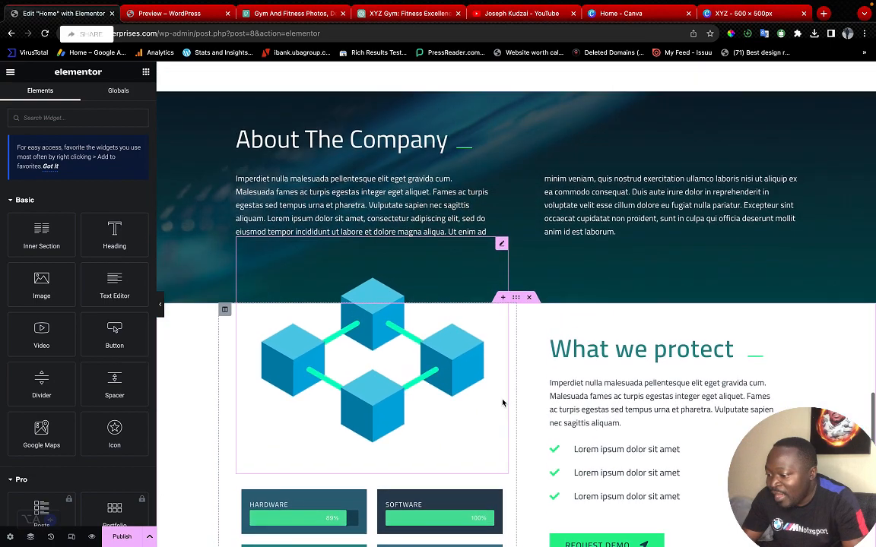
left_click(529, 297)
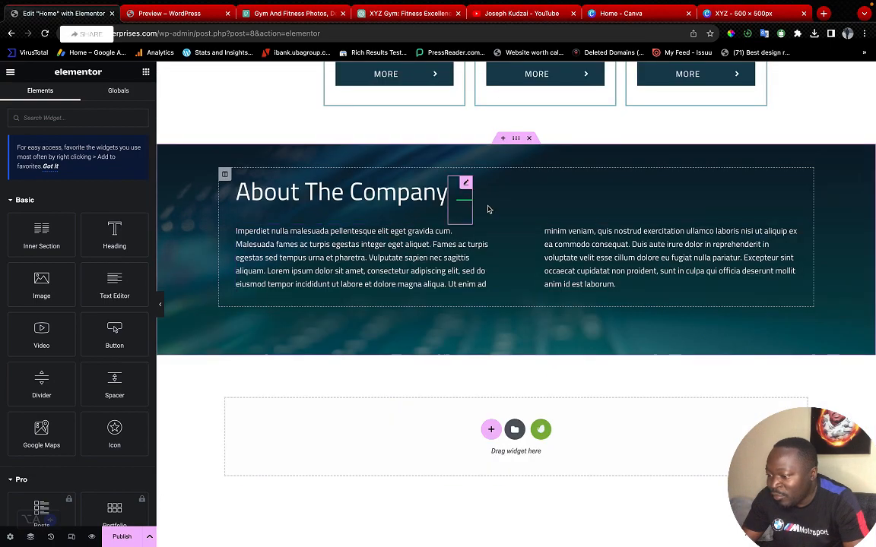
scroll(535, 214, "up", 8)
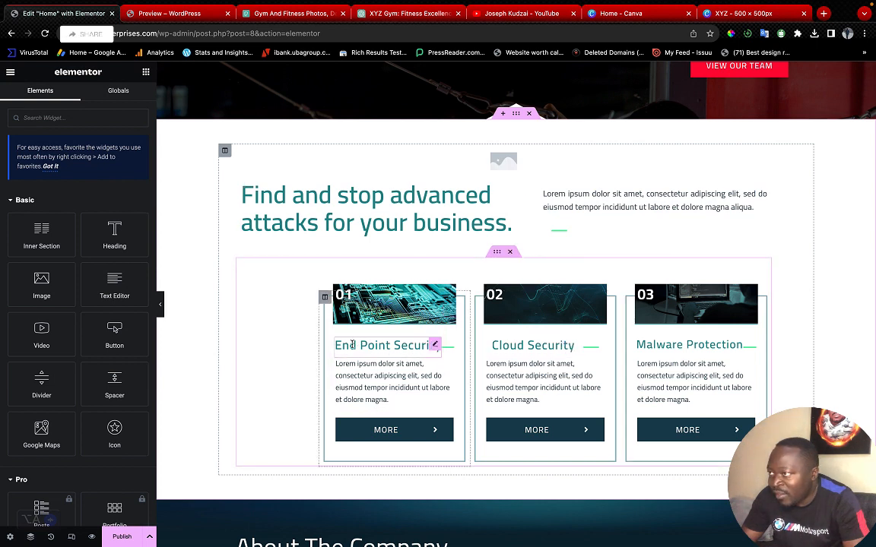
Replace the "End Point Security" heading of the first card with "Bronze"
left_click(433, 346)
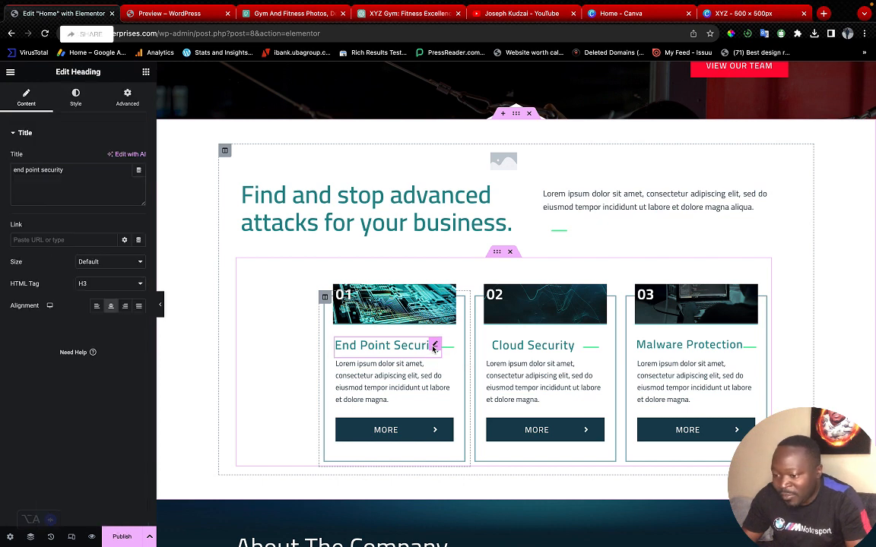
left_click_drag(72, 171, 2, 174)
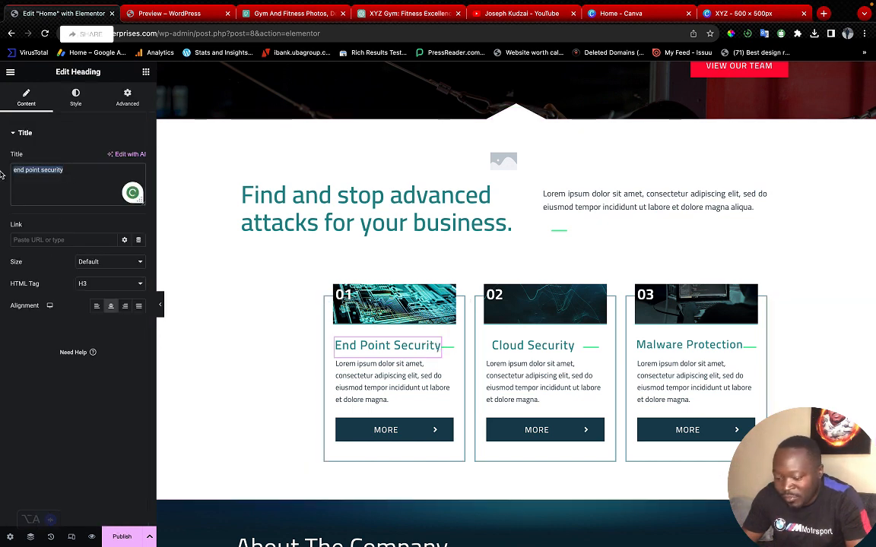
type("Basi")
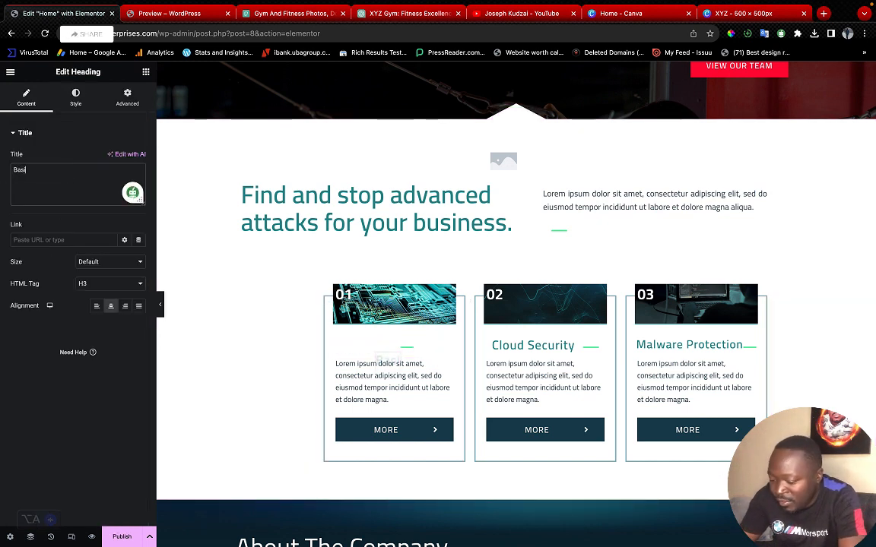
key("BackSpace")
key("BackSpace")
key("BackSpace")
key("BackSpace")
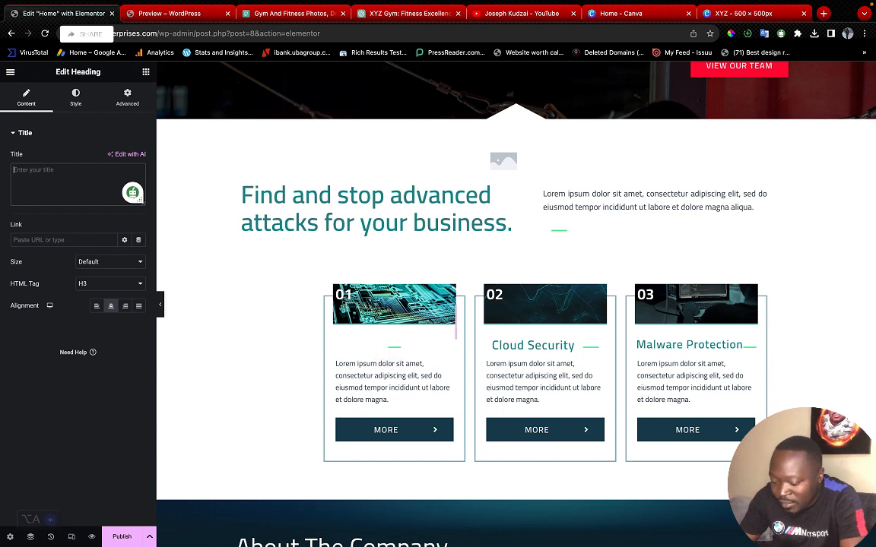
type("Bronze")
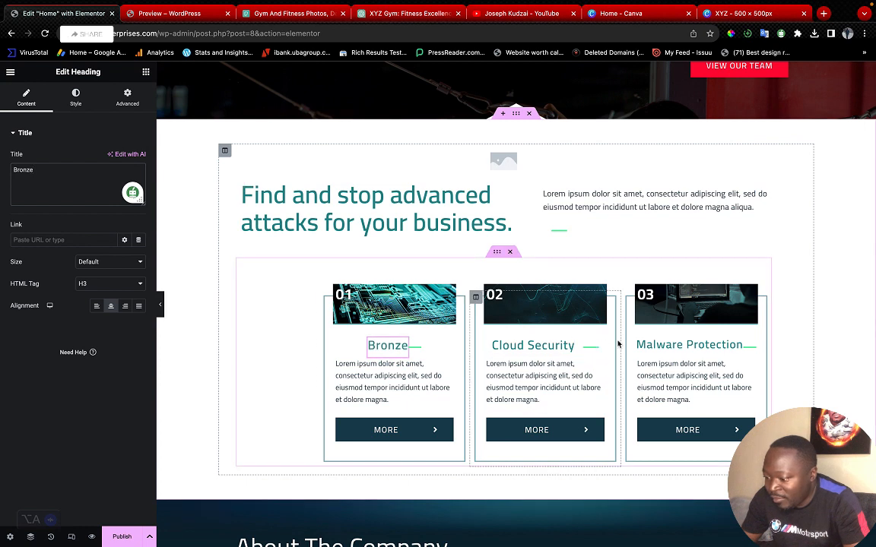
Replace the "Cloud Security" heading of the second card with "Silver"
left_click(593, 344)
left_click_drag(593, 344, 569, 346)
left_click(569, 346)
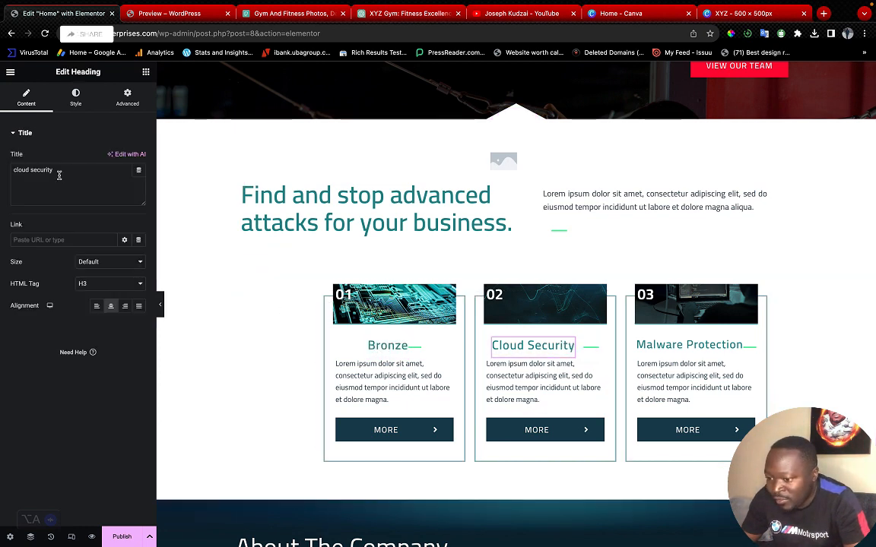
left_click_drag(60, 171, 12, 170)
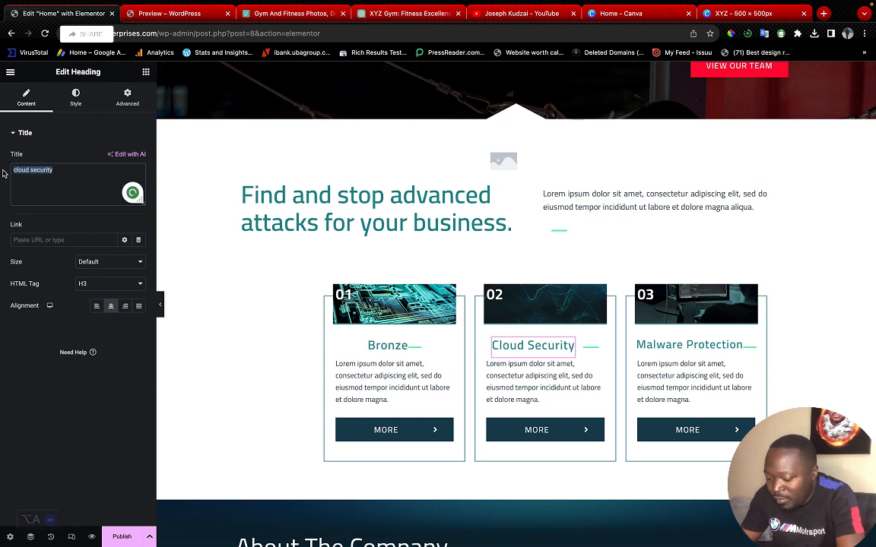
type("Silve")
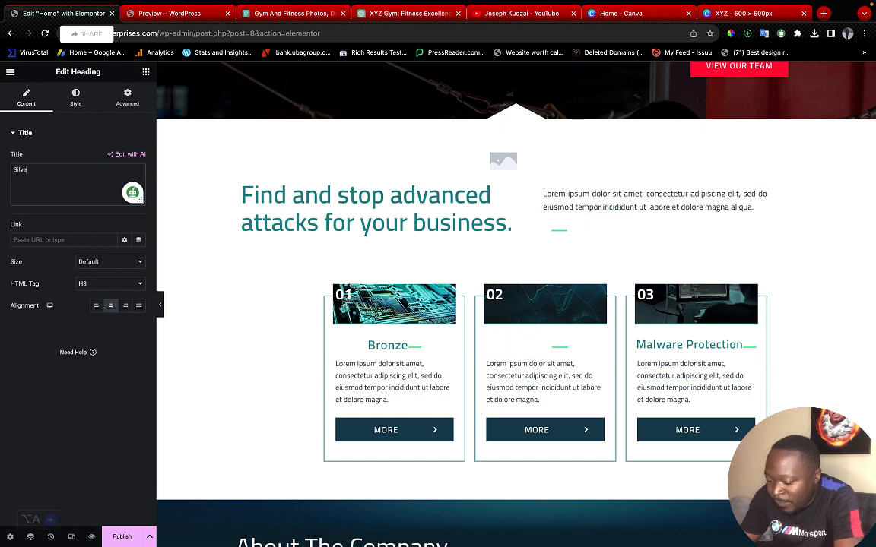
type("r")
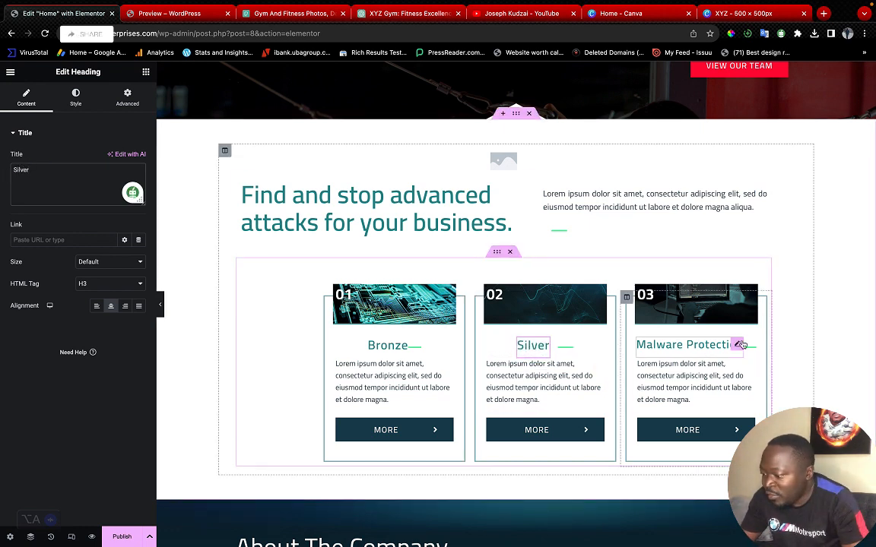
Replace the "Malware Protection" heading of the third card with "Gold"
left_click(737, 344)
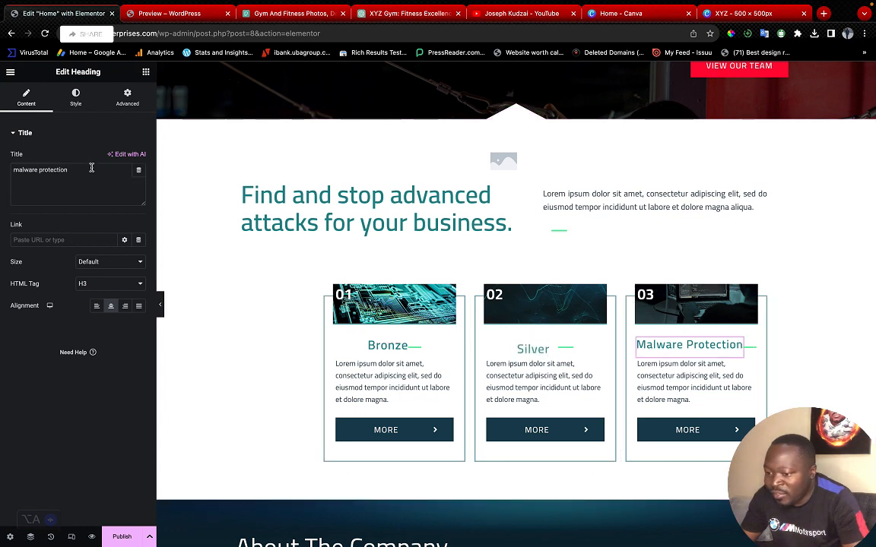
left_click_drag(81, 169, 2, 170)
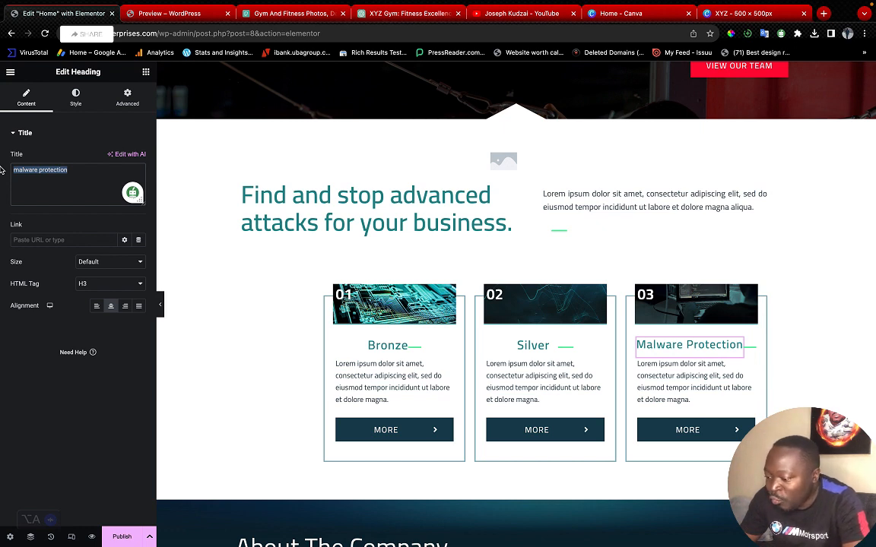
type("Gold")
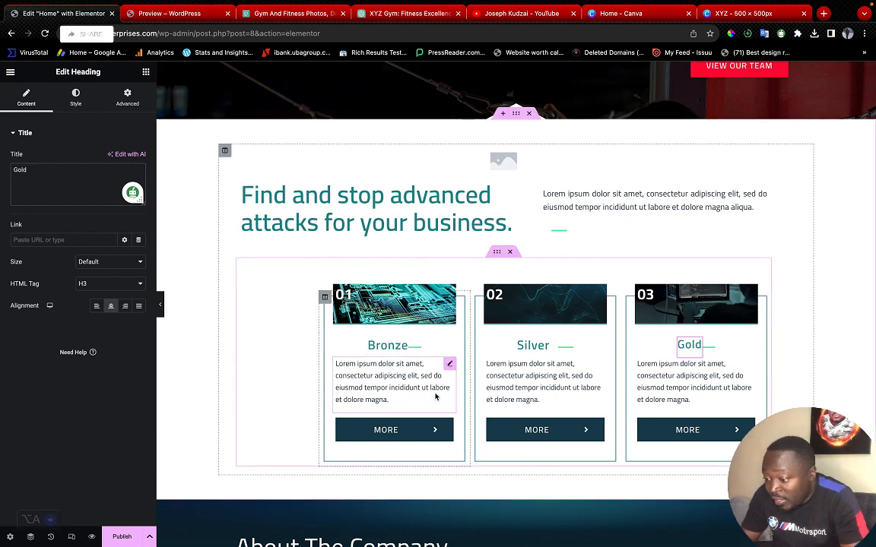
Turn the Bronze card's description into a bulleted list: "Lorem ipsum dolor sit amet" plus the placeholder items "bhibjikhlkjvd;k;f" and "bjknskvbksjdnvj."
left_click(448, 364)
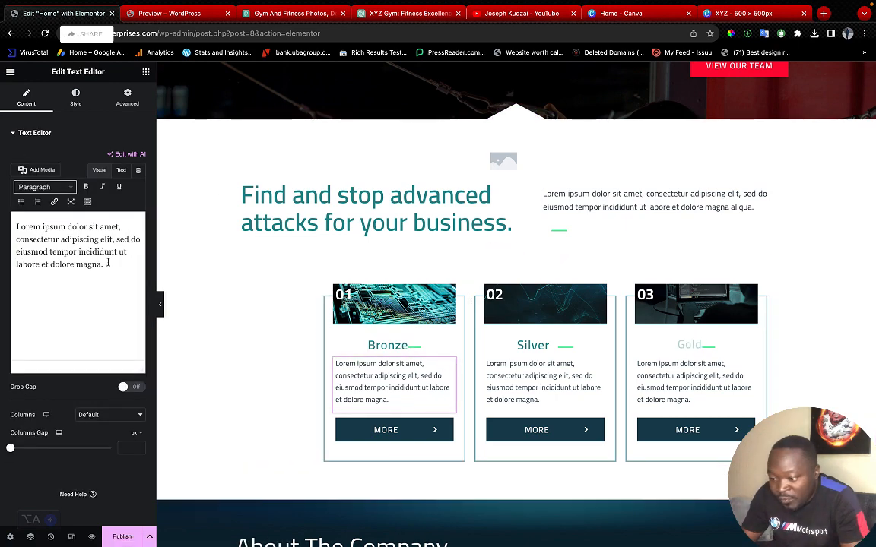
left_click_drag(105, 265, 36, 240)
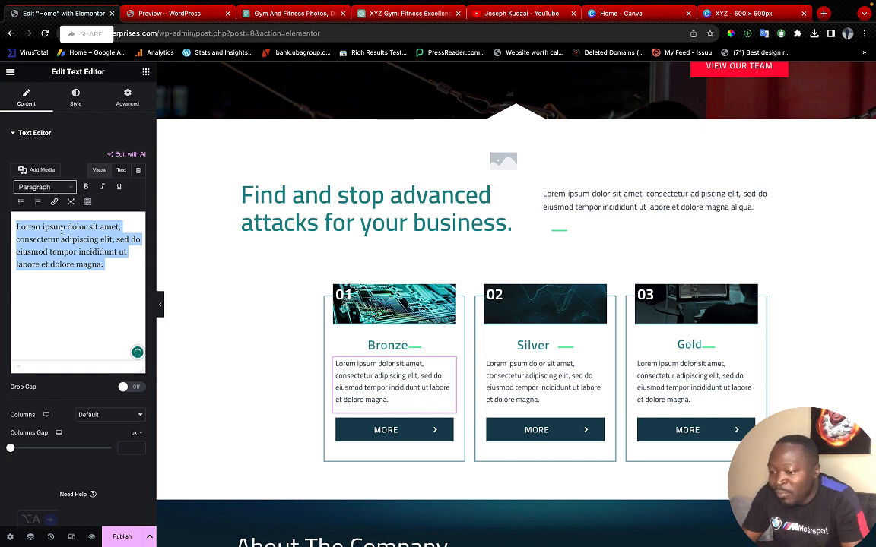
left_click(20, 201)
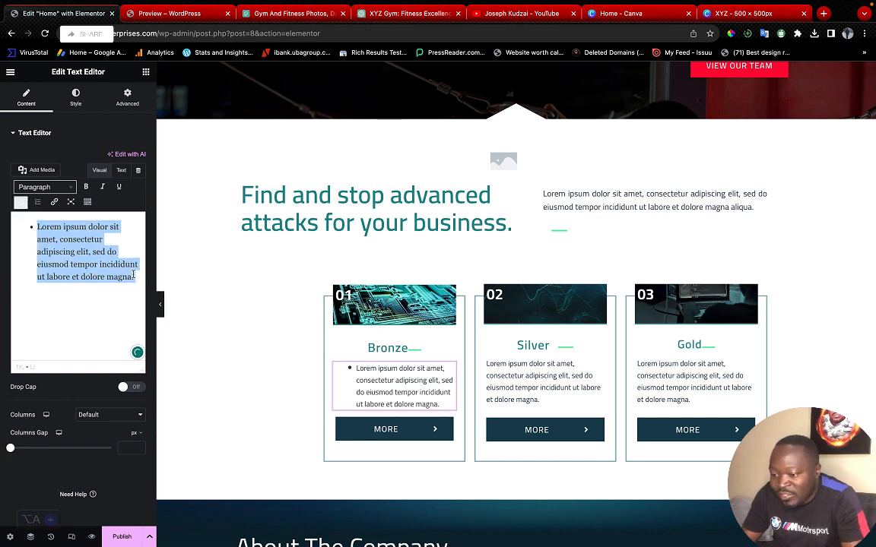
left_click_drag(134, 279, 57, 239)
key("BackSpace")
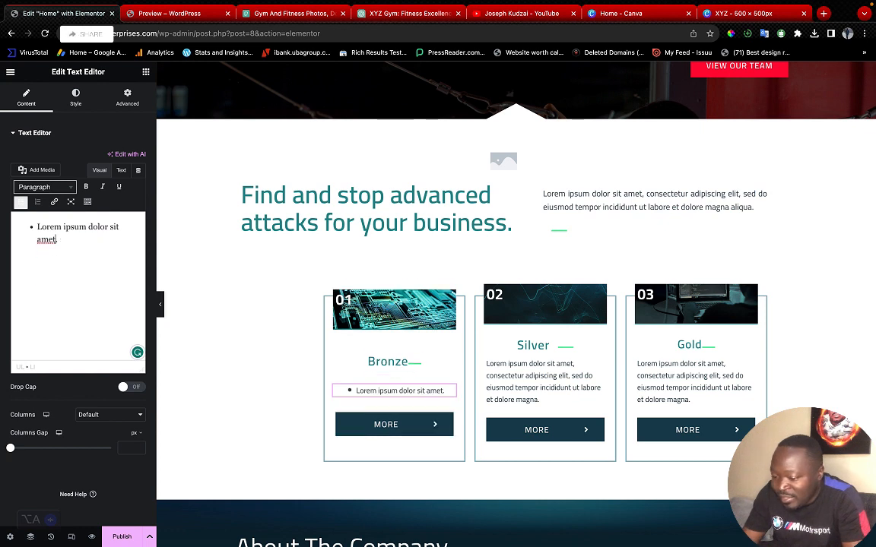
key("Return")
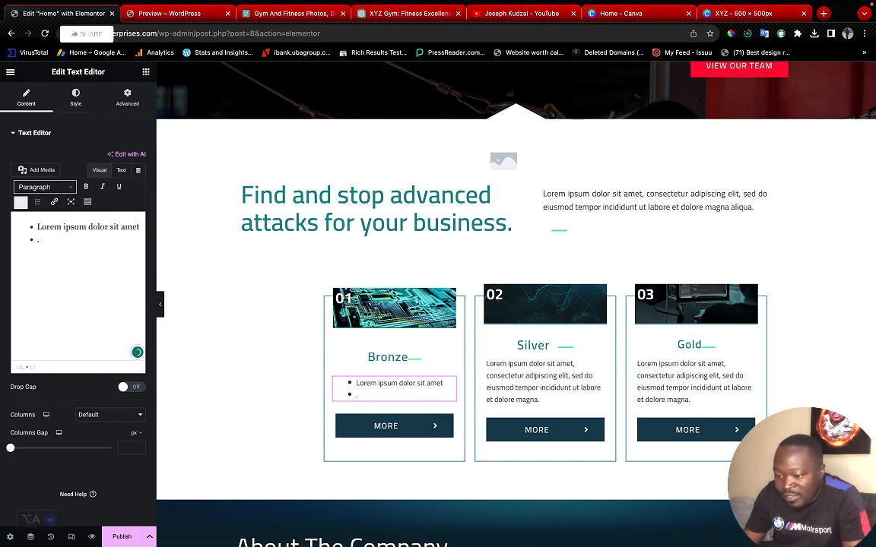
type("bhibjikhlkjvd;k;f ")
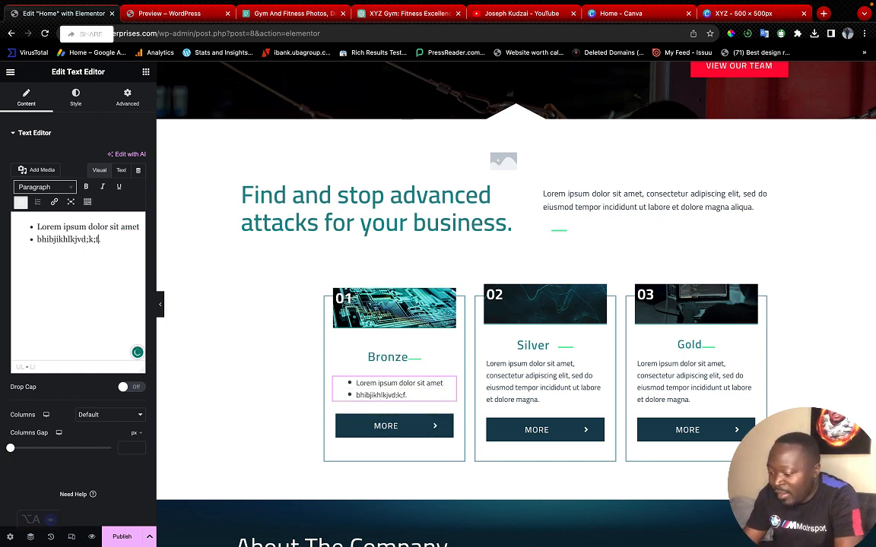
type("bjknskvbksjdnvj.")
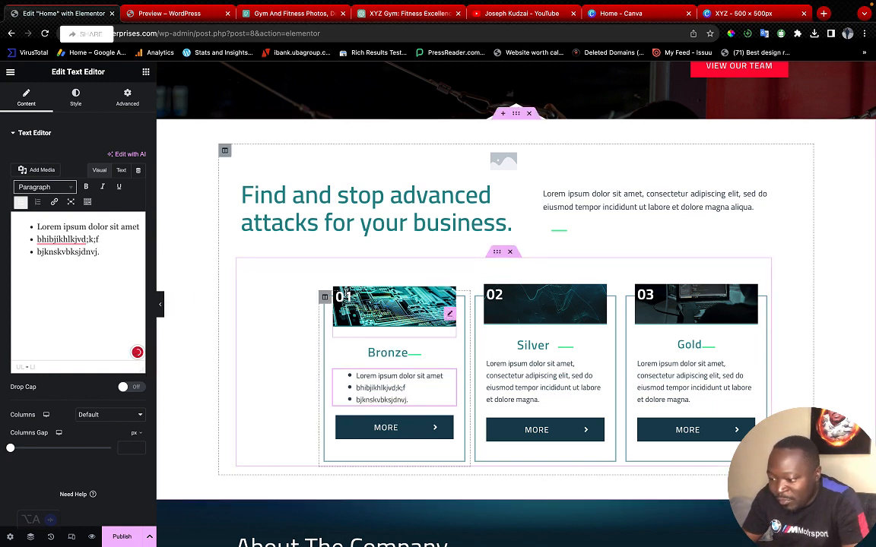
Replace the number 01 on the Bronze card's picture with the price "$20"
left_click(344, 296)
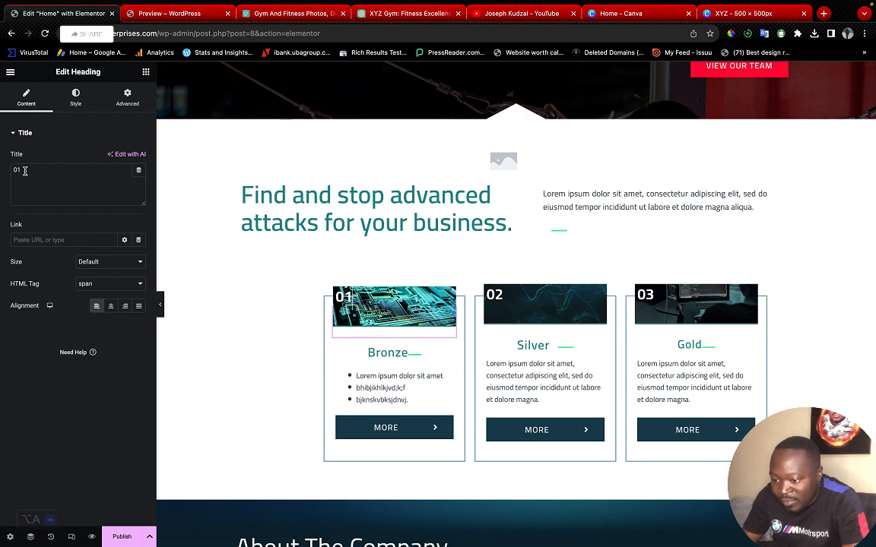
left_click_drag(25, 170, 11, 168)
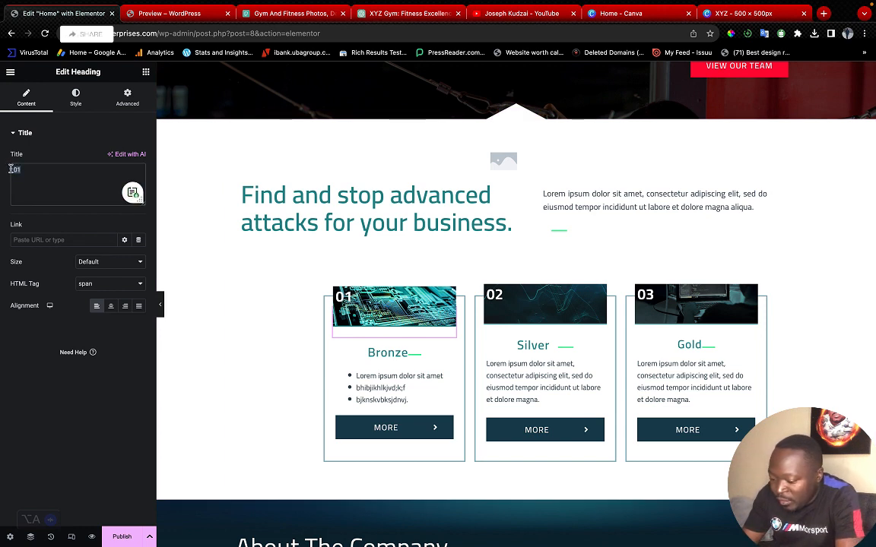
type("&2")
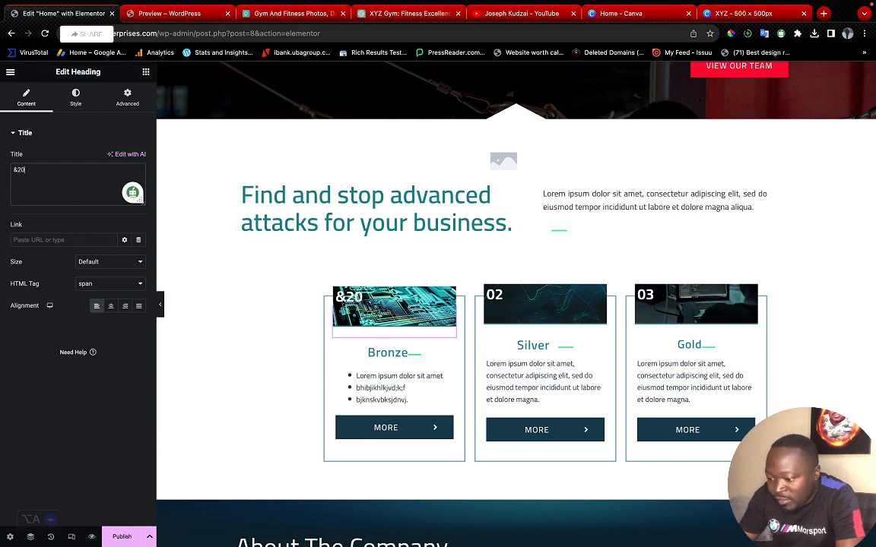
key("BackSpace")
key("BackSpace")
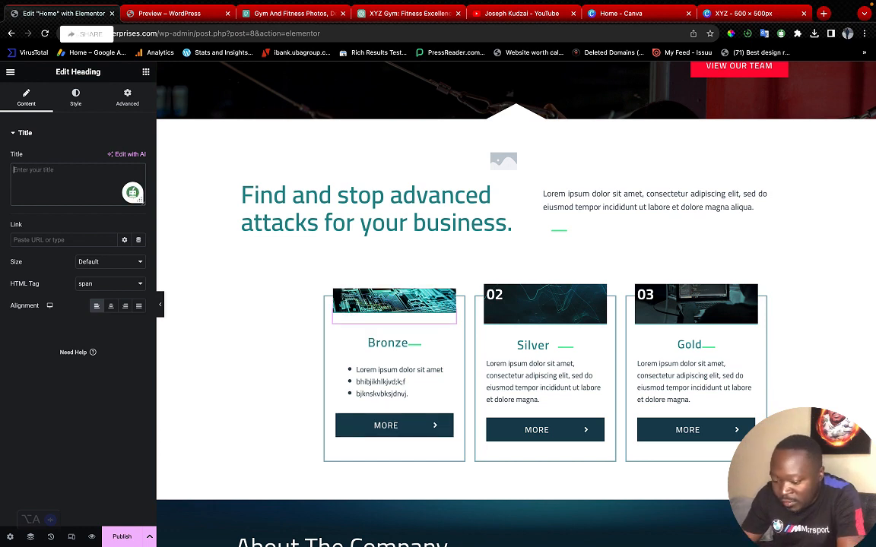
type("$")
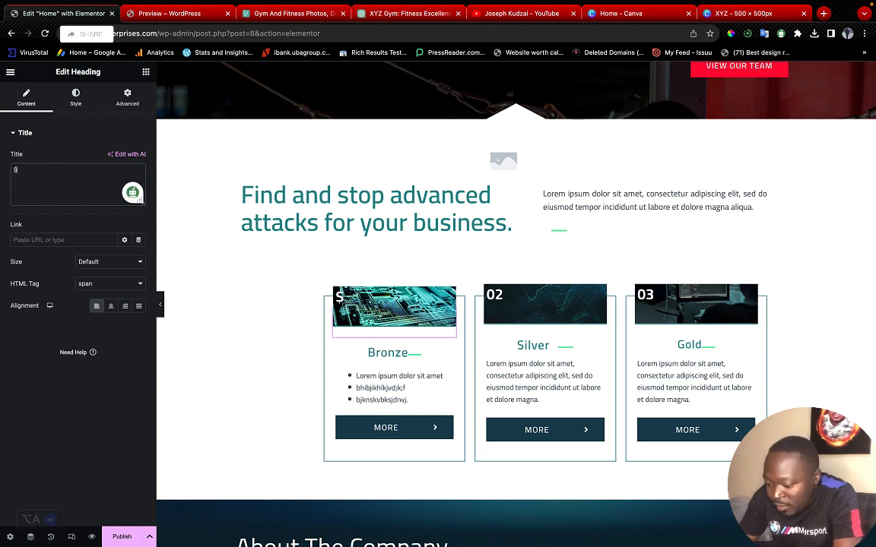
type("20")
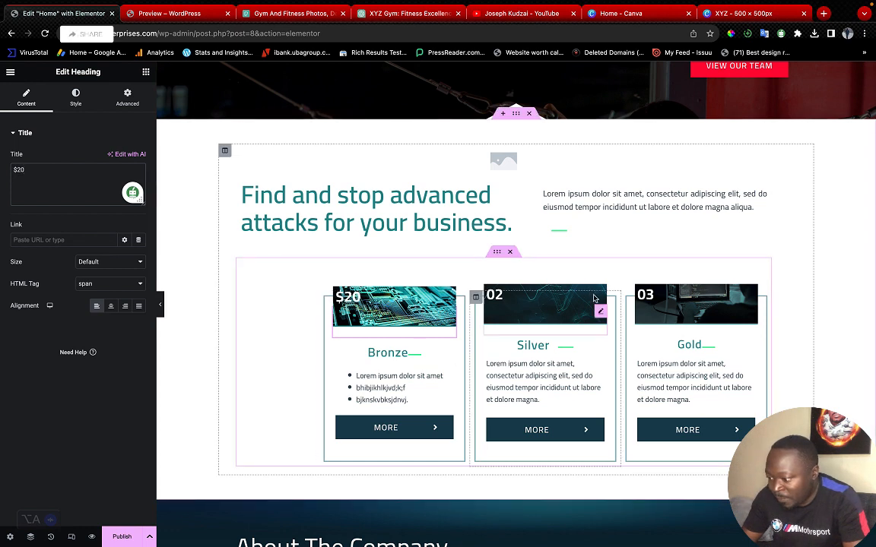
Replace the number 02 on the Silver card's picture with the price "$39.99"
left_click(499, 294)
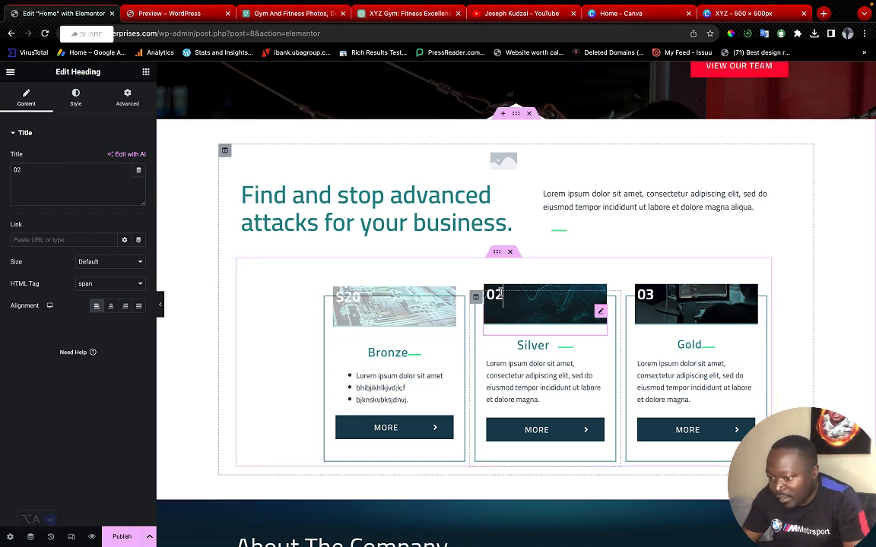
left_click_drag(33, 169, 12, 165)
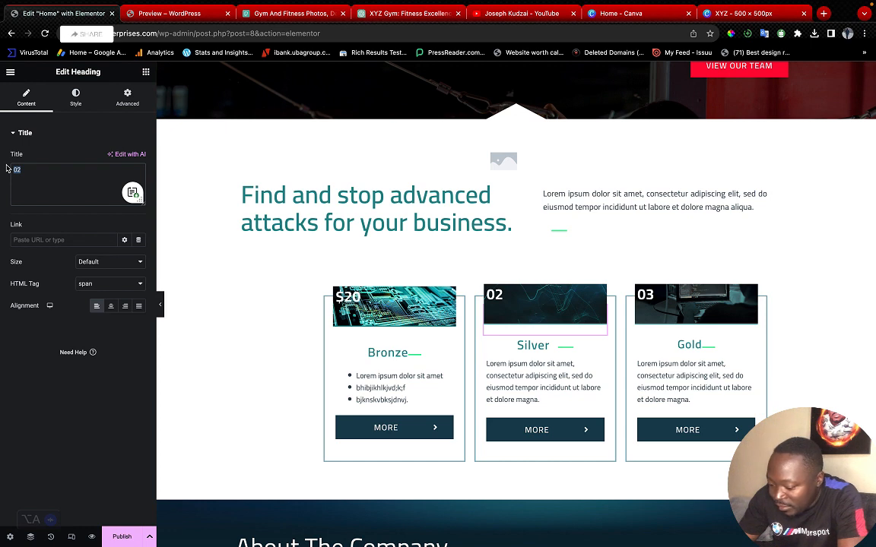
type("$")
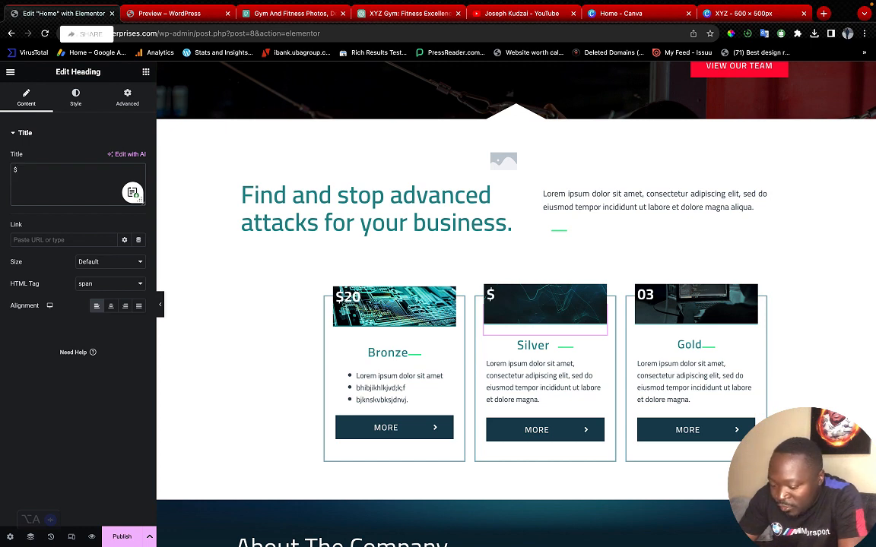
type("39")
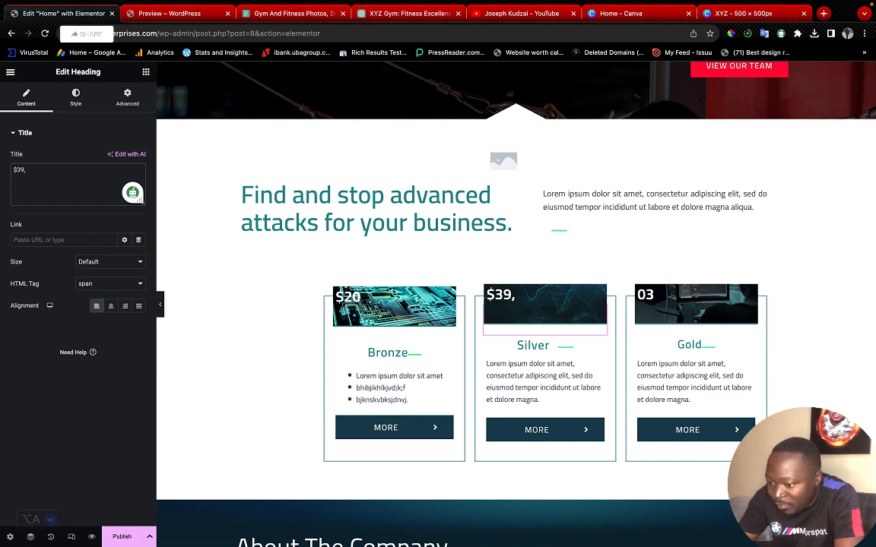
type(".99")
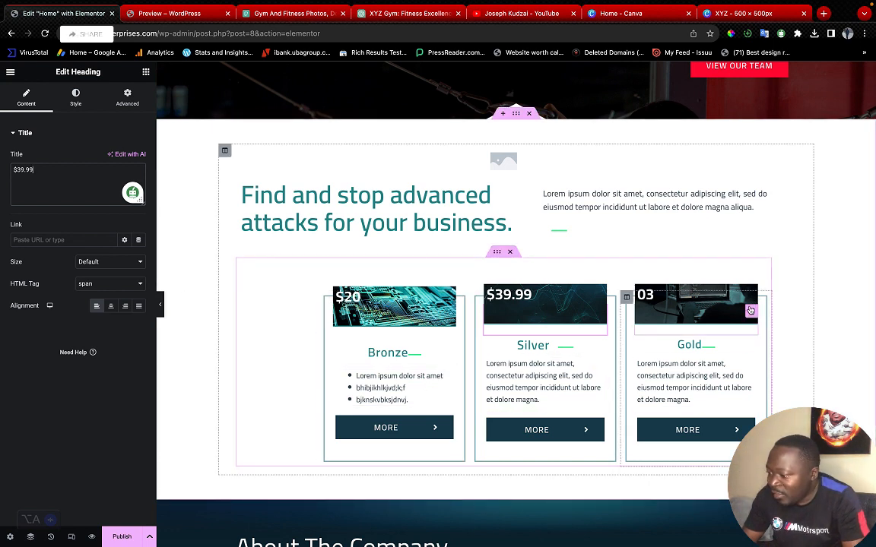
Replace the number 03 on the Gold card's picture with the price "$99.99"
left_click(675, 289)
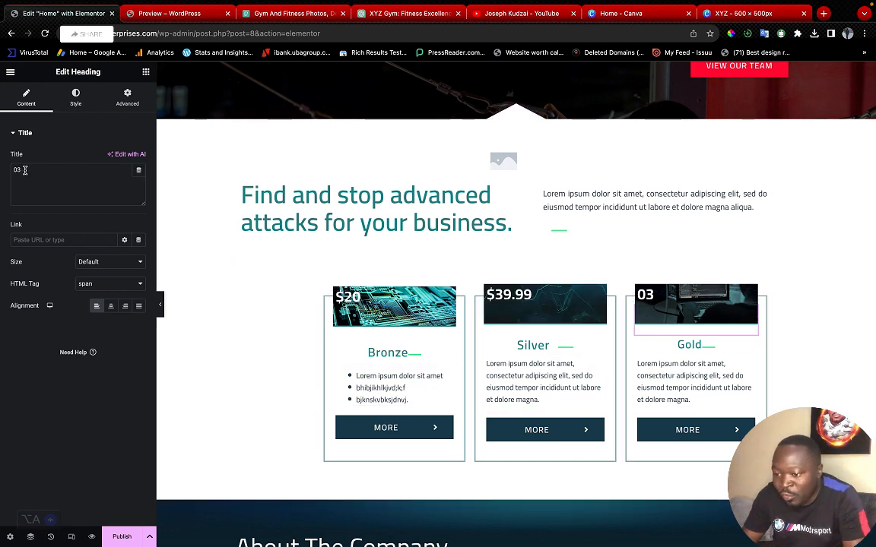
left_click_drag(21, 170, 9, 171)
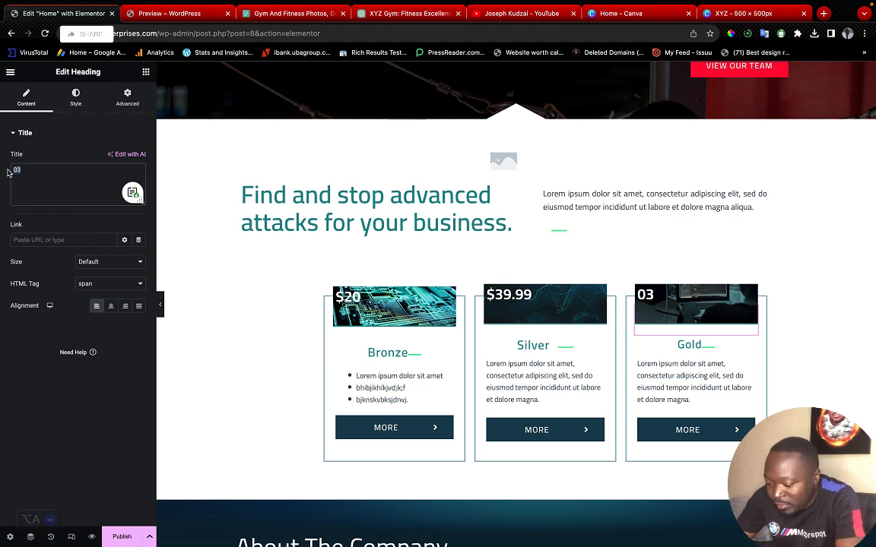
type("$9")
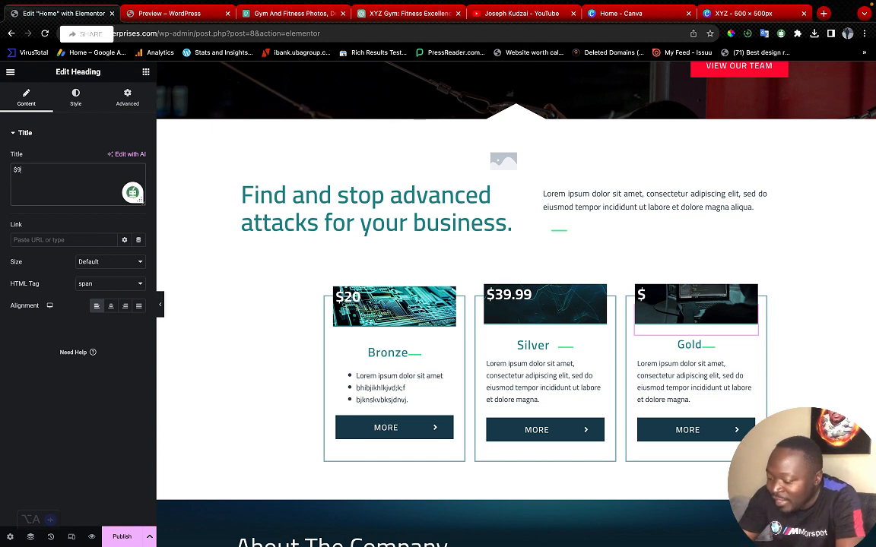
type("9.99")
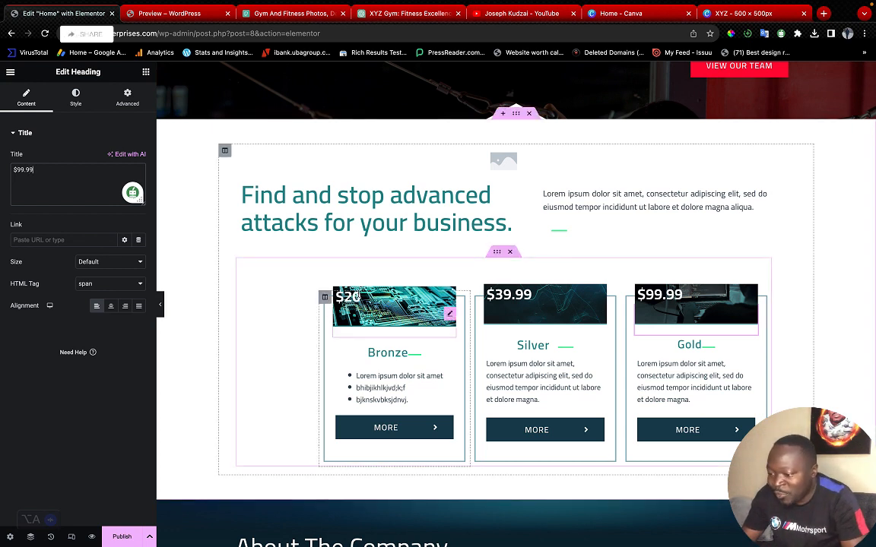
Set the price on the Bronze card's picture to "$19.99"
left_click(364, 298)
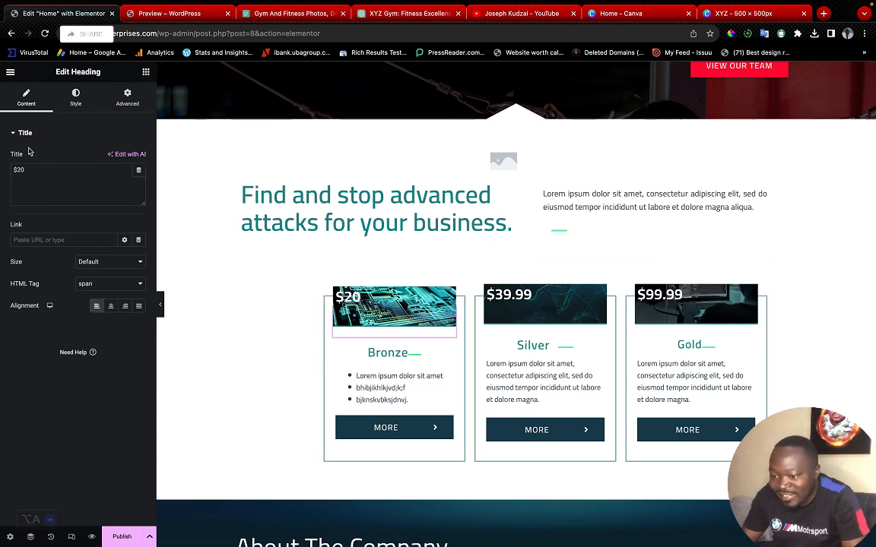
left_click_drag(25, 171, 17, 170)
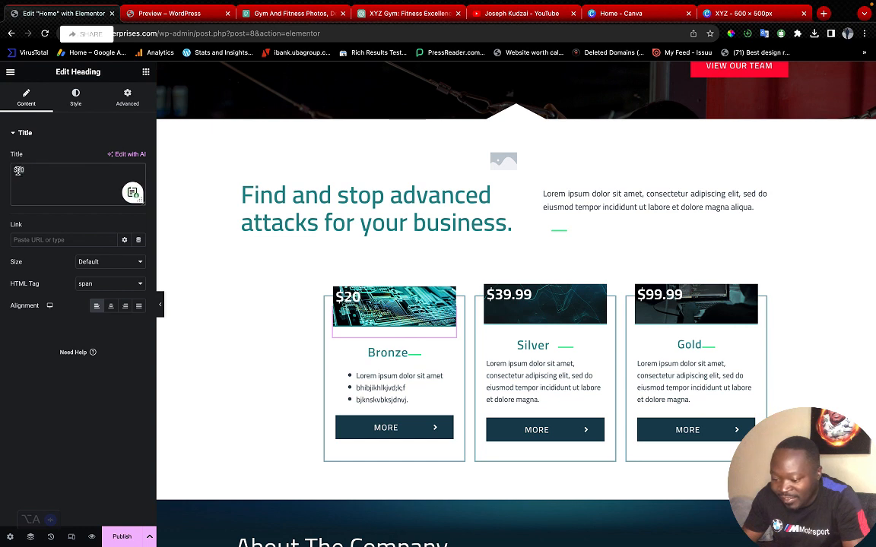
type("19")
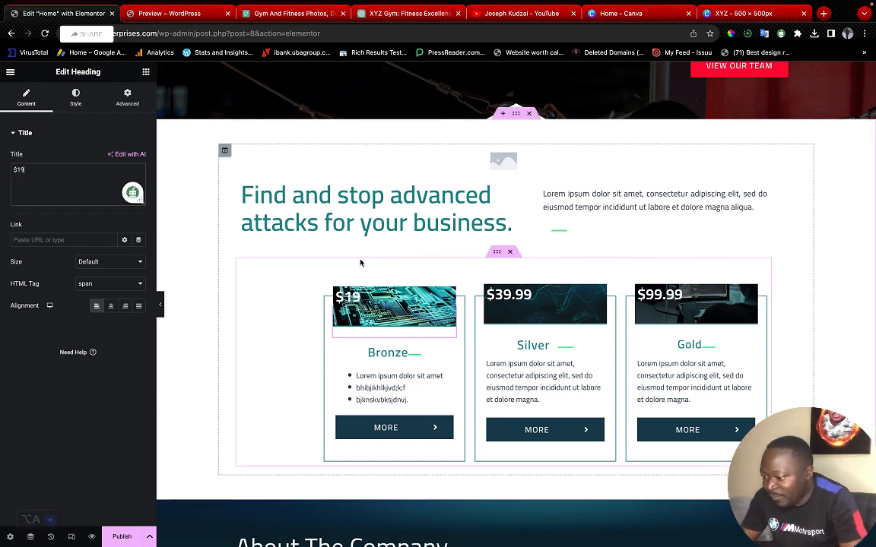
type(".")
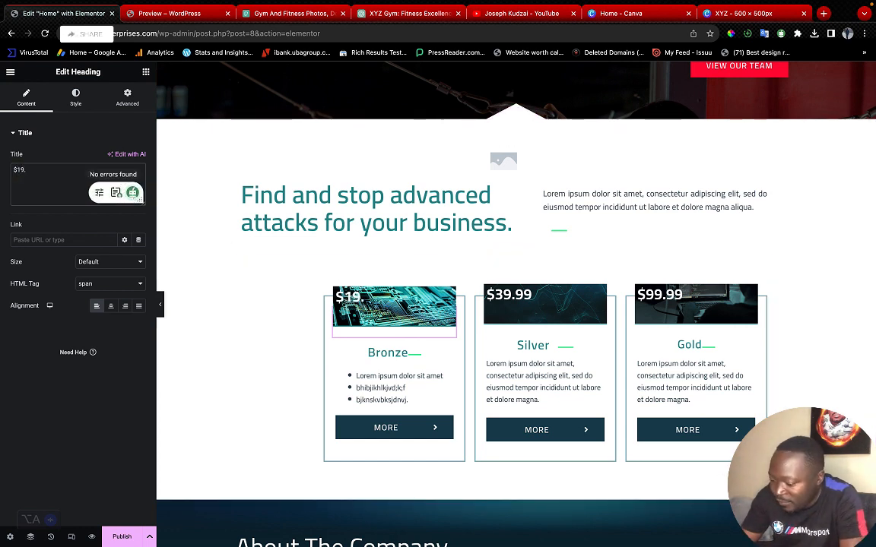
type("99")
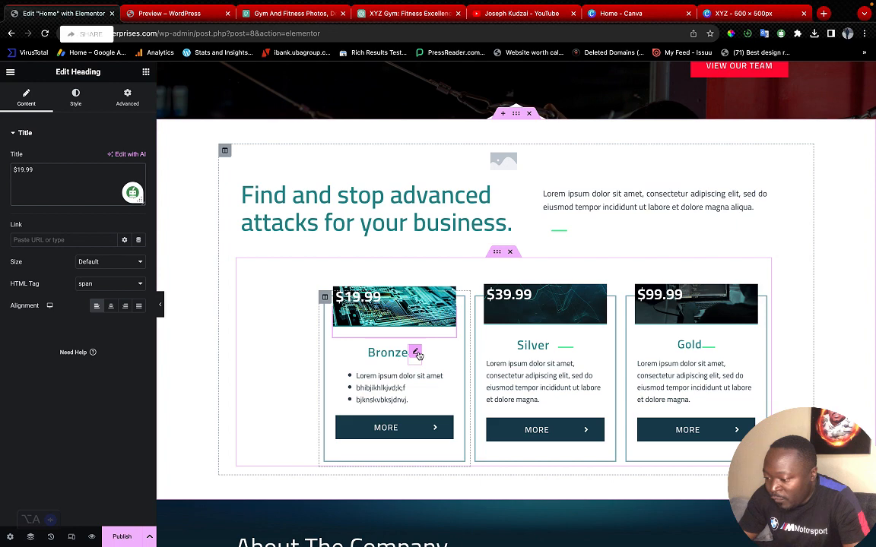
Delete the small green dividers beside the Bronze, Silver and Gold card titles
right_click(417, 353)
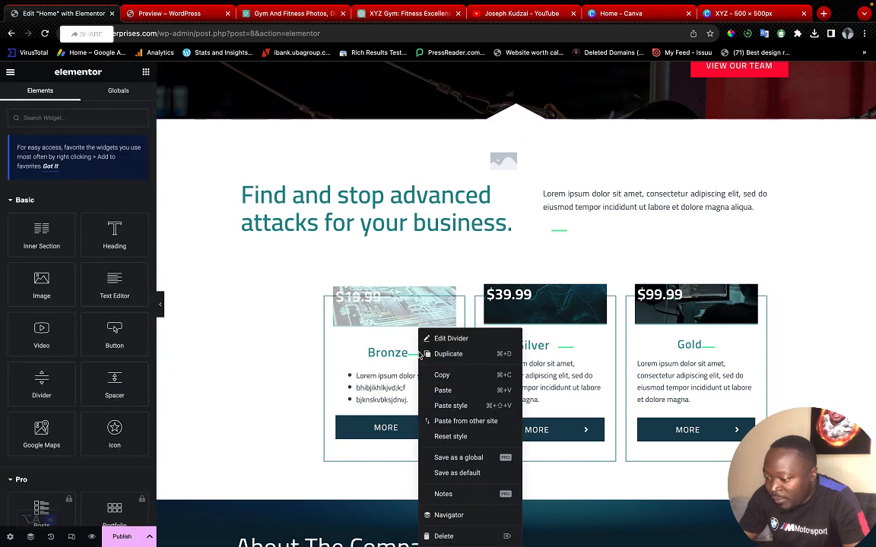
left_click(452, 535)
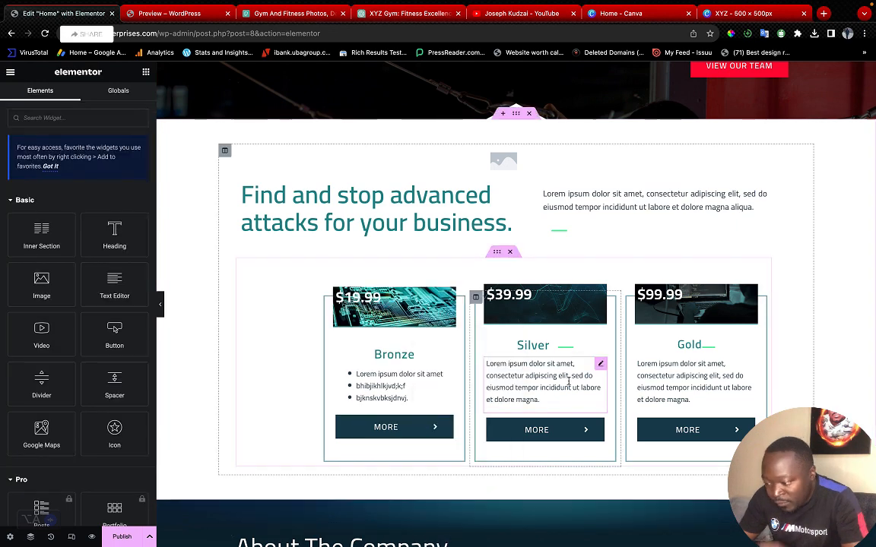
right_click(569, 346)
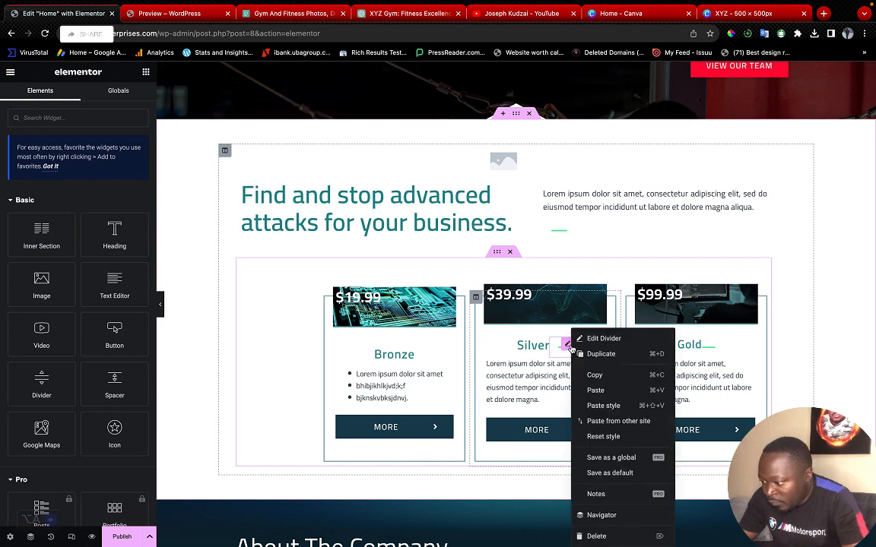
left_click(595, 536)
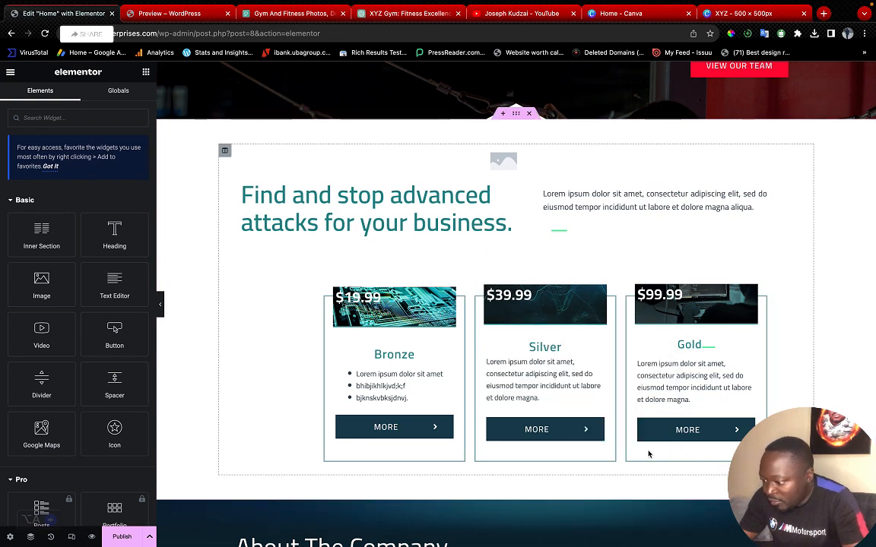
right_click(713, 349)
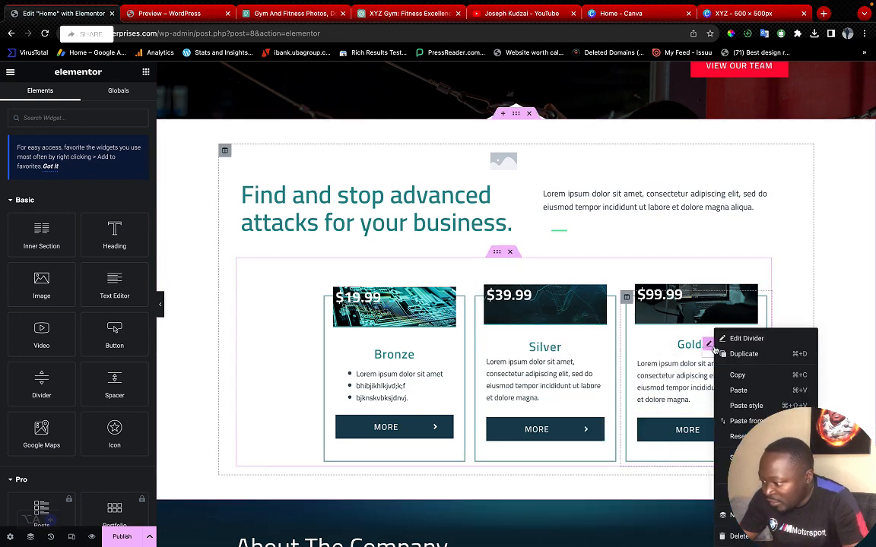
left_click(739, 535)
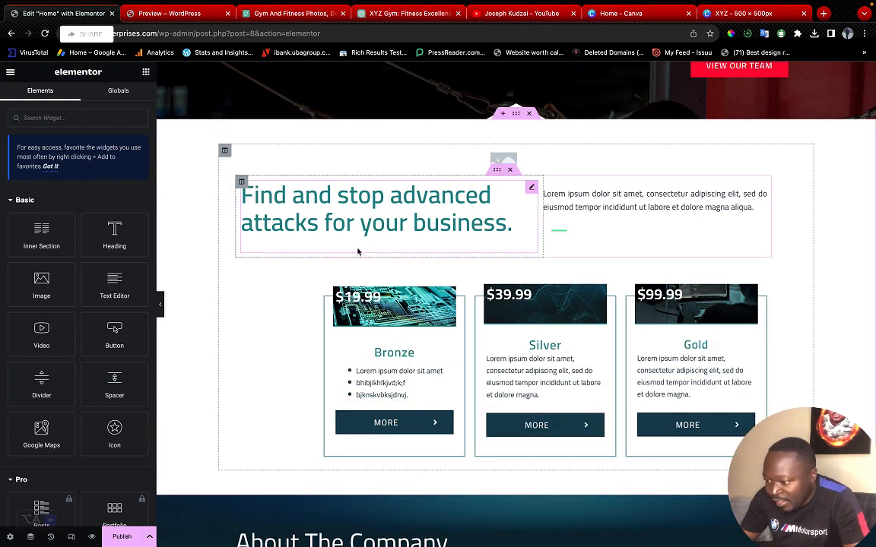
Replace the heading "Find and stop advanced attacks for your business." above the pricing cards with "Our Packages"
left_click(385, 214)
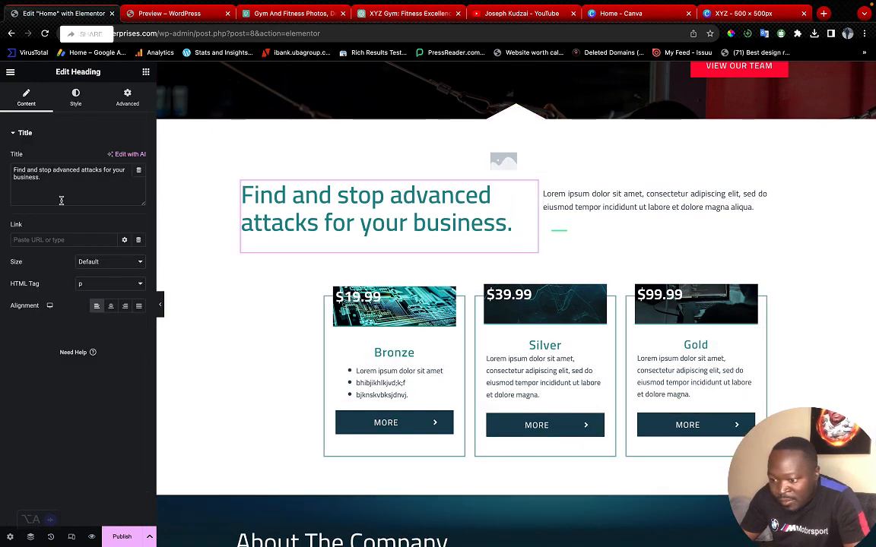
triple_click(18, 171)
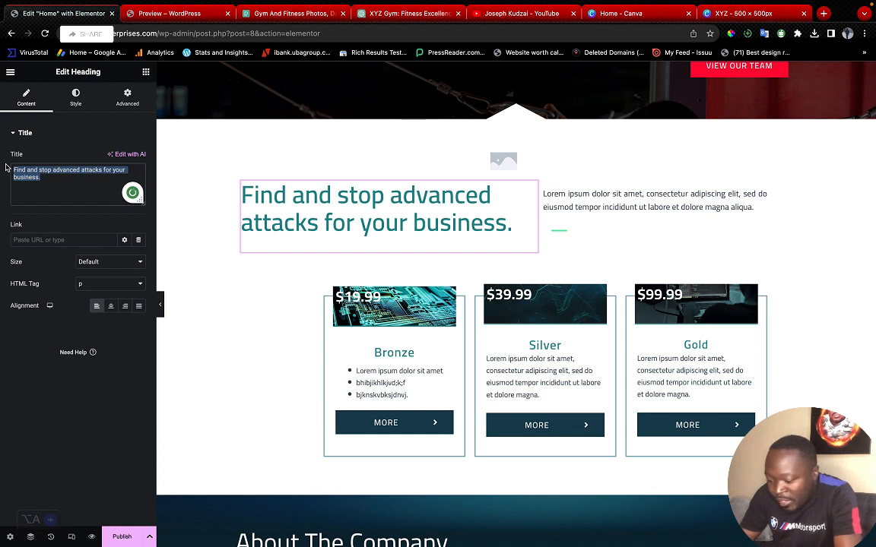
type("Prici")
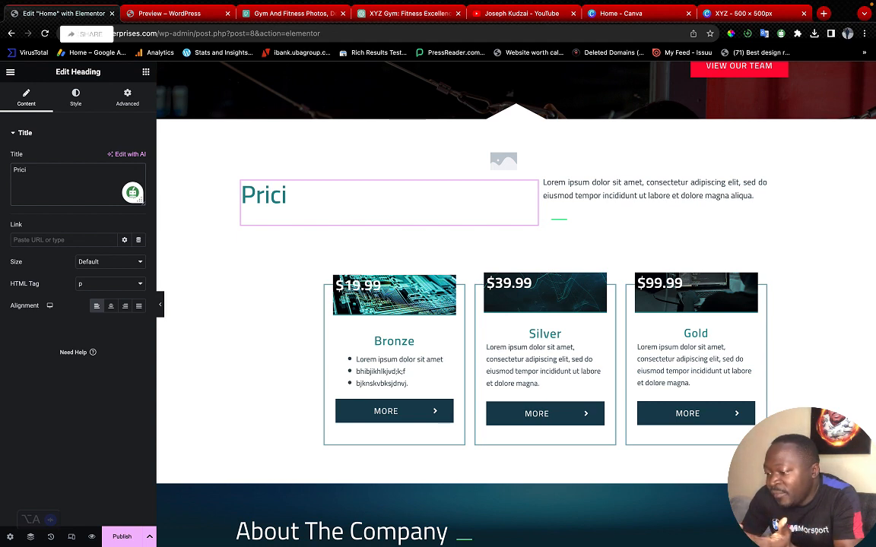
key("BackSpace")
key("BackSpace")
key("BackSpace")
key("BackSpace")
key("BackSpace")
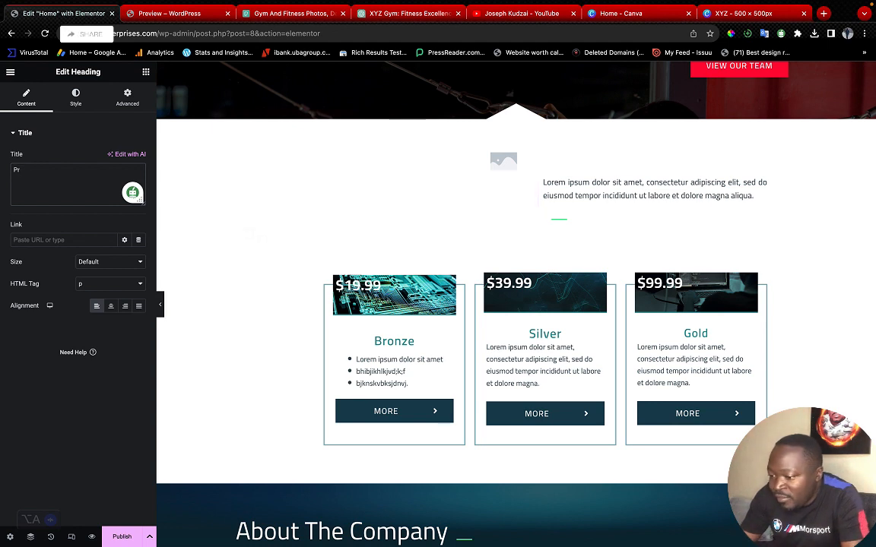
type("Our")
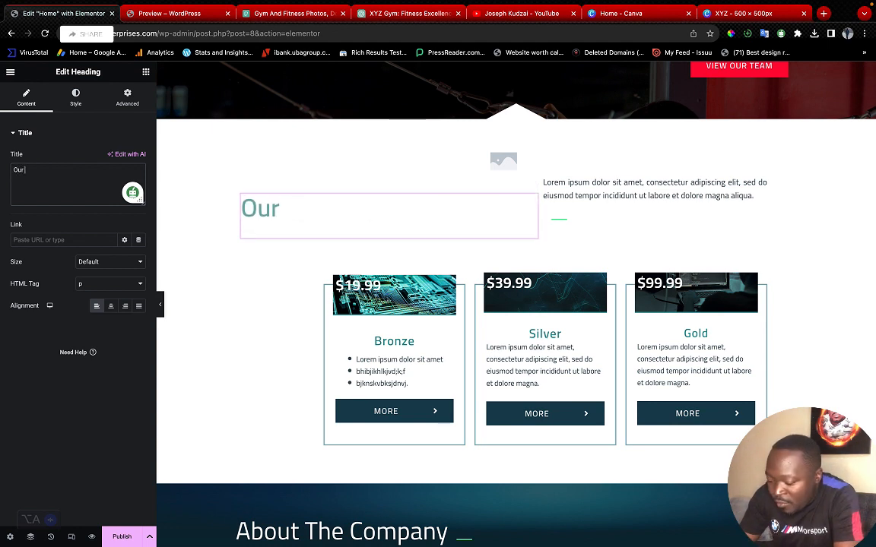
type(" Packagfes")
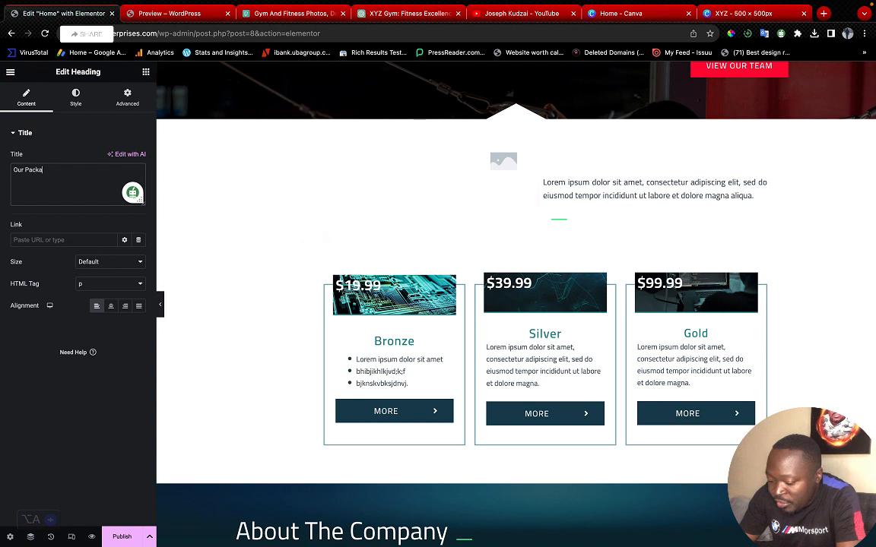
key("Left")
key("Left")
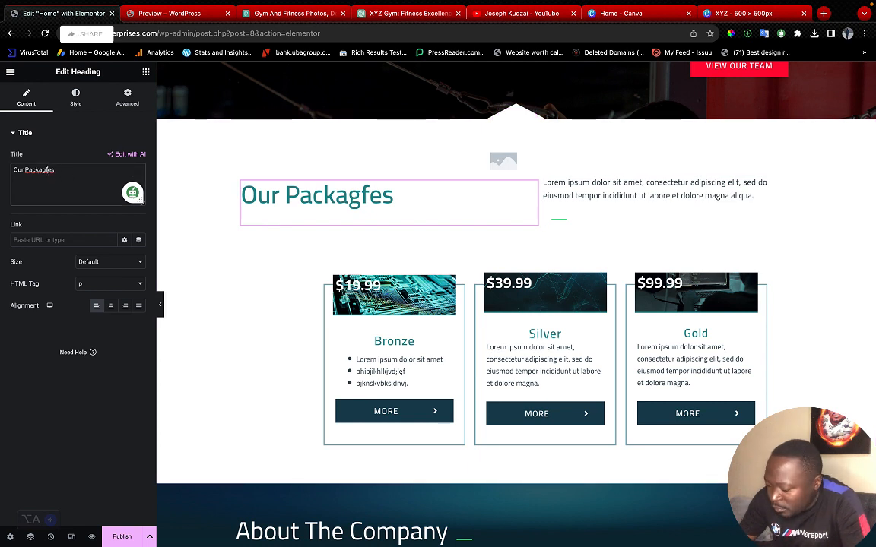
left_click(47, 170)
key("BackSpace")
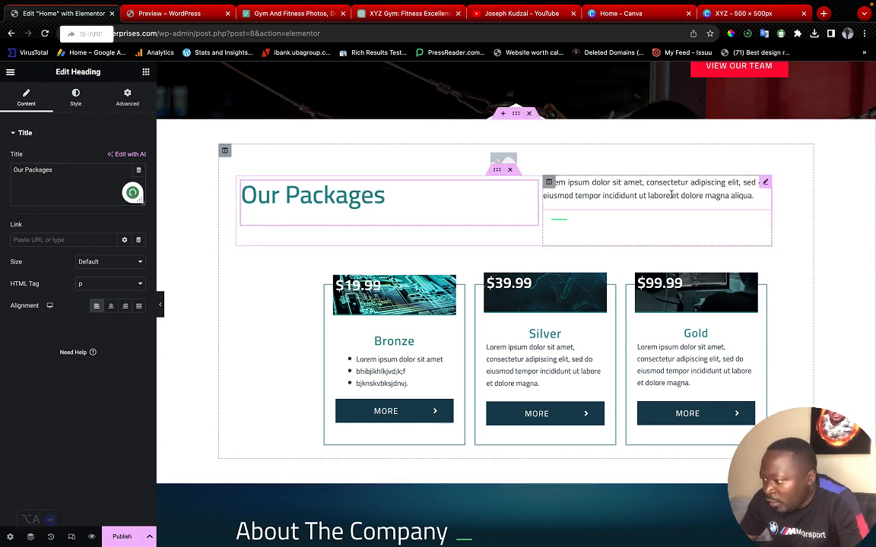
Delete the lorem ipsum text column beside the "Our Packages" heading and the placeholder image above it
left_click(618, 196)
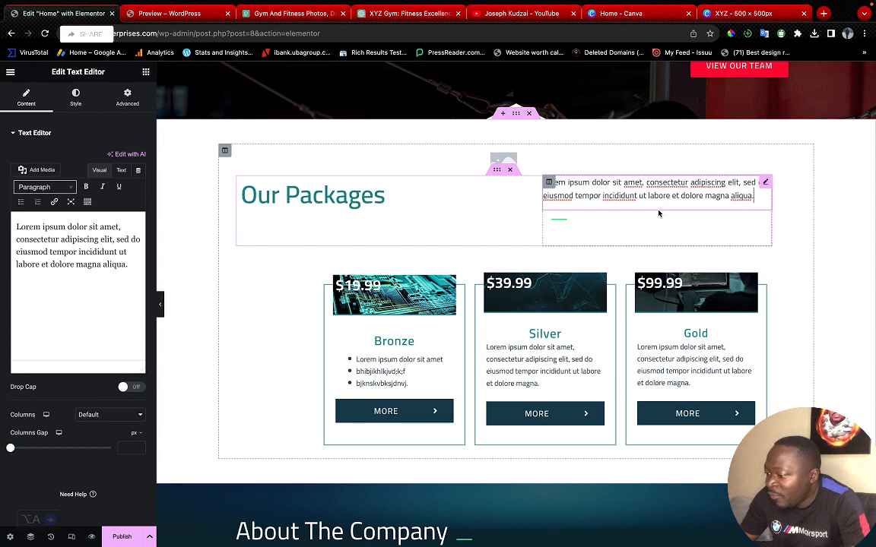
right_click(550, 183)
left_click(572, 371)
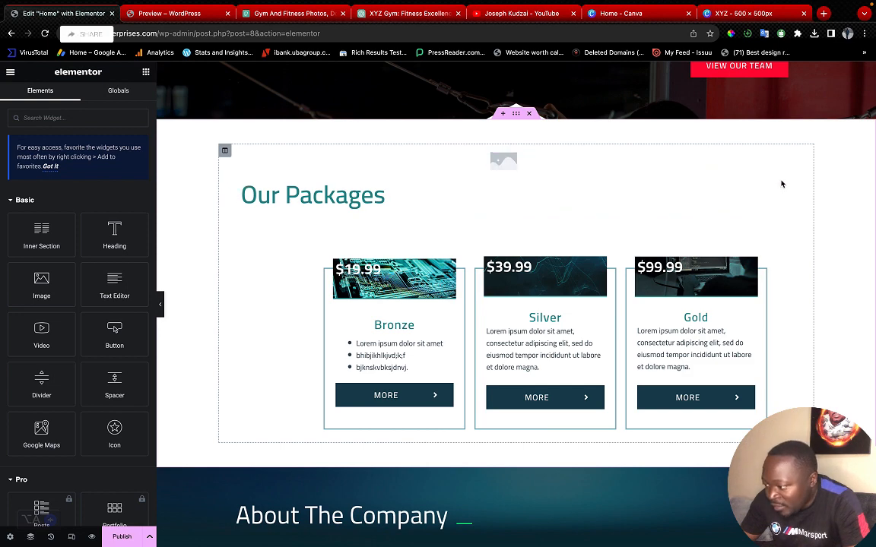
right_click(766, 159)
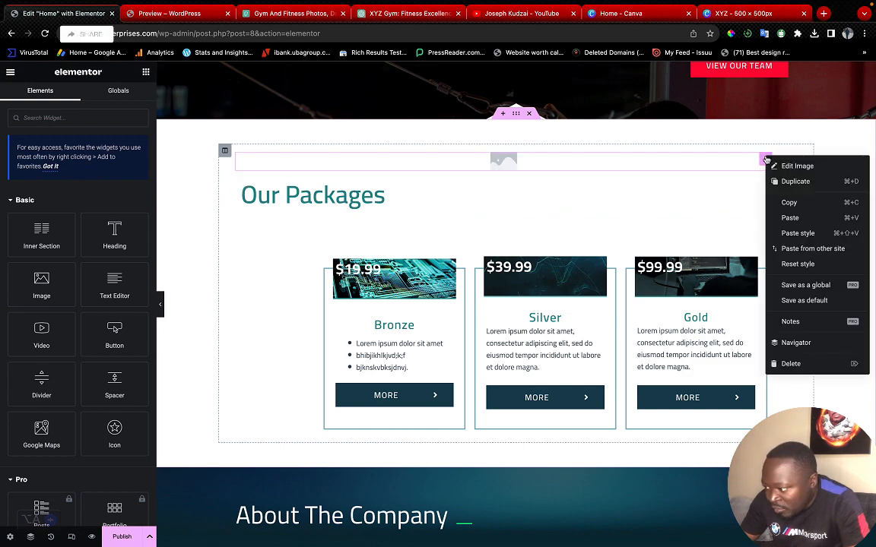
left_click(809, 364)
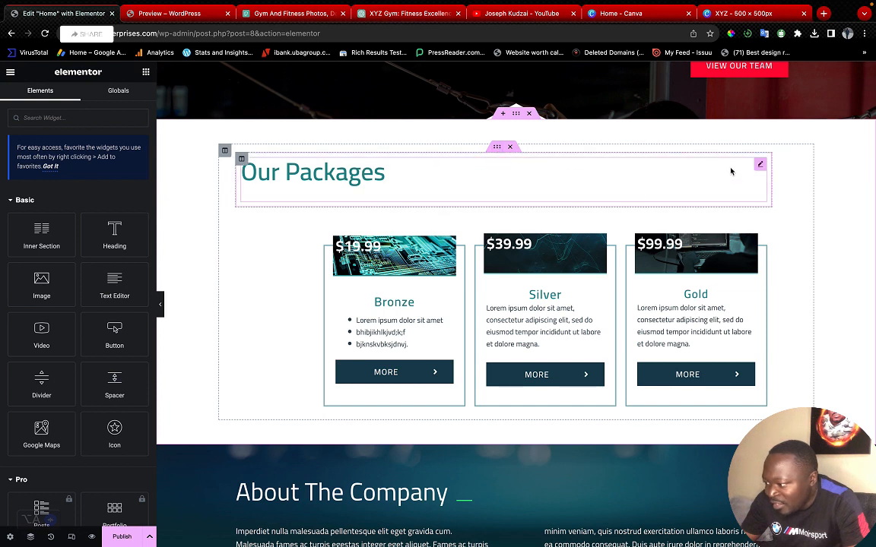
Center the "Our Packages" heading and set the left padding of the inner section holding the pricing cards to 4 em
left_click(759, 164)
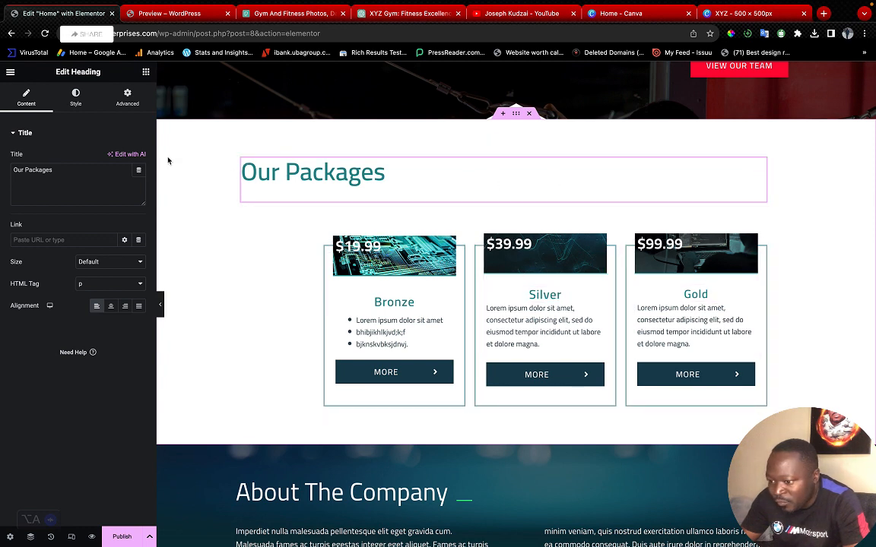
left_click(112, 306)
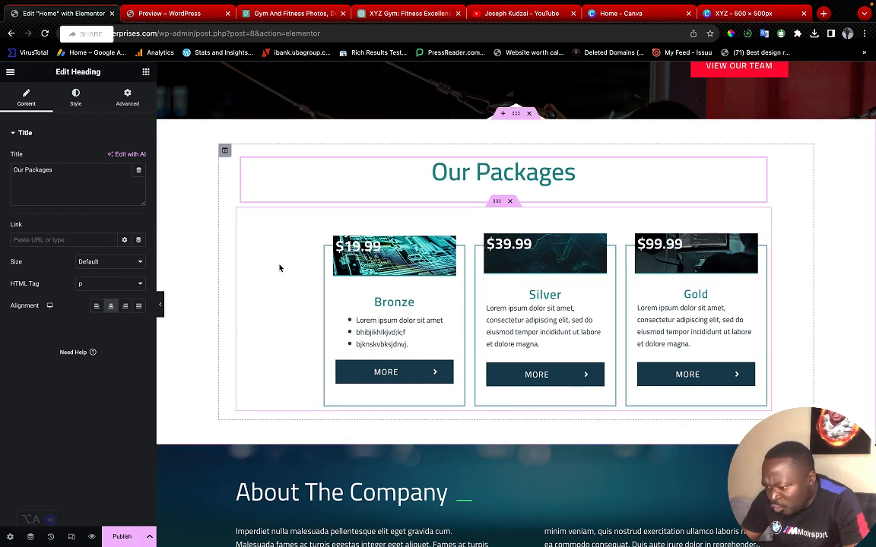
left_click(496, 203)
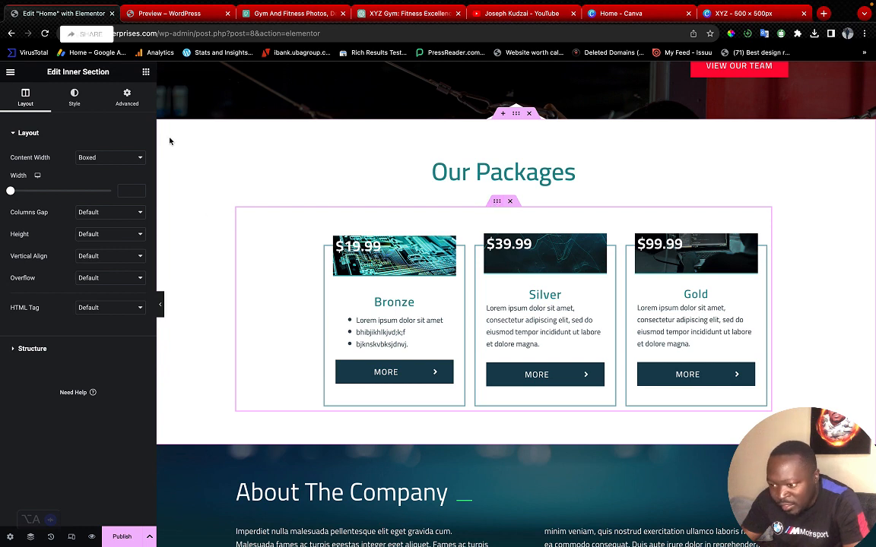
left_click(126, 97)
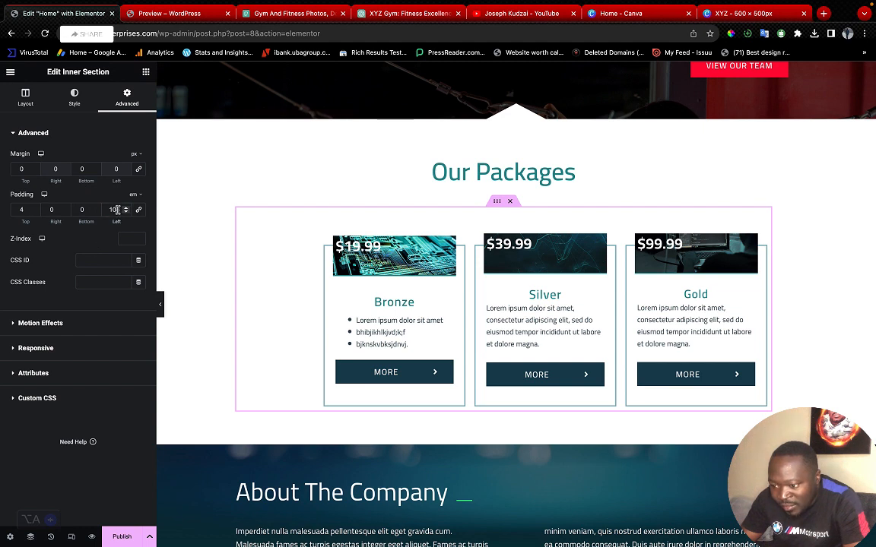
left_click_drag(118, 210, 98, 209)
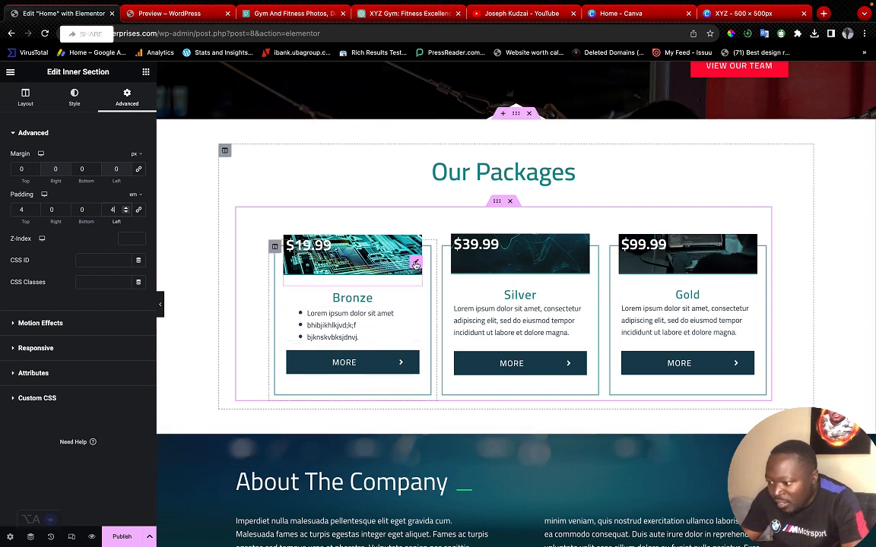
left_click(373, 238)
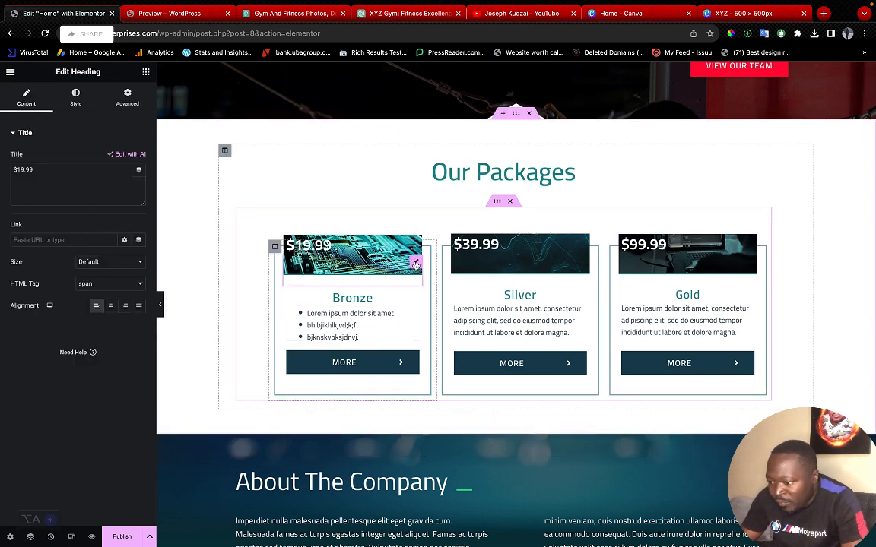
left_click(76, 97)
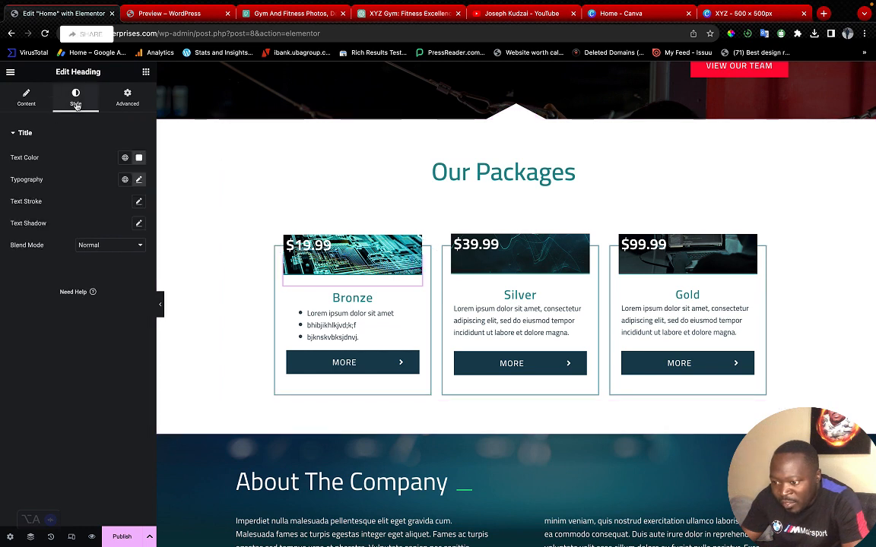
right_click(373, 241)
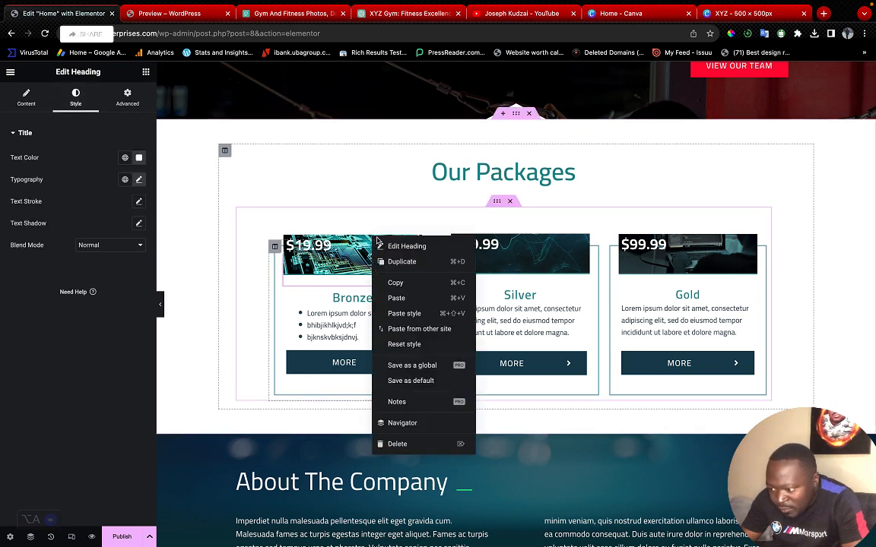
left_click_drag(274, 246, 347, 291)
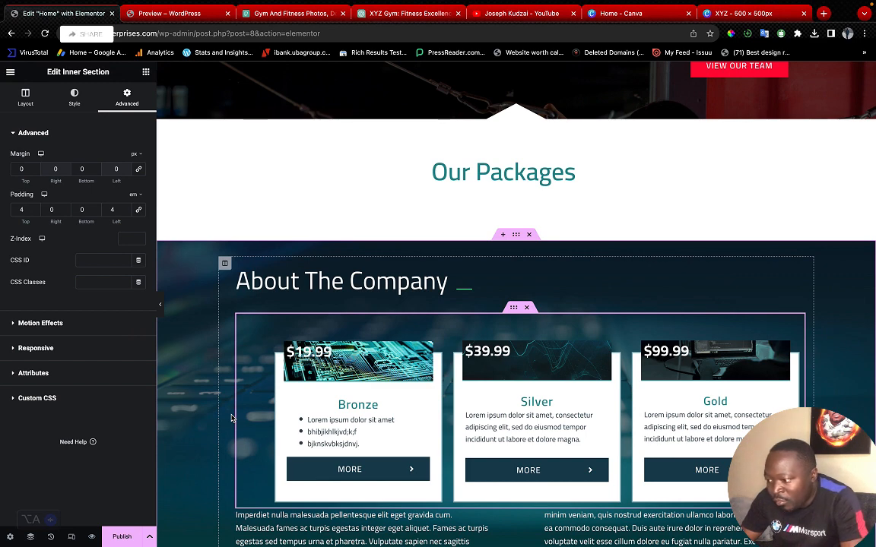
key("super+z")
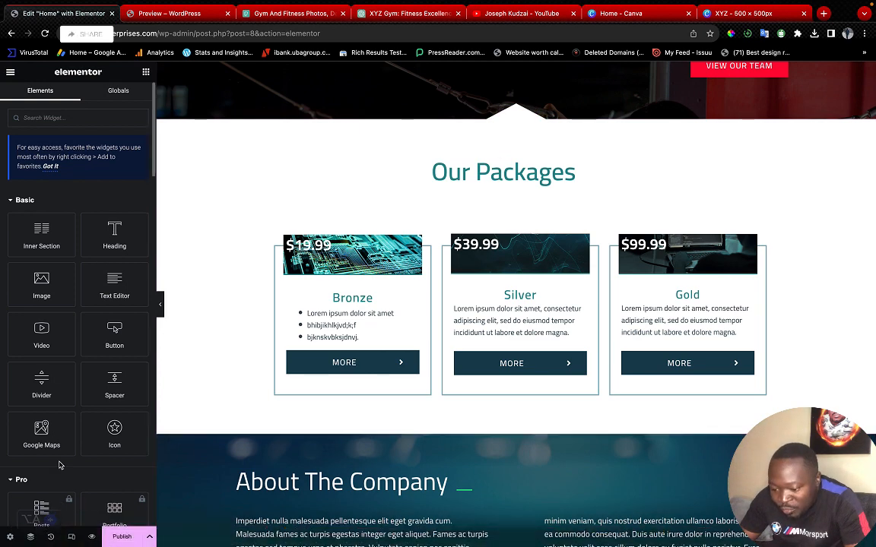
left_click(51, 537)
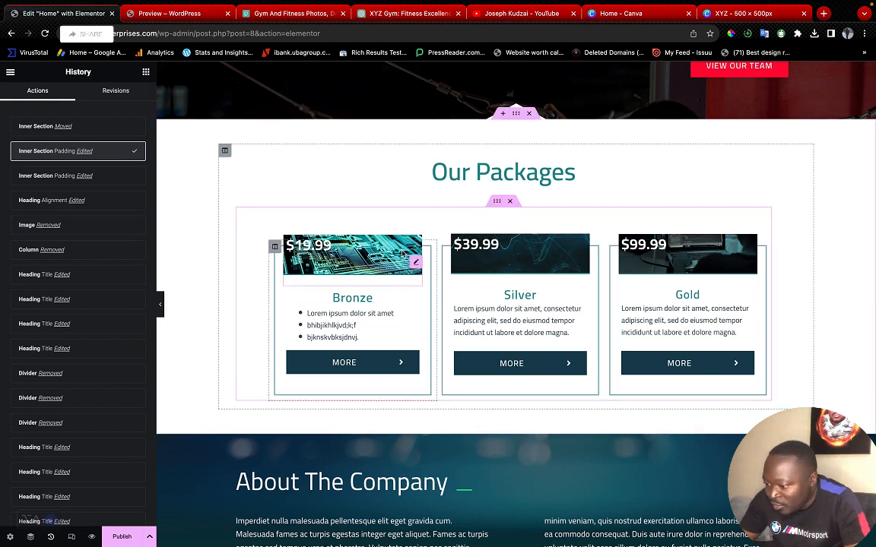
Change the text of the Bronze card's button to "Subscribe Now"
left_click(416, 264)
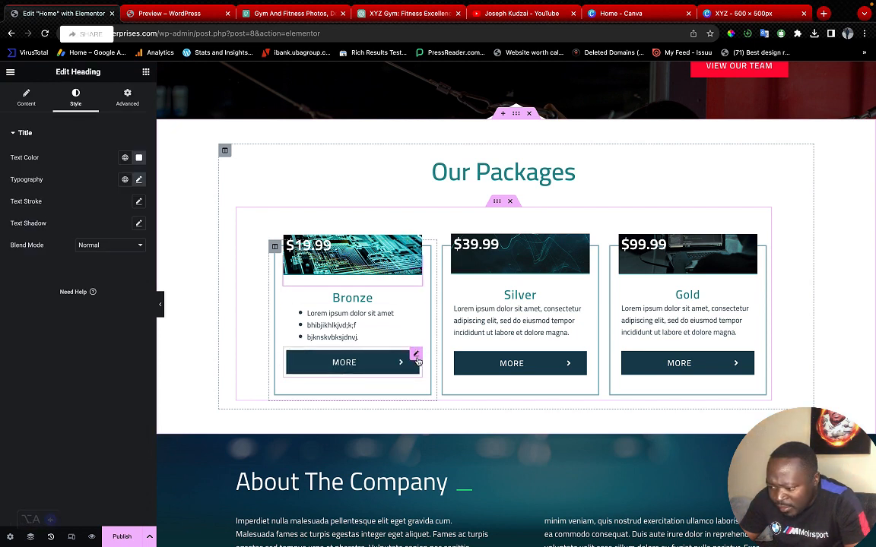
left_click(416, 355)
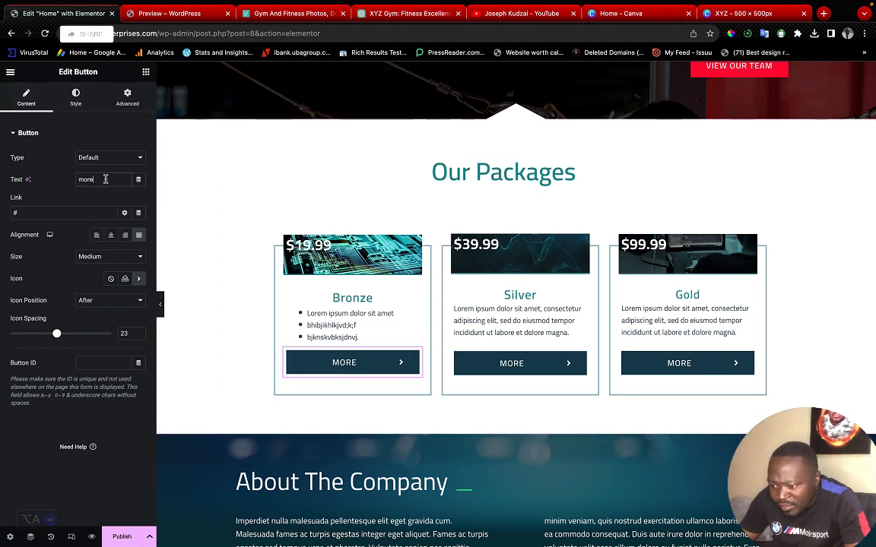
left_click_drag(102, 179, 72, 180)
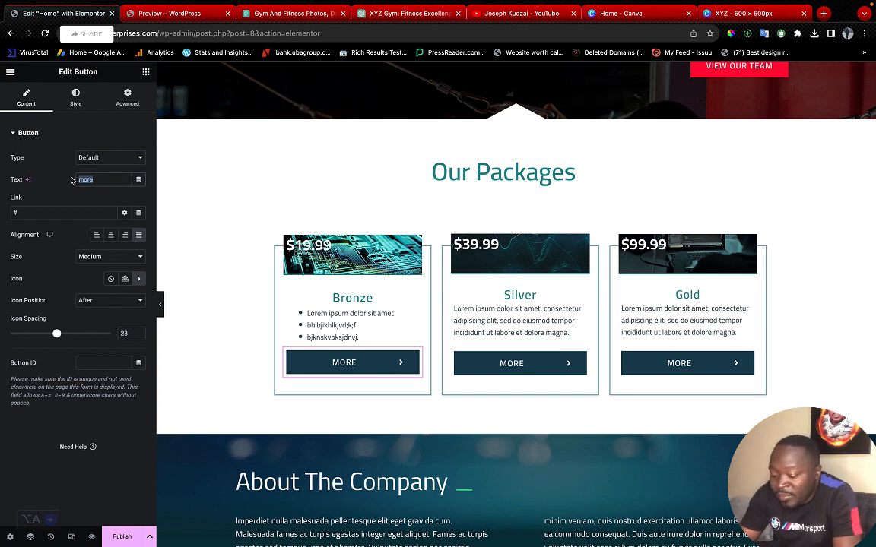
type("Su")
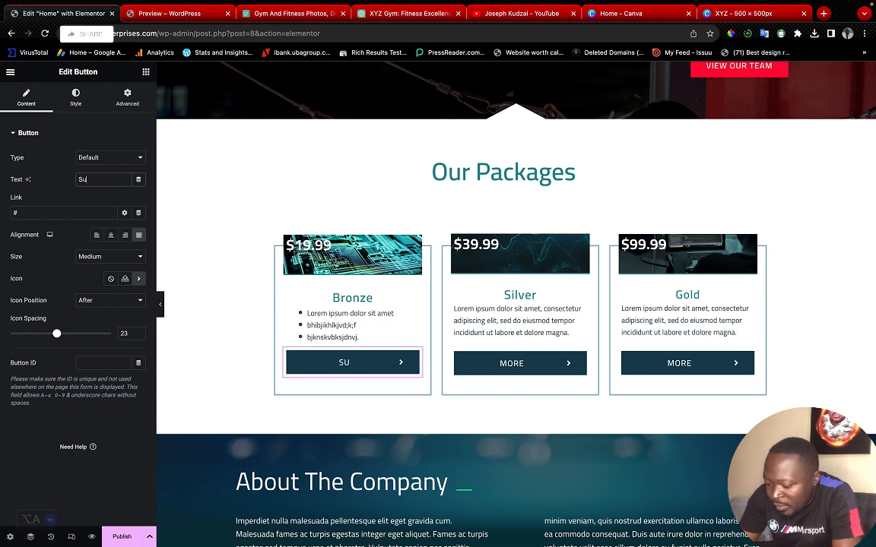
type("bscribe")
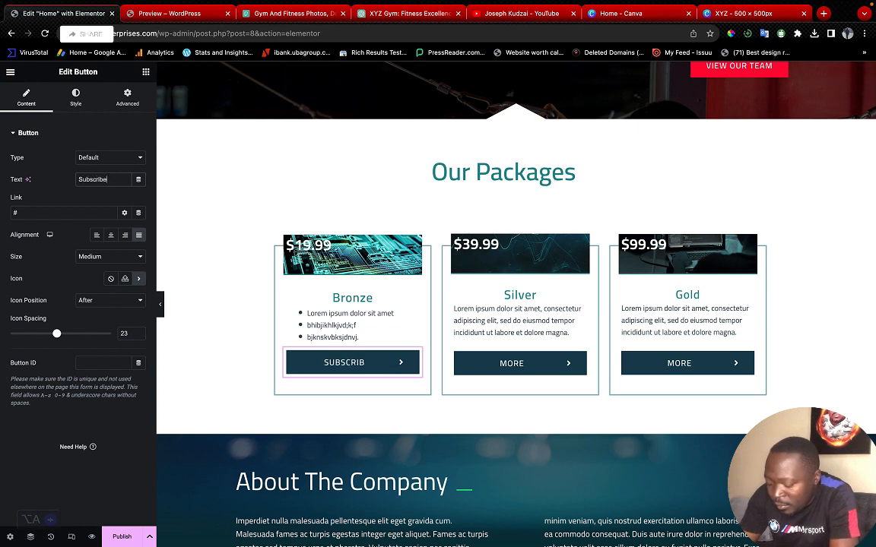
type(" Now")
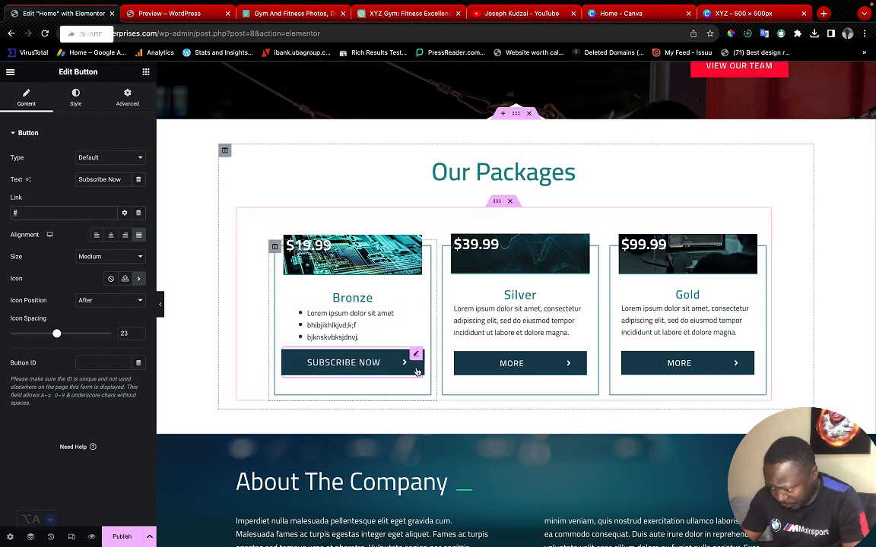
Set the background color of the Bronze card's button to pure red, #FF0000
left_click(75, 98)
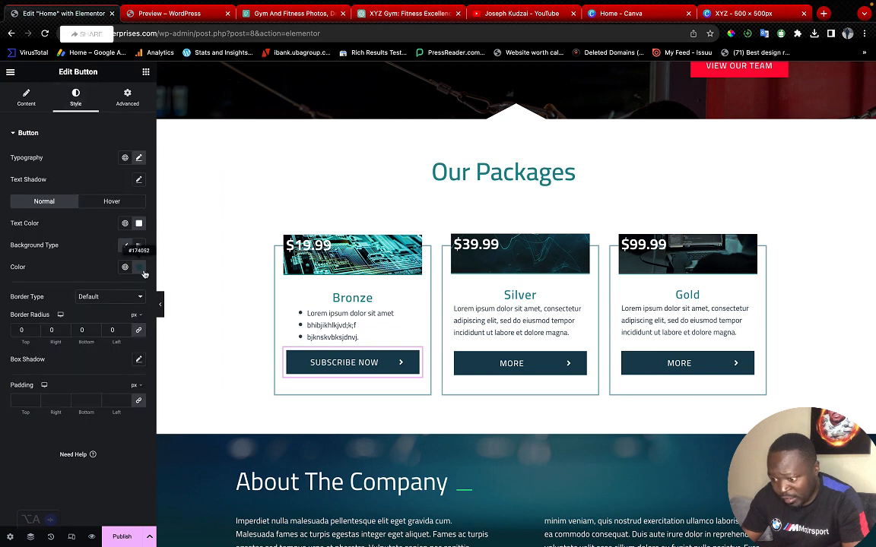
left_click(138, 267)
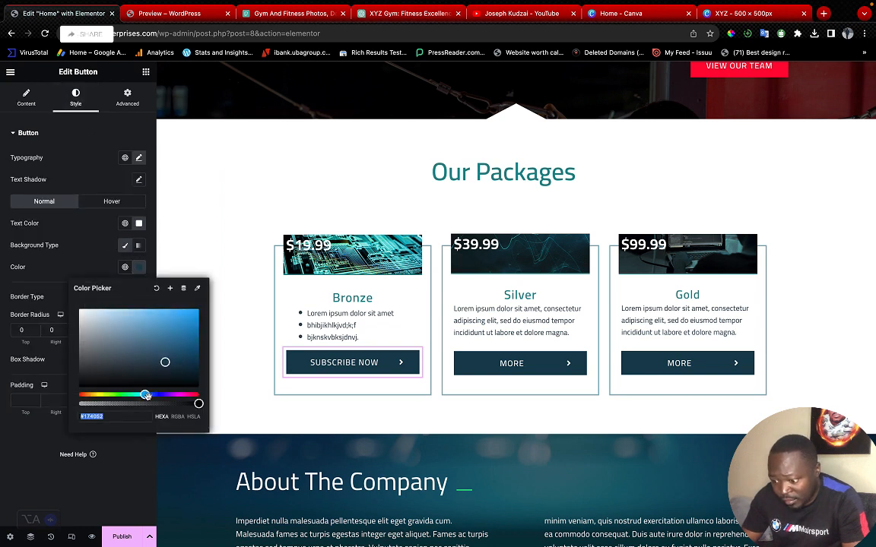
left_click_drag(146, 396, 228, 397)
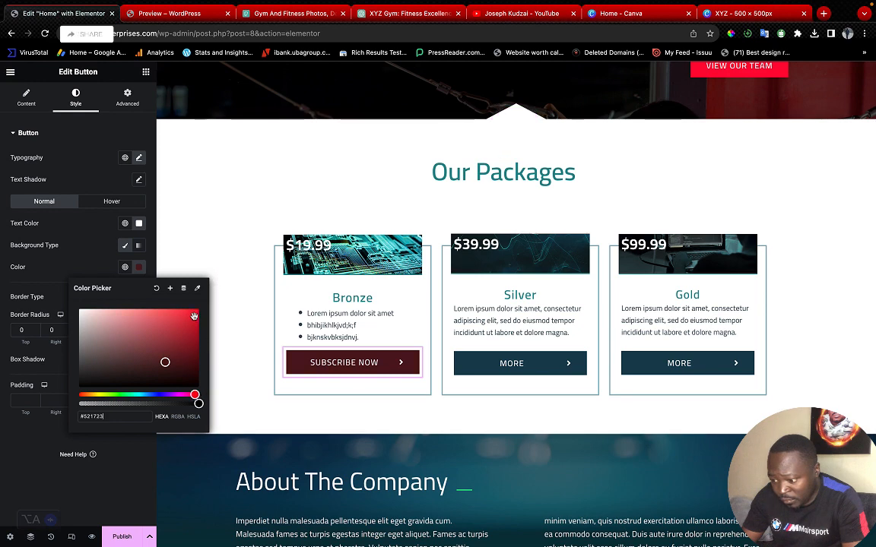
left_click_drag(194, 316, 203, 309)
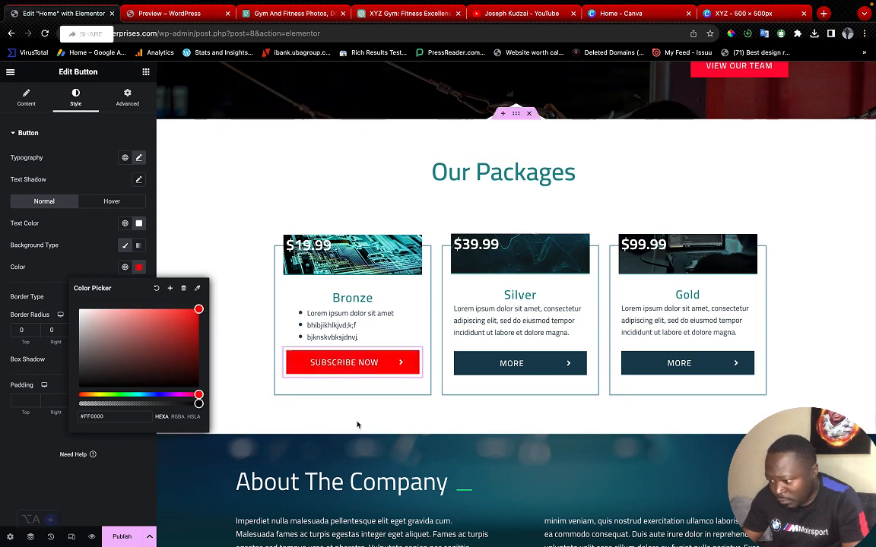
left_click(583, 356)
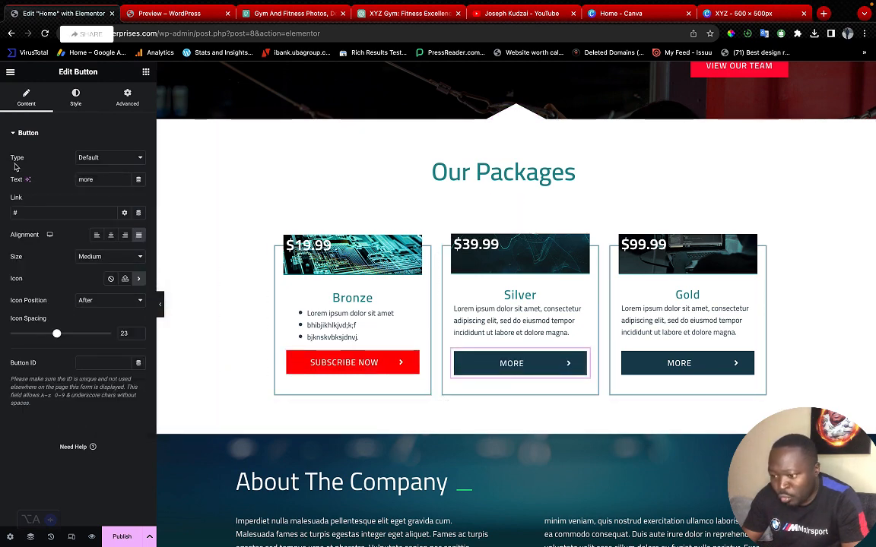
left_click(77, 96)
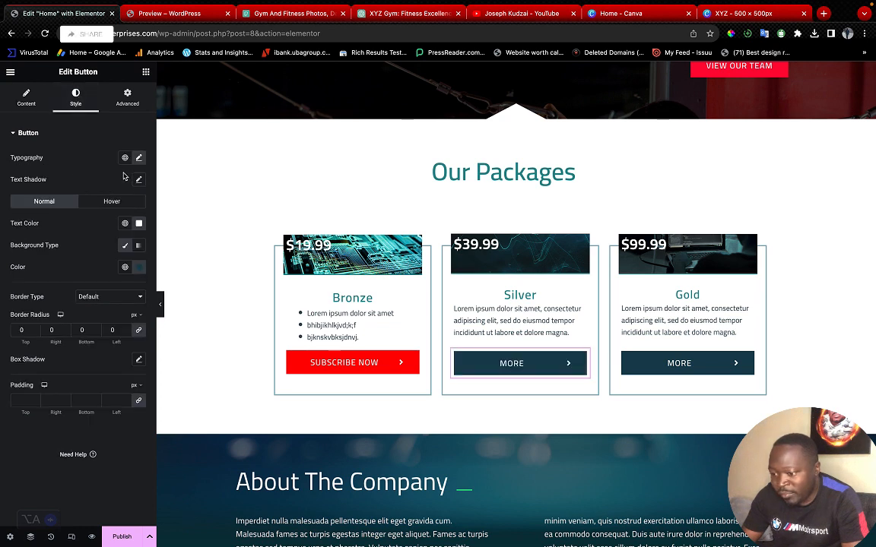
left_click(139, 267)
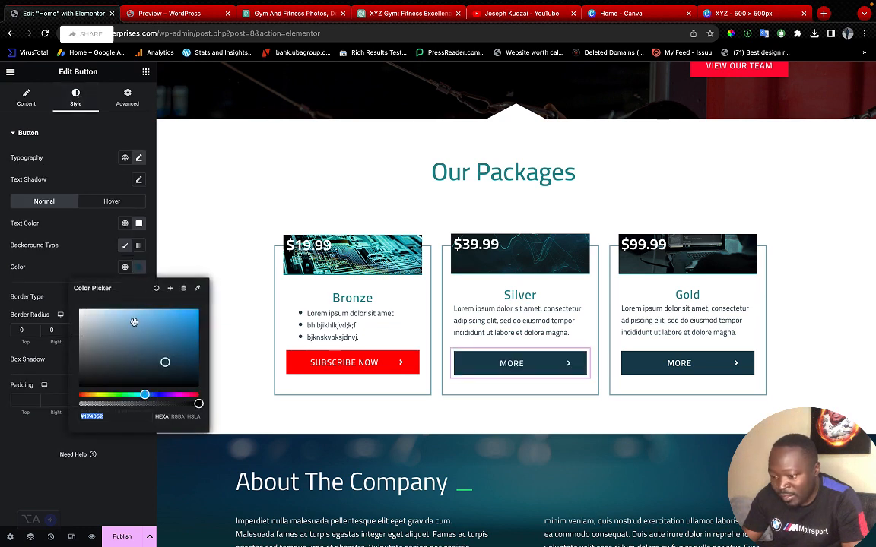
left_click_drag(144, 394, 204, 395)
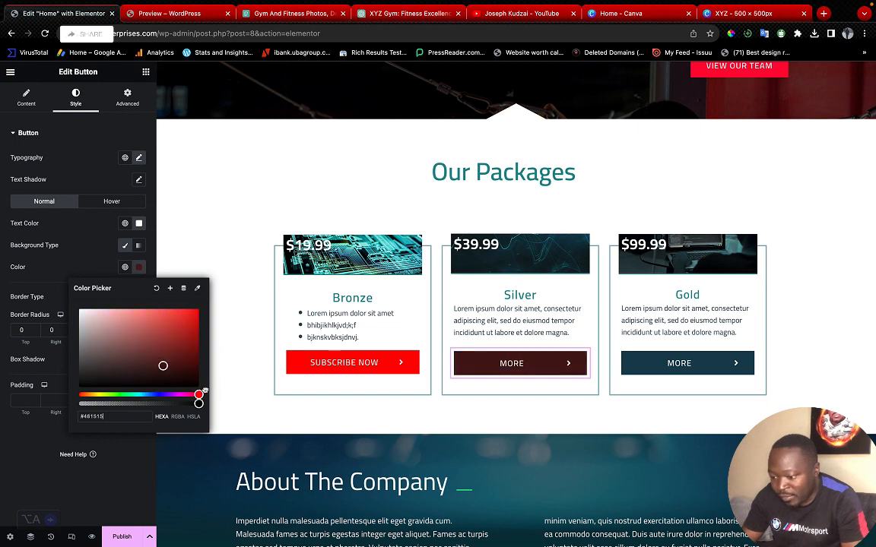
left_click_drag(164, 364, 217, 396)
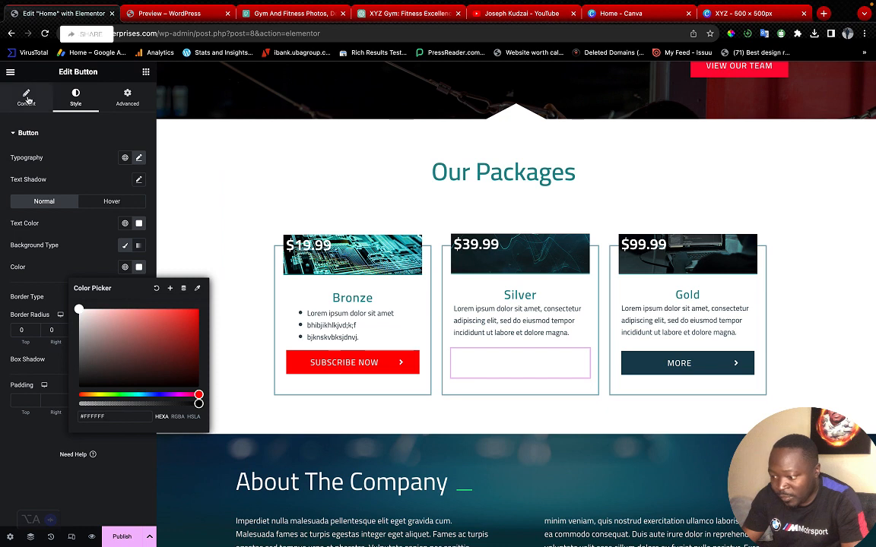
left_click(29, 100)
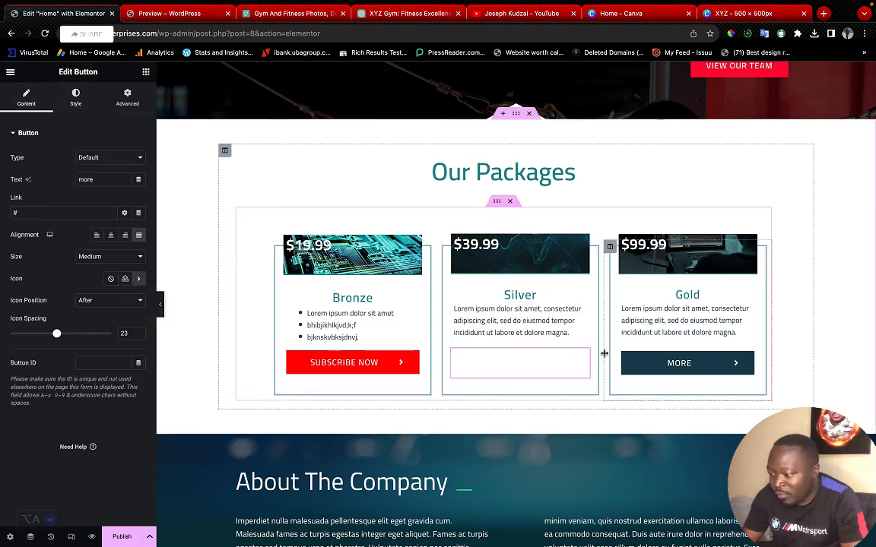
Set the background color of the Silver card's button to black, #000000
left_click(74, 101)
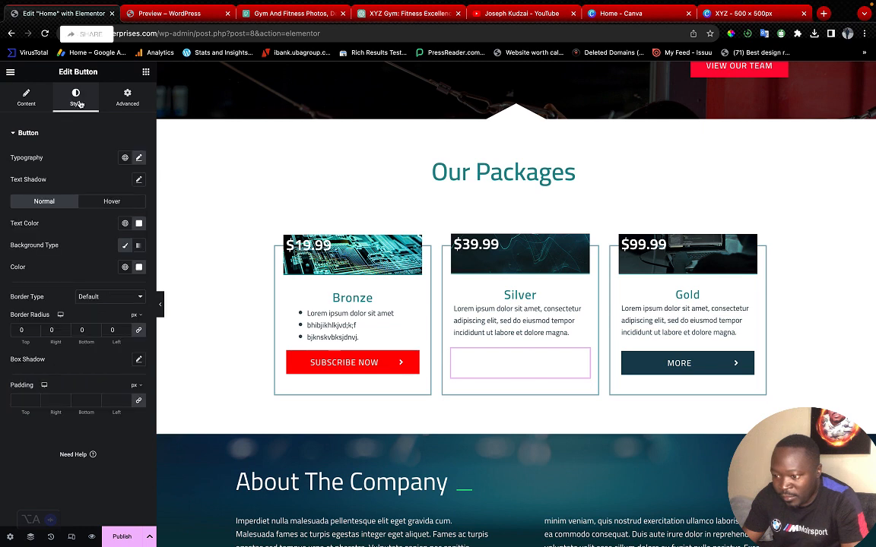
left_click(138, 266)
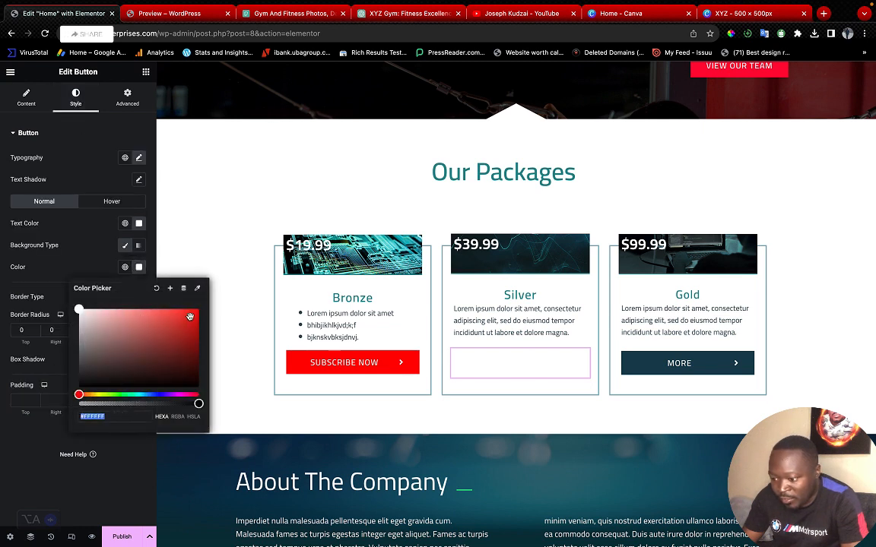
left_click_drag(88, 377, 80, 386)
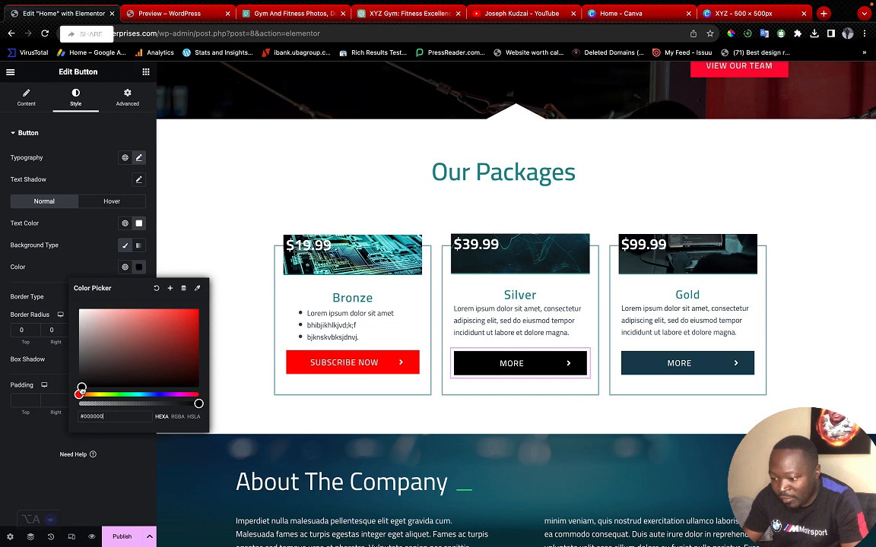
left_click(38, 465)
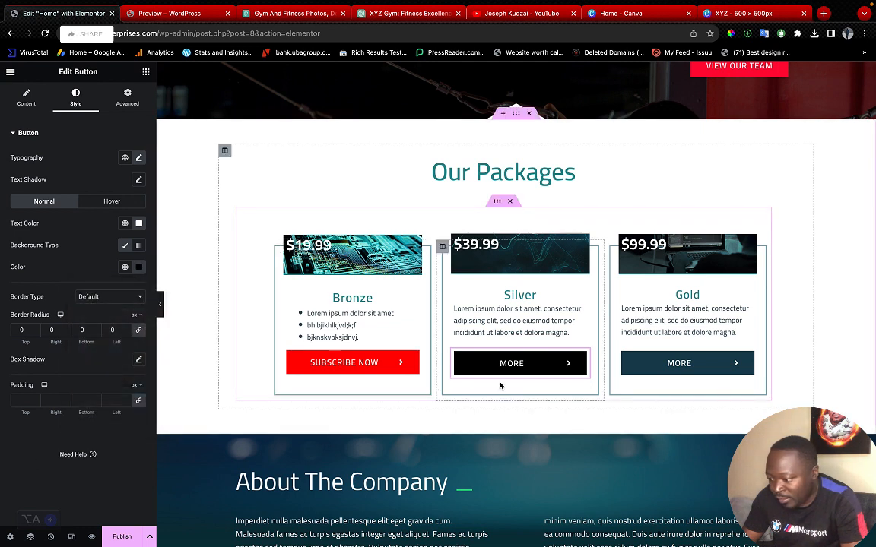
Replace the Silver card's button text with "Subscribe Now"
left_click(26, 96)
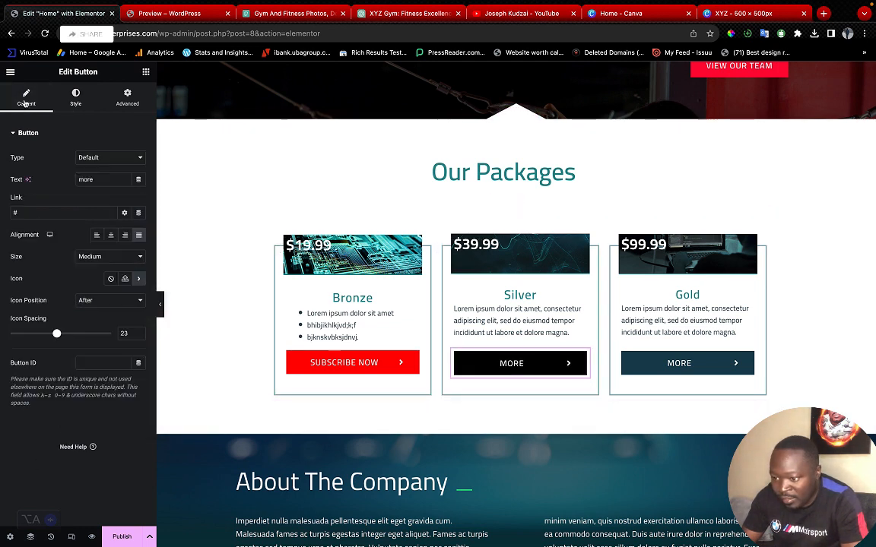
double_click(79, 179)
type("Su")
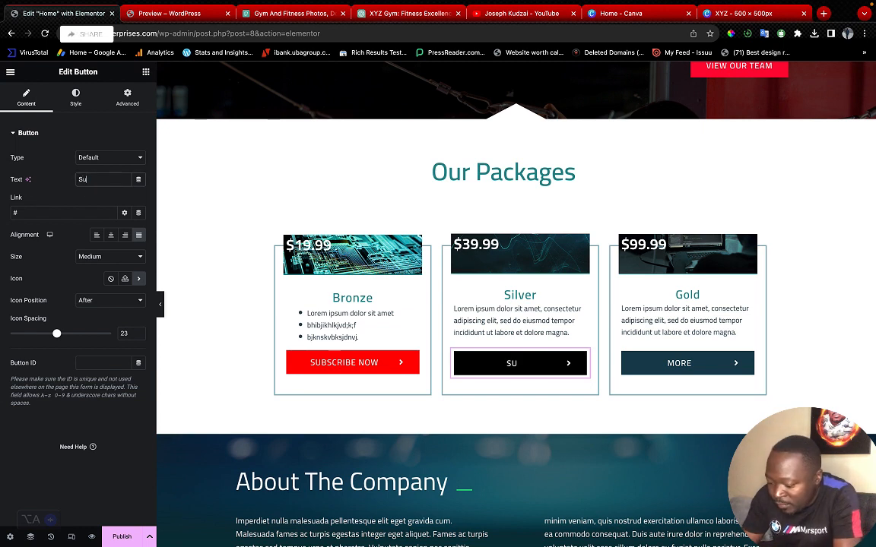
type("b")
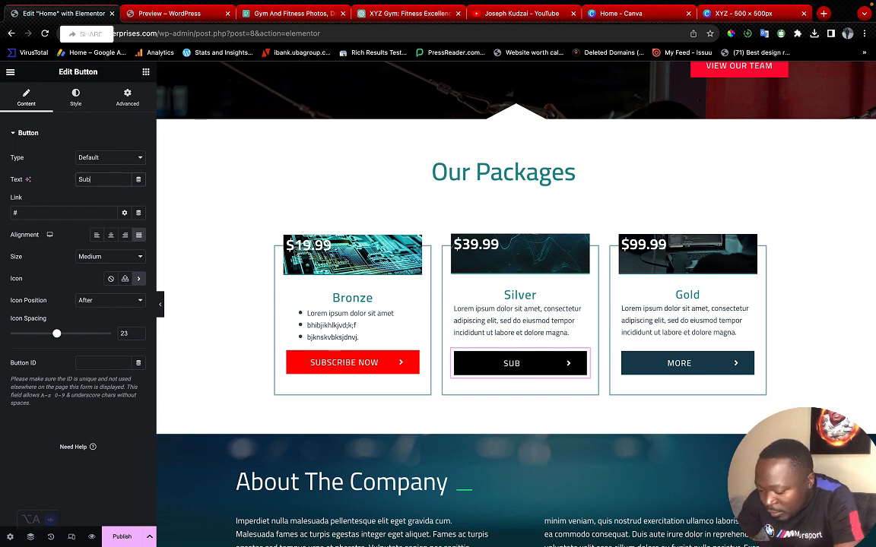
type("scribe ")
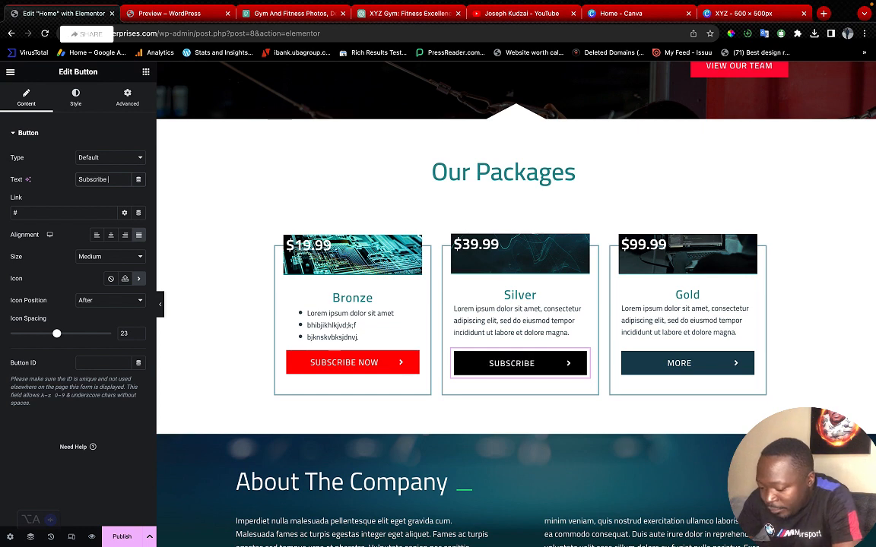
type("Now")
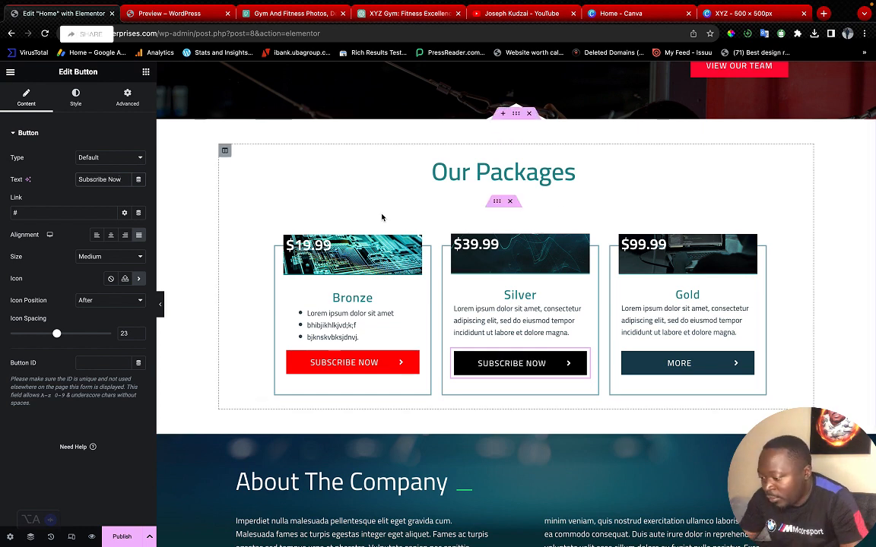
Replace the text of the Gold card's button with "Subscribe Now"
left_click_drag(750, 356, 748, 356)
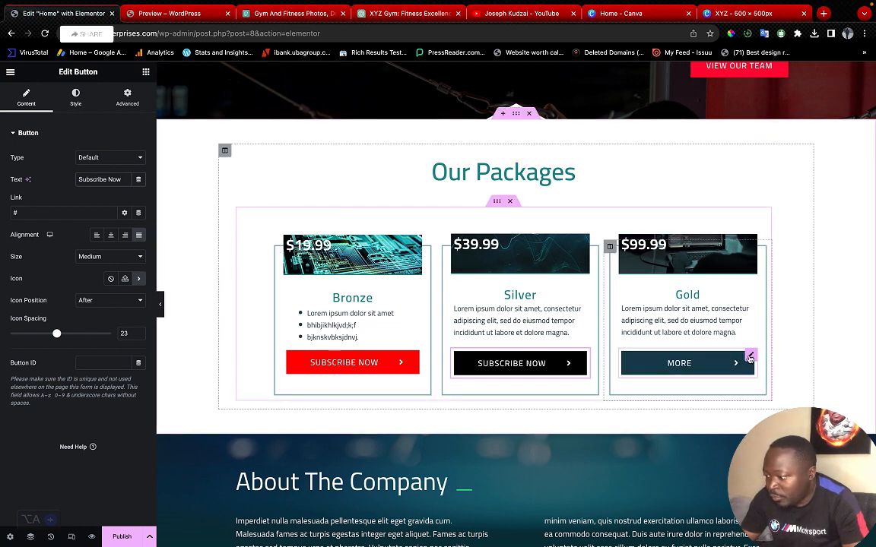
left_click(749, 357)
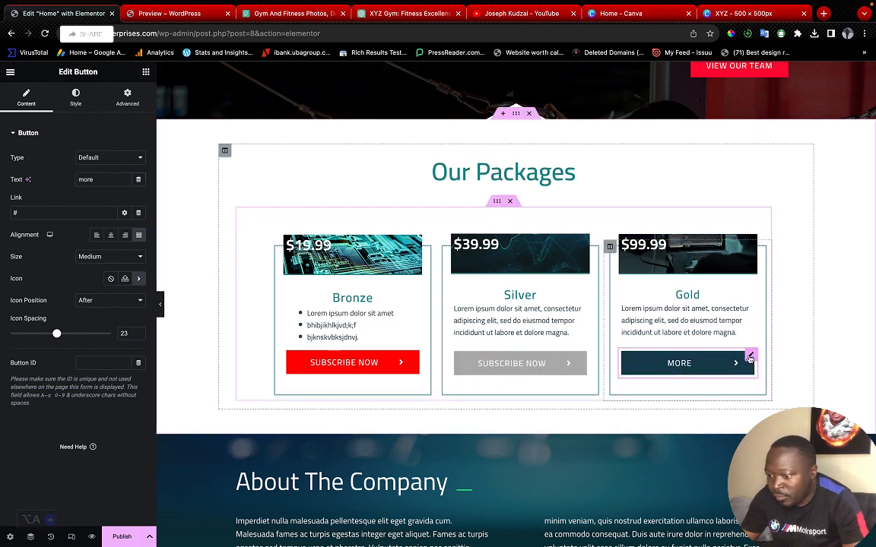
double_click(100, 180)
type("Su")
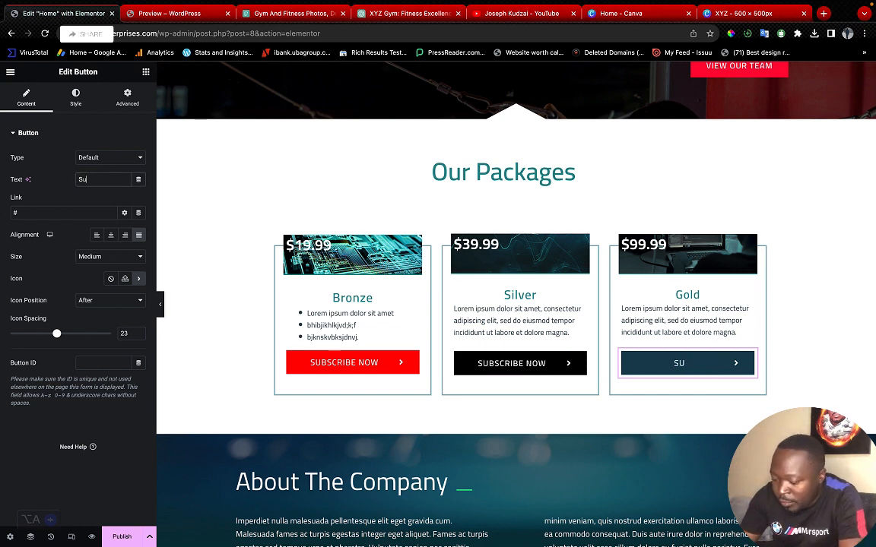
type("bscribe")
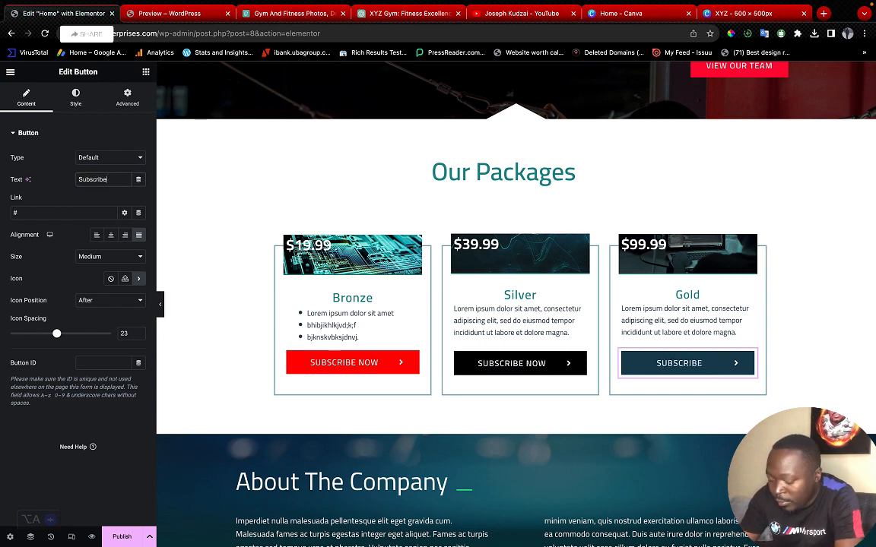
type(" Now")
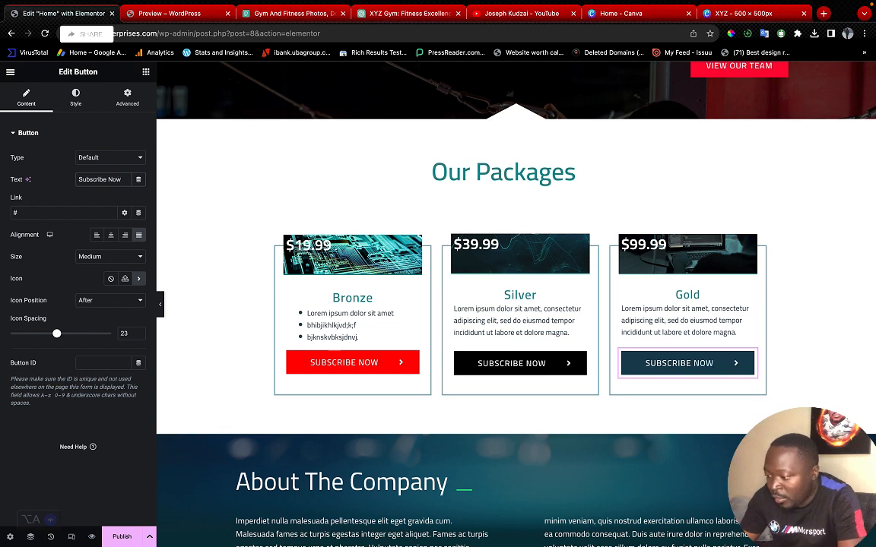
Set the background color of the Gold card's button to pure red, #FF0000
left_click(77, 101)
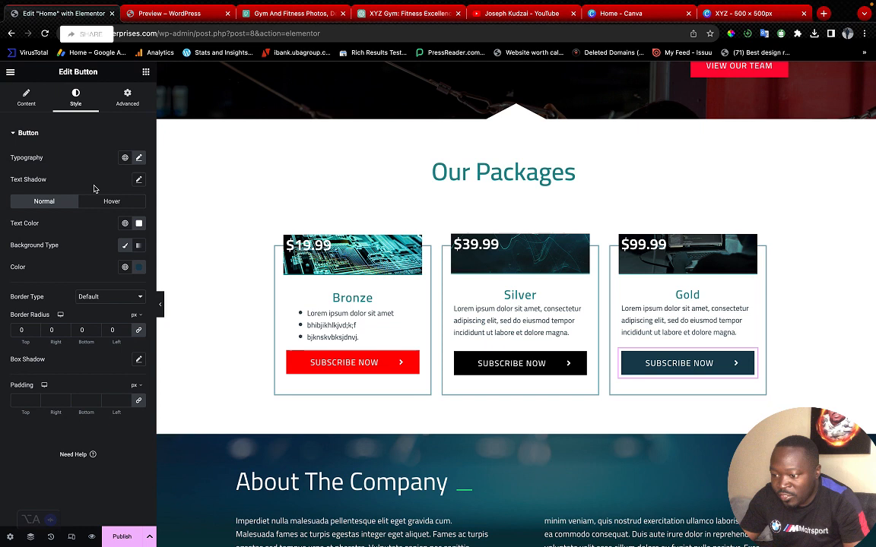
left_click(139, 268)
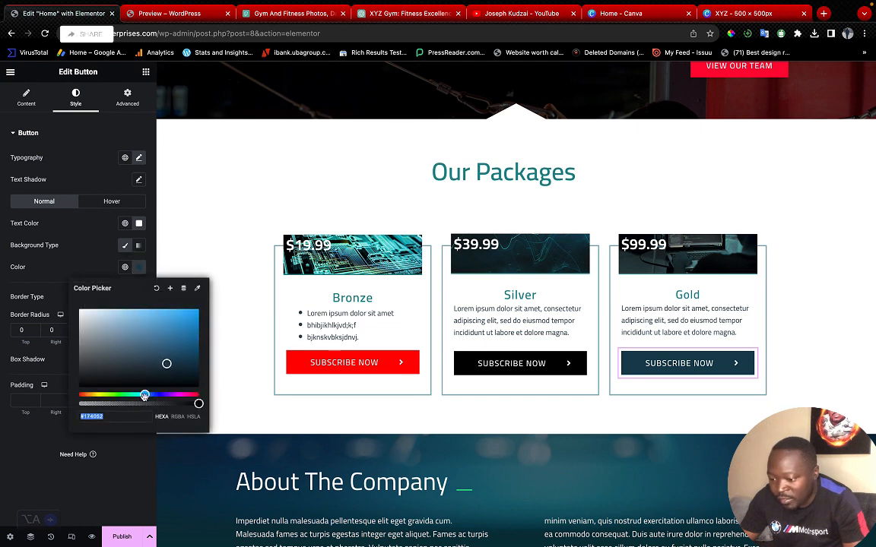
mouse_move(144, 394)
left_mouse_down()
mouse_move(209, 397)
mouse_move(169, 365)
mouse_move(185, 357)
mouse_move(212, 386)
mouse_move(200, 306)
left_mouse_up()
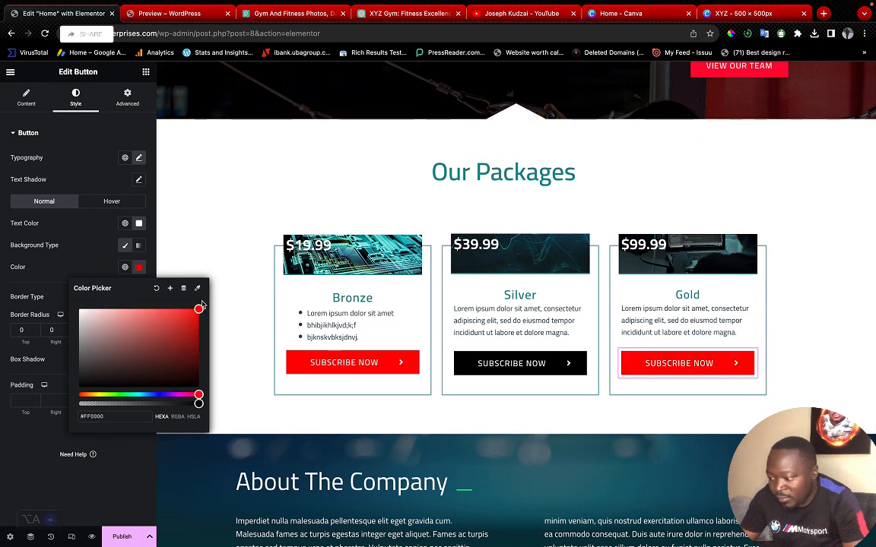
left_click(233, 301)
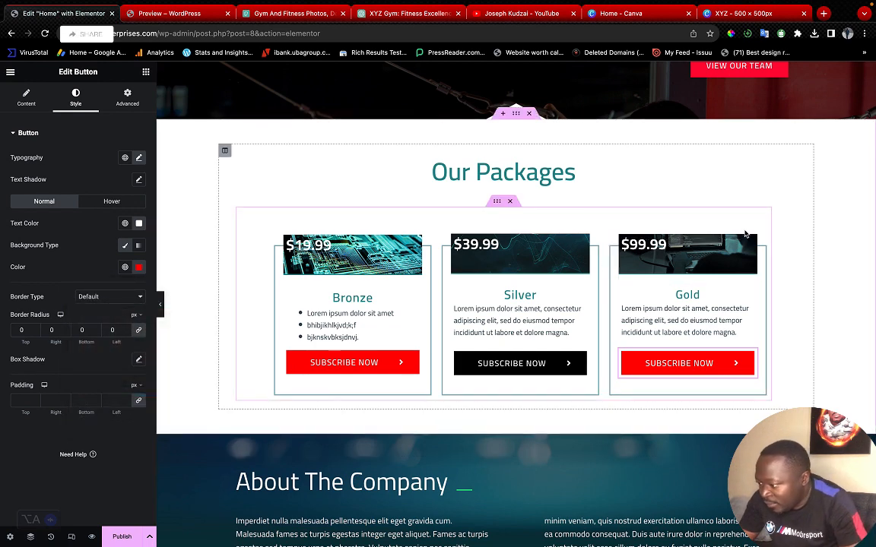
Examine the style settings of the Gold card's column and of the Silver card's price heading
left_click(609, 249)
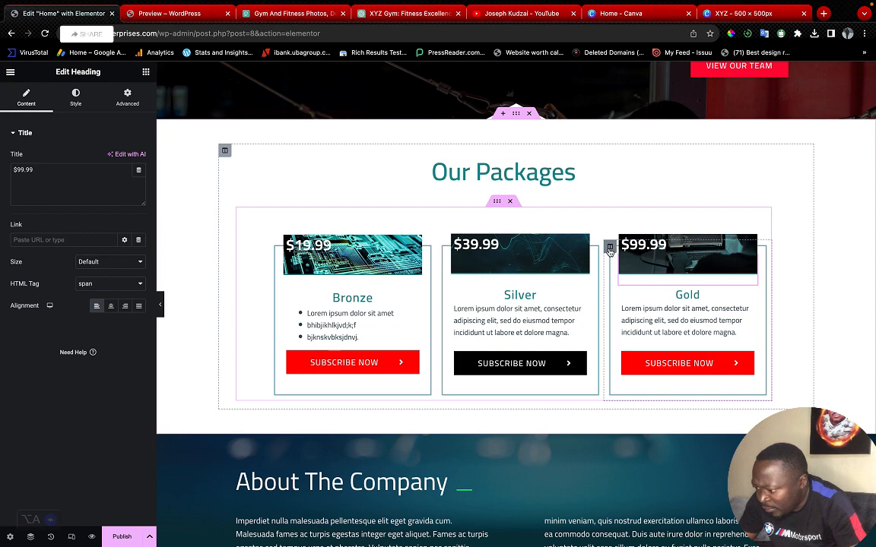
left_click(609, 247)
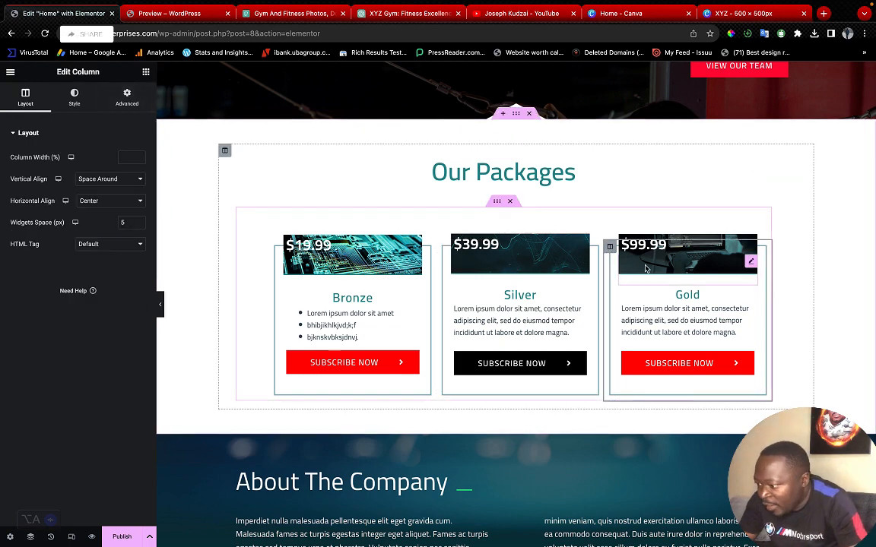
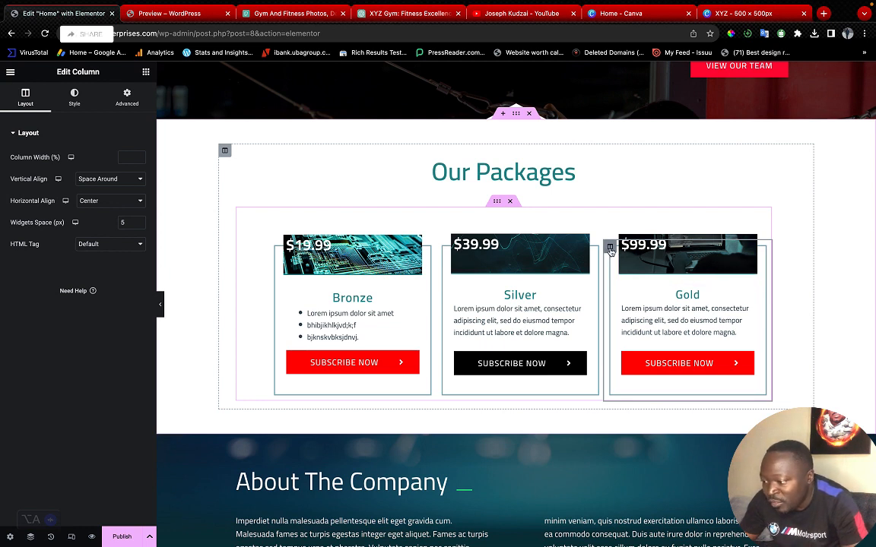
left_click(74, 98)
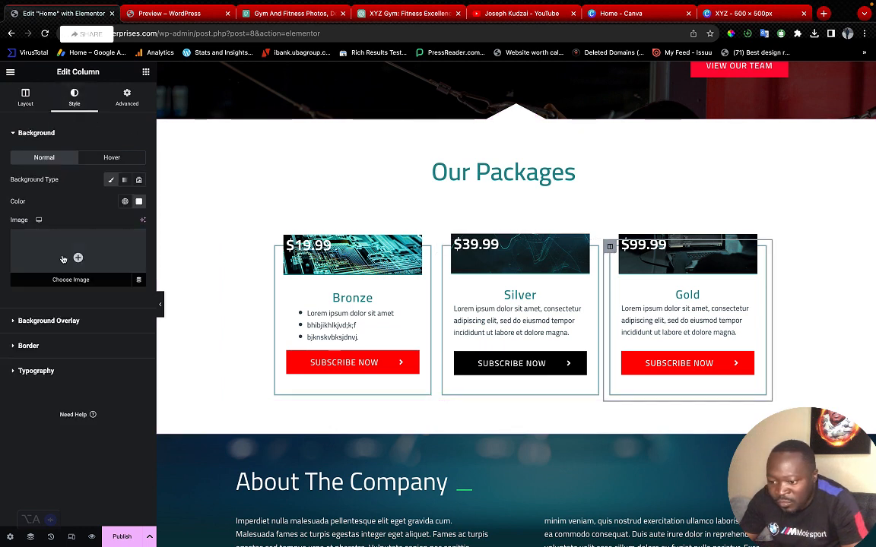
left_click(66, 322)
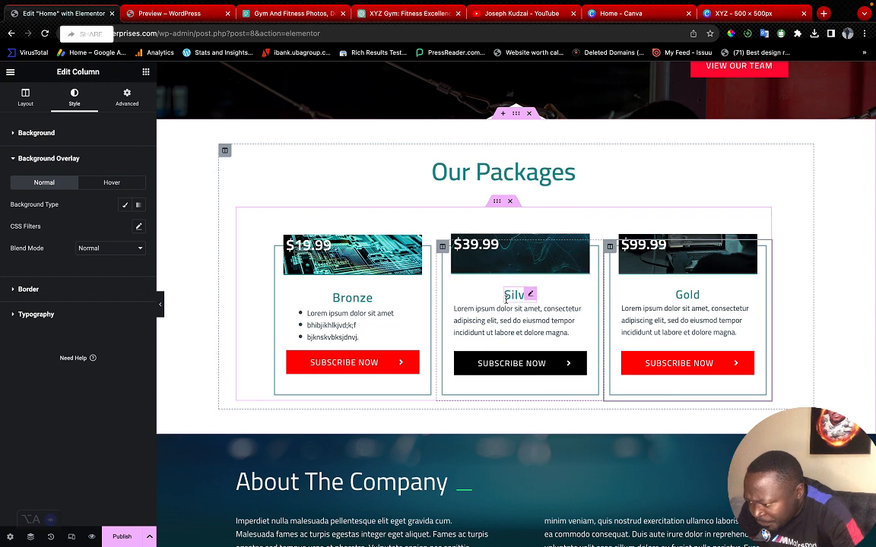
left_click(489, 282)
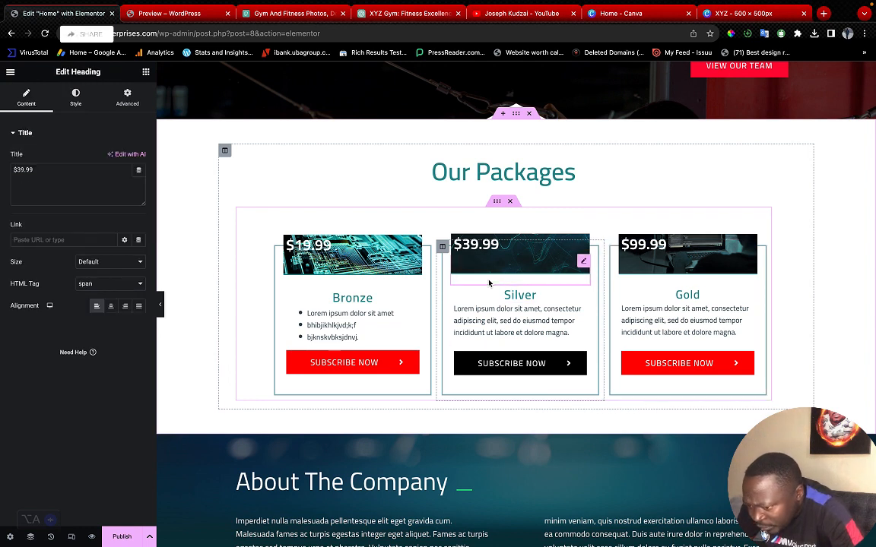
left_click(75, 97)
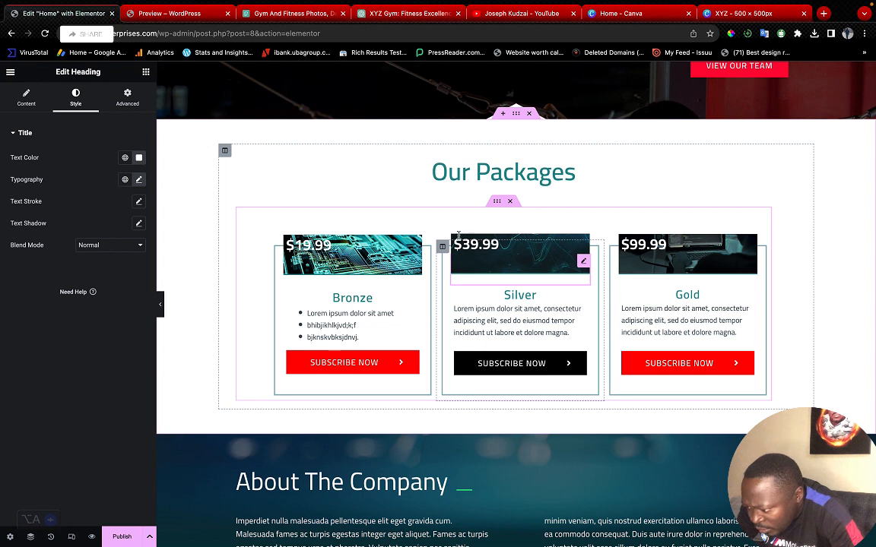
right_click(586, 239)
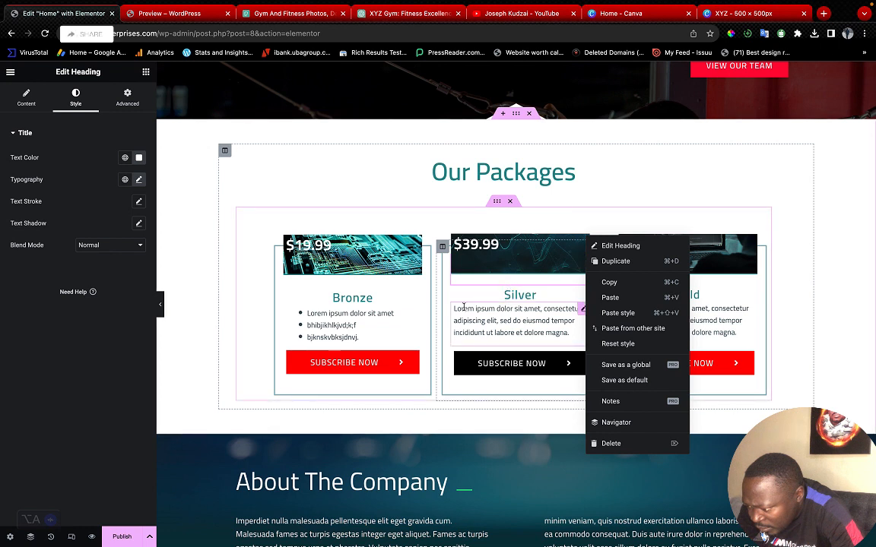
left_click(446, 291)
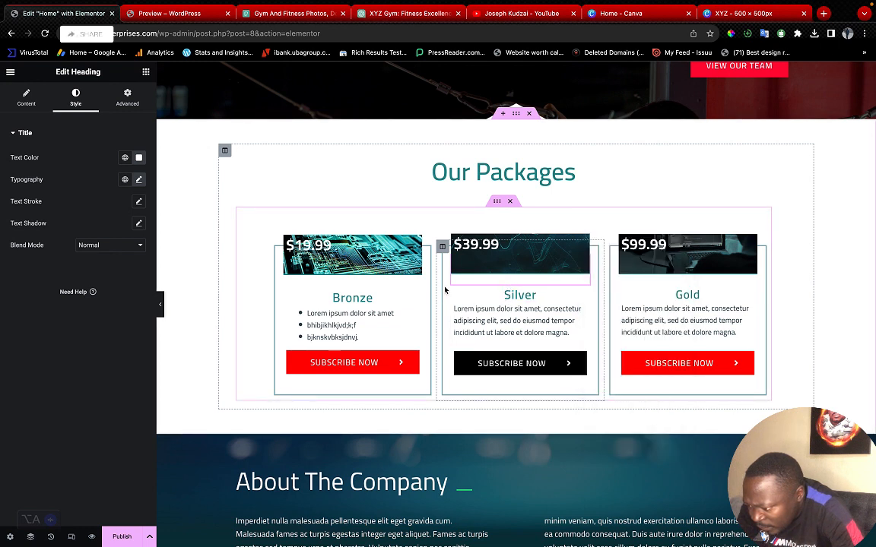
Set the border color of the Silver card's column to semi-transparent red, #FF00008A
left_click(441, 247)
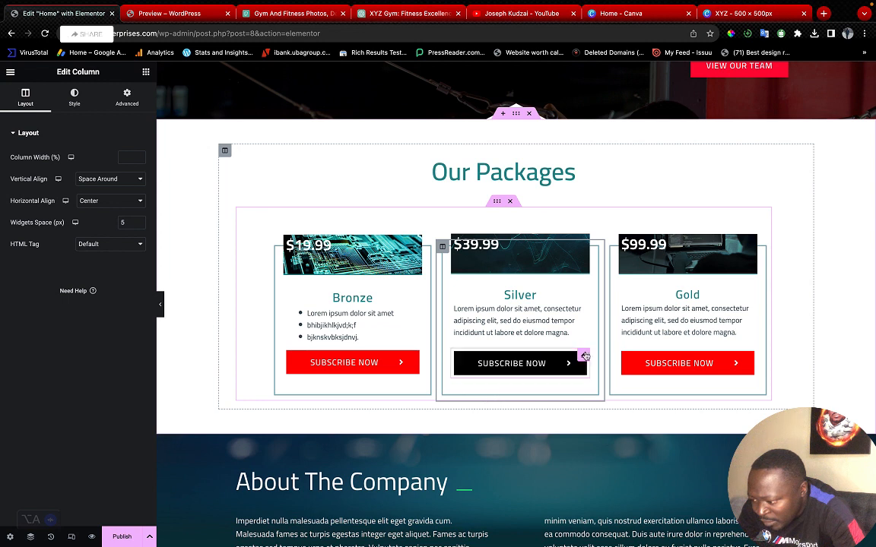
left_click(76, 103)
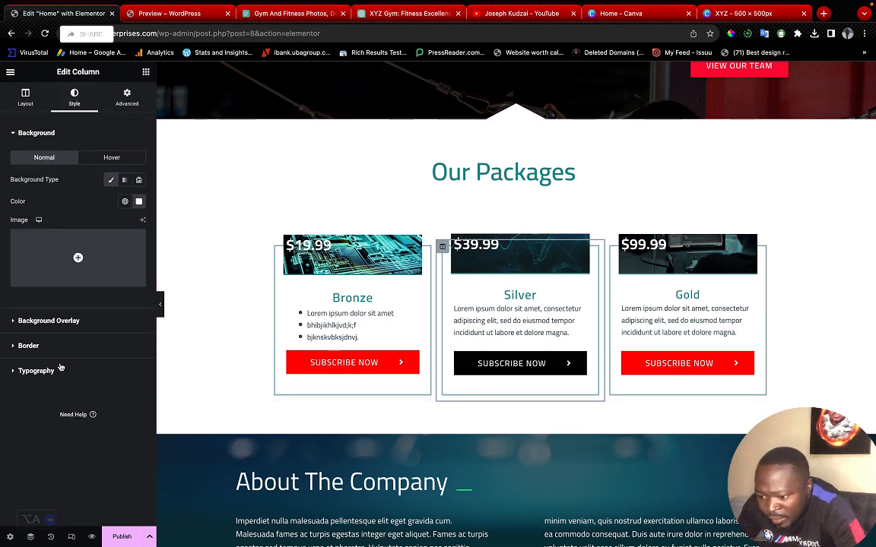
left_click(38, 345)
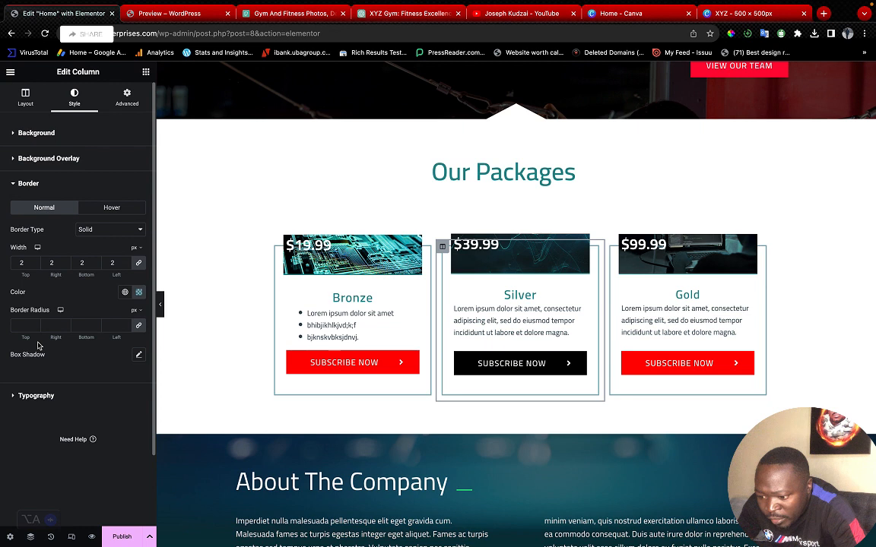
left_click(140, 292)
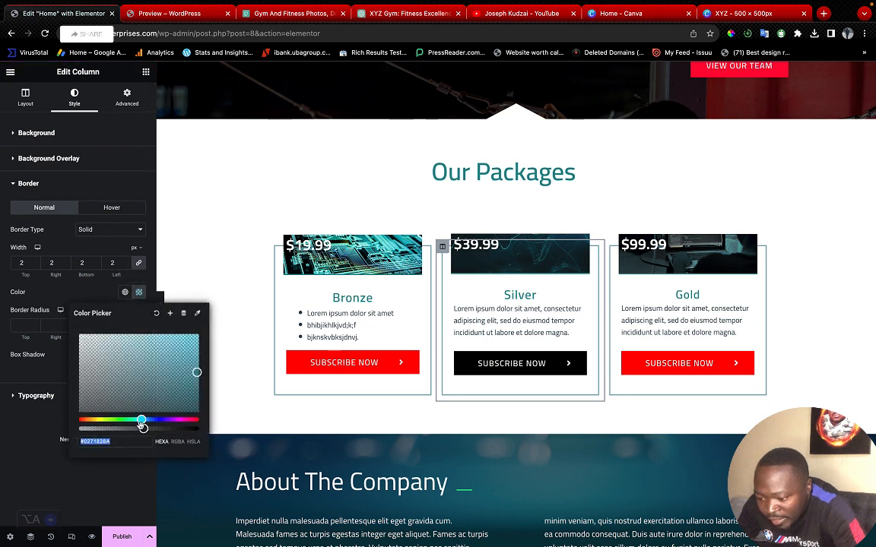
left_click_drag(141, 419, 212, 420)
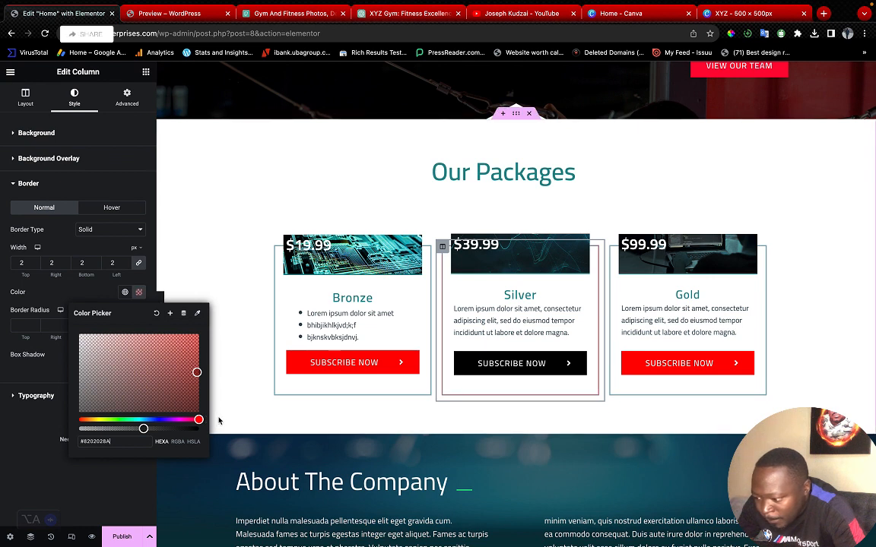
left_click_drag(197, 371, 199, 332)
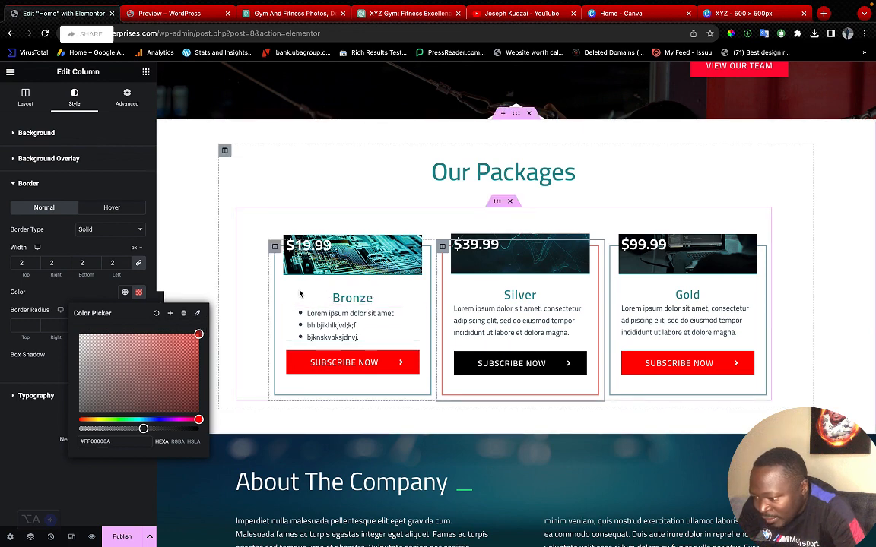
Change the Bronze card column's border color to semi-transparent red, #FF00008A
left_click(274, 247)
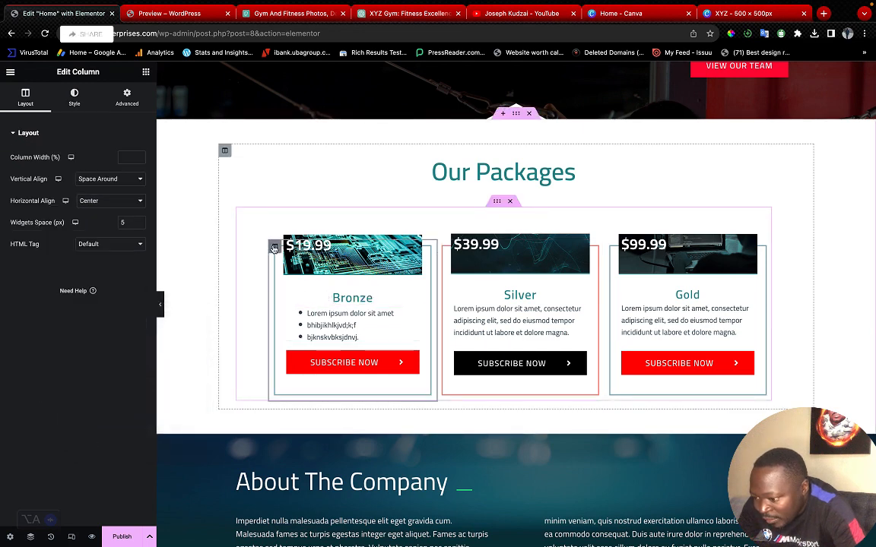
left_click(74, 98)
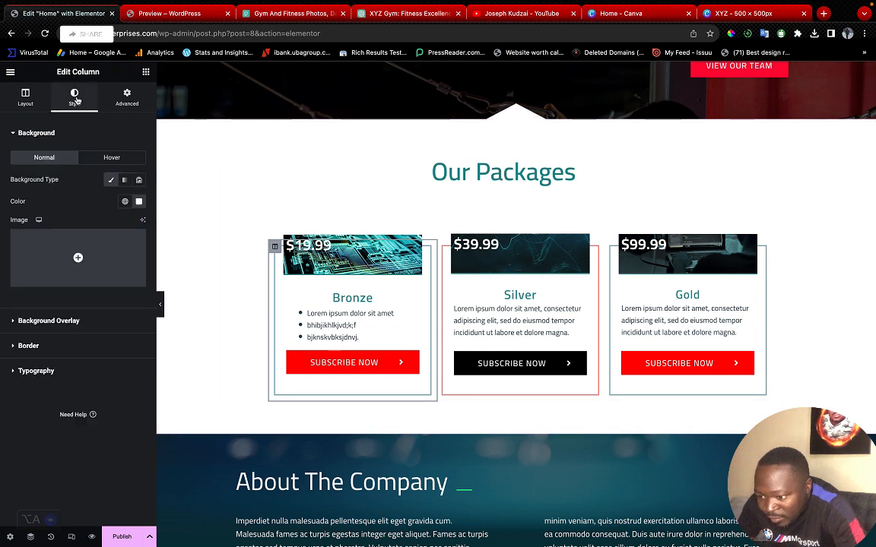
left_click(57, 347)
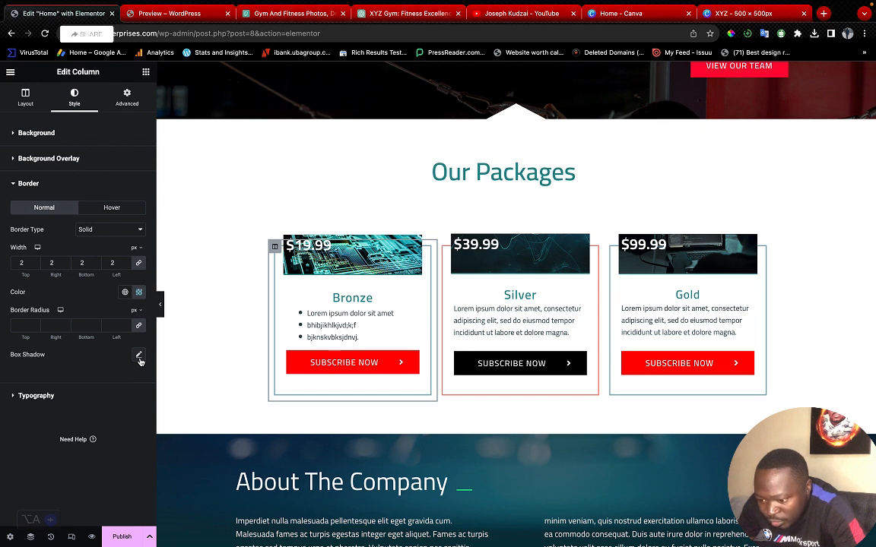
left_click(139, 292)
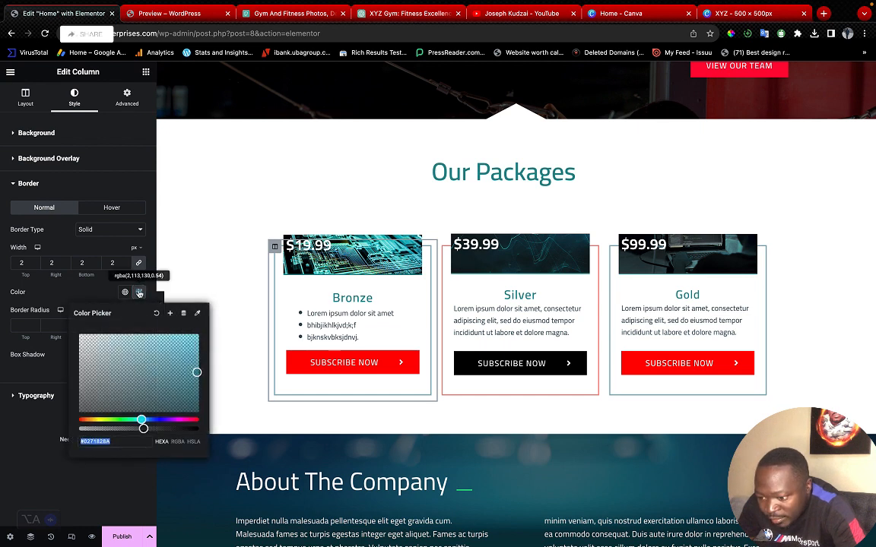
left_click_drag(141, 419, 205, 417)
left_click_drag(196, 374, 202, 328)
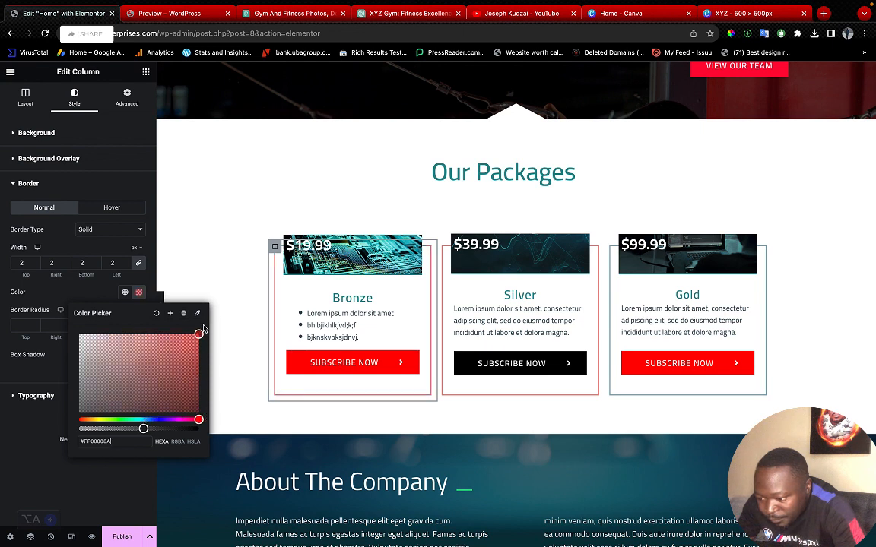
left_click(244, 319)
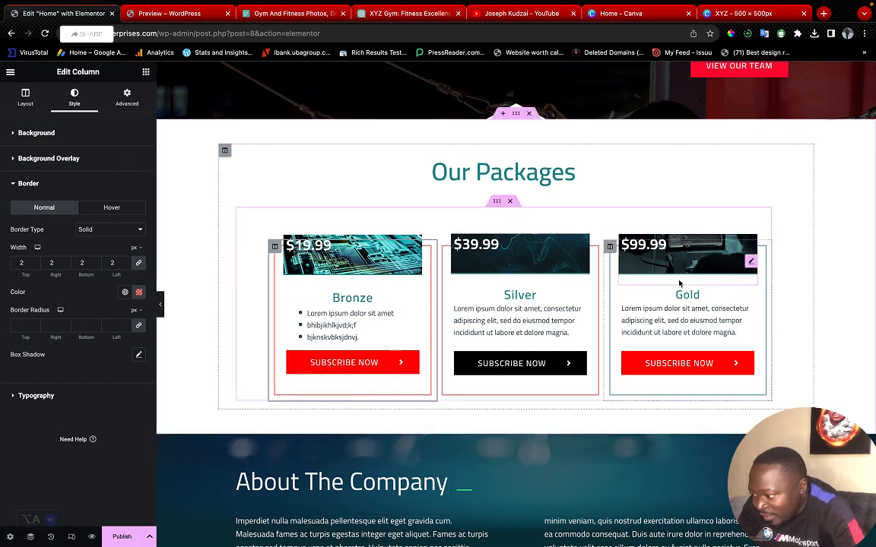
Set the border color of the Gold card's column to semi-transparent black, #0000008A
left_click_drag(611, 248, 612, 250)
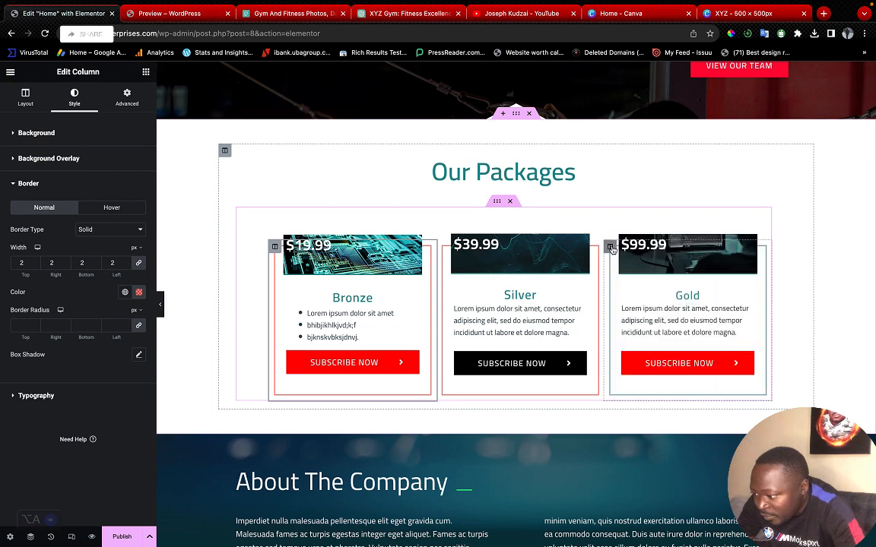
left_click(233, 212)
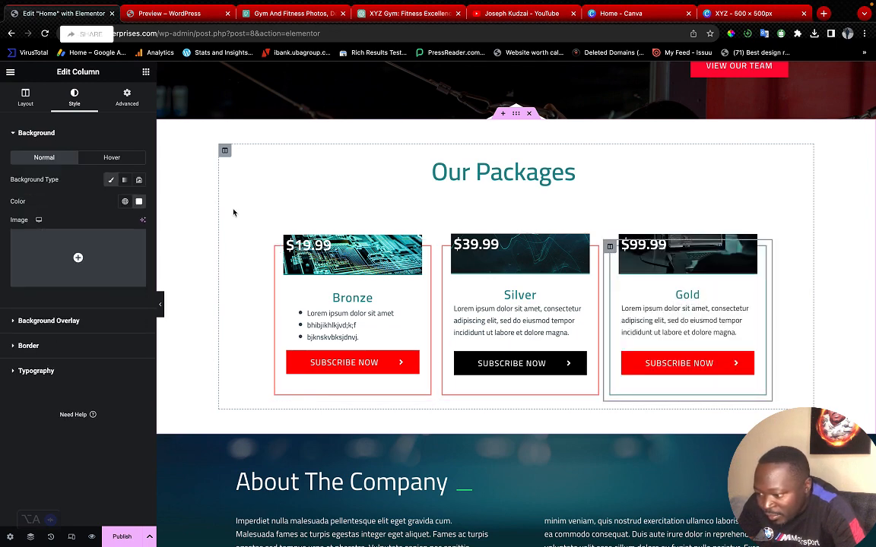
left_click(65, 354)
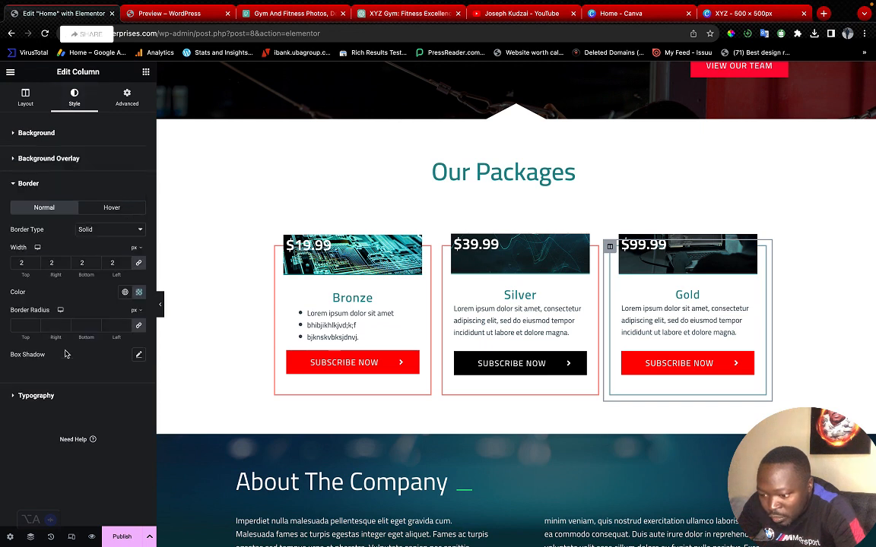
left_click(139, 293)
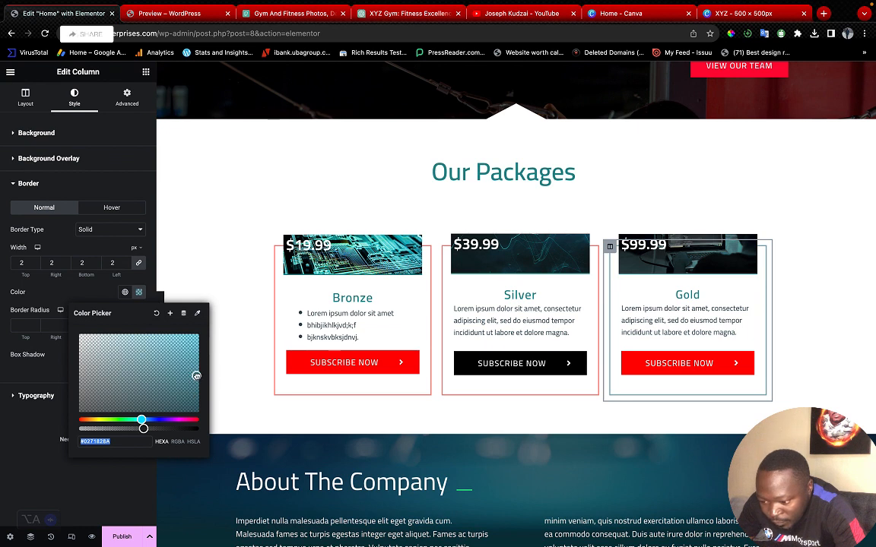
left_click_drag(196, 375, 78, 412)
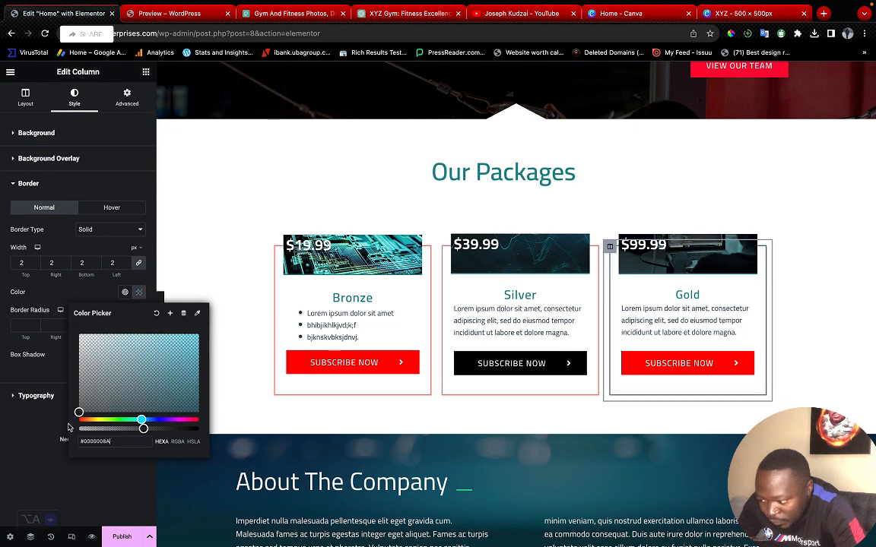
left_click(44, 457)
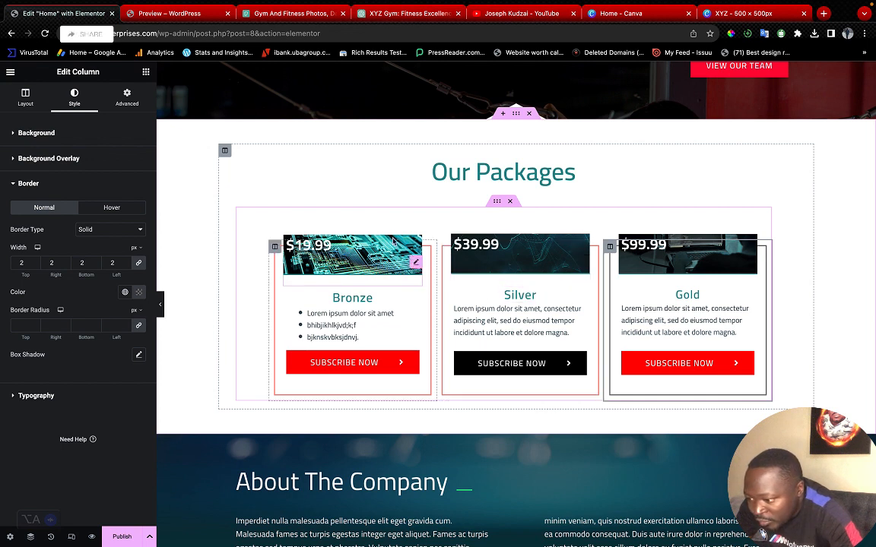
Replace the background image of the Bronze card's price heading with the library photo of two women working out against a red wall
left_click(366, 244)
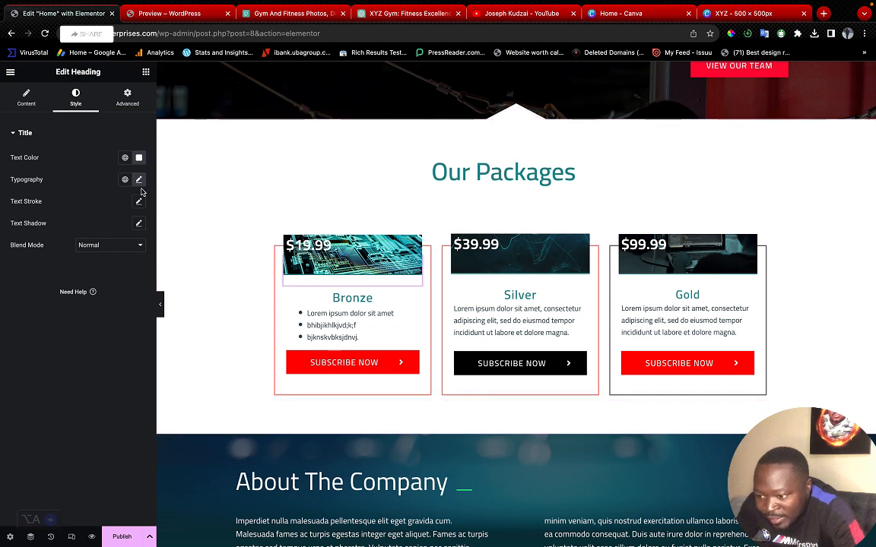
left_click(24, 104)
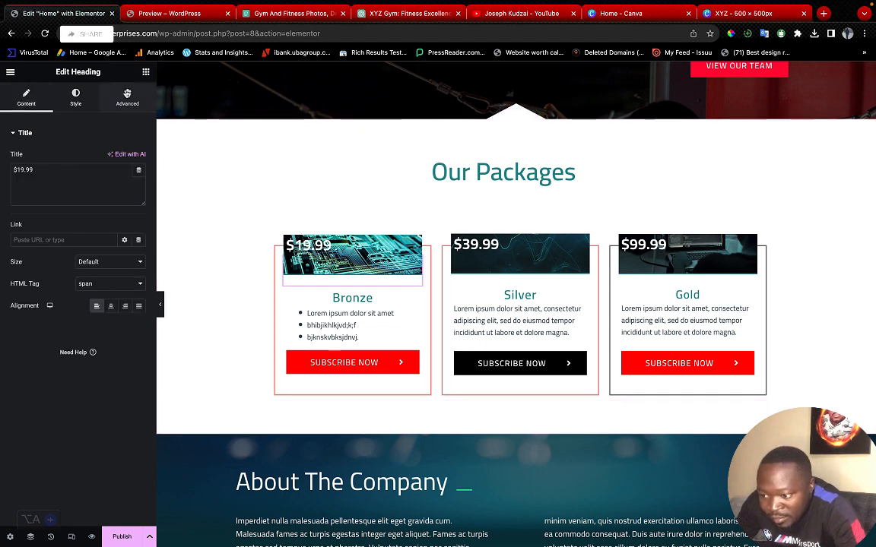
left_click(123, 96)
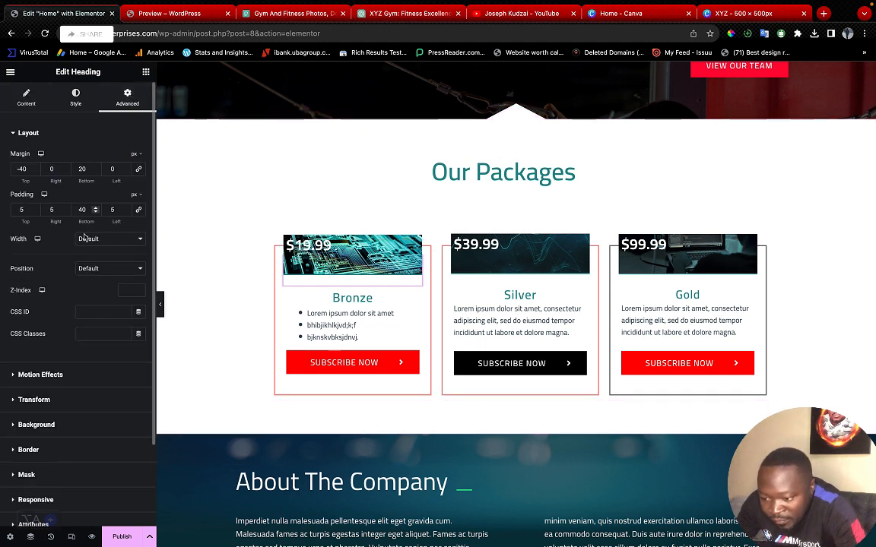
left_click(49, 431)
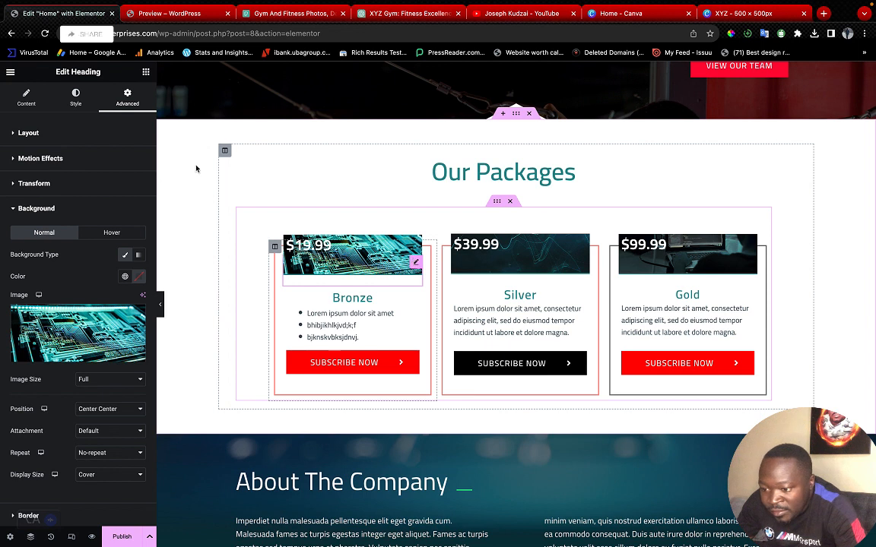
left_click(25, 95)
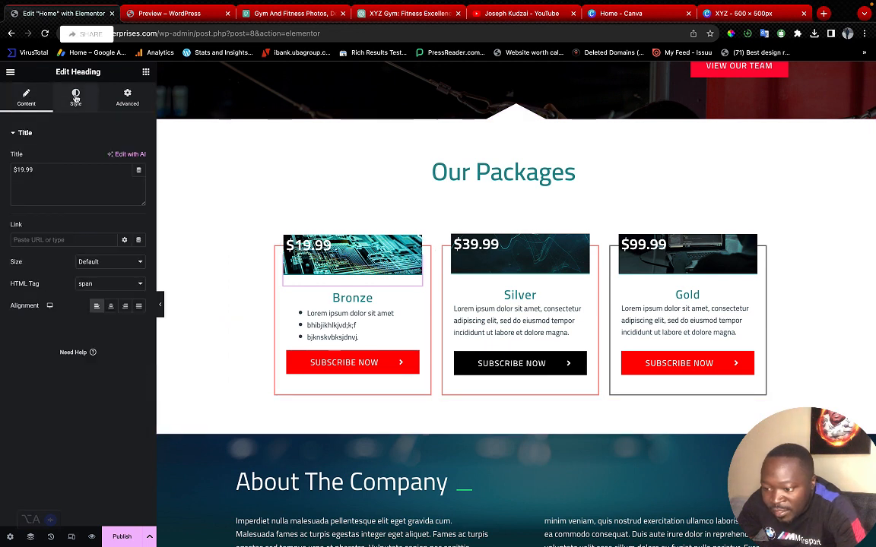
left_click(72, 97)
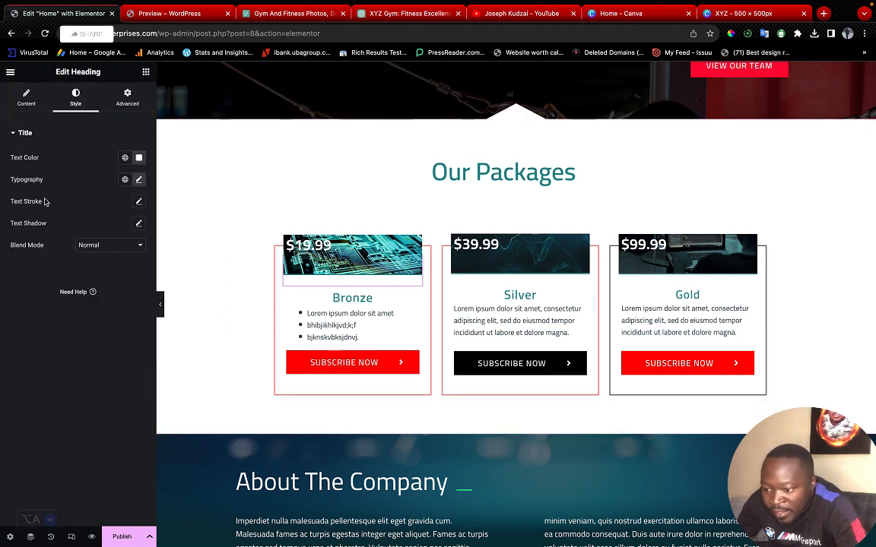
left_click(127, 104)
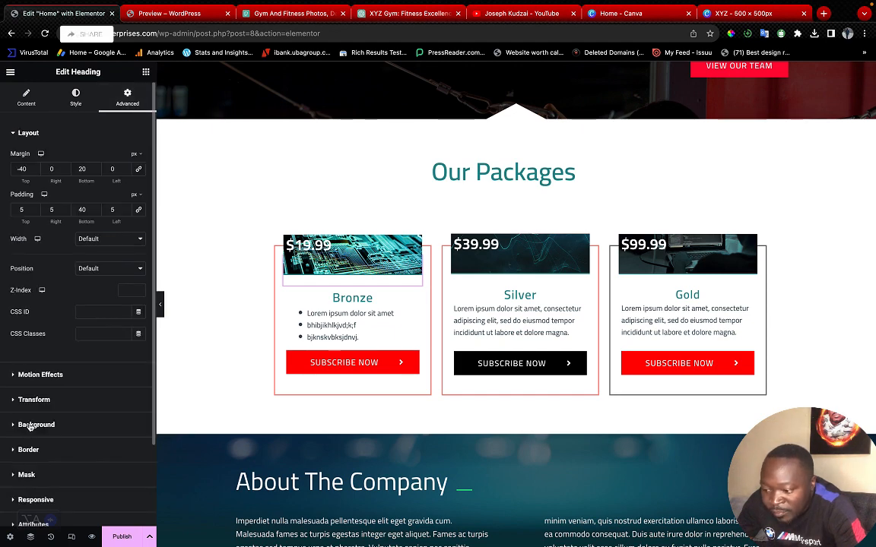
left_click(29, 427)
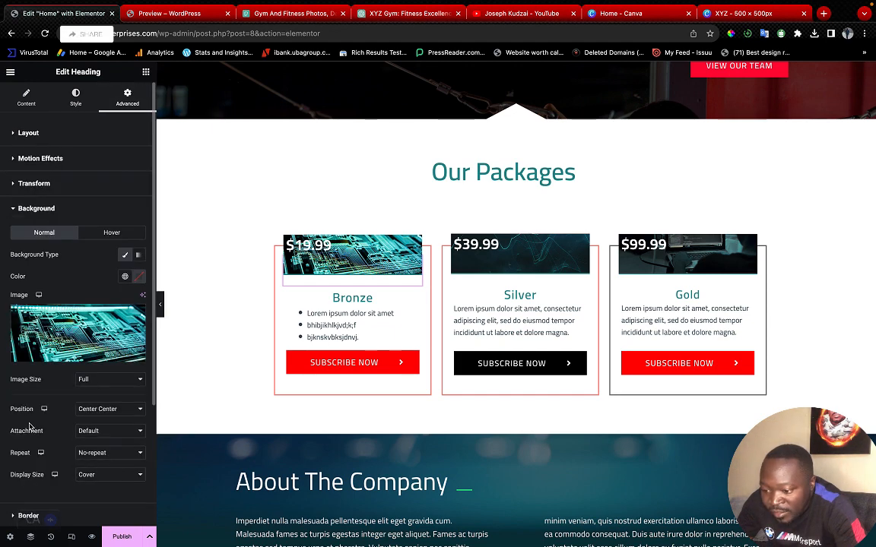
left_click(76, 354)
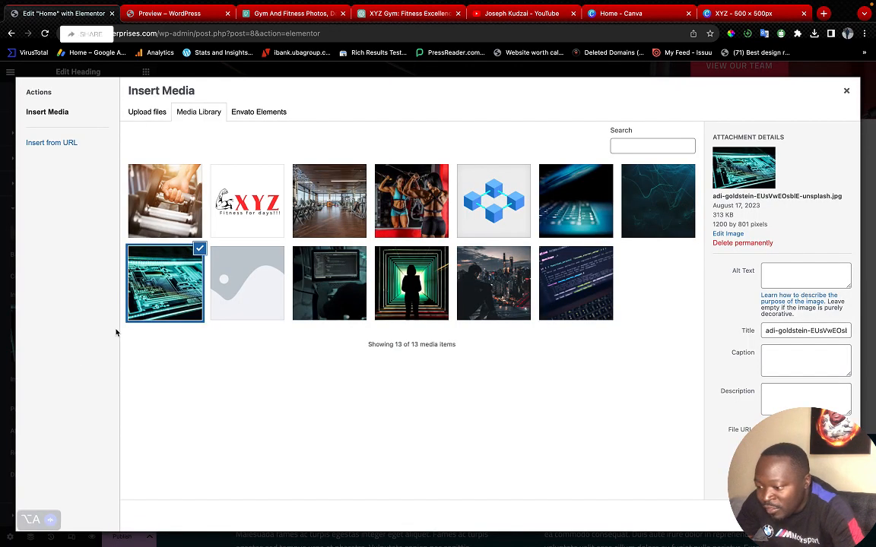
left_click(413, 204)
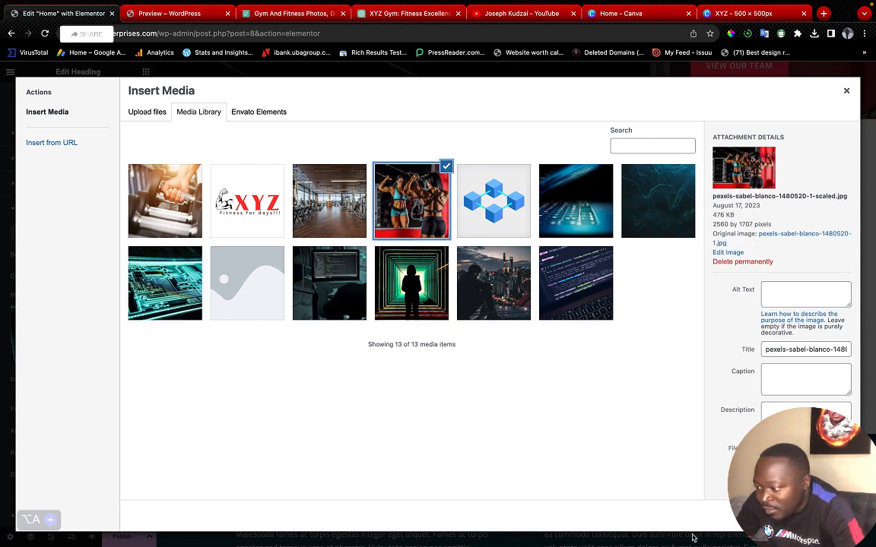
left_click(822, 516)
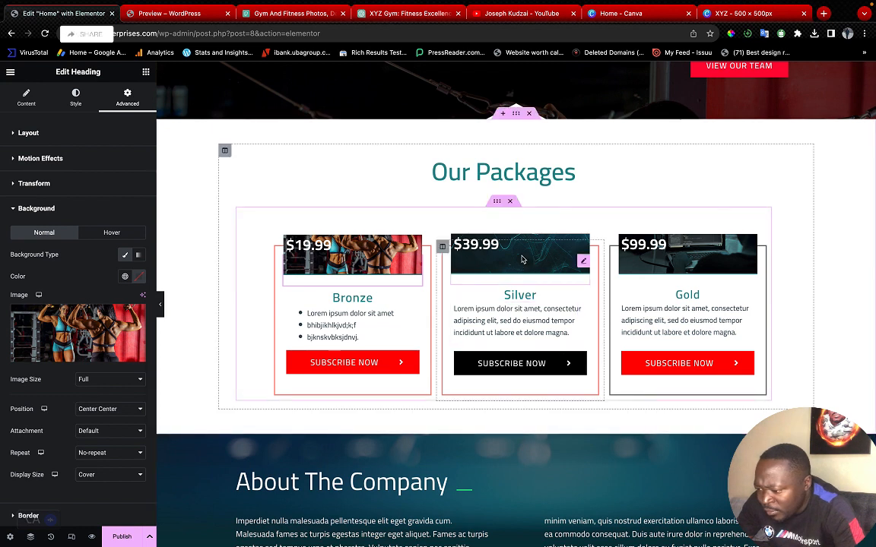
Replace the background image of the Silver card's price heading with the dumbbell photo XYZ-3.png
left_click(583, 263)
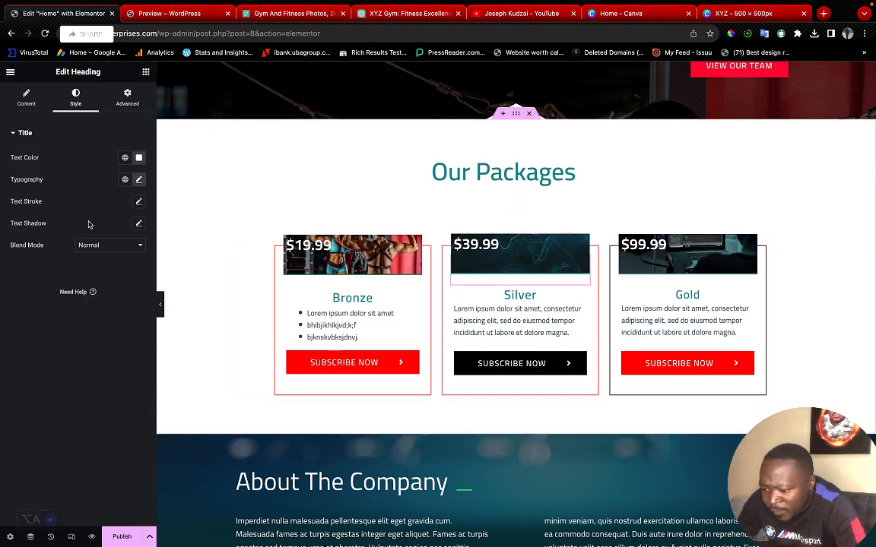
left_click(120, 104)
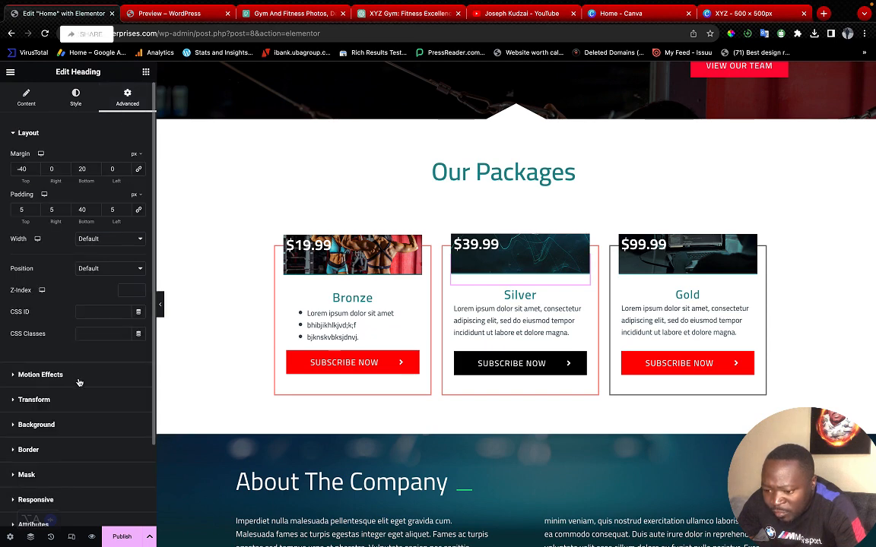
left_click(64, 432)
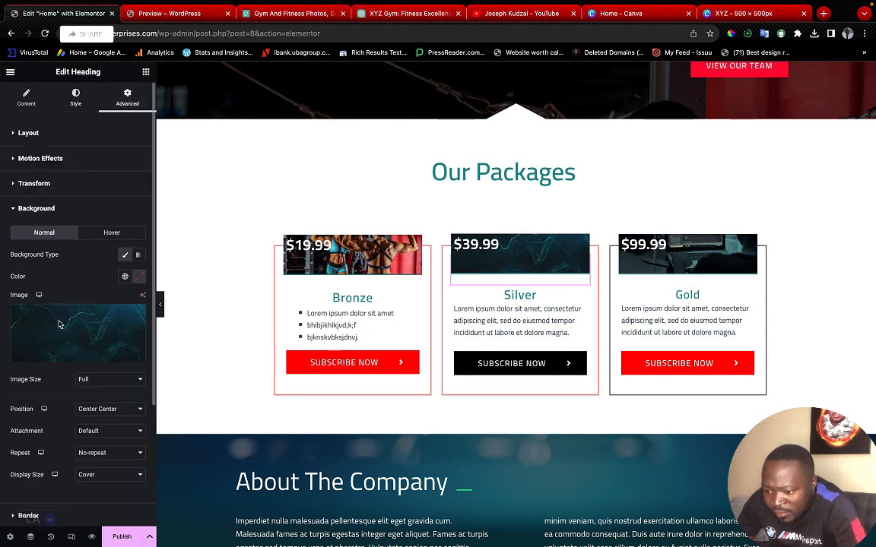
left_click(64, 355)
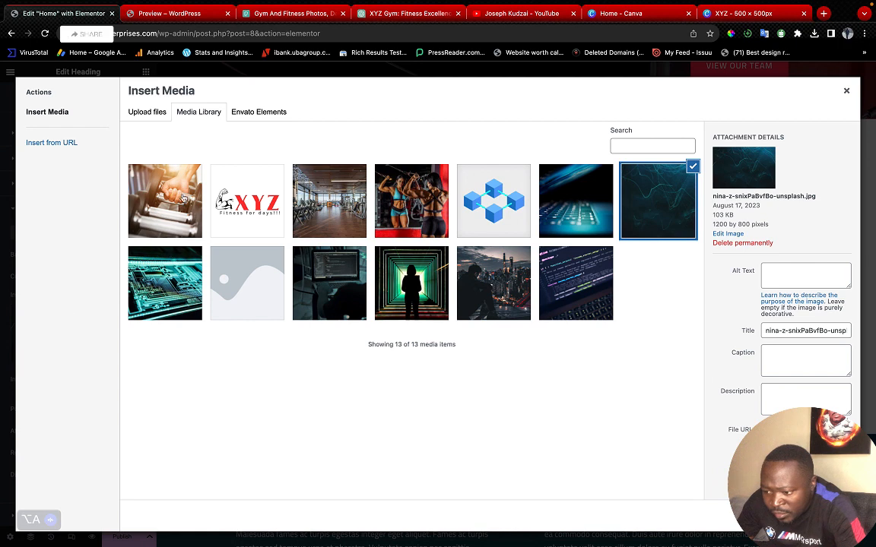
left_click(178, 192)
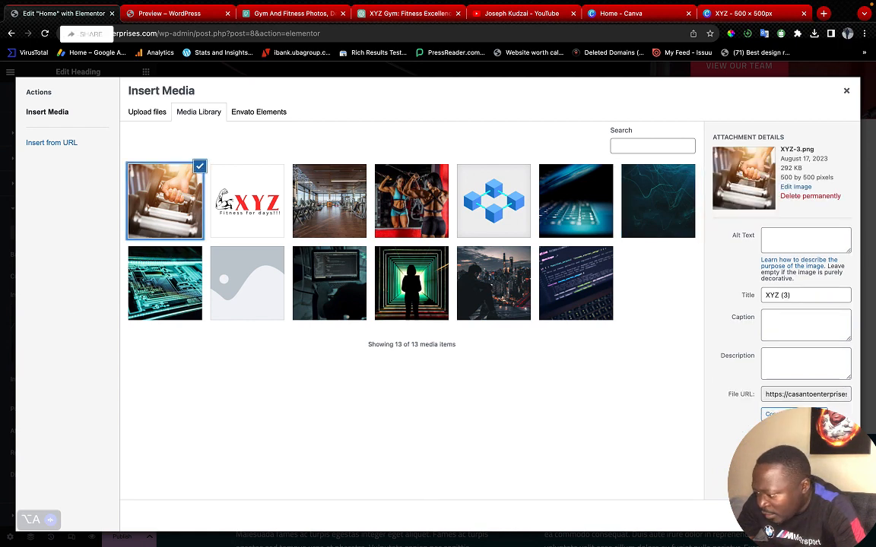
left_click(823, 516)
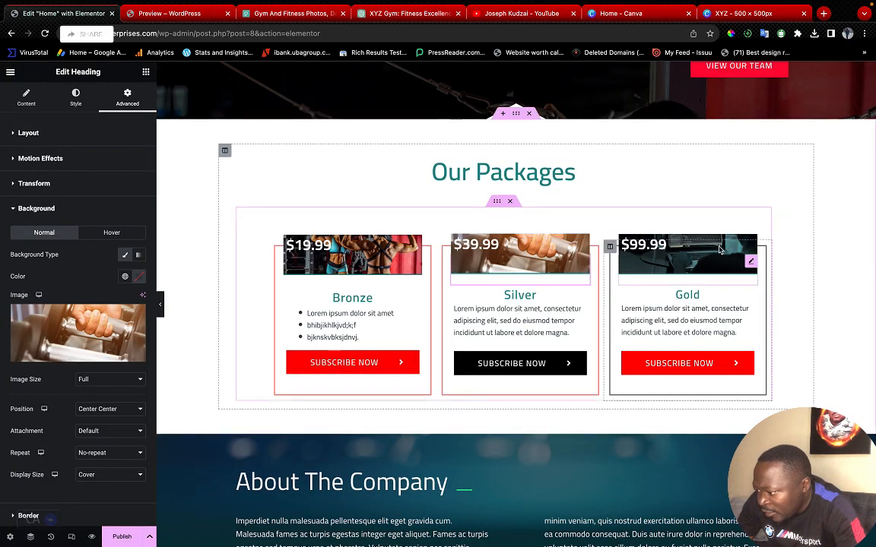
Replace the background image of the Gold card's price heading with the gym interior photo XYZ-2.png
left_click(751, 263)
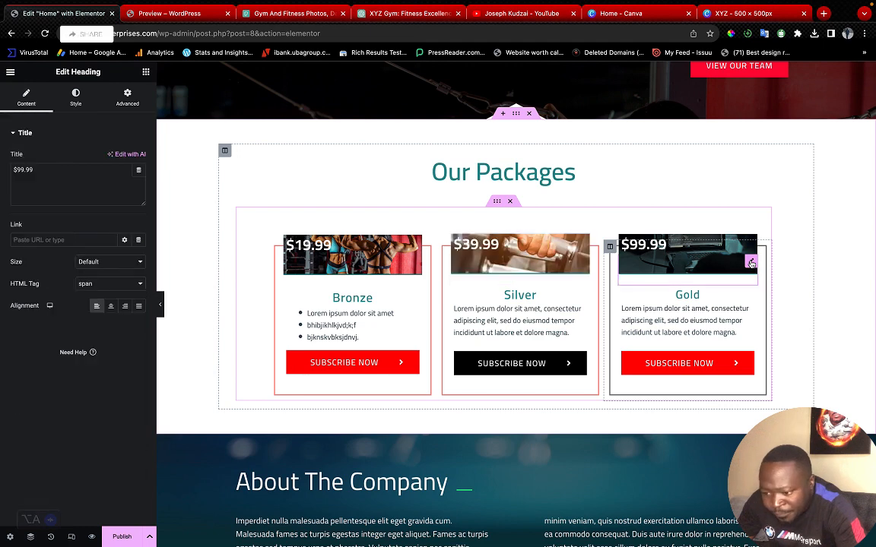
left_click(118, 95)
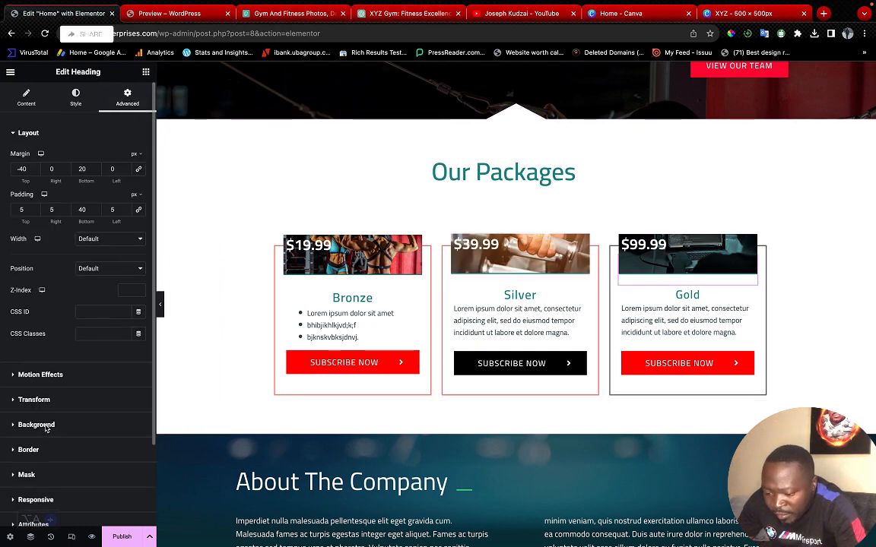
left_click(46, 428)
left_click(64, 320)
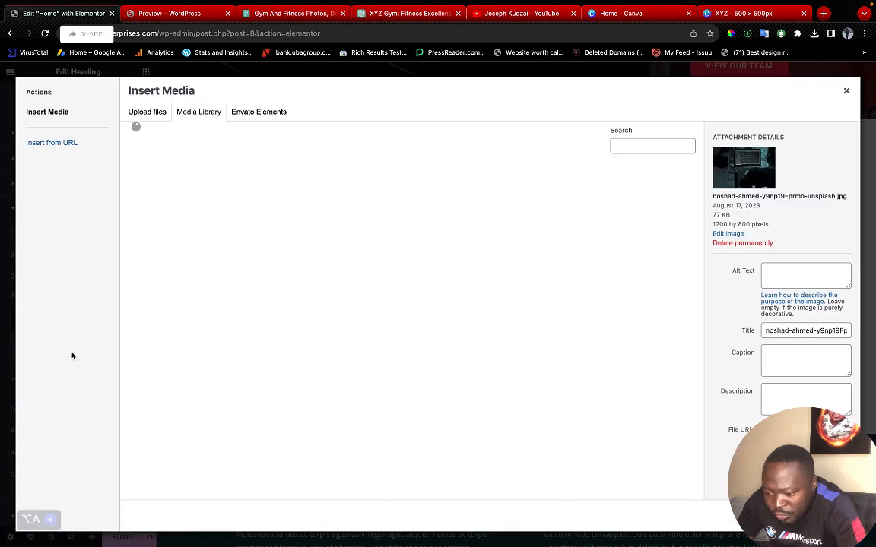
left_click(331, 220)
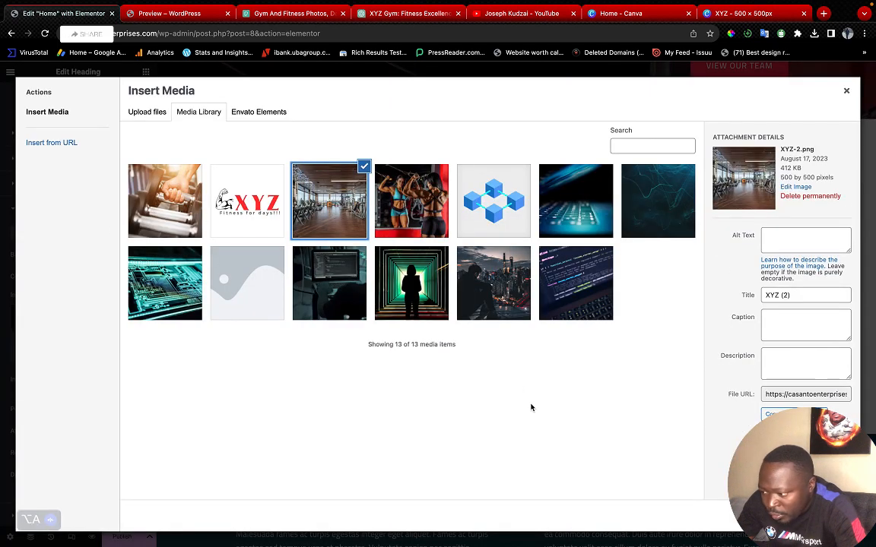
left_click(823, 516)
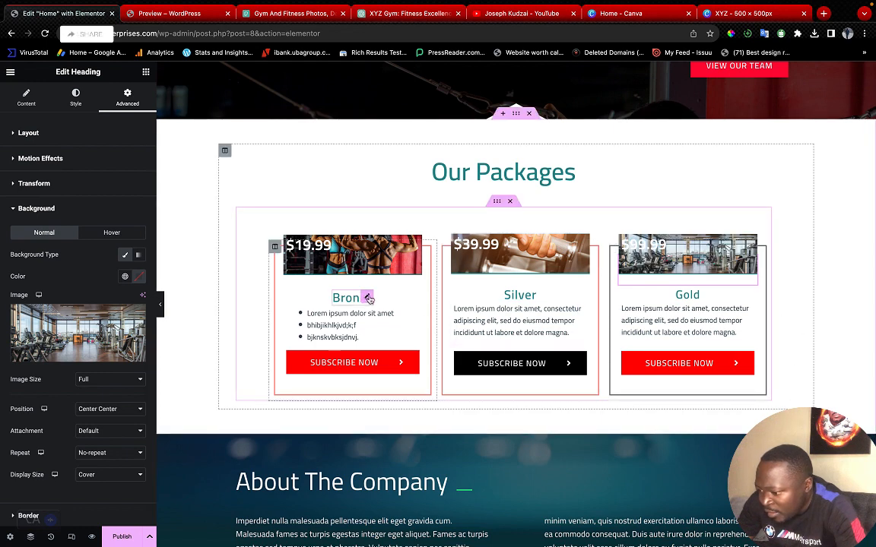
Set the text color of the Bronze card's title to bright red, #F00312
left_click(368, 298)
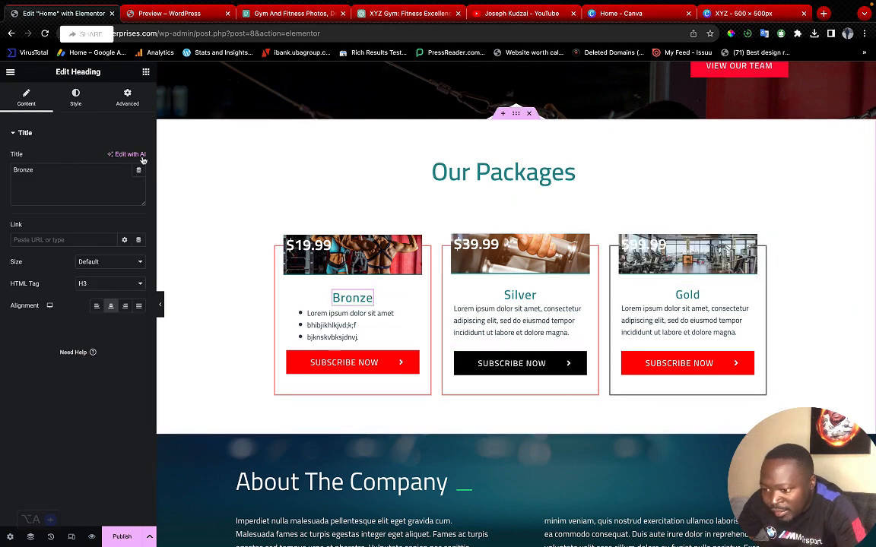
left_click(73, 99)
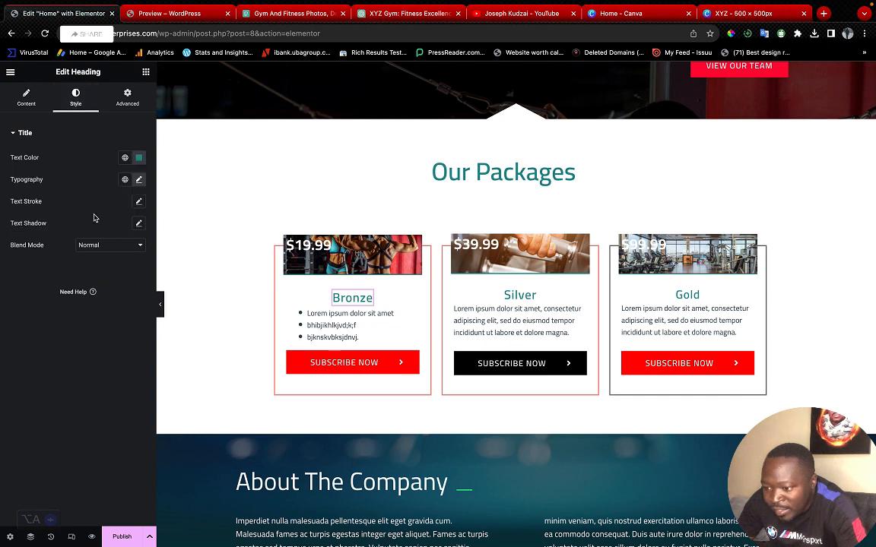
left_click(141, 160)
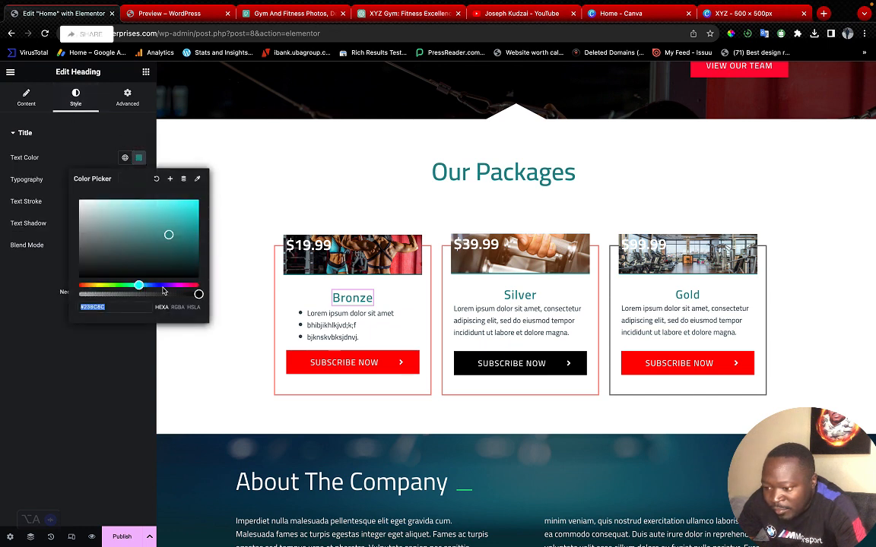
left_click_drag(138, 285, 196, 285)
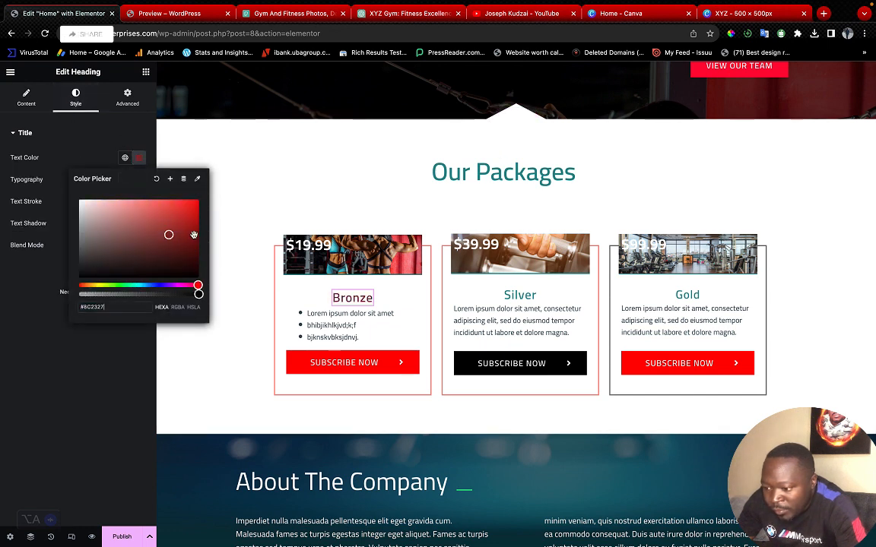
left_click(195, 207)
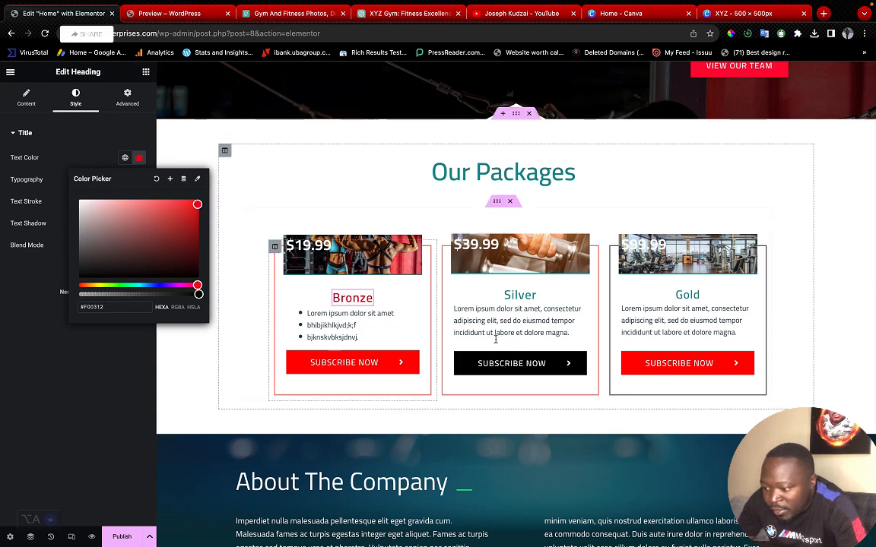
Undo the accidental move of the cards section and set the Silver card's title text color to black, #000000
left_click_drag(541, 299, 540, 299)
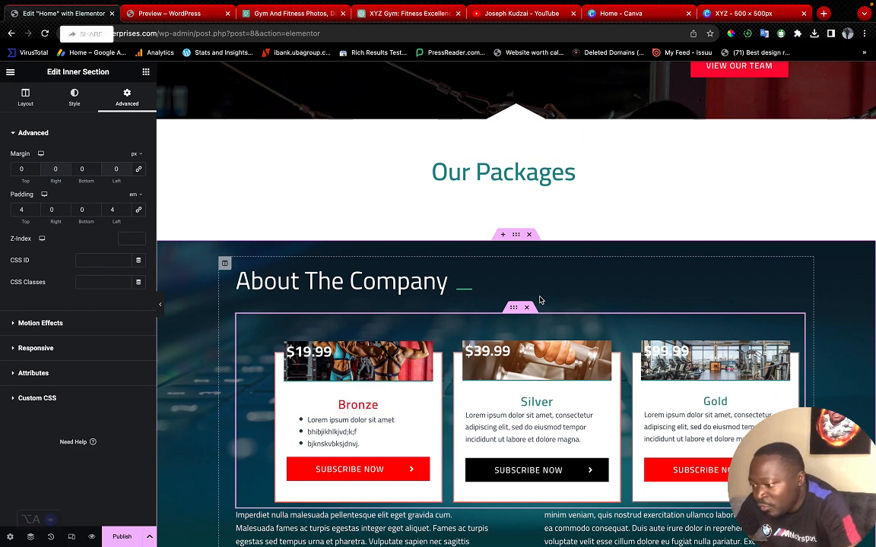
key("ctrl+z")
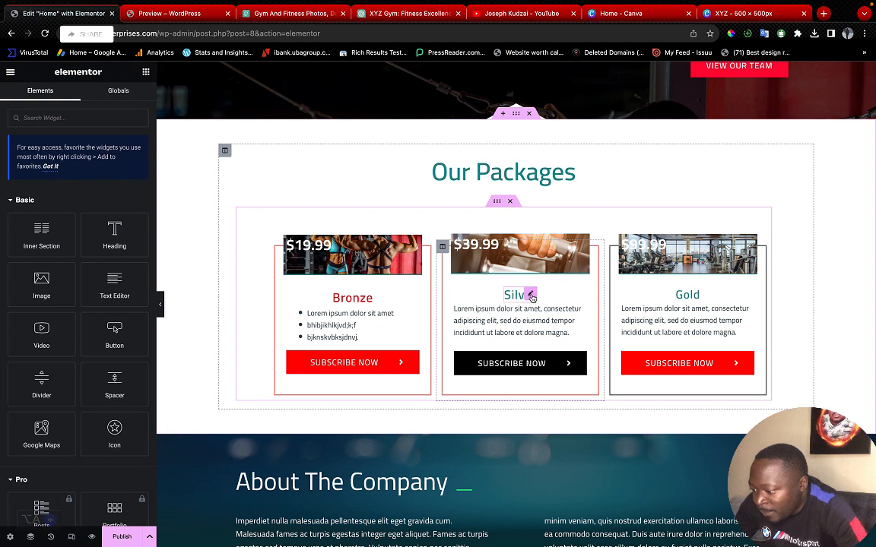
left_click(531, 298)
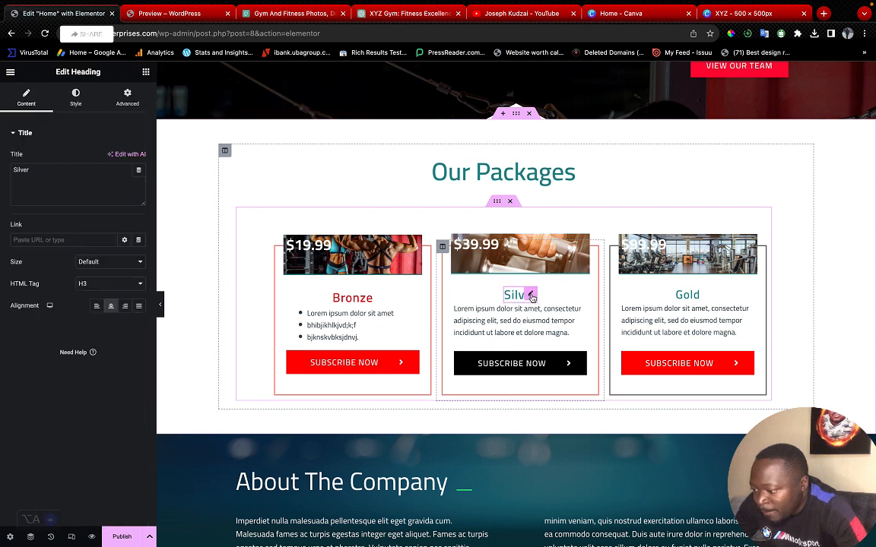
left_click(76, 103)
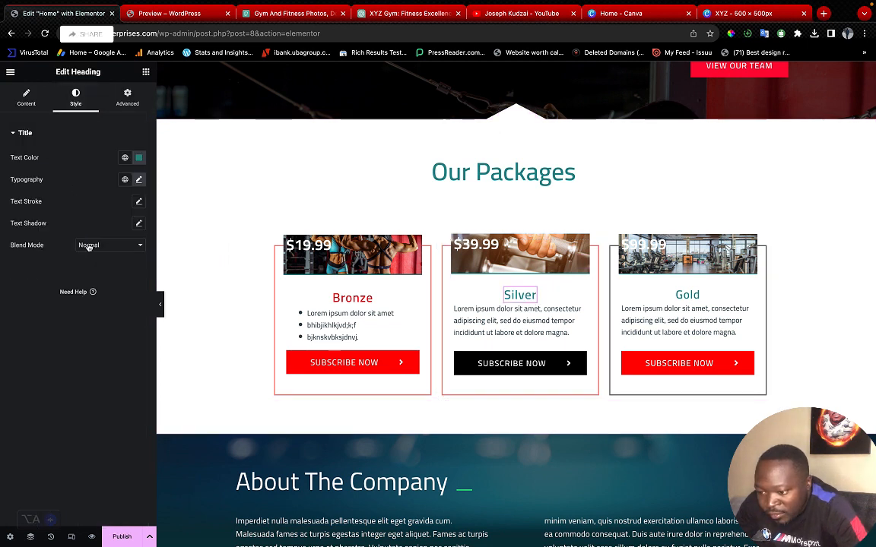
left_click(139, 159)
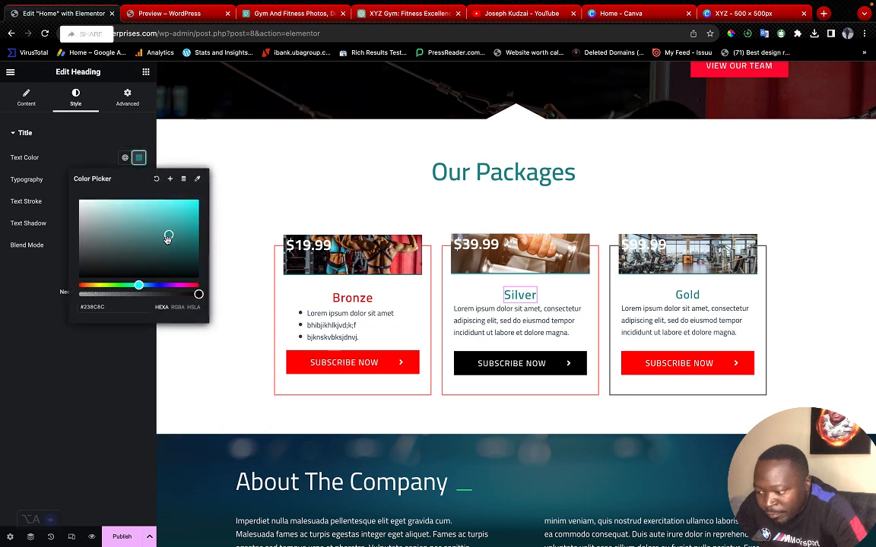
left_click_drag(168, 238, 56, 294)
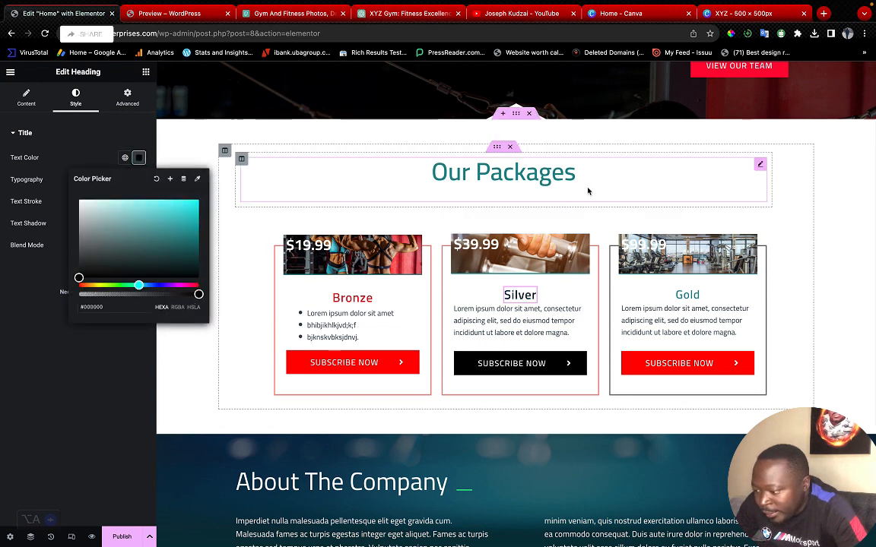
Set the text color of the Gold card's title to bright red
left_click(693, 296)
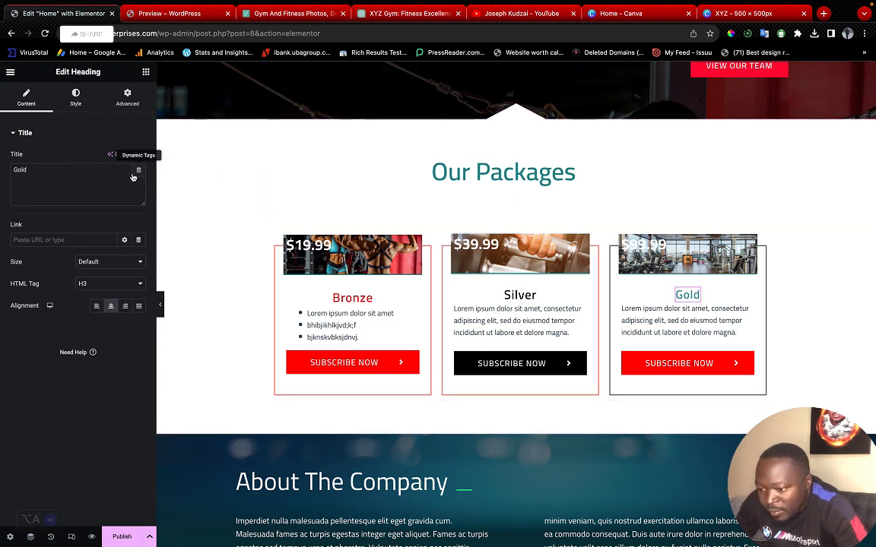
left_click(75, 100)
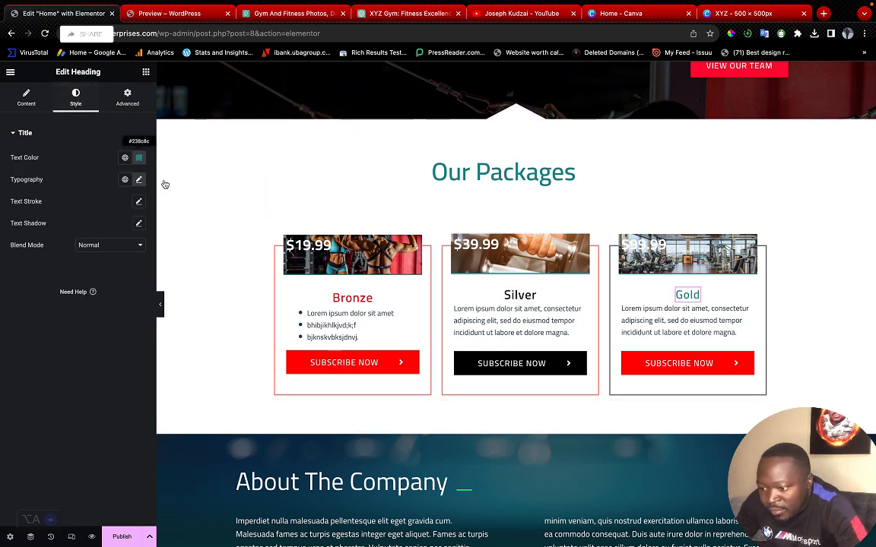
left_click(140, 160)
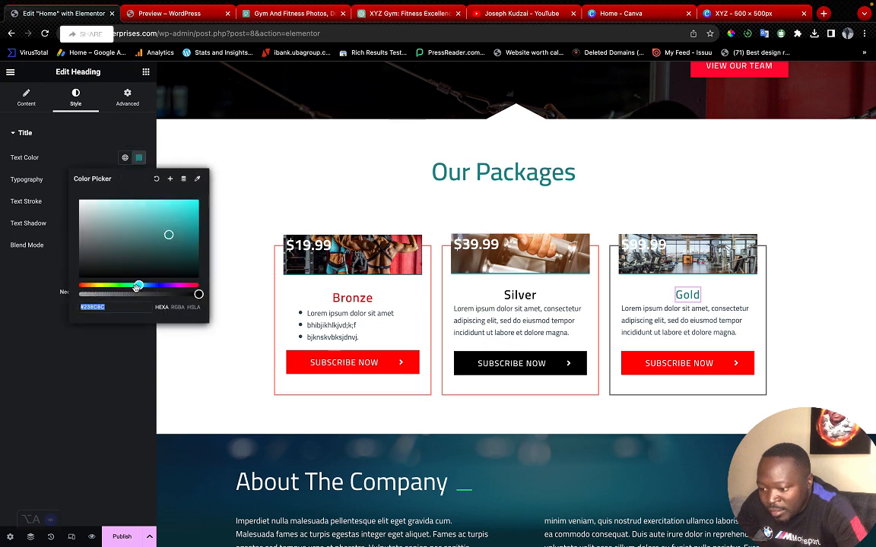
left_click_drag(140, 285, 211, 287)
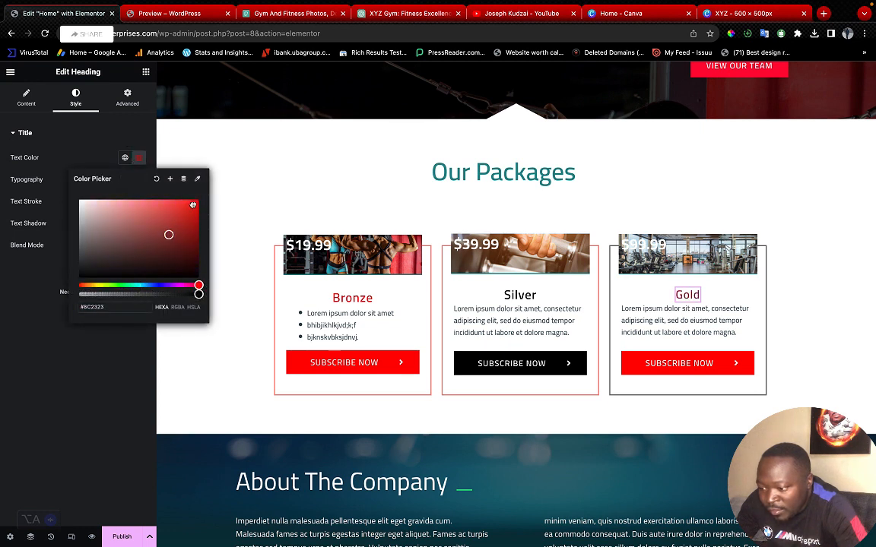
left_click(161, 339)
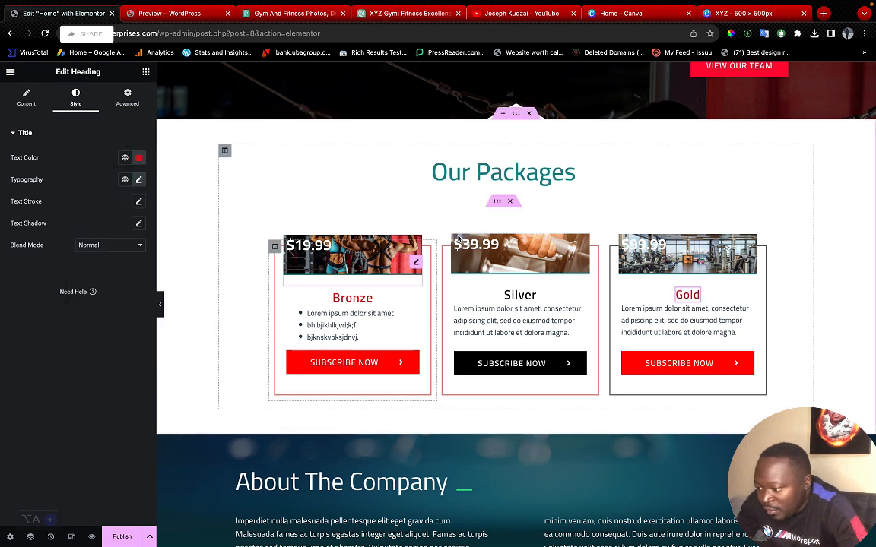
Set the text color of the "Our Packages" heading to bright red
left_click(543, 156)
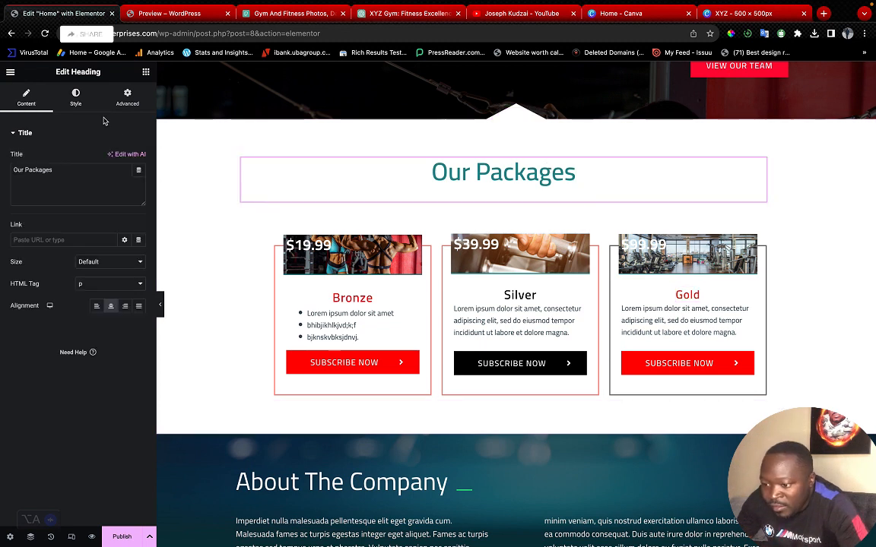
left_click(76, 97)
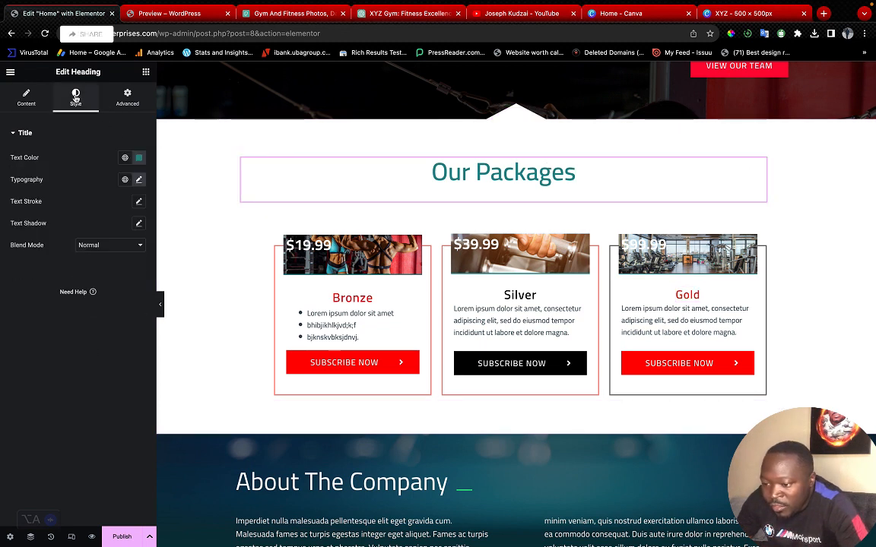
left_click(139, 157)
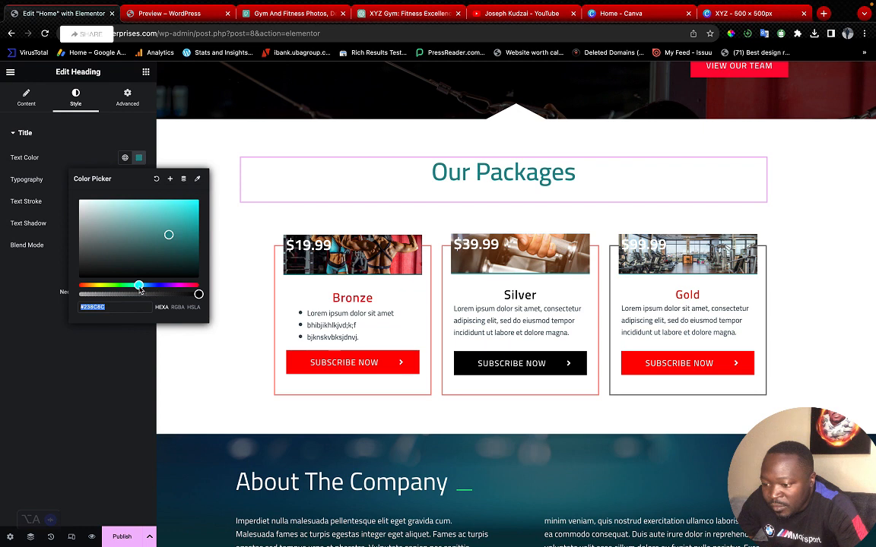
left_click_drag(139, 285, 204, 288)
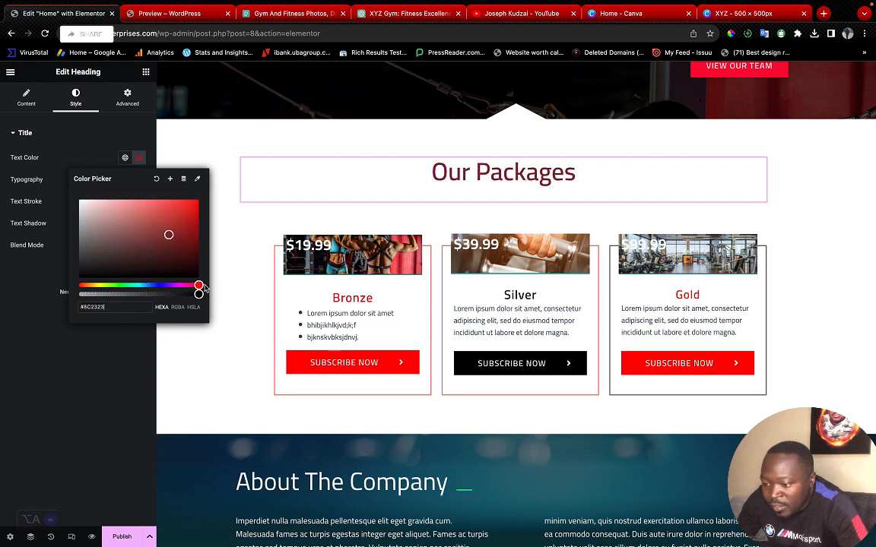
left_click(195, 202)
left_click(211, 200)
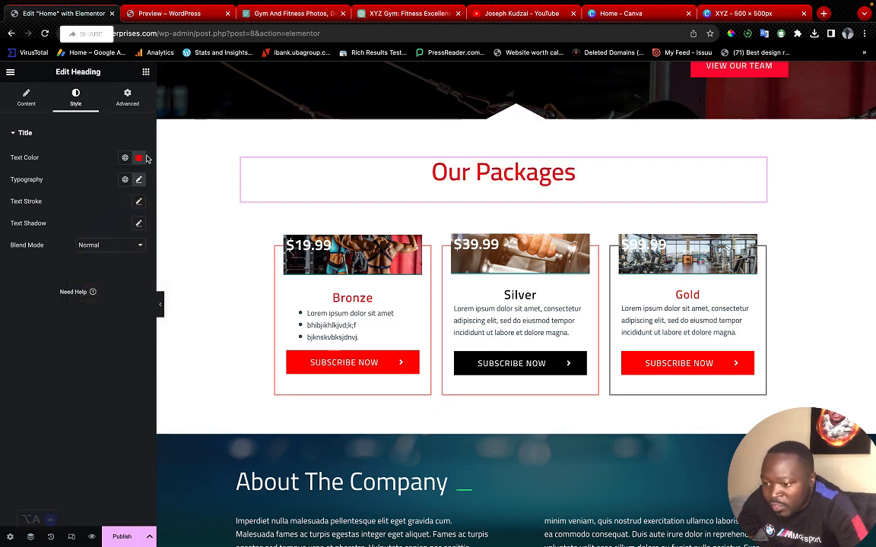
Set the font weight of the "Our Packages" heading to 700 (Bold)
left_click(139, 180)
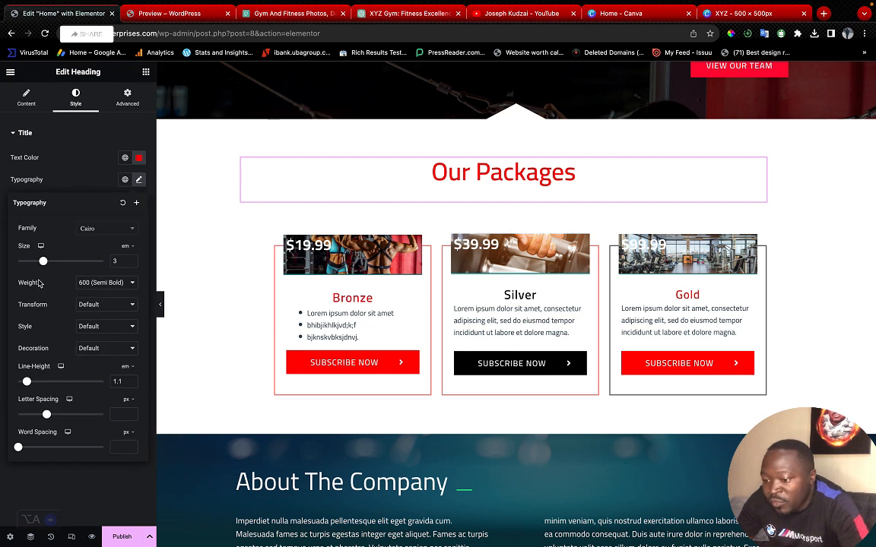
left_click(133, 284)
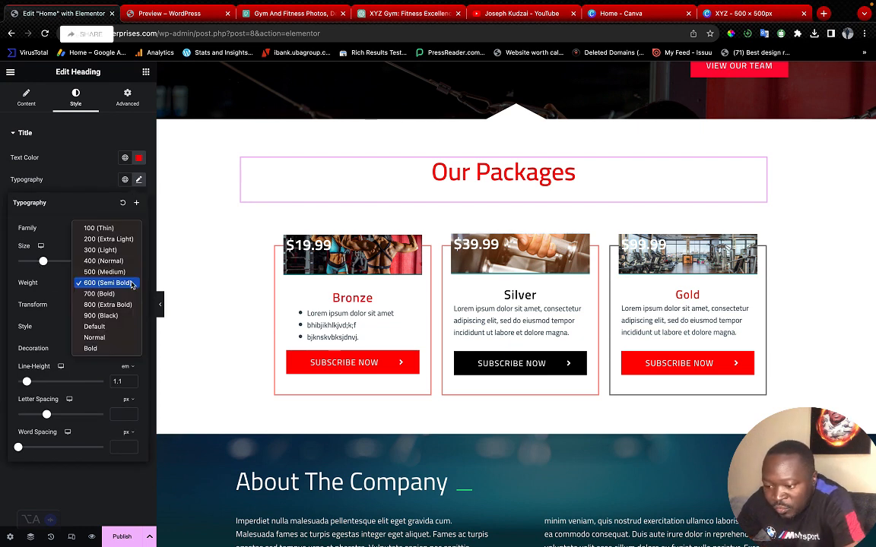
left_click(124, 294)
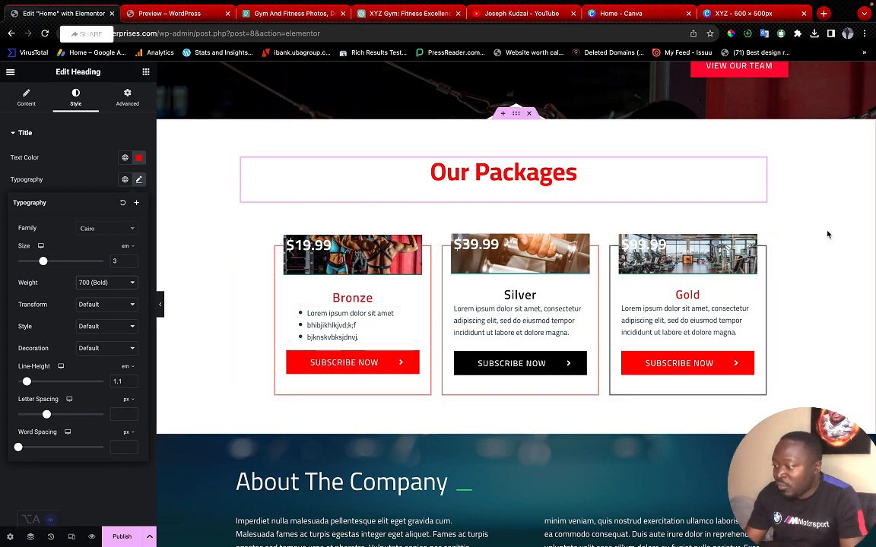
Delete the two-column paragraph text and the small green divider from the "About The Company" section
scroll(828, 235, "down", 3)
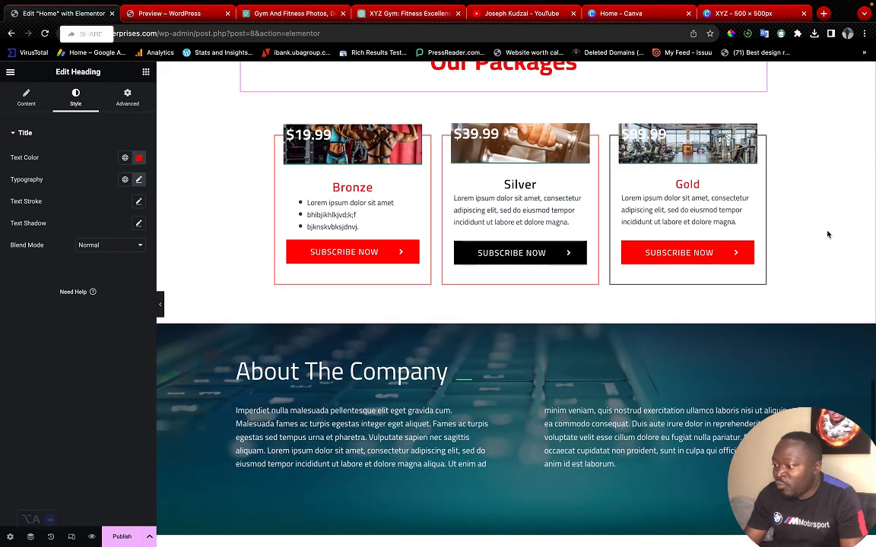
scroll(827, 234, "down", 5)
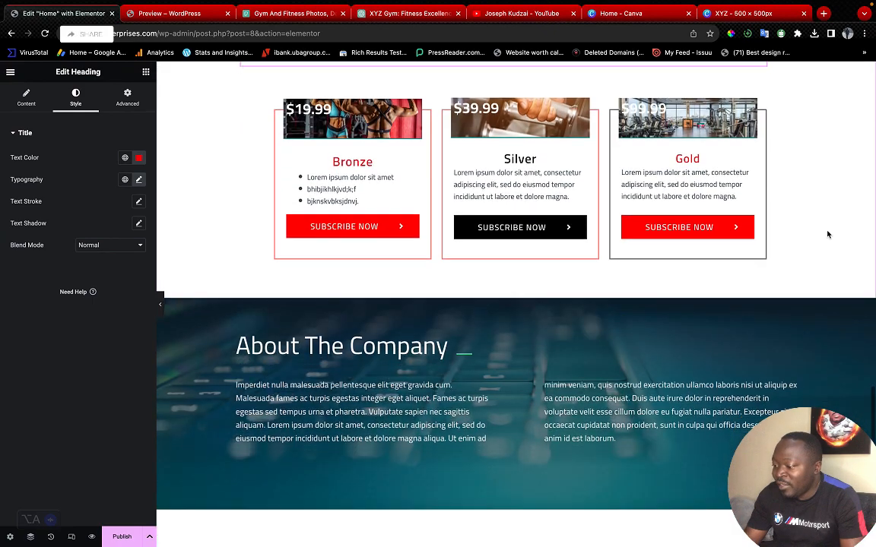
scroll(828, 234, "up", 15)
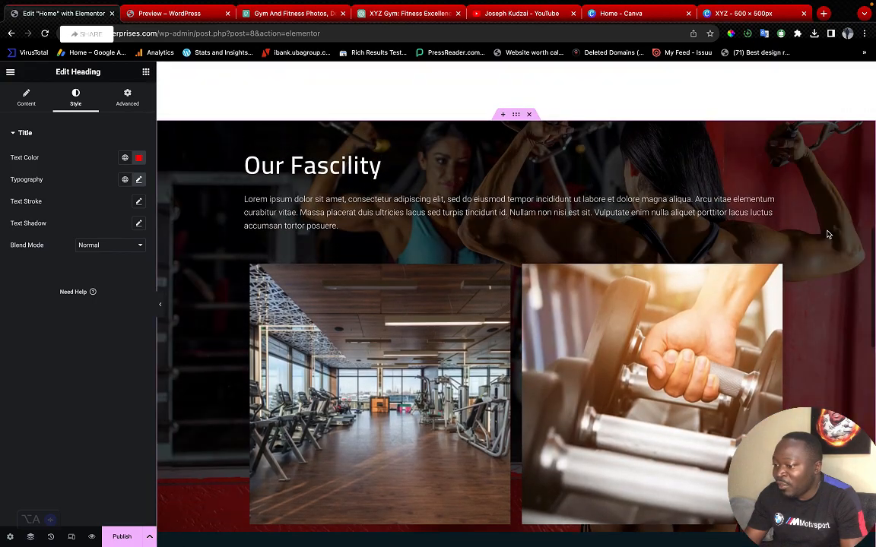
scroll(828, 234, "up", 15)
scroll(828, 229, "down", 15)
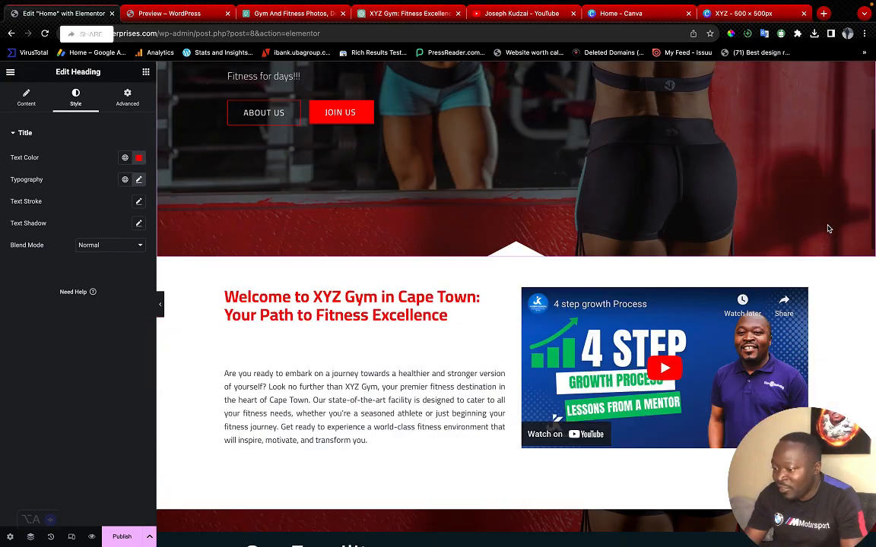
scroll(827, 227, "down", 3)
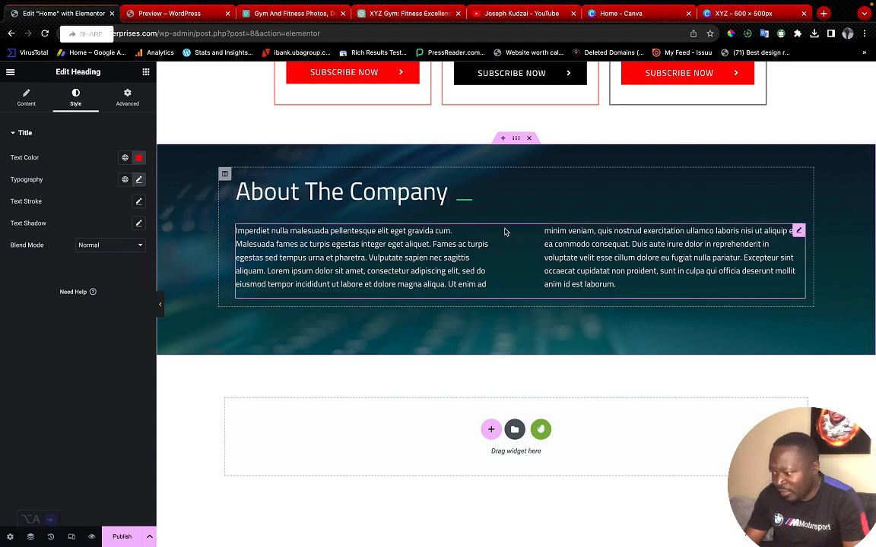
right_click(798, 230)
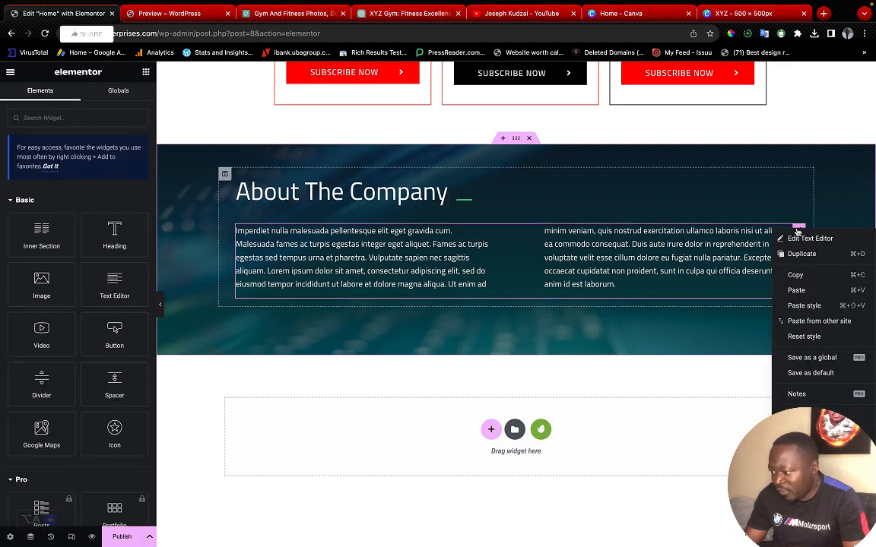
left_click(801, 436)
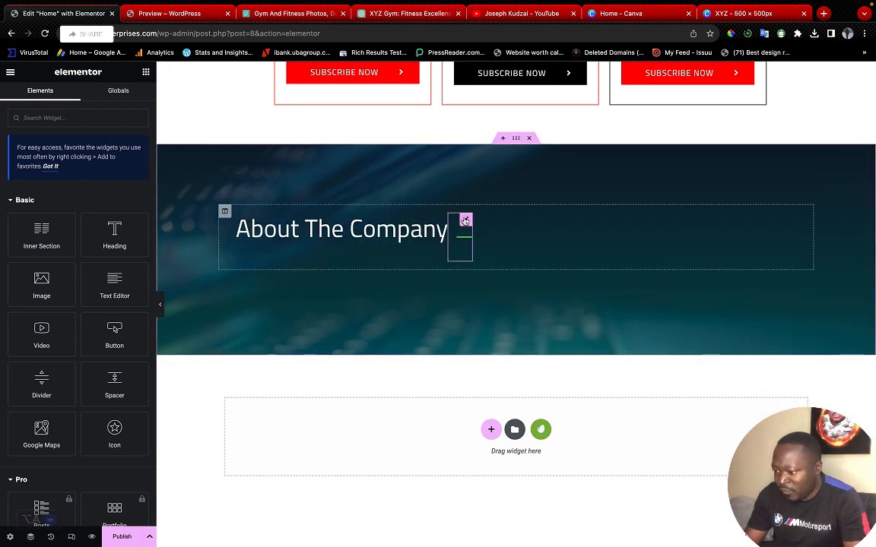
right_click(461, 220)
left_click(478, 421)
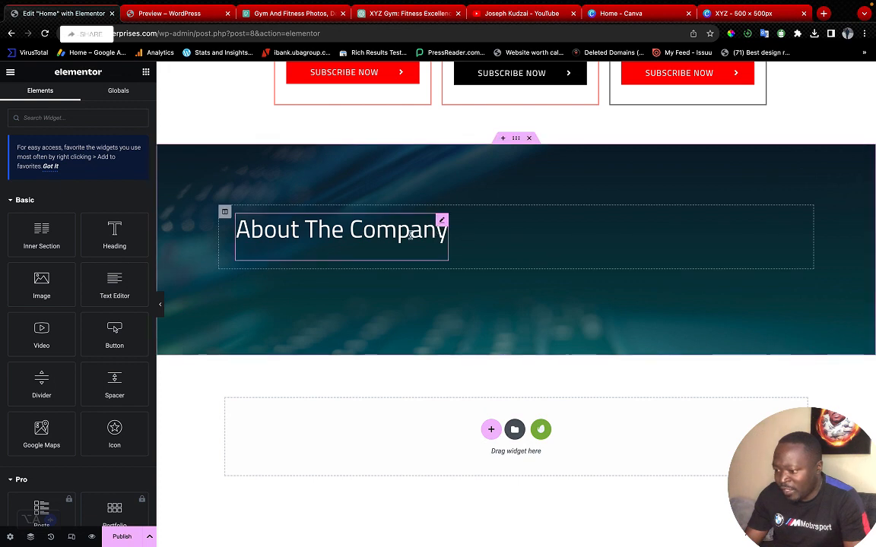
Change the "About The Company" heading's title to "Get in Touch"
left_click(440, 222)
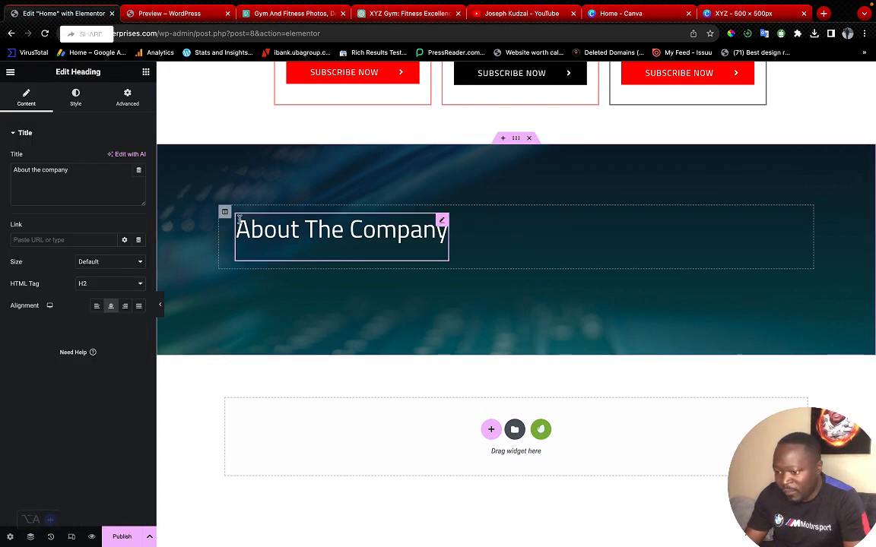
triple_click(53, 171)
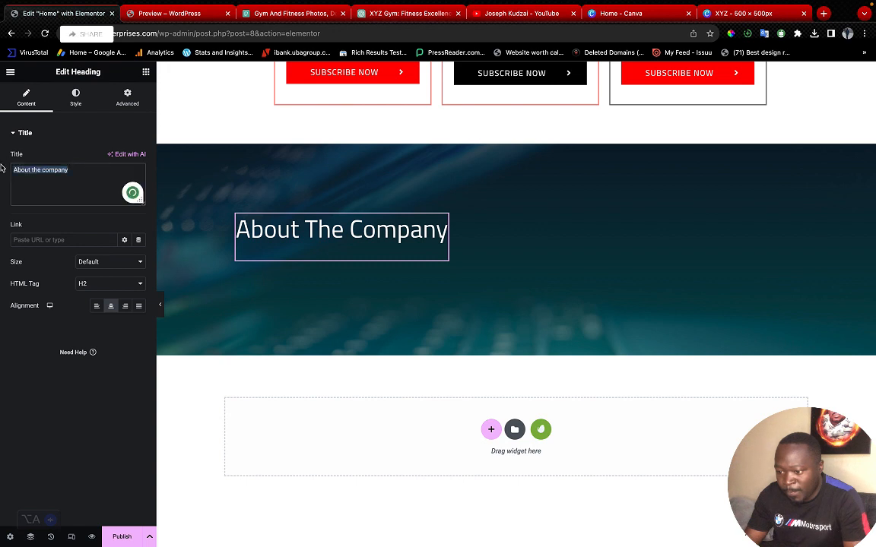
type("Get in")
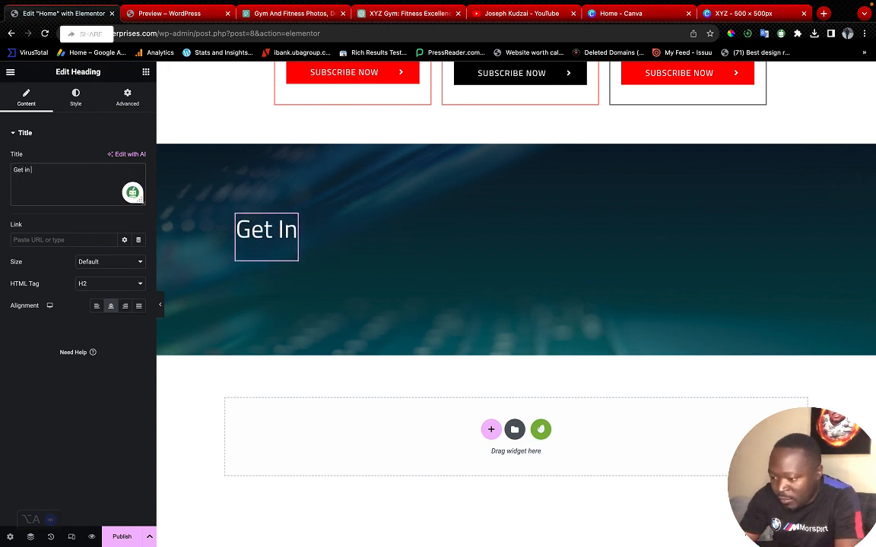
type(" Touch")
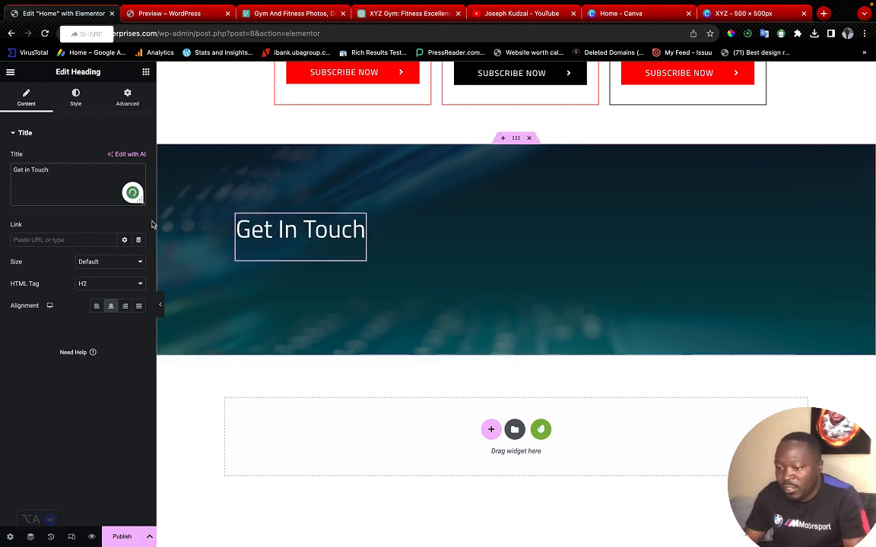
Search the widget library for "form"
left_click(145, 72)
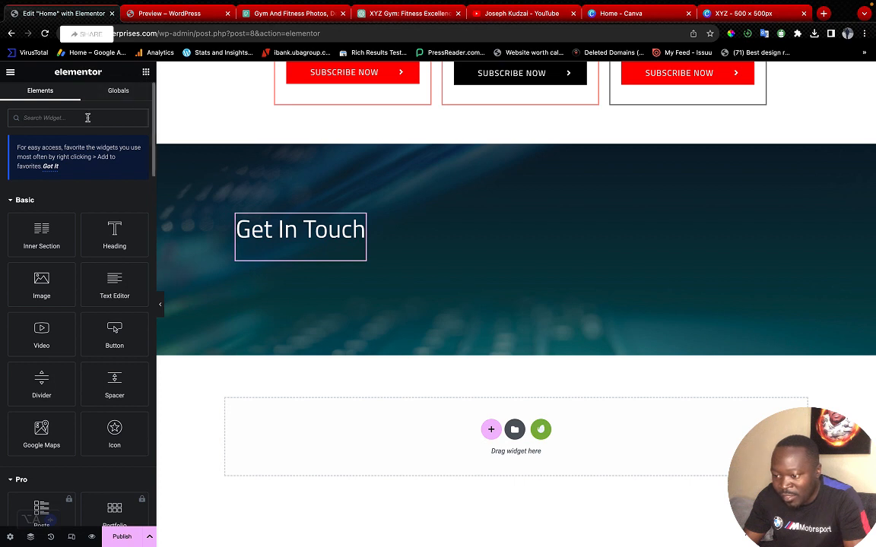
type("f")
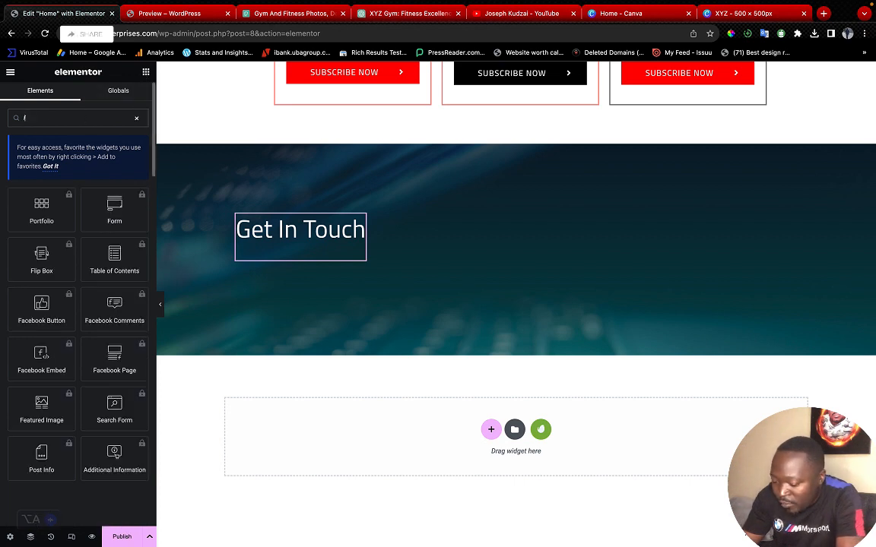
type("orm")
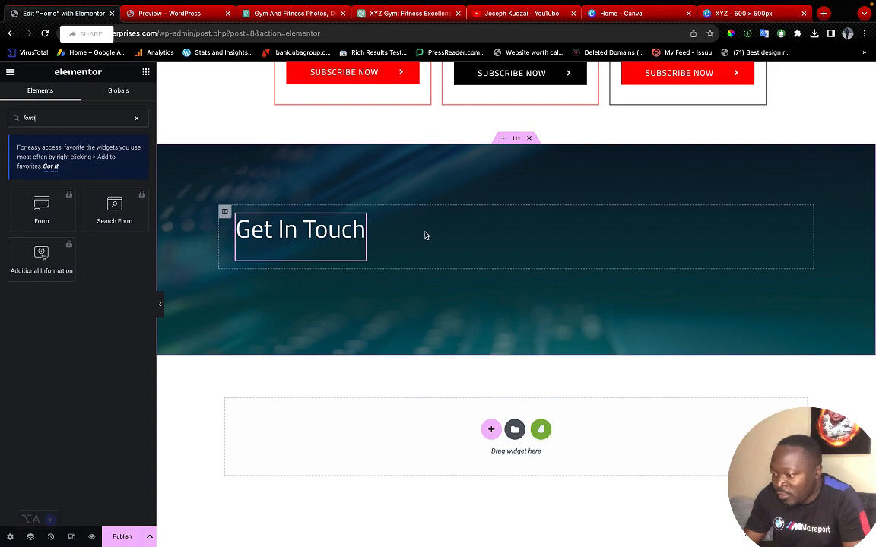
Delete the entire "Get in Touch" section below the pricing cards and publish the home page
left_click(529, 137)
scroll(403, 383, "up", 15)
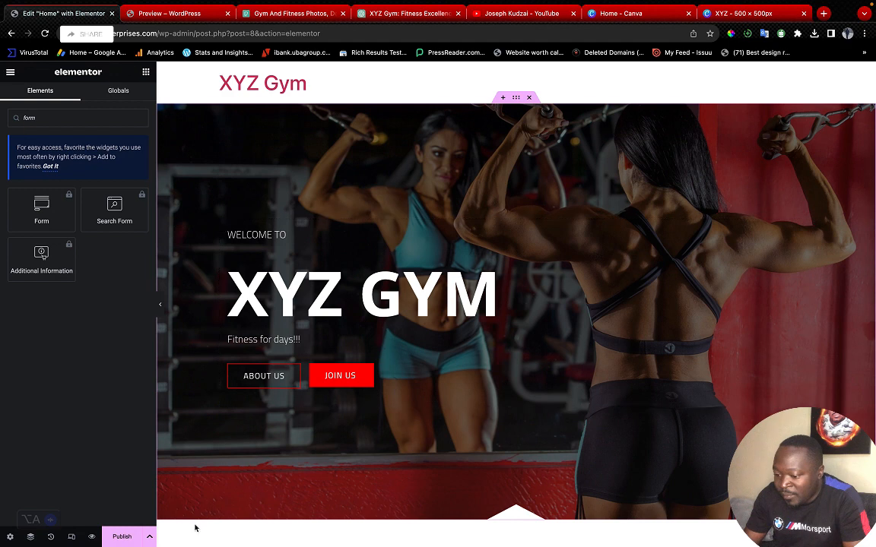
left_click(121, 538)
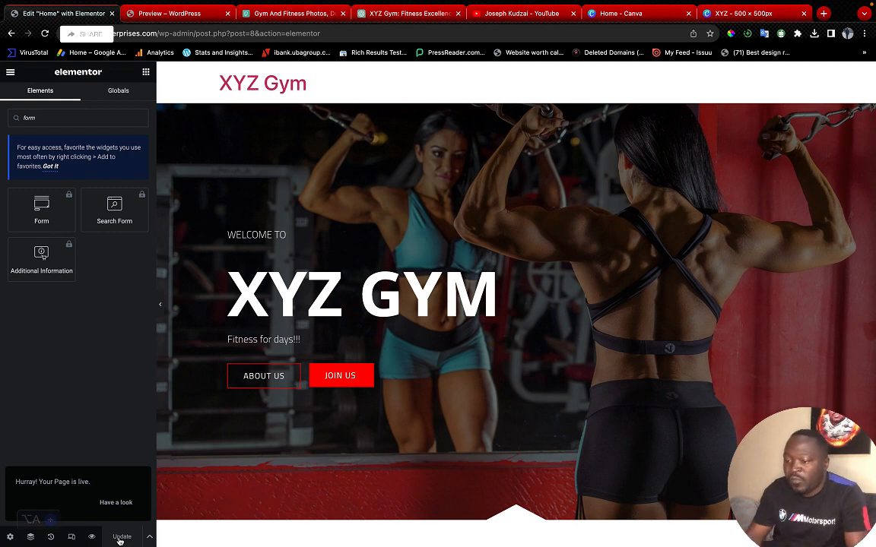
View the live home page and check its layout from the hero section down to the pricing cards
left_click(10, 73)
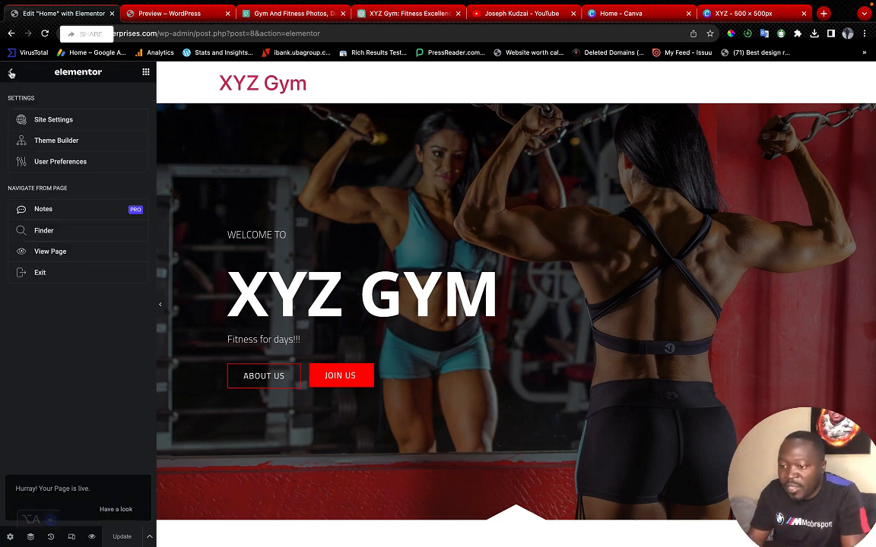
left_click(43, 251)
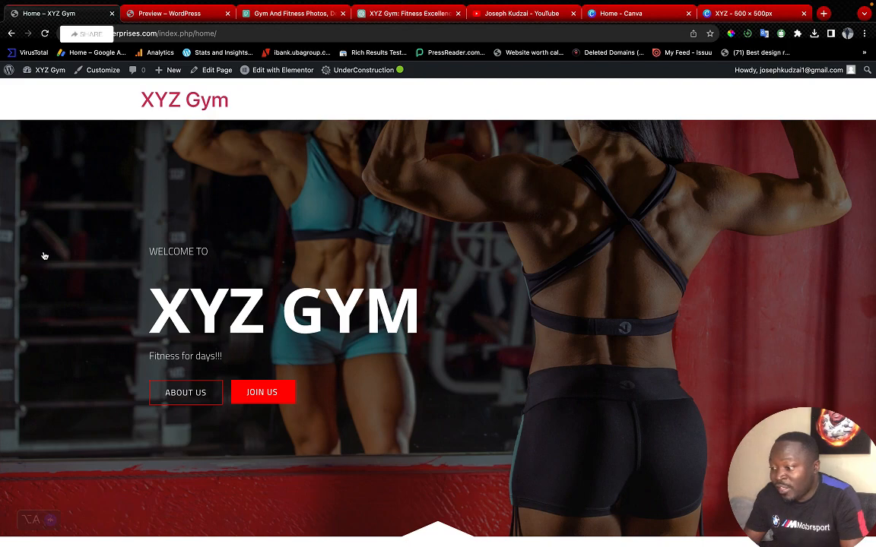
left_click(217, 393)
scroll(217, 393, "down", 4)
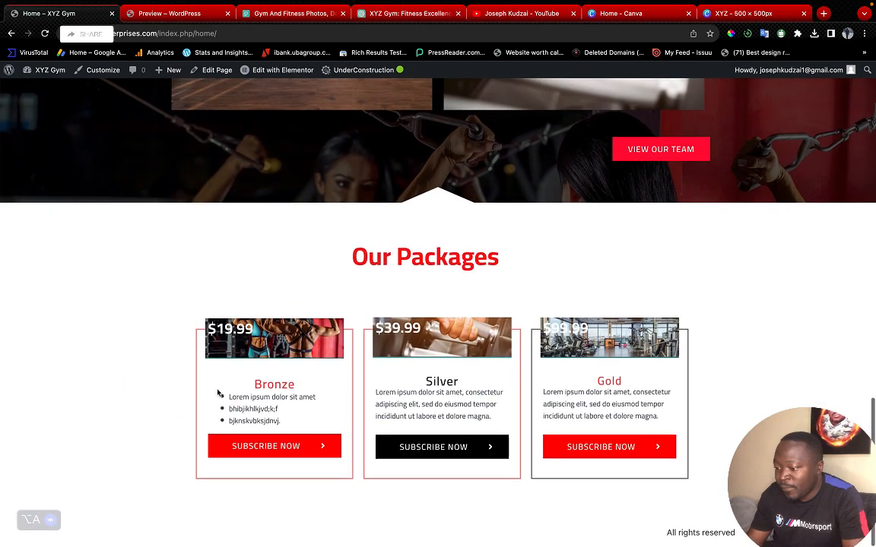
scroll(217, 393, "up", 10)
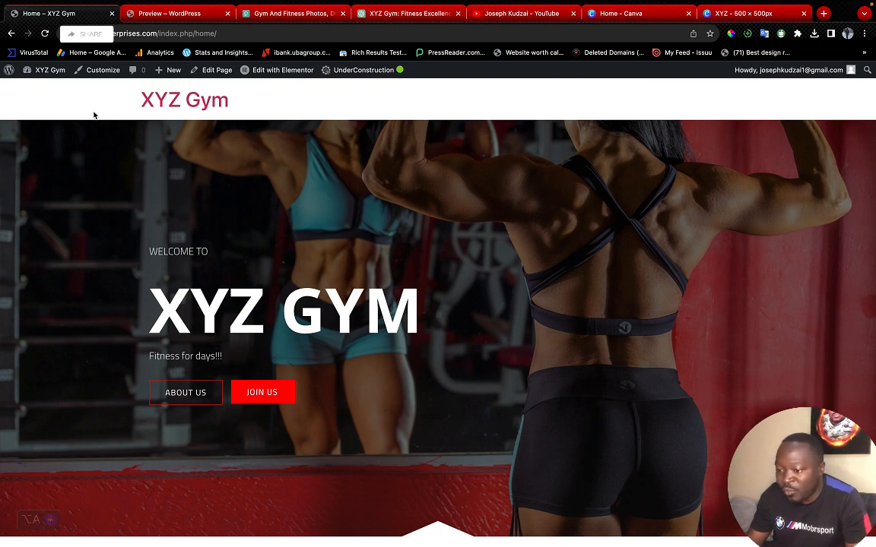
Set XYZ-1.png from the media library as the site logo, cropped to include the raised fist and the "Fitness for days!!!" tagline
left_click(98, 71)
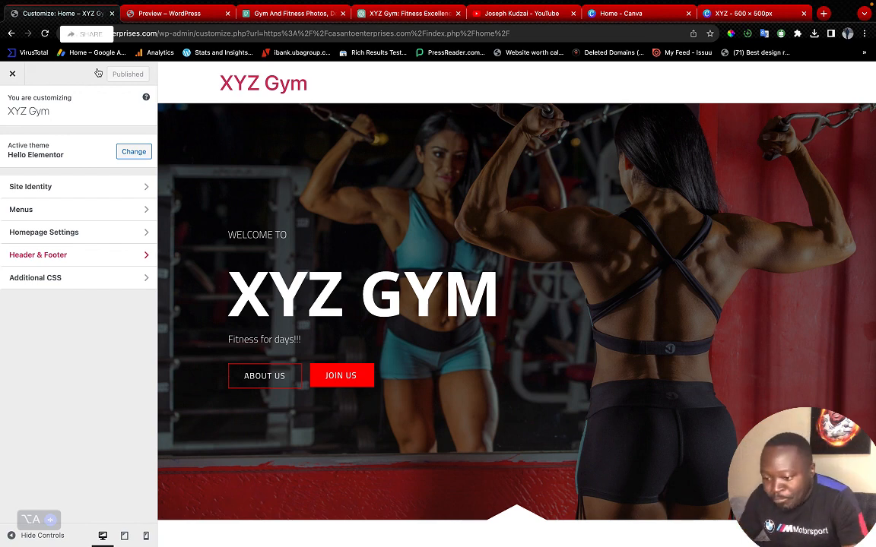
left_click(106, 196)
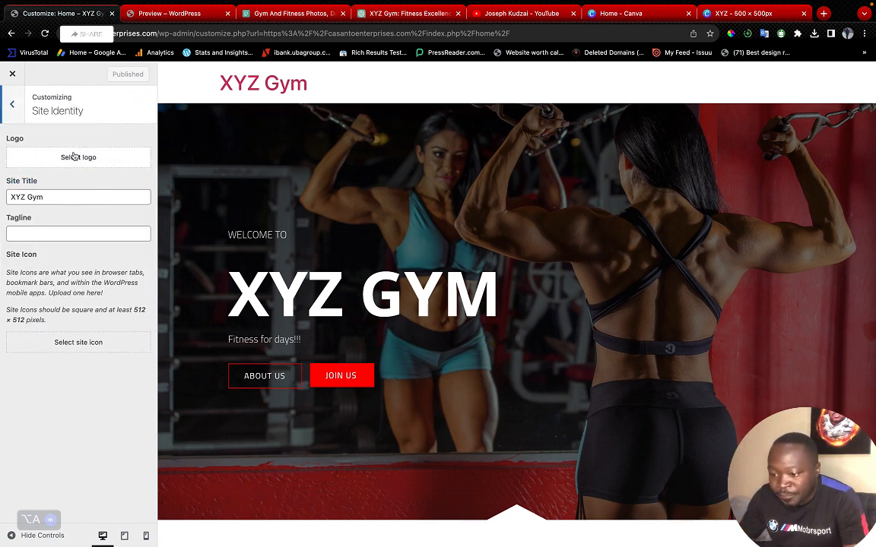
left_click(80, 161)
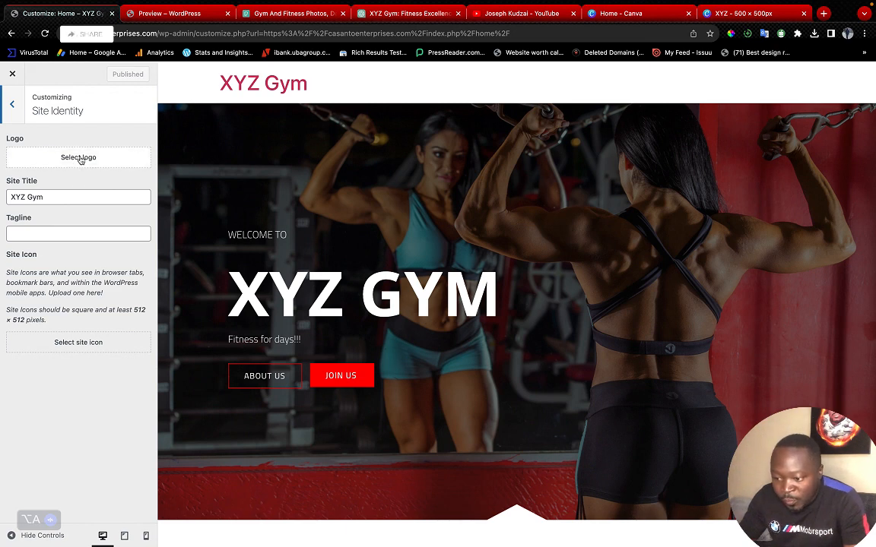
left_click(81, 160)
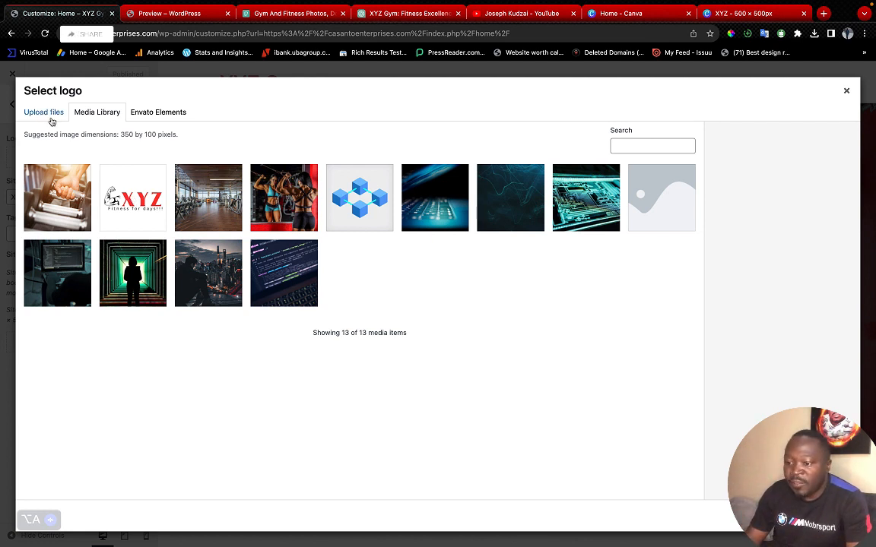
left_click(136, 208)
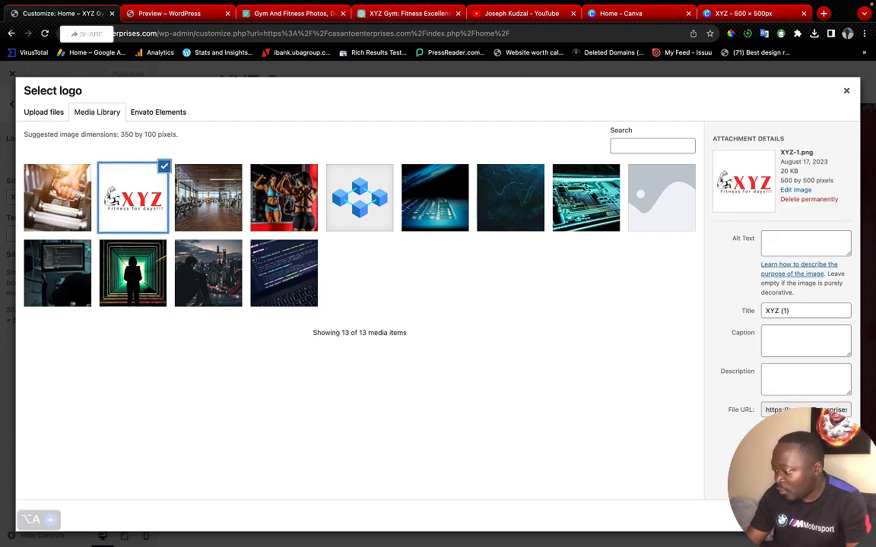
left_click(833, 516)
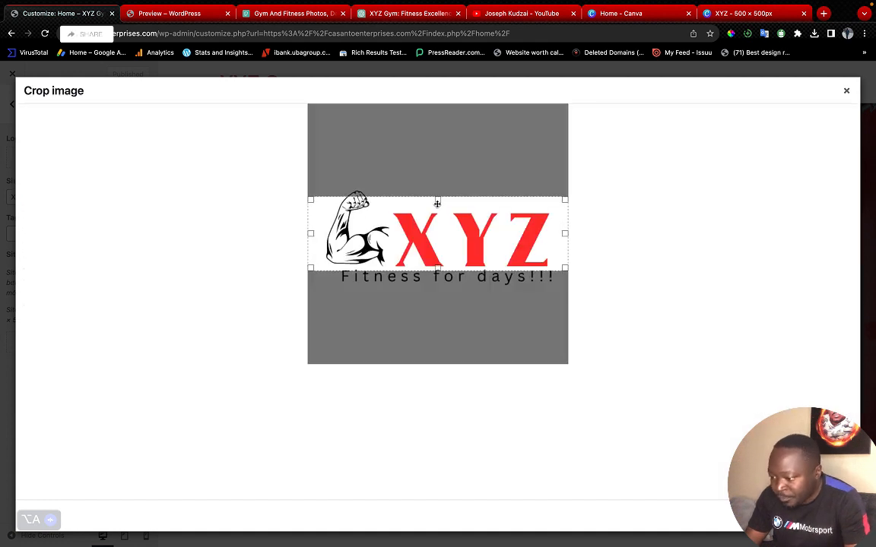
left_click_drag(437, 199, 438, 190)
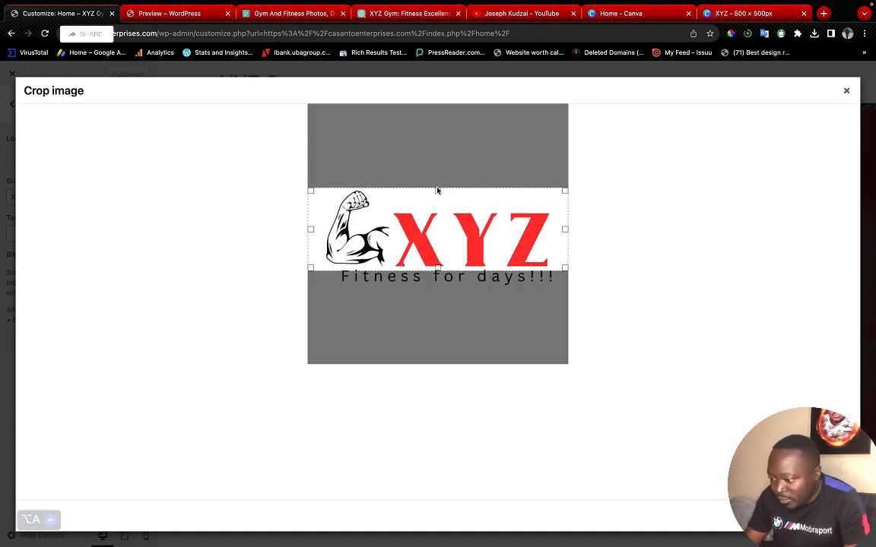
left_click_drag(443, 271, 439, 290)
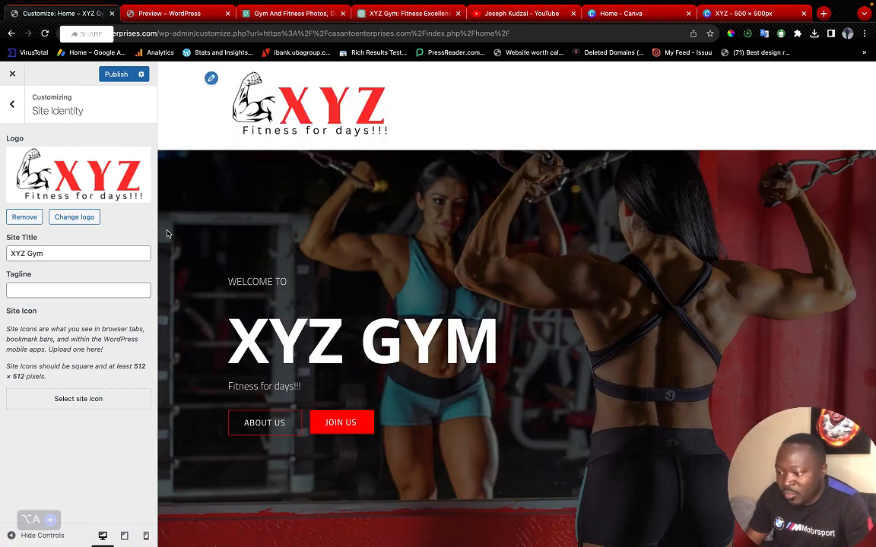
Create a new navigation menu named "Gym Menu" and assign it to the Header location
left_click(11, 104)
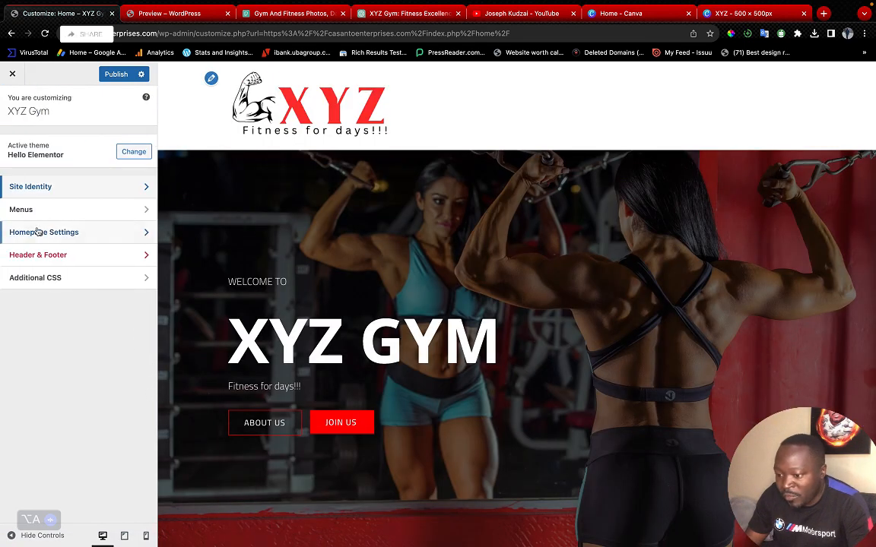
left_click(55, 210)
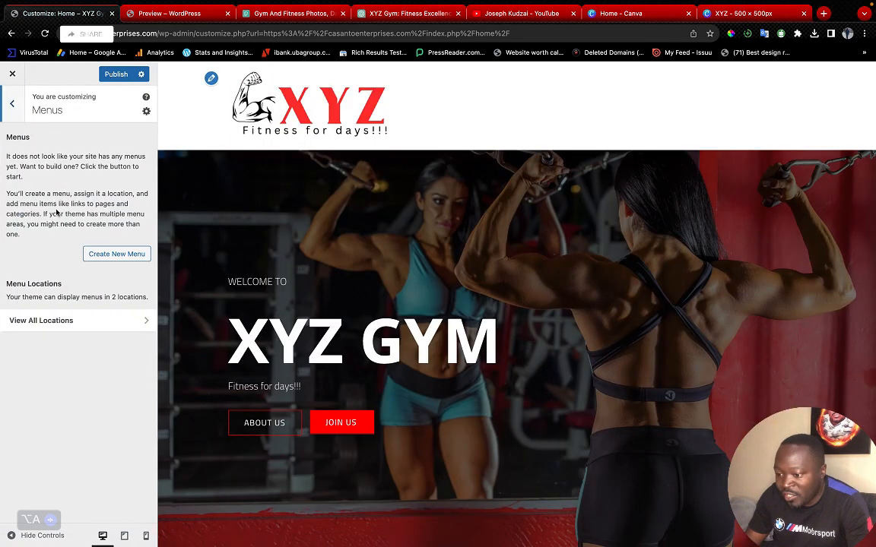
left_click(116, 253)
left_click(93, 154)
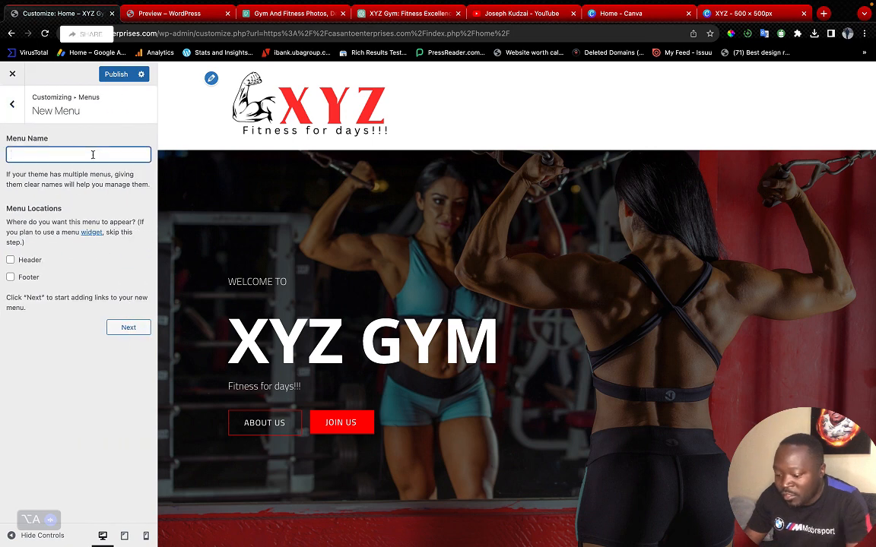
type("Gy")
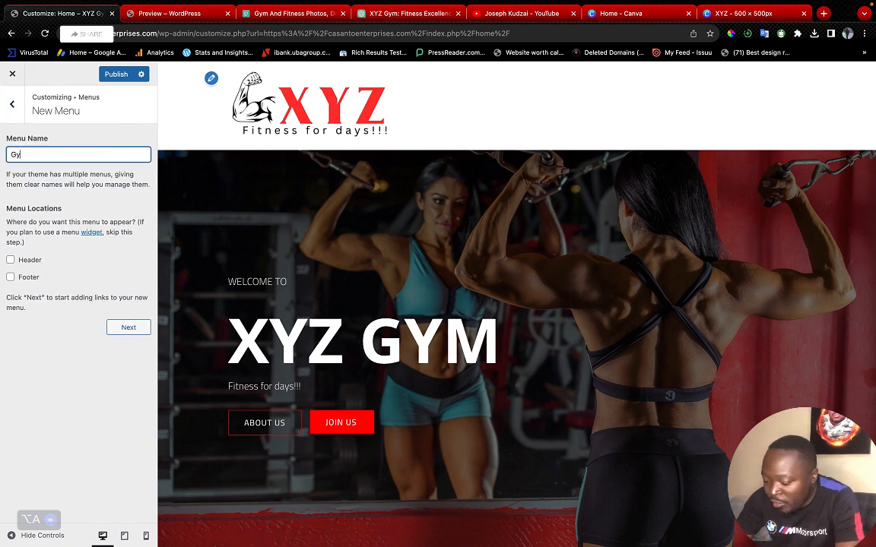
type("m Menu")
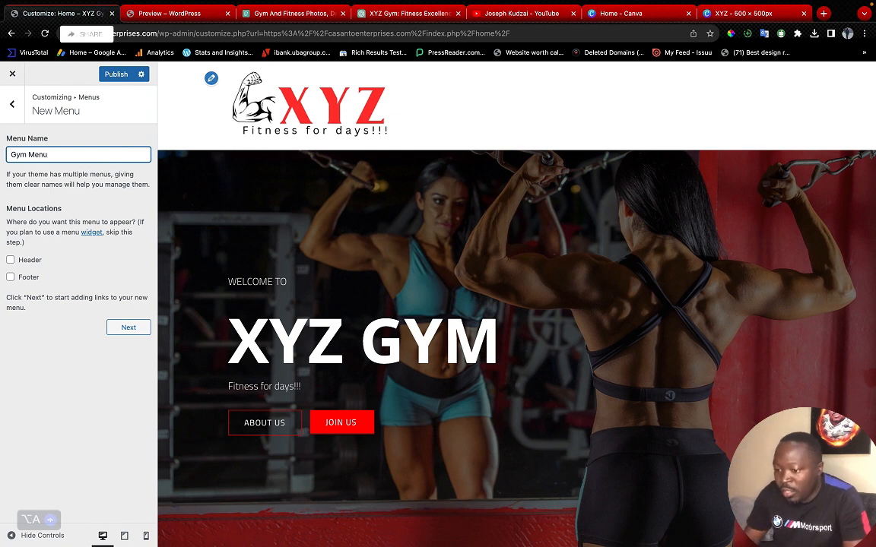
left_click(11, 261)
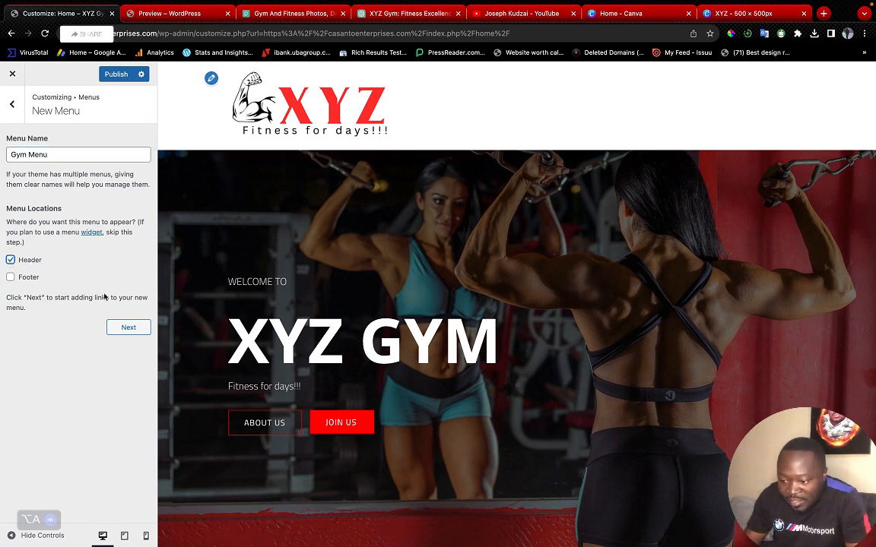
left_click(129, 328)
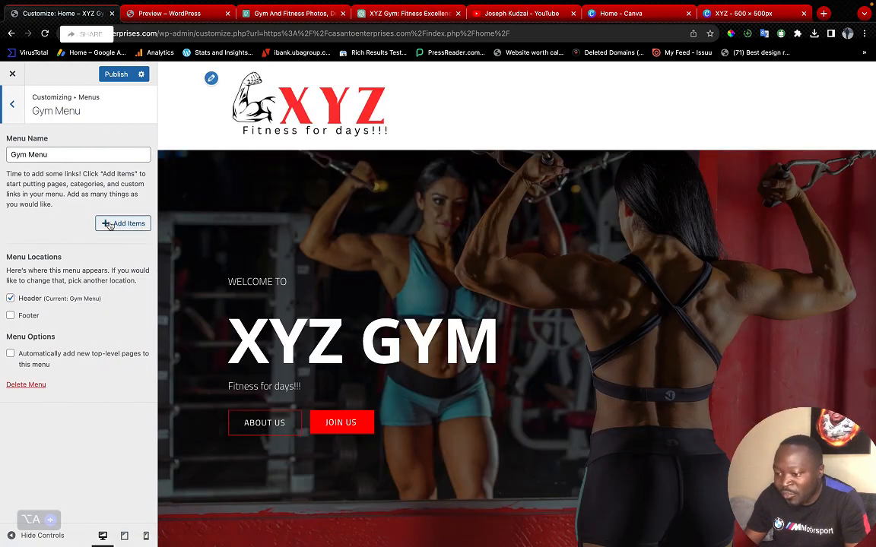
Add the Elementor Home page to Gym Menu, publish the customizations and return to the live site
left_click(107, 224)
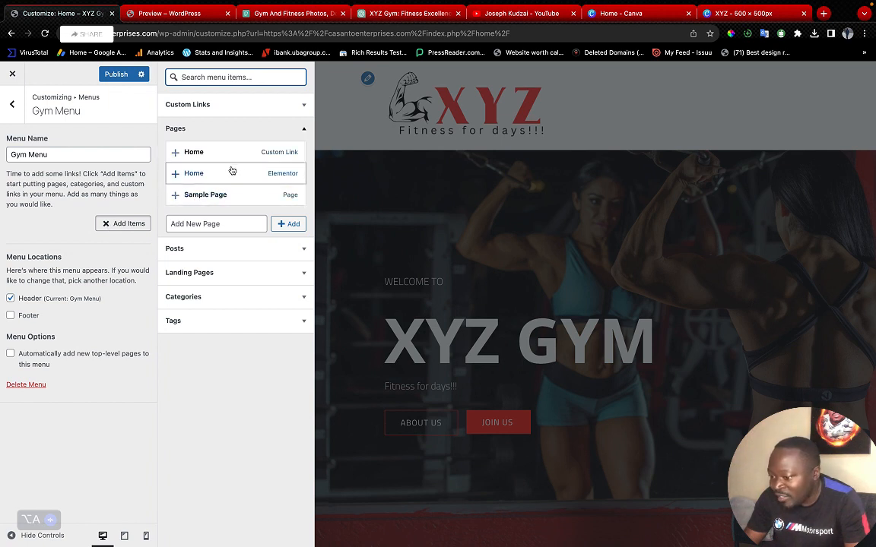
left_click(176, 174)
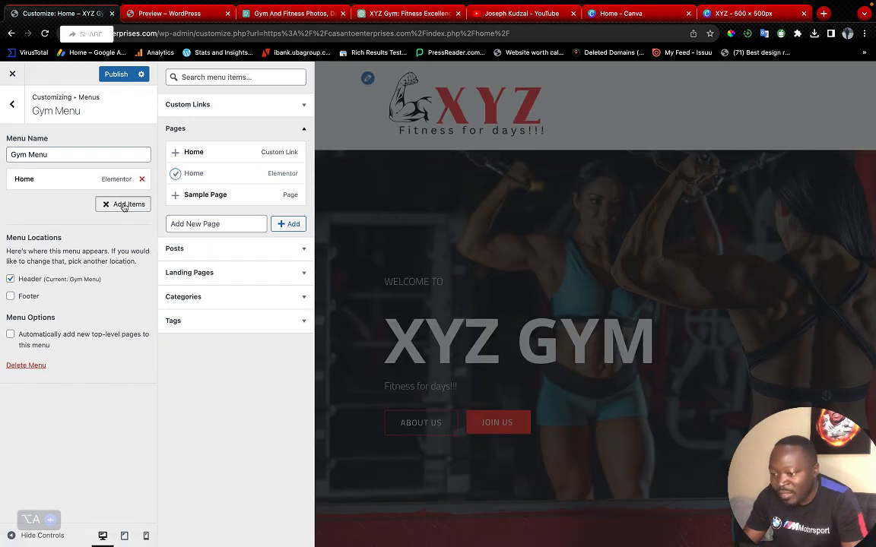
left_click(123, 205)
left_click(114, 74)
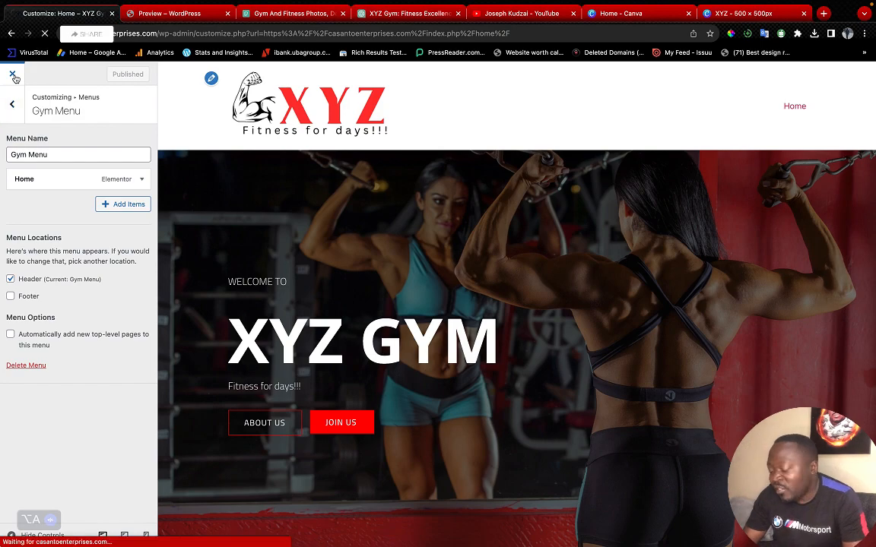
left_click(13, 76)
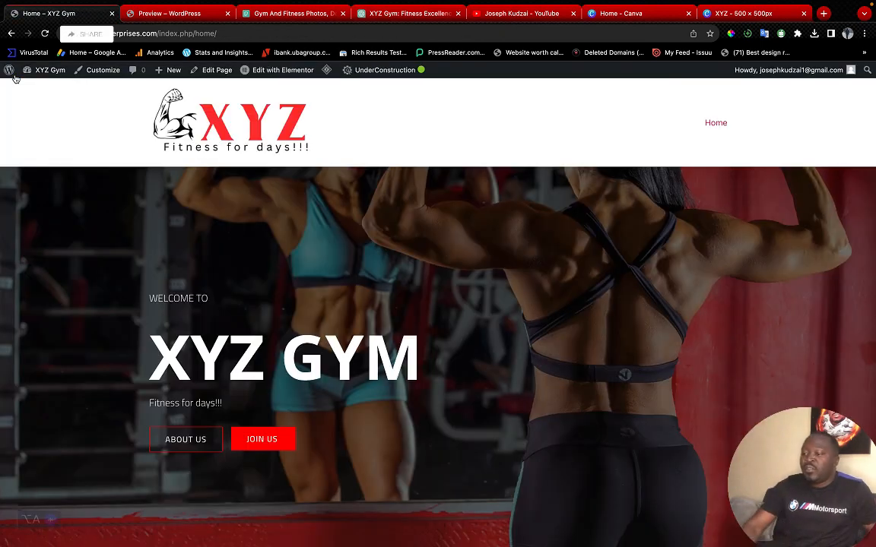
Review the live home page from the new logo and menu header down to the pricing cards and footer
scroll(431, 304, "down", 5)
scroll(431, 304, "down", 10)
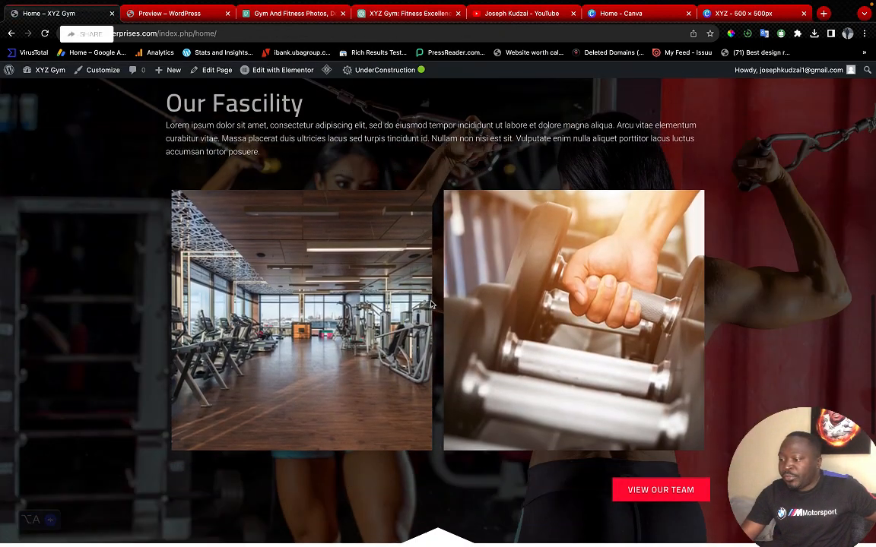
scroll(431, 304, "up", 15)
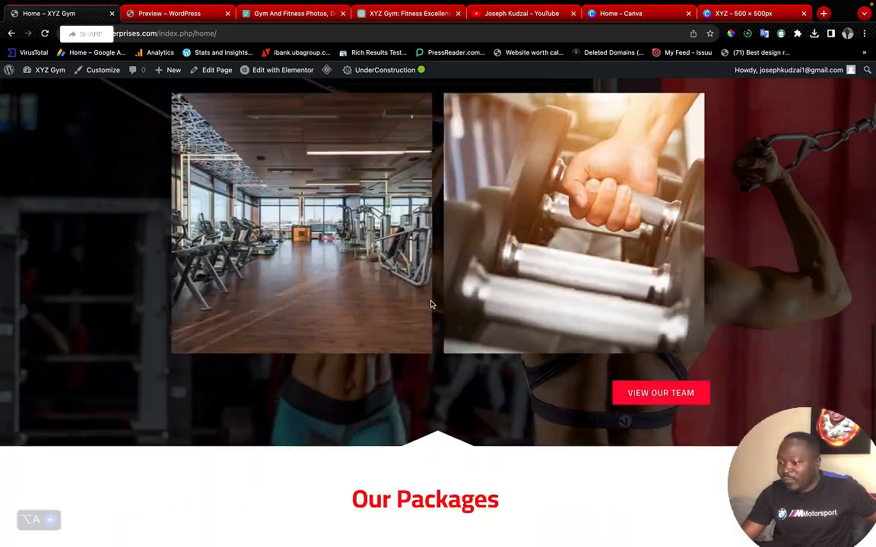
scroll(431, 304, "down", 15)
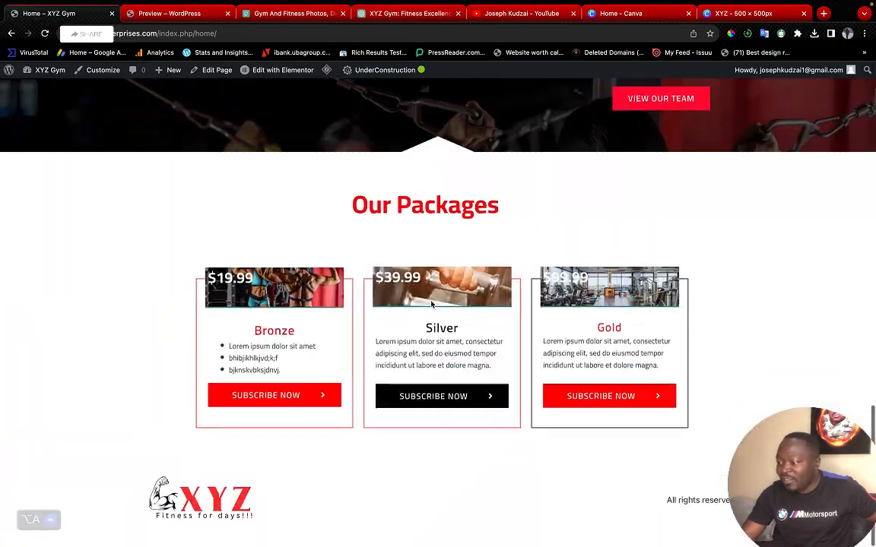
scroll(431, 304, "up", 15)
scroll(431, 304, "down", 5)
scroll(431, 304, "down", 4)
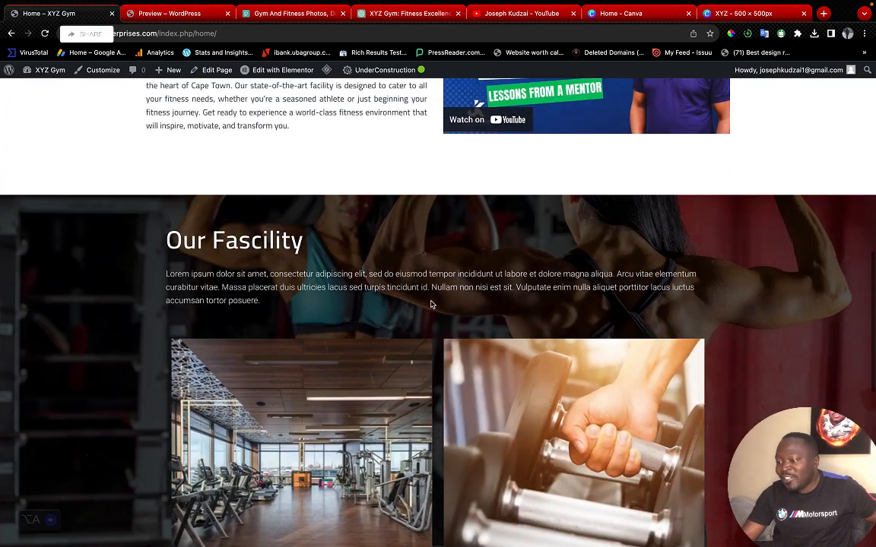
scroll(431, 304, "up", 8)
scroll(431, 304, "up", 2)
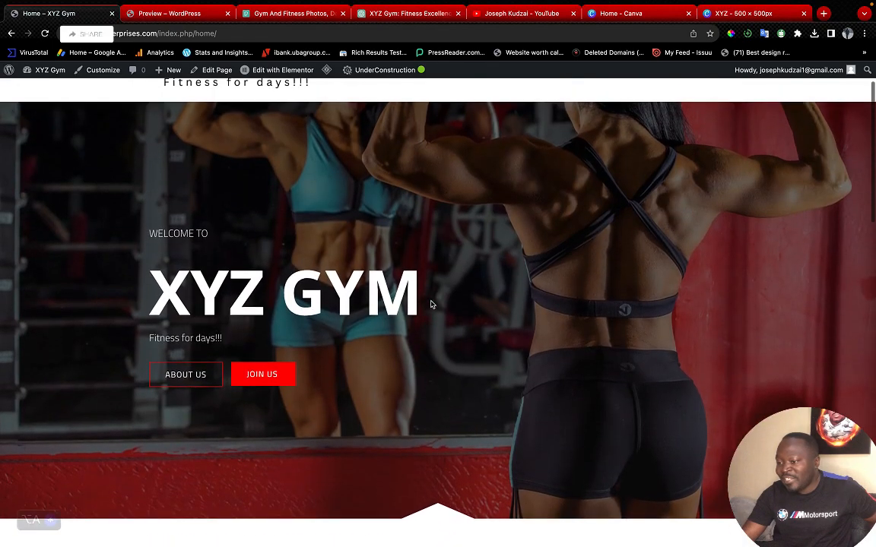
scroll(430, 304, "up", 2)
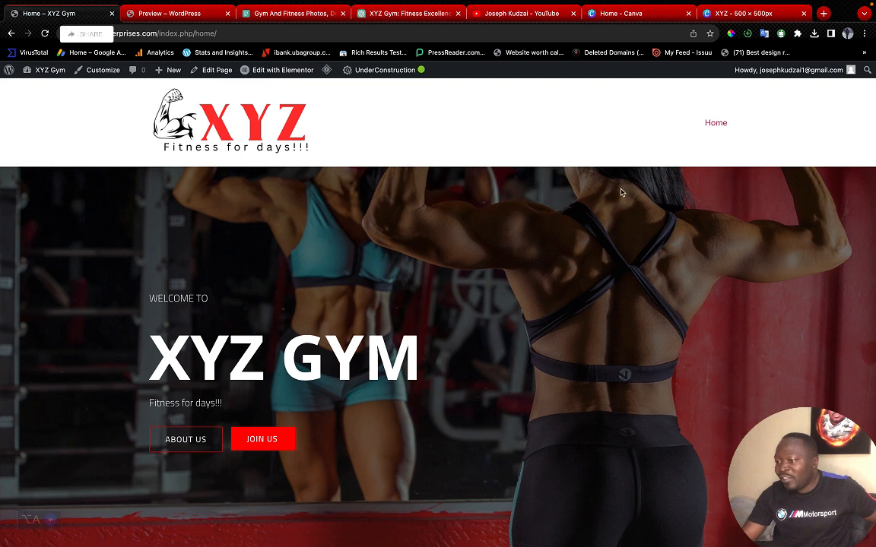
scroll(608, 204, "down", 3)
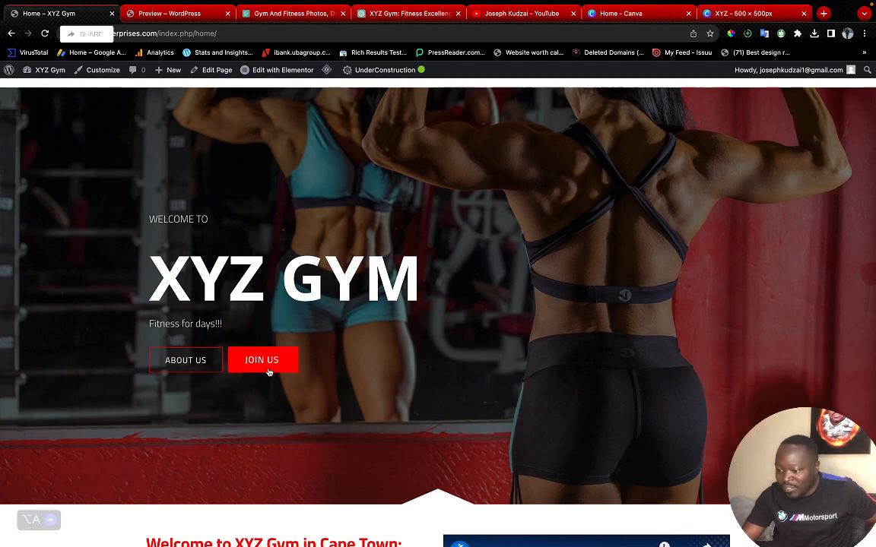
scroll(307, 378, "down", 5)
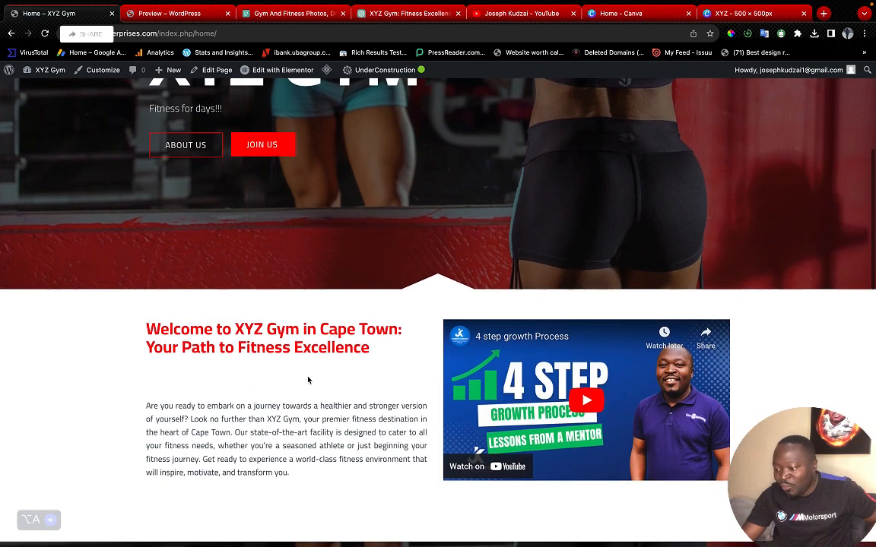
scroll(307, 378, "down", 6)
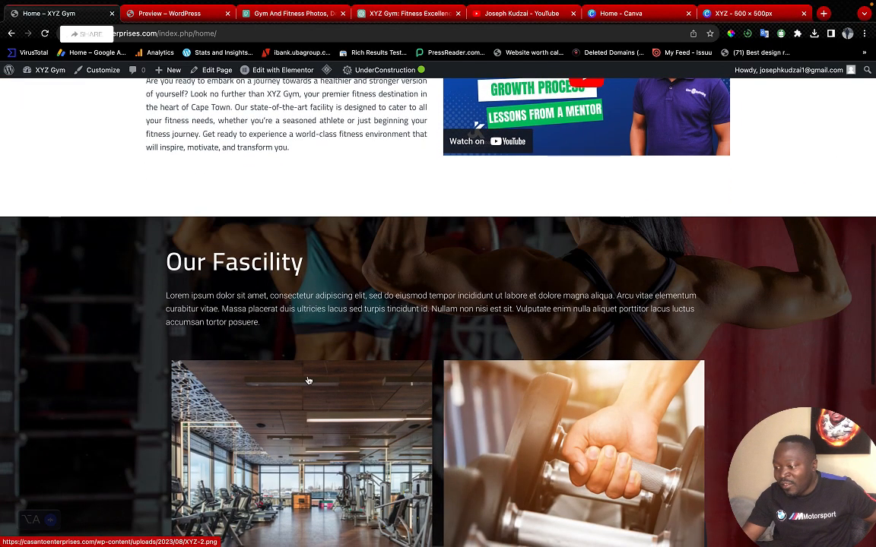
scroll(308, 380, "down", 11)
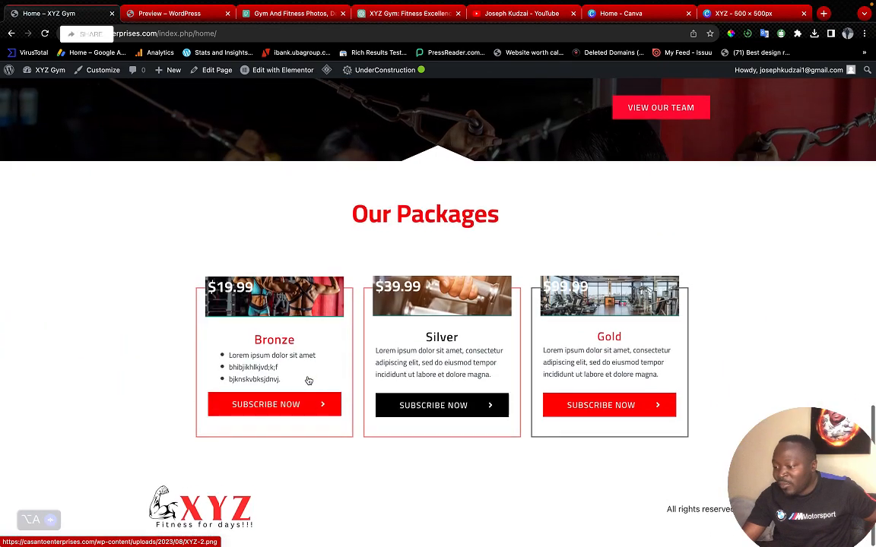
scroll(311, 452, "up", 3)
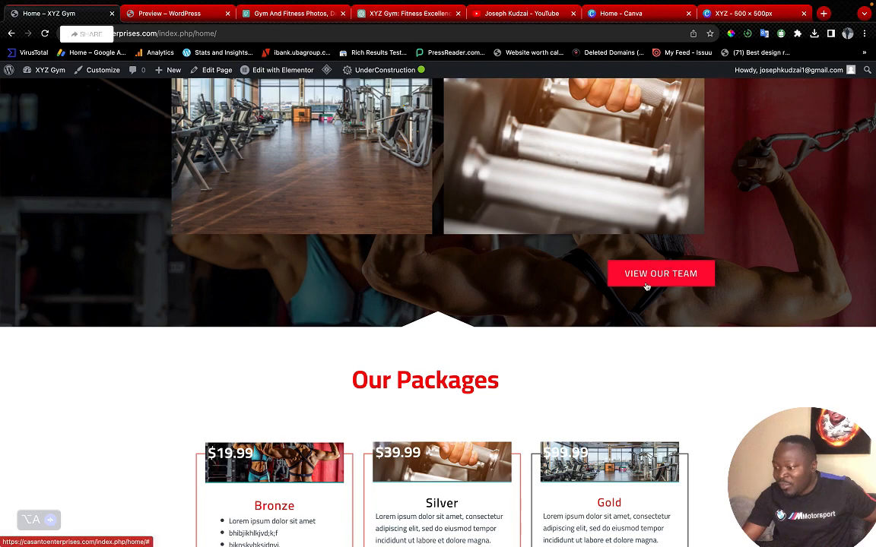
scroll(646, 286, "down", 3)
scroll(647, 286, "up", 20)
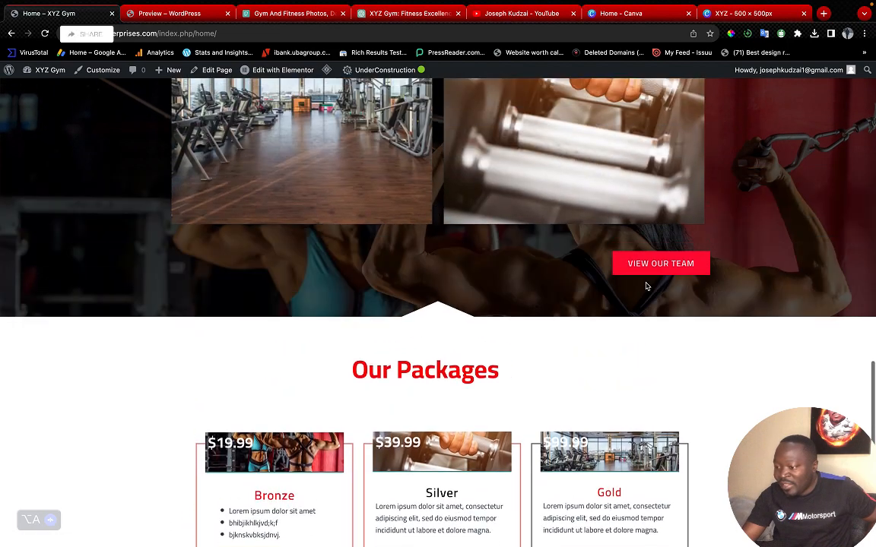
scroll(646, 285, "down", 1)
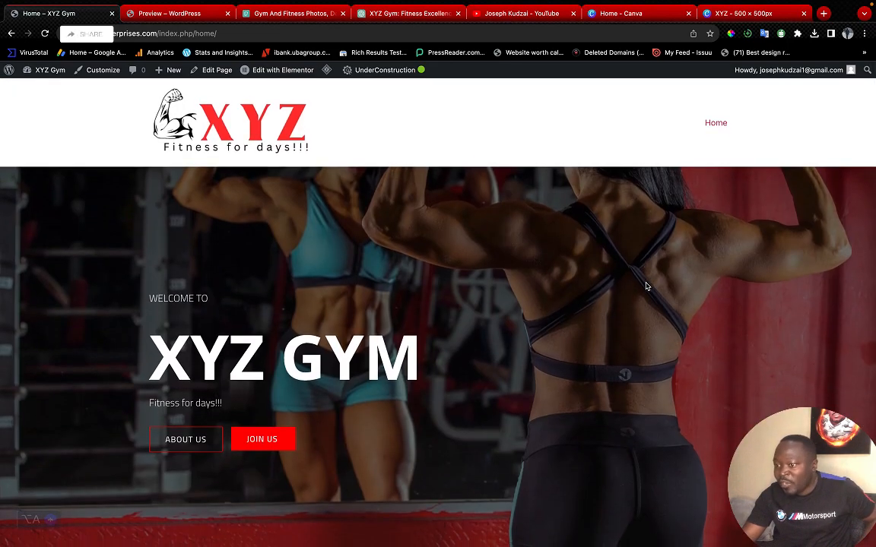
mouse_move(318, 5)
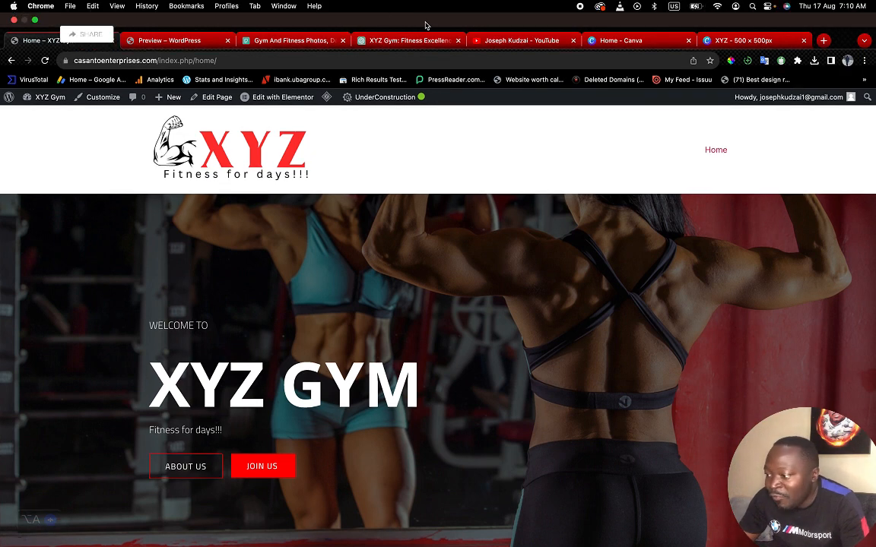